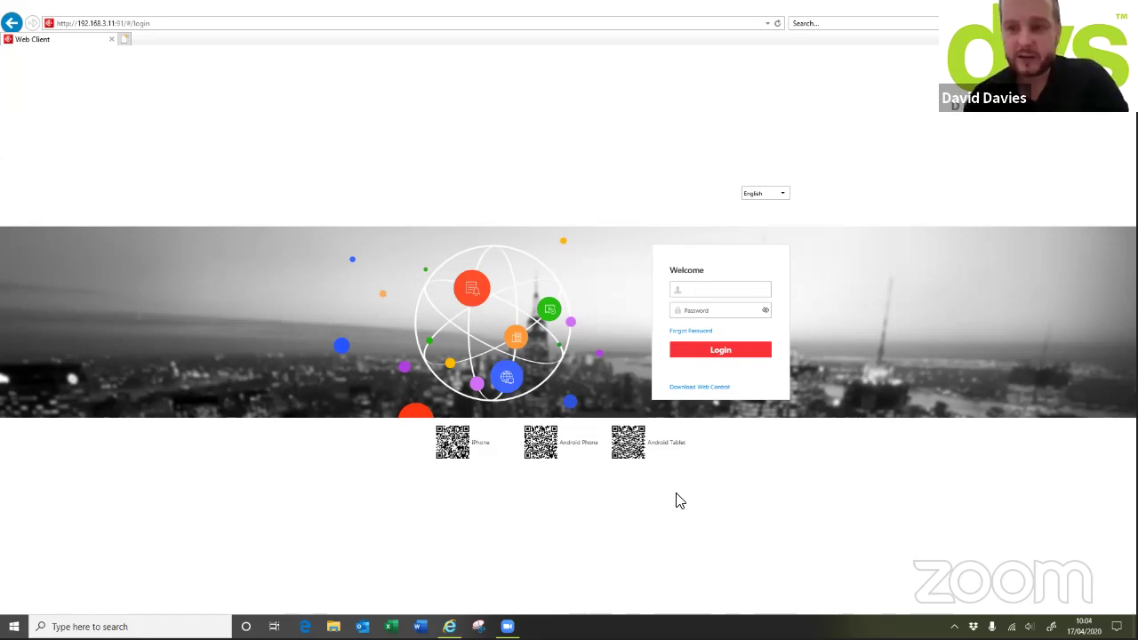
# Log in to the HikCentral server with the account's username and password
pyautogui.click(706, 288)
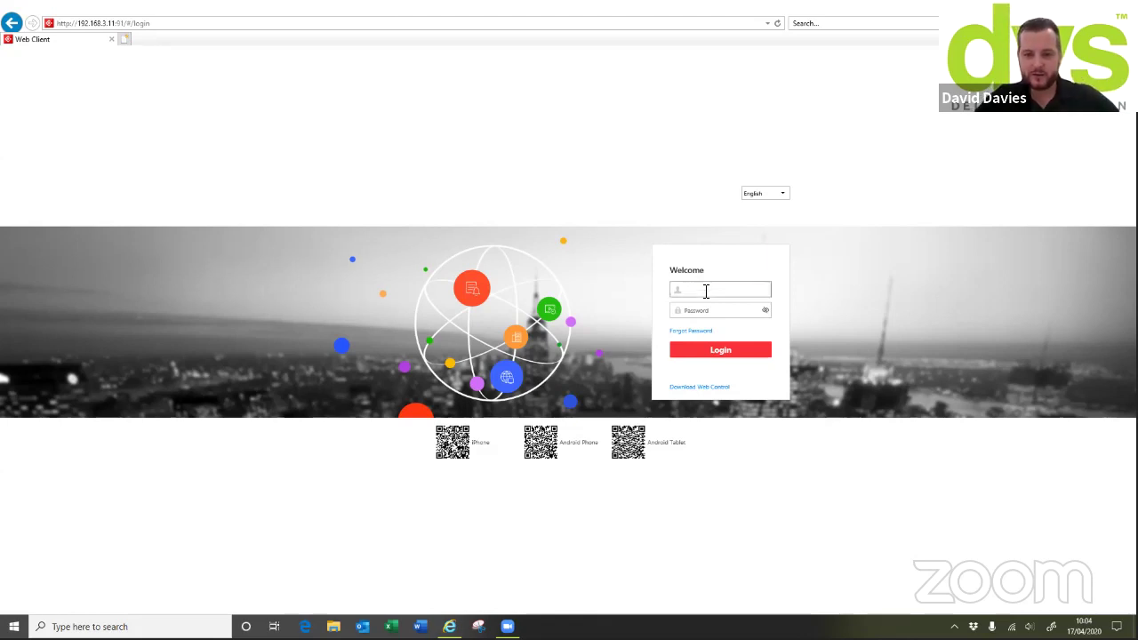
pyautogui.write('admin')
pyautogui.press('Tab')
pyautogui.write('1234')
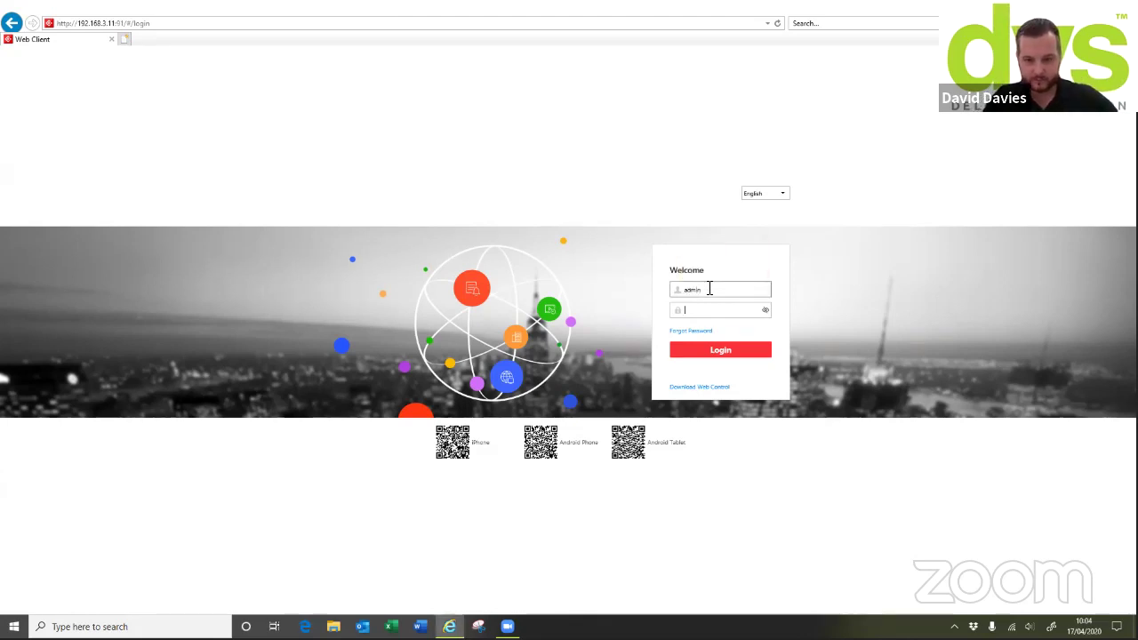
pyautogui.write('********')
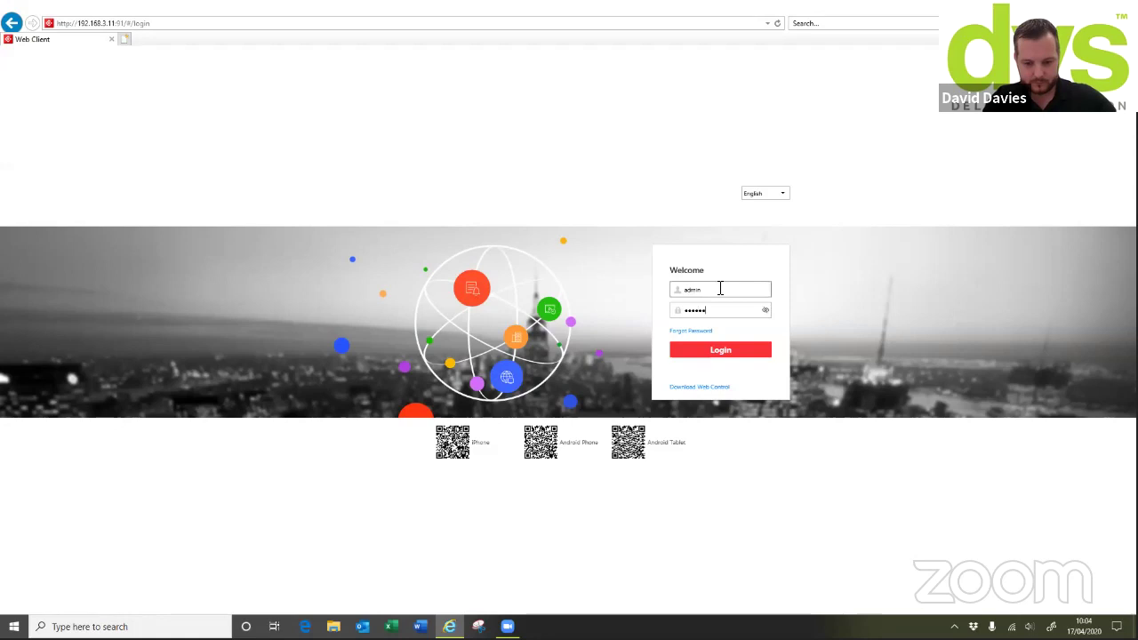
pyautogui.press('Return')
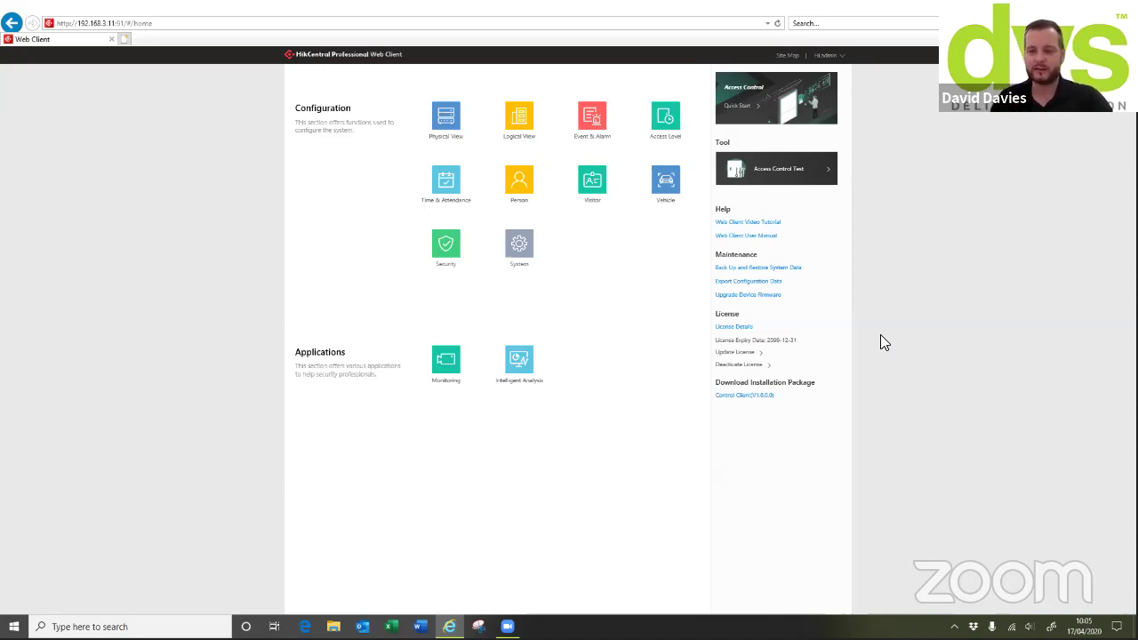
# Show License Details, collapse the Camera entry, and scroll down to the server allowances
pyautogui.click(732, 327)
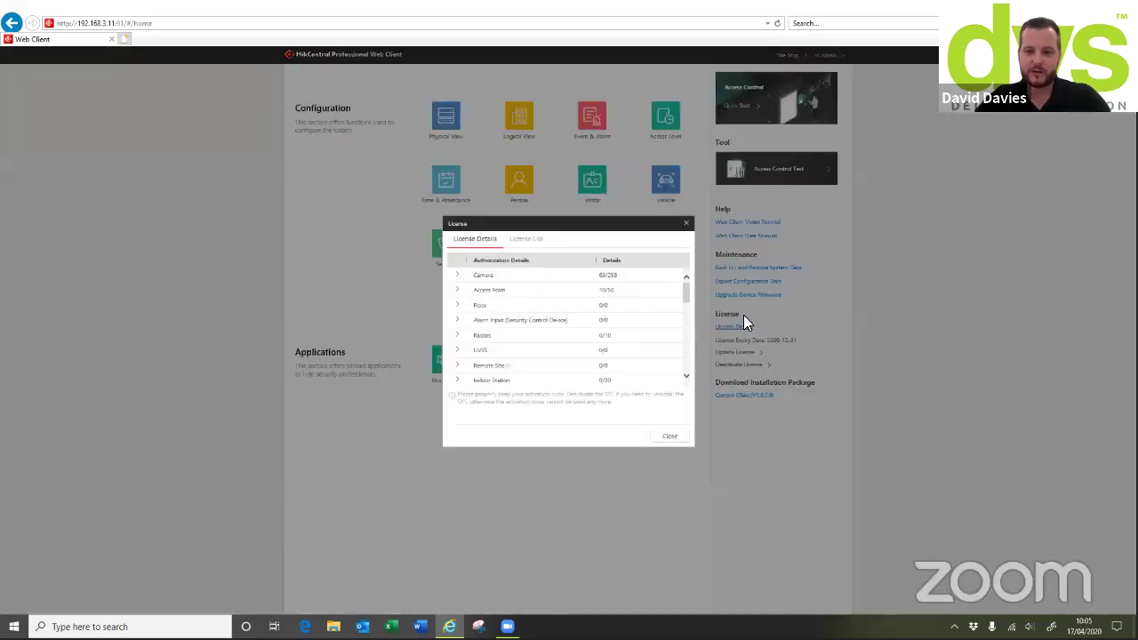
pyautogui.click(458, 276)
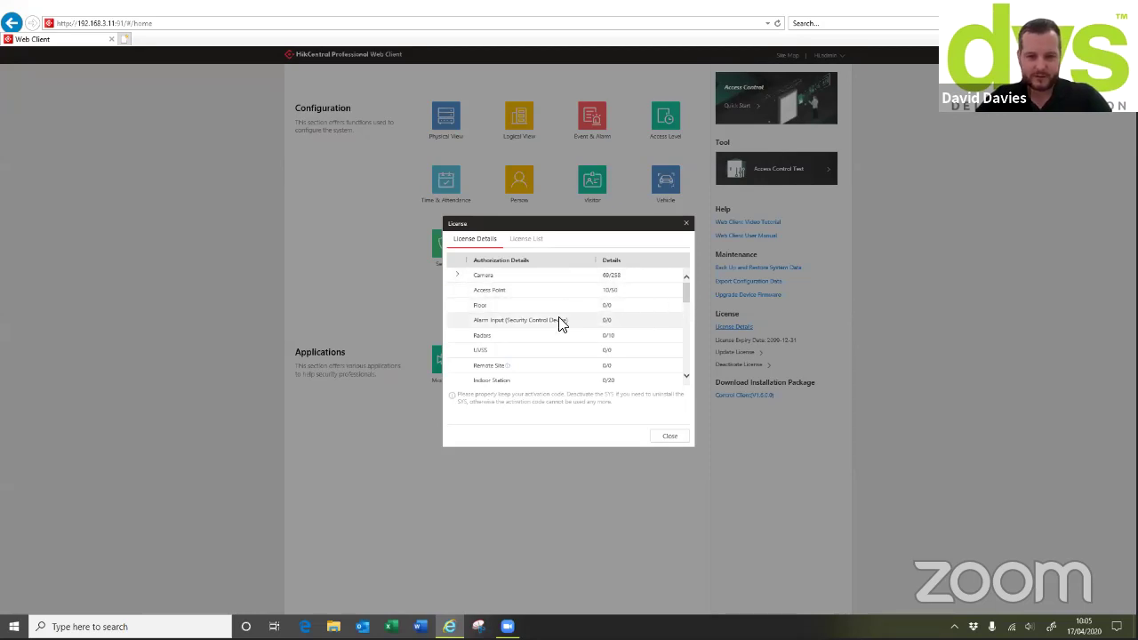
pyautogui.scroll(-3, 685, 286)
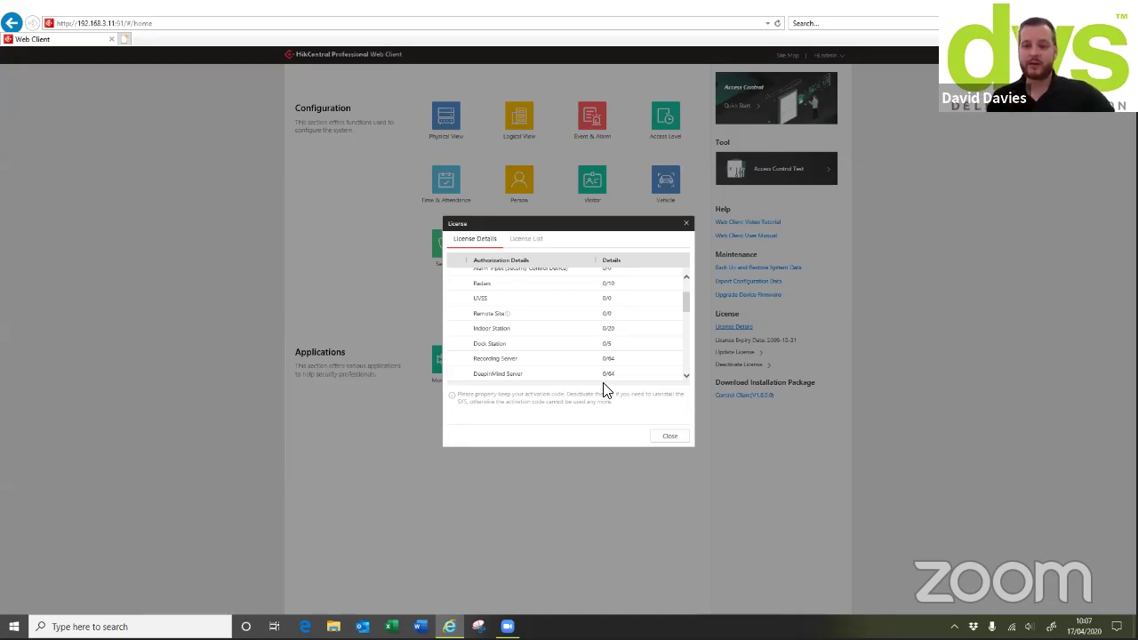
pyautogui.scroll(-3, 627, 373)
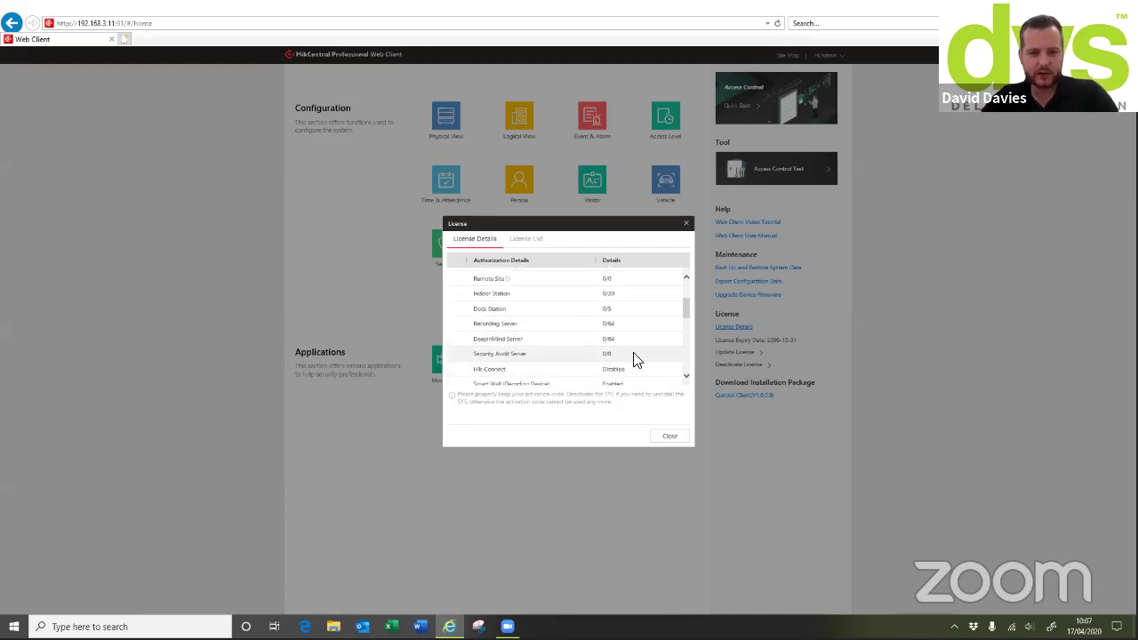
pyautogui.scroll(-3, 623, 356)
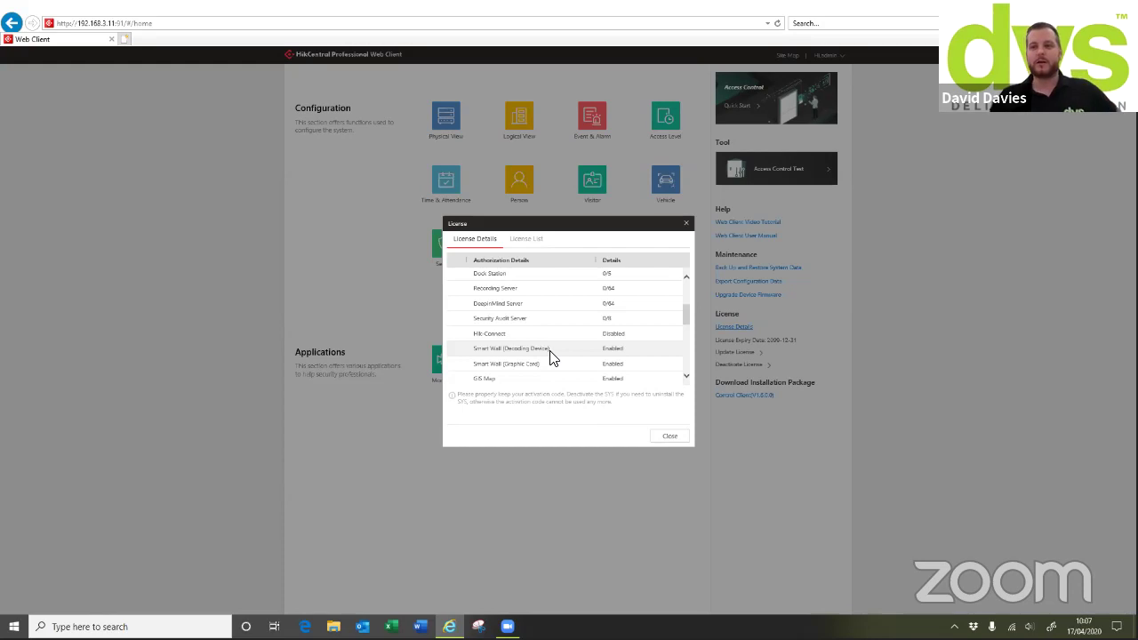
pyautogui.scroll(-1, 514, 360)
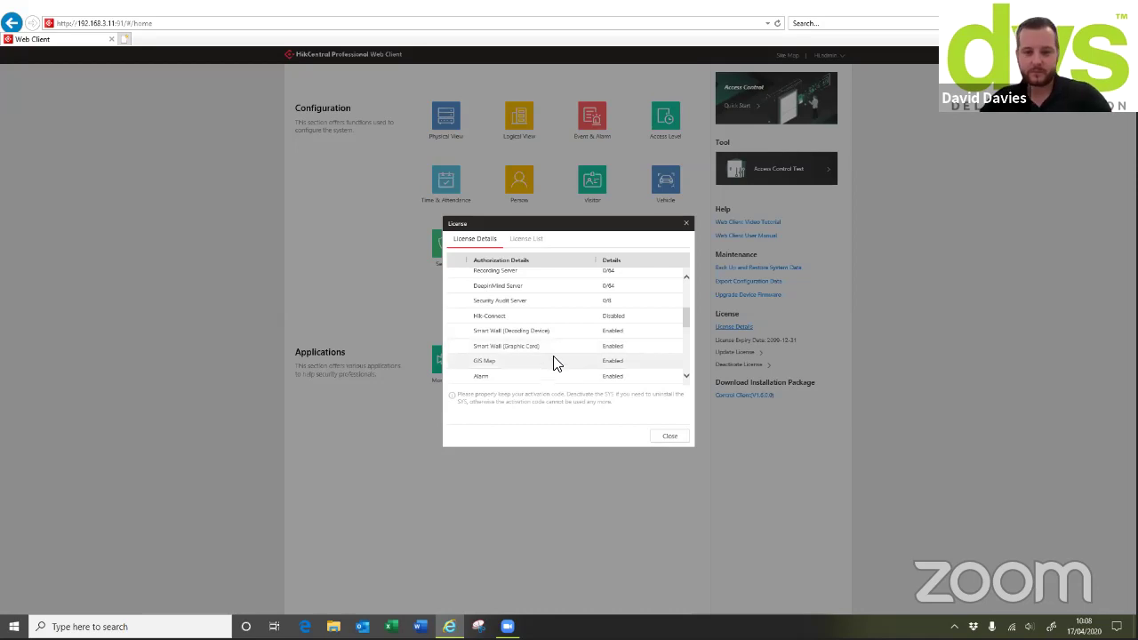
# Scroll through the licensed features, then view the License List of activation codes and expiry dates
pyautogui.scroll(-2, 544, 363)
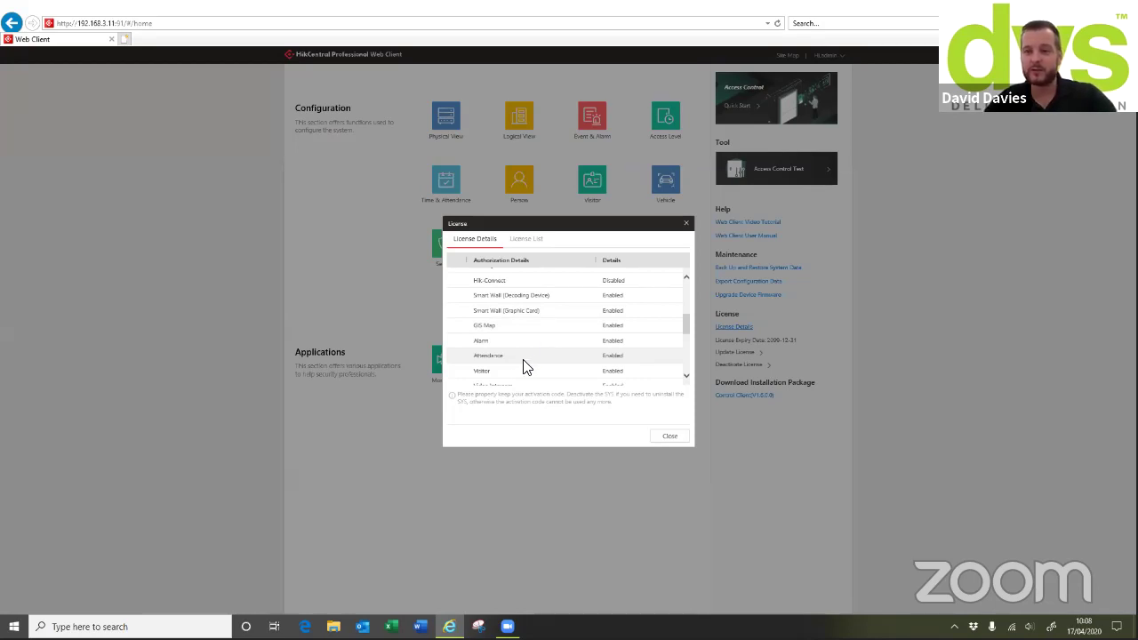
pyautogui.scroll(-1, 524, 367)
pyautogui.scroll(-1, 536, 368)
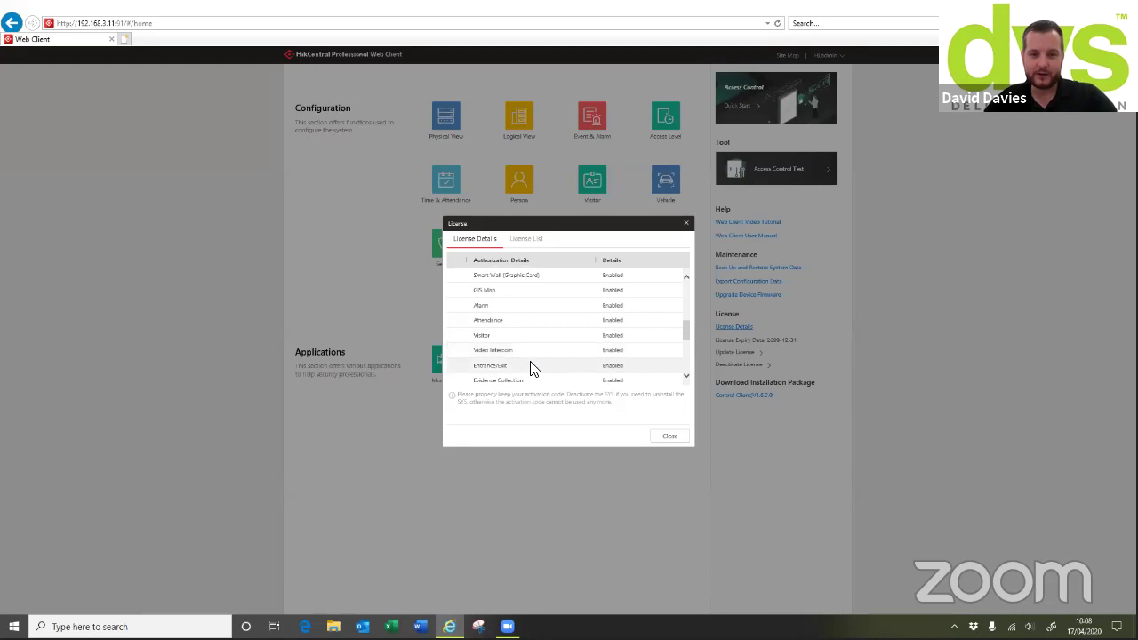
pyautogui.scroll(-1, 556, 369)
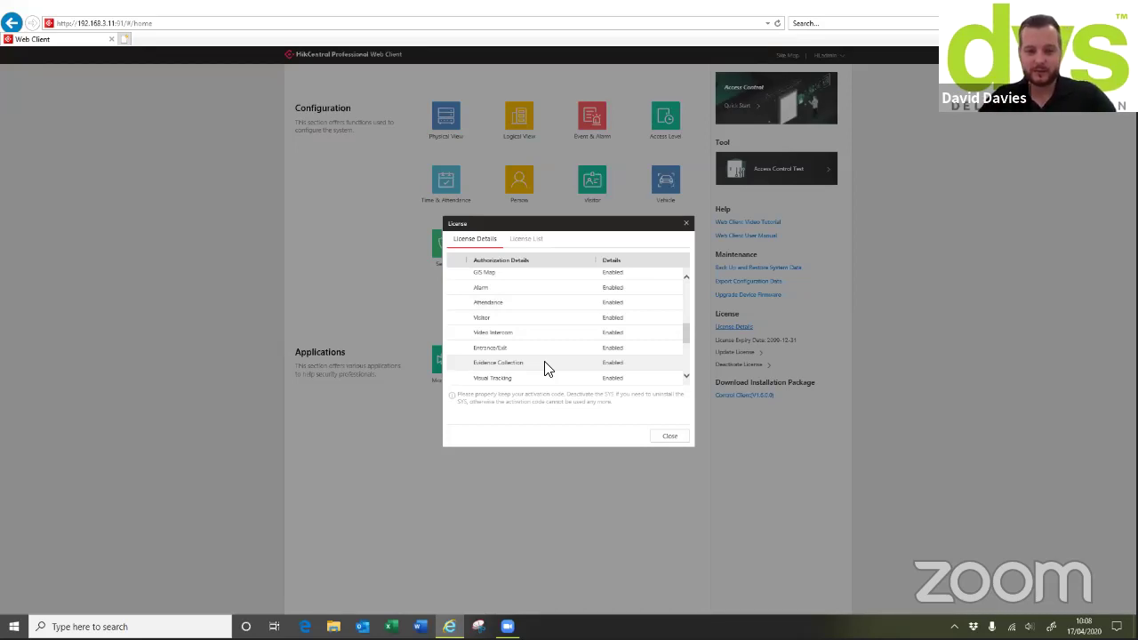
pyautogui.scroll(-3, 547, 369)
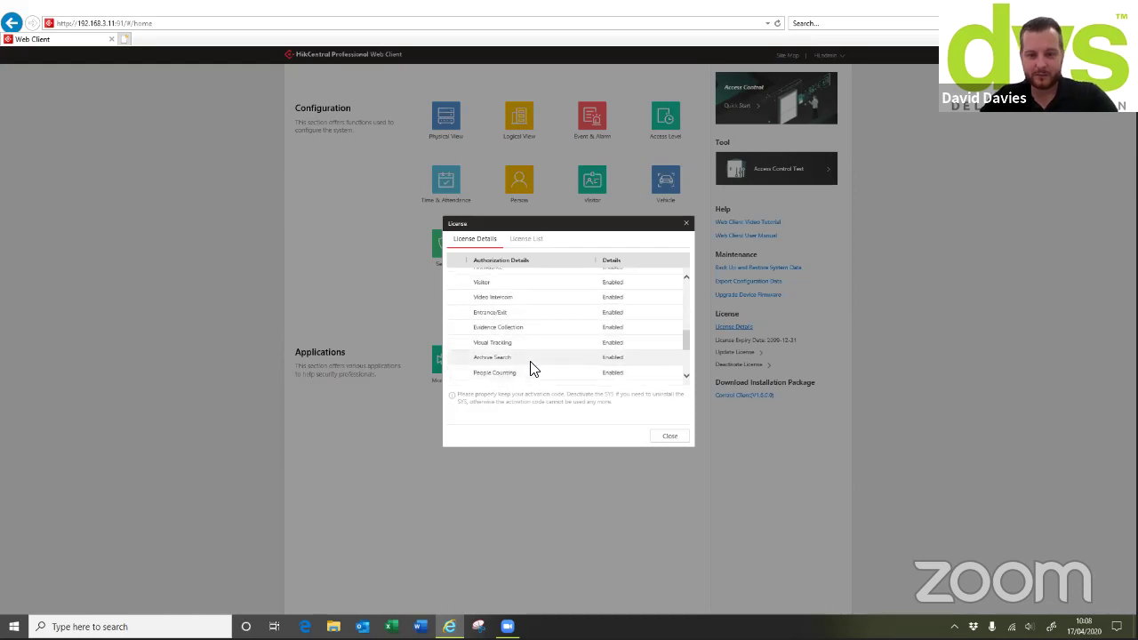
pyautogui.scroll(-2, 536, 363)
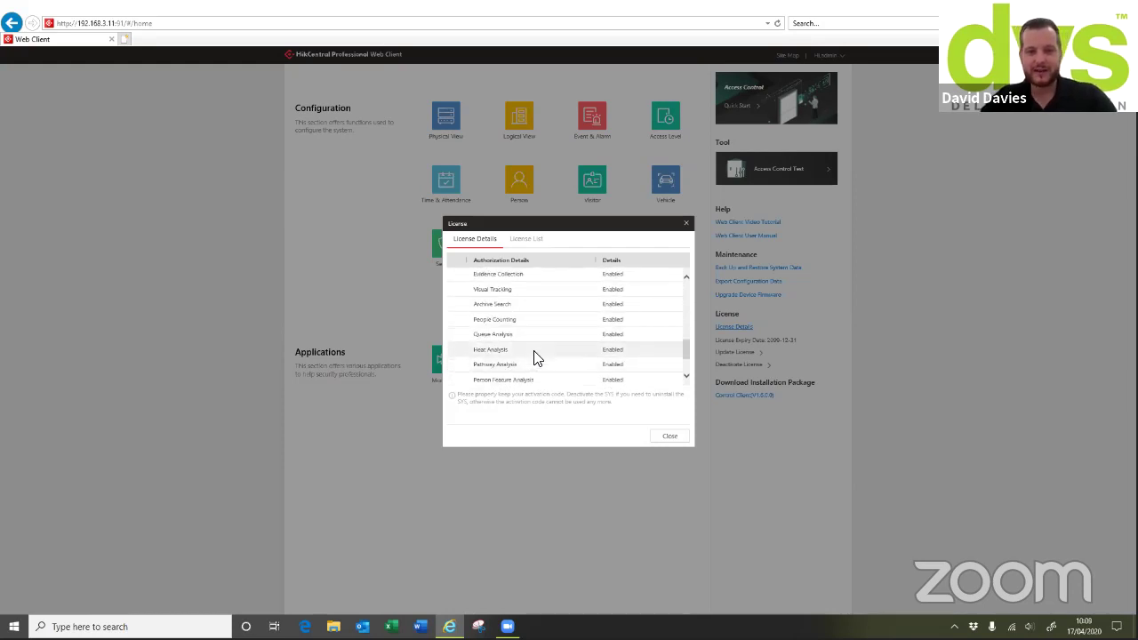
pyautogui.scroll(-1, 535, 361)
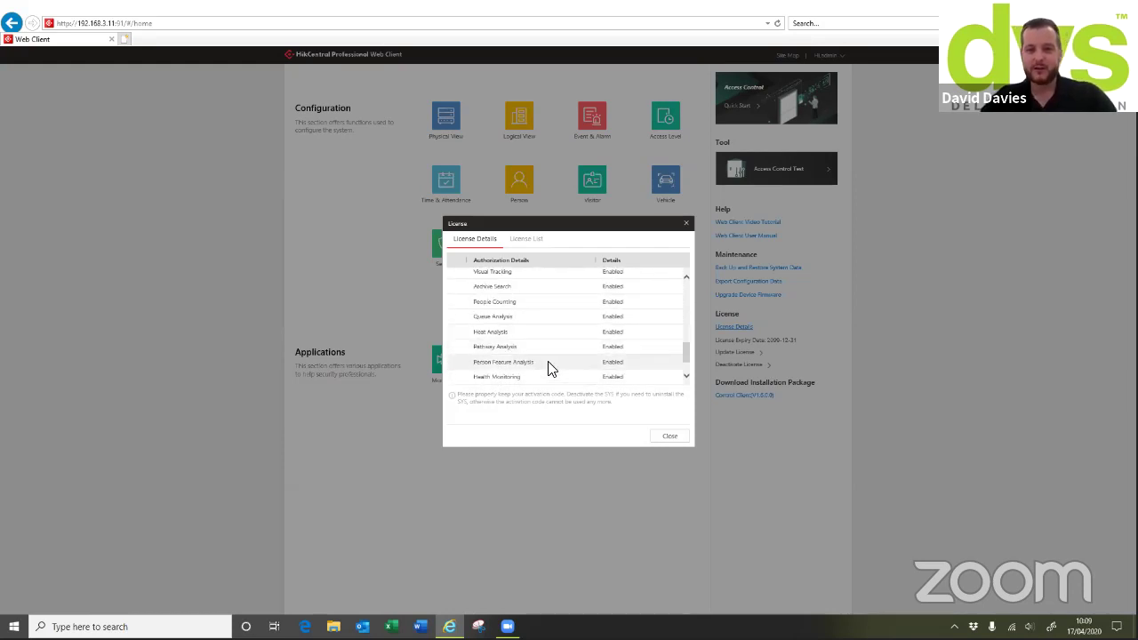
pyautogui.scroll(-2, 549, 368)
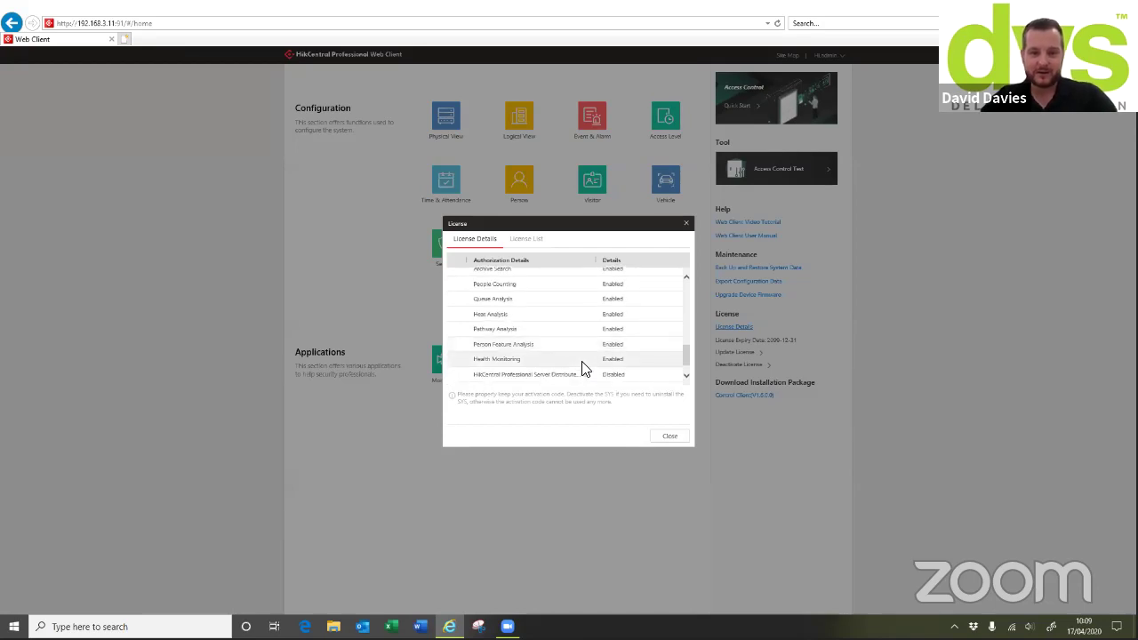
pyautogui.scroll(-1, 581, 371)
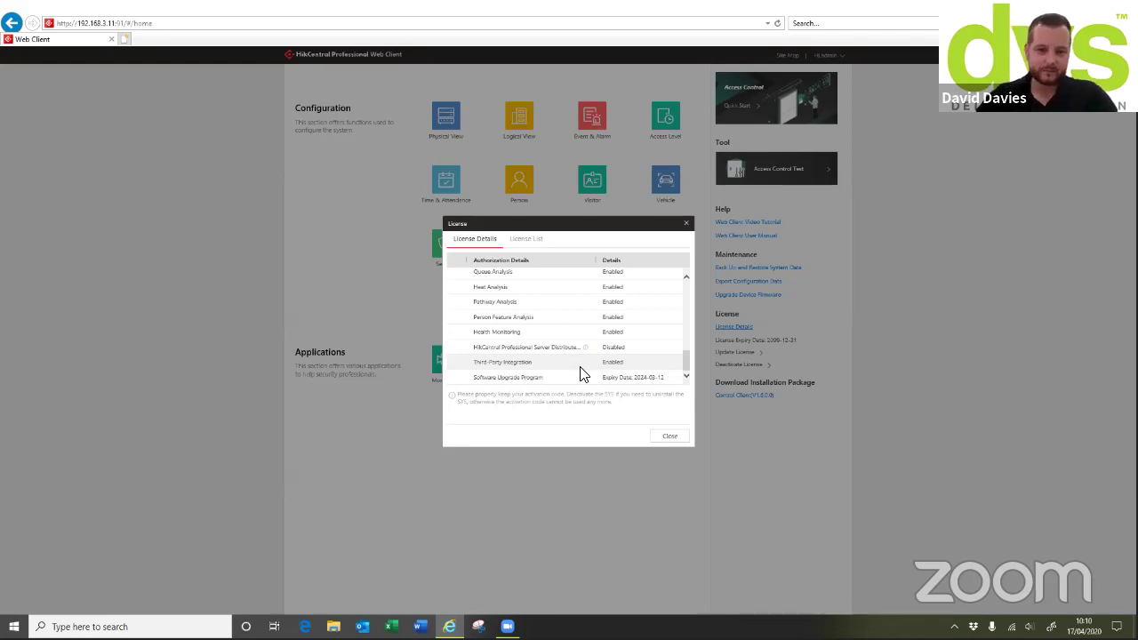
pyautogui.click(525, 240)
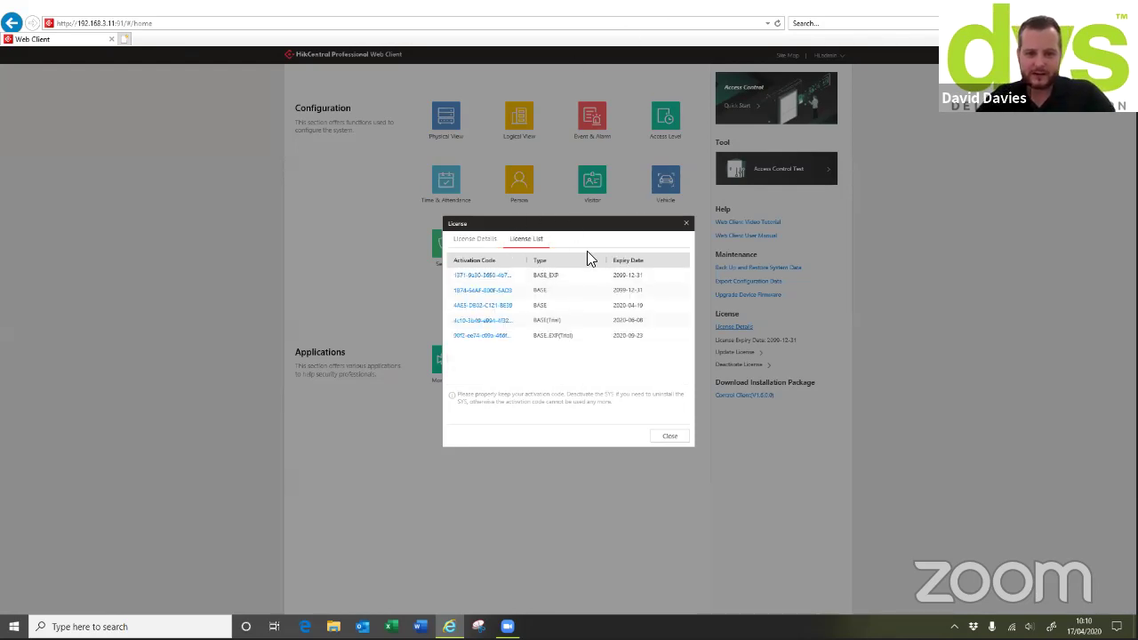
# Close the License dialog to return to the home page
pyautogui.click(686, 223)
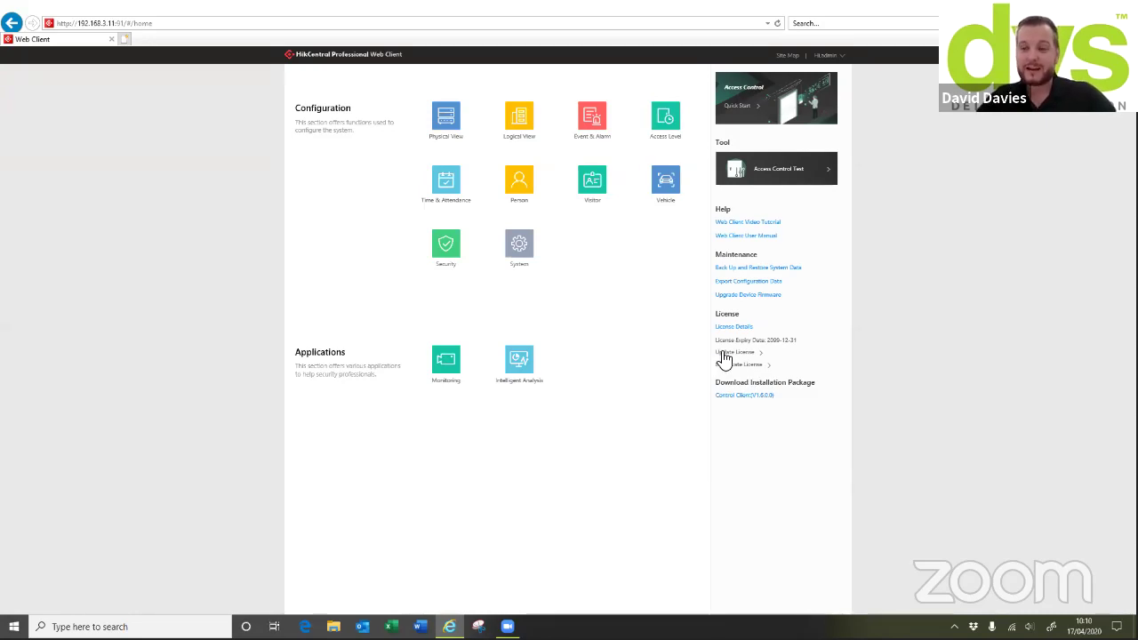
# Expand Update License and view the Online Update dialog, then close it without updating
pyautogui.click(724, 356)
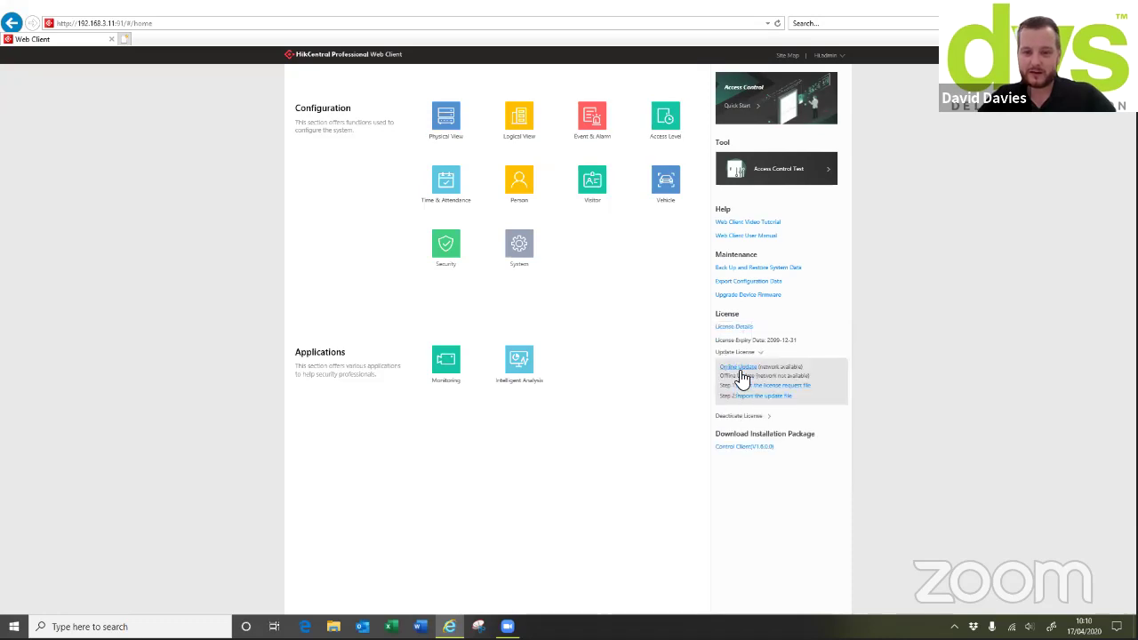
pyautogui.click(738, 368)
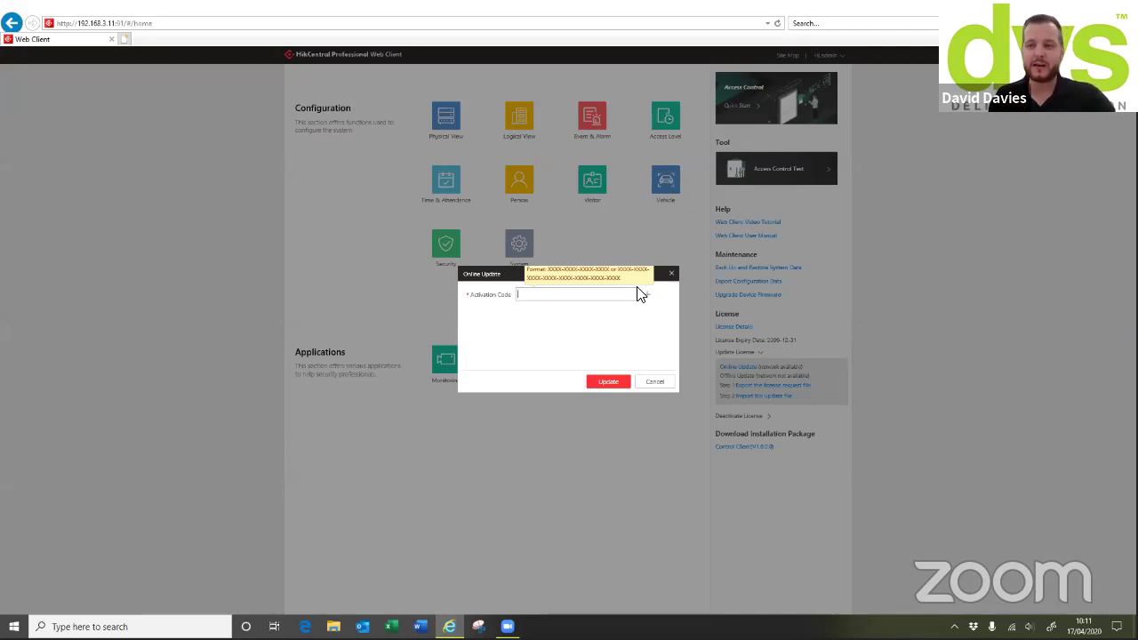
pyautogui.click(672, 275)
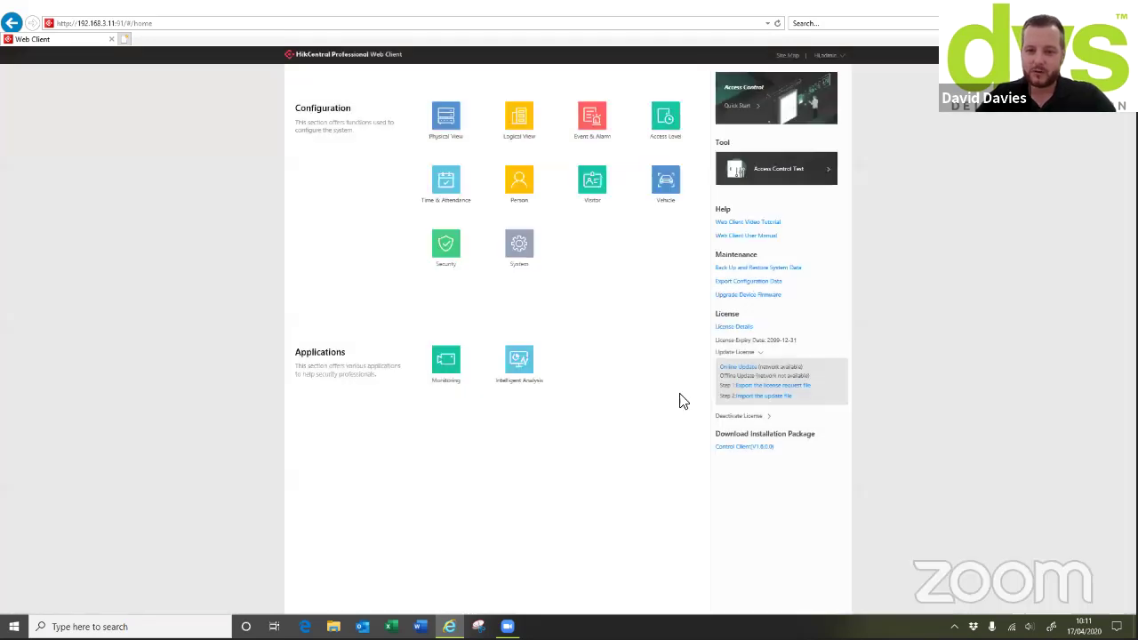
# Cancel the license request file export and open Back Up and Restore System Data instead
pyautogui.click(760, 388)
pyautogui.click(596, 296)
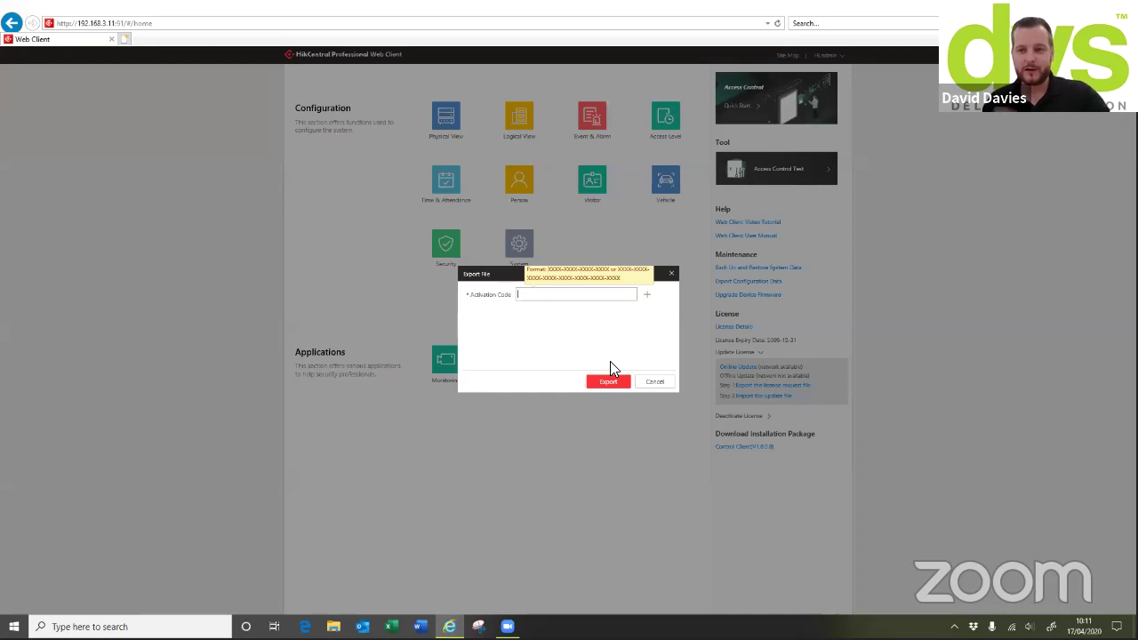
pyautogui.click(657, 380)
pyautogui.click(661, 380)
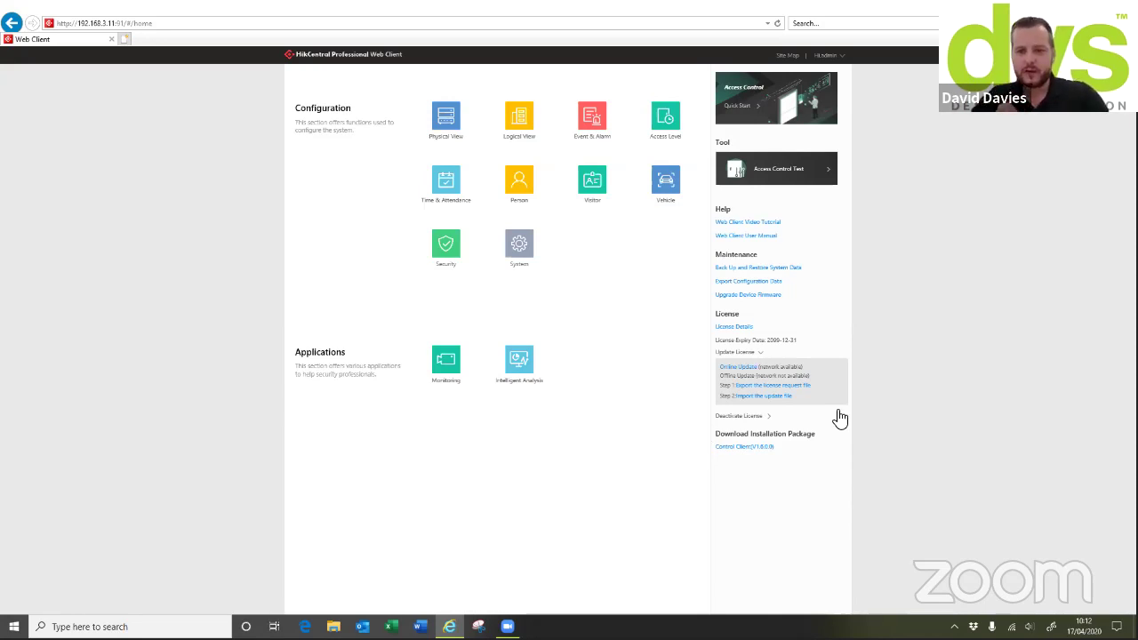
pyautogui.click(744, 271)
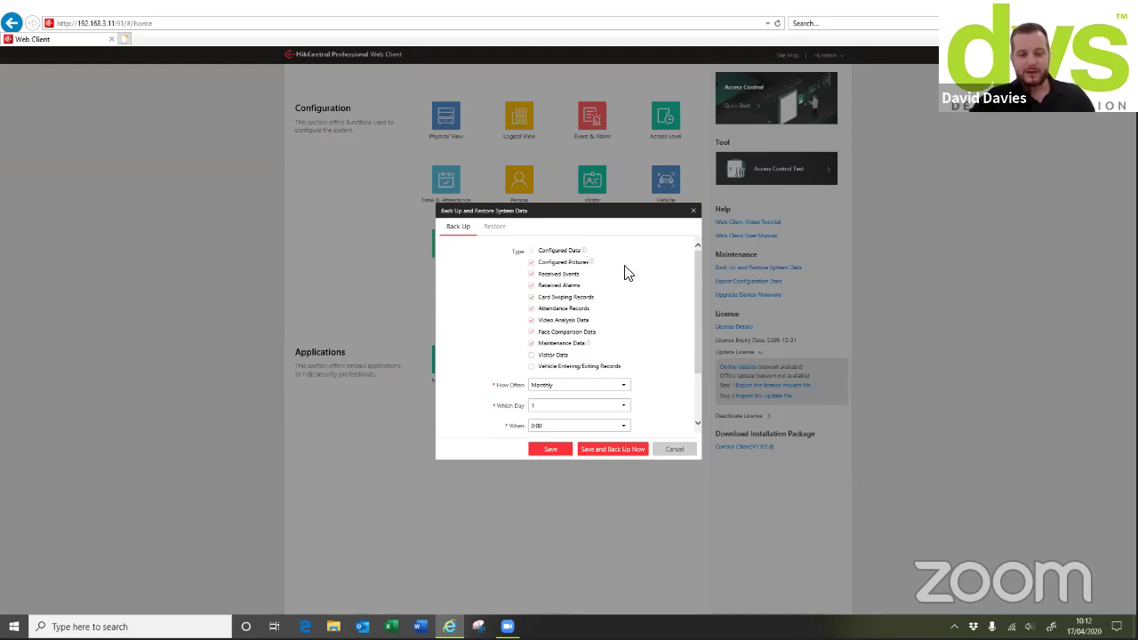
# Review the monthly backup schedule and the 2020-04-01 restore point, then cancel without changes
pyautogui.moveTo(700, 278); pyautogui.dragTo(692, 298)
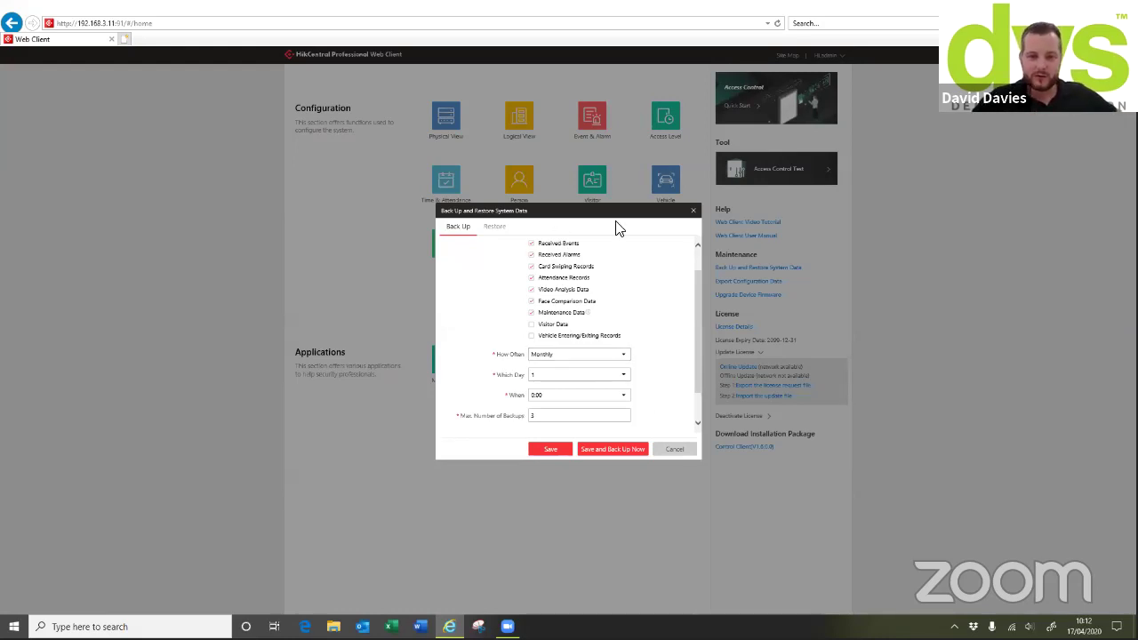
pyautogui.click(495, 228)
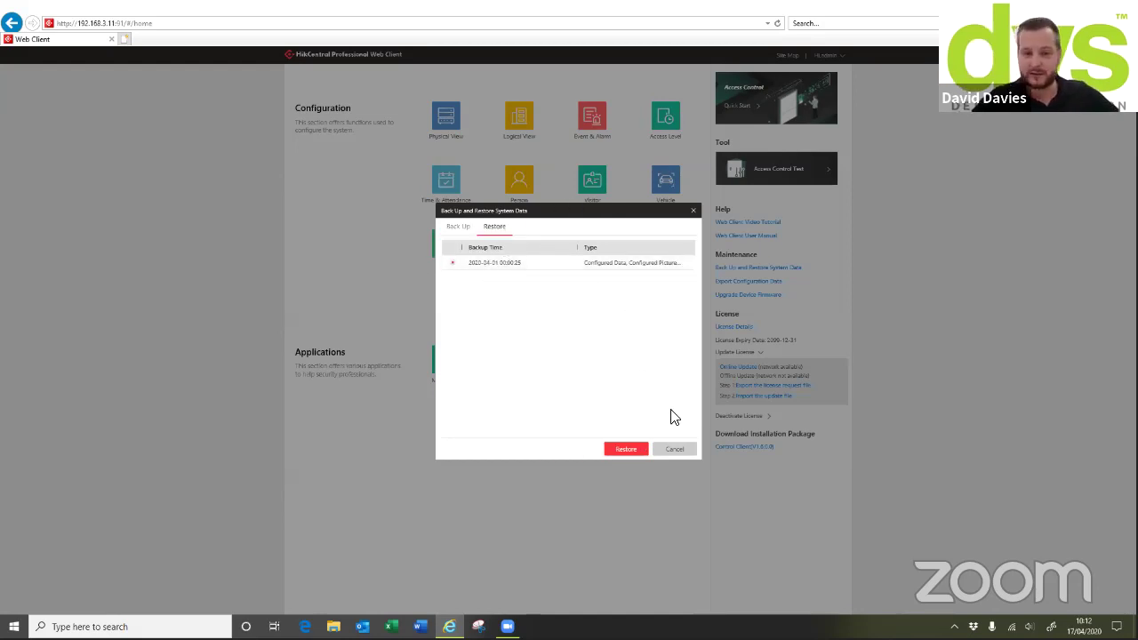
pyautogui.click(673, 447)
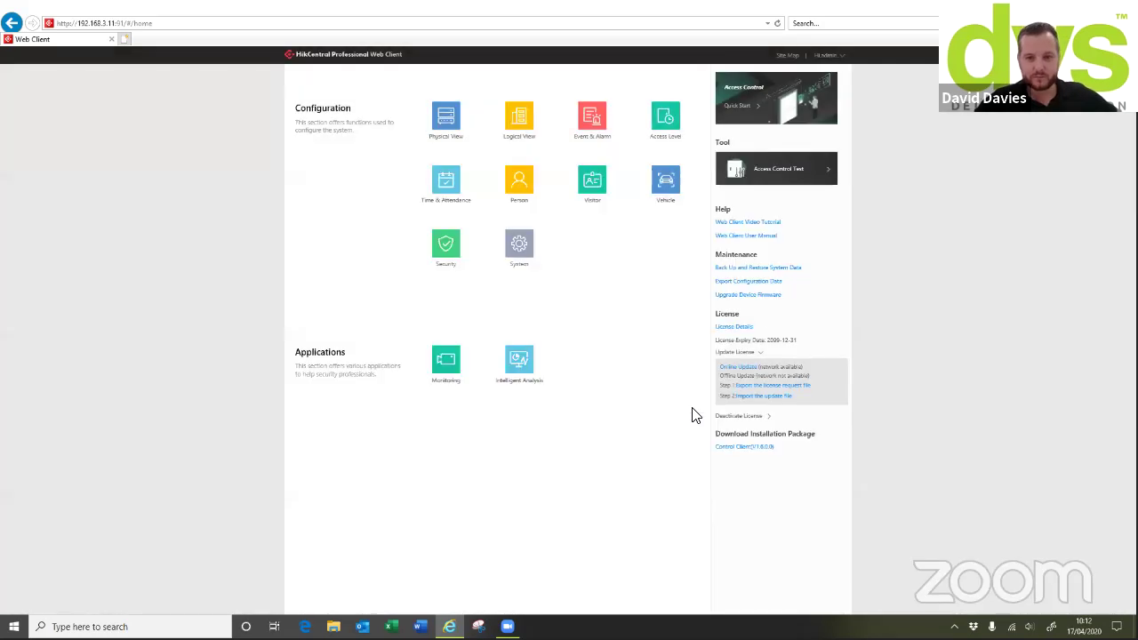
pyautogui.click(768, 288)
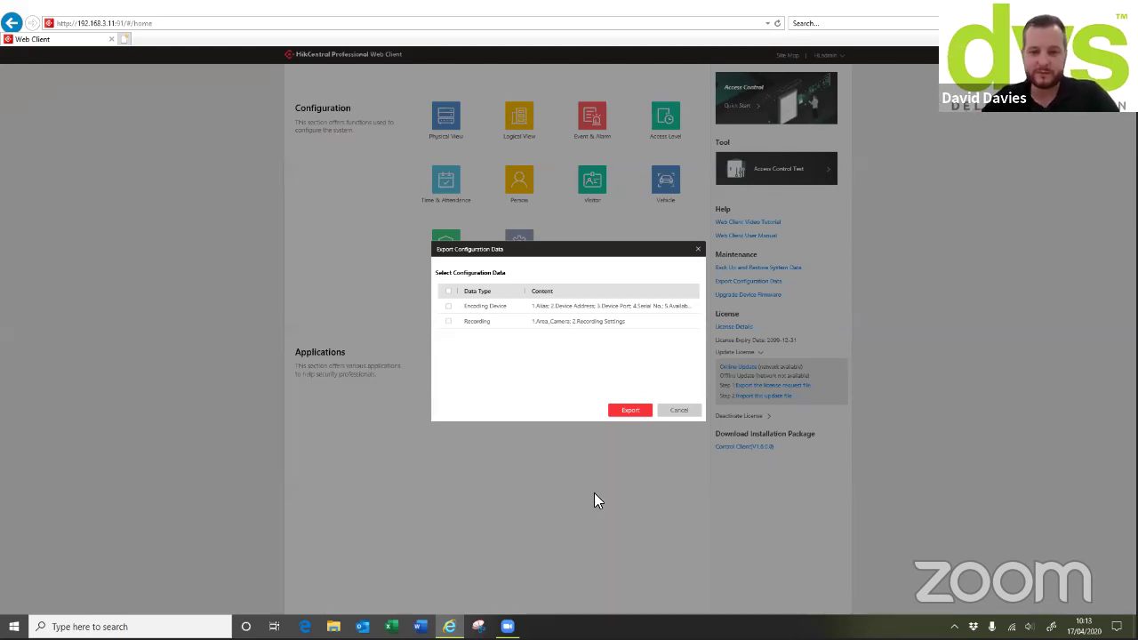
# Close the Export Configuration Data dialog without exporting and bring up the firmware upgrade options
pyautogui.click(679, 411)
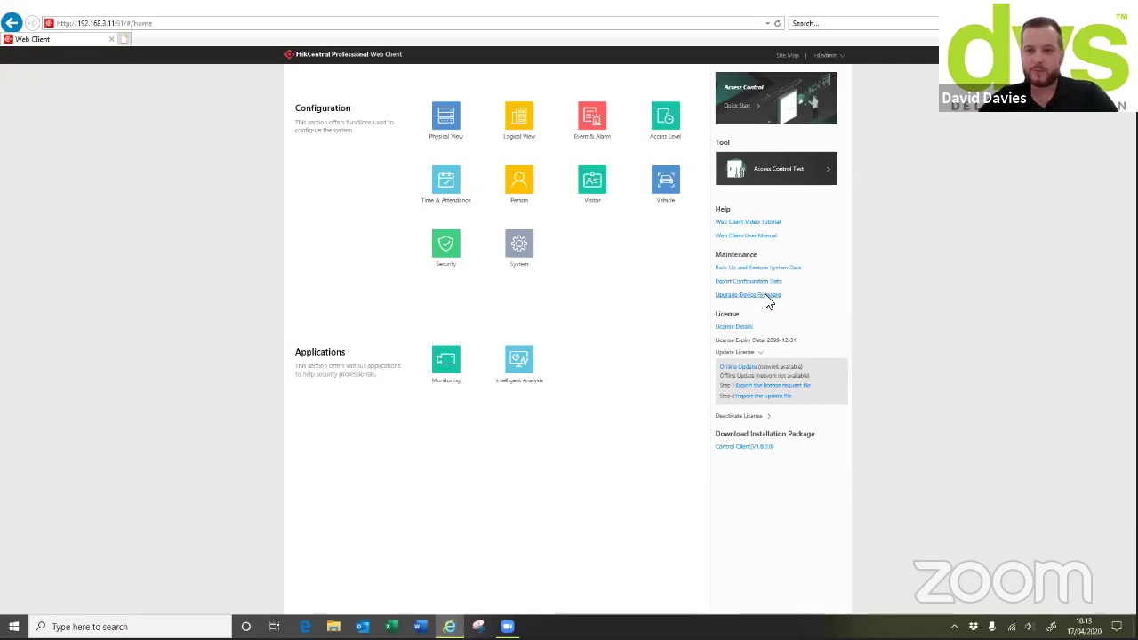
pyautogui.click(766, 295)
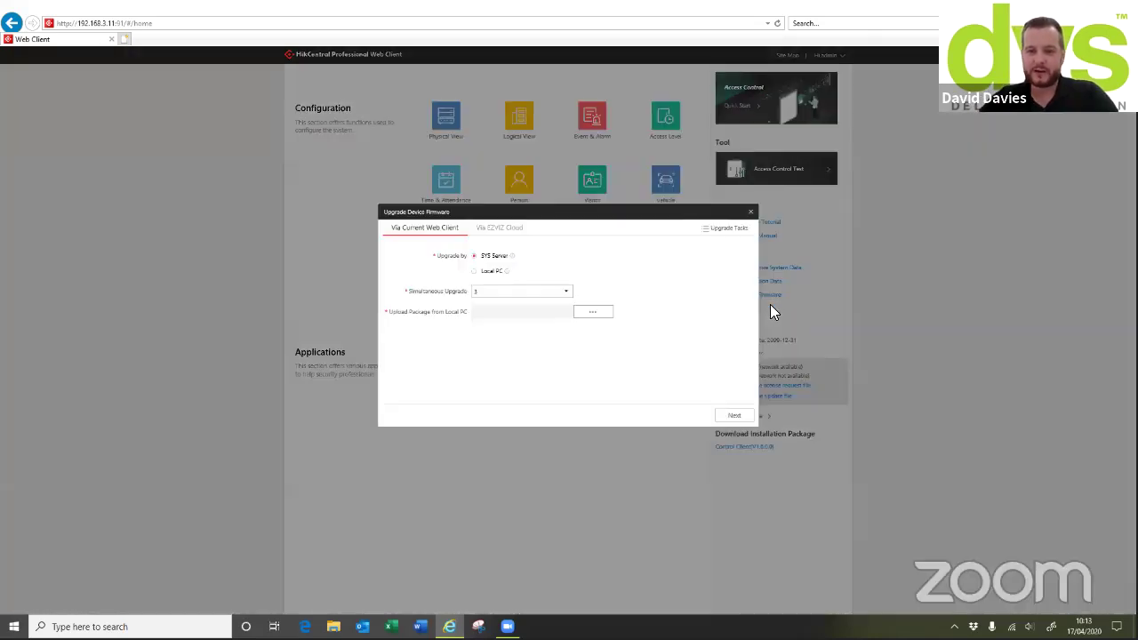
# Try Local PC firmware upload with Simultaneous Upgrade 5, close it, and go to Physical View
pyautogui.click(476, 271)
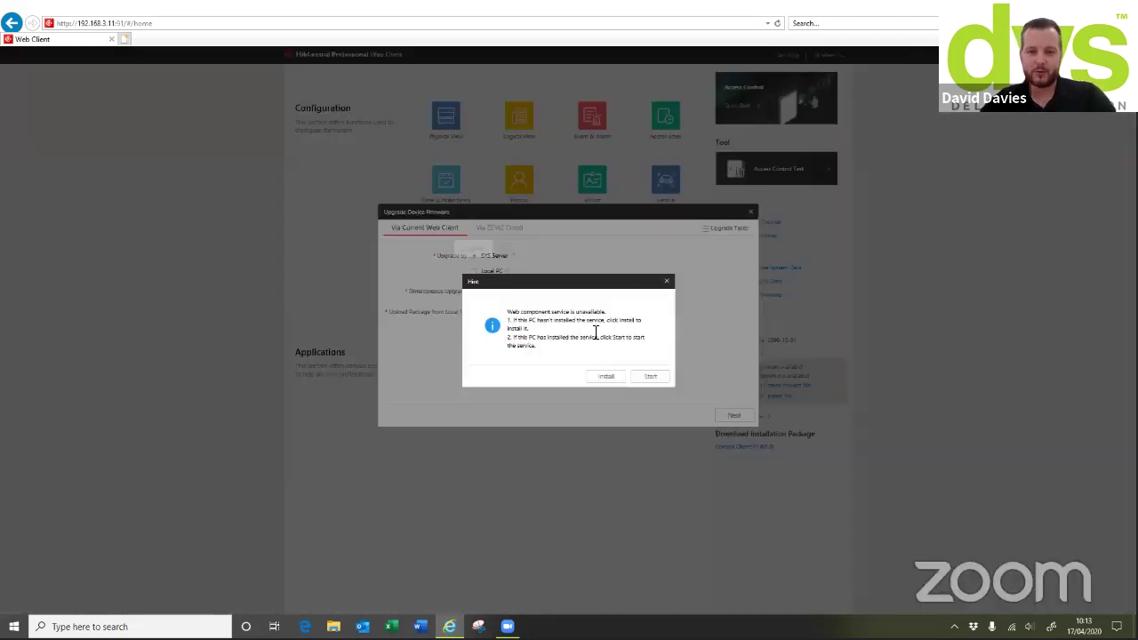
pyautogui.click(666, 281)
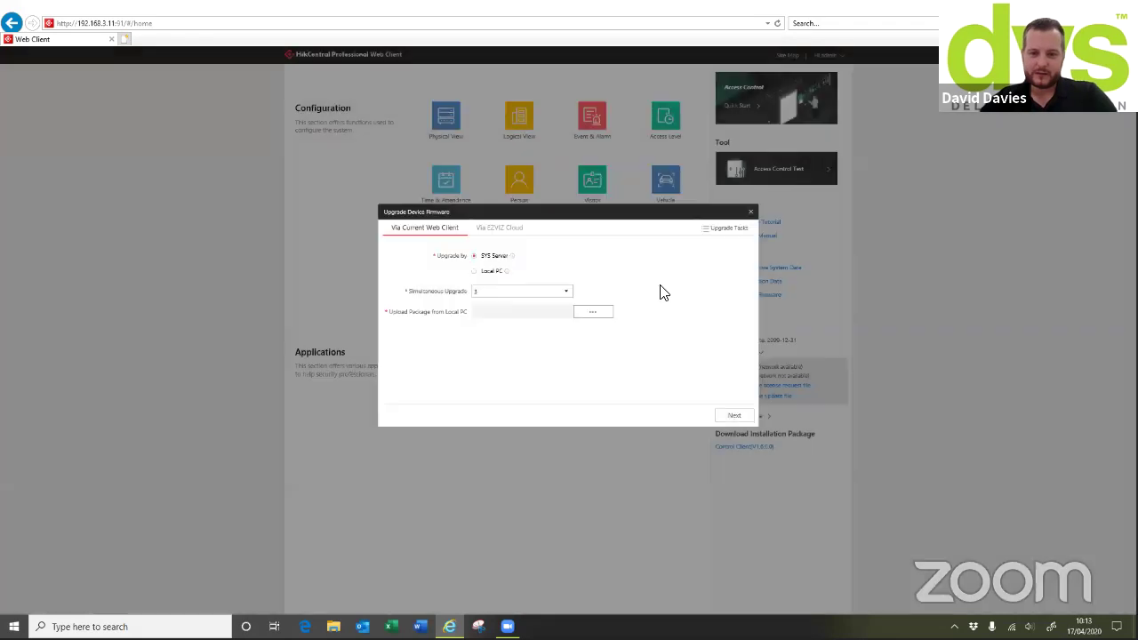
pyautogui.click(475, 271)
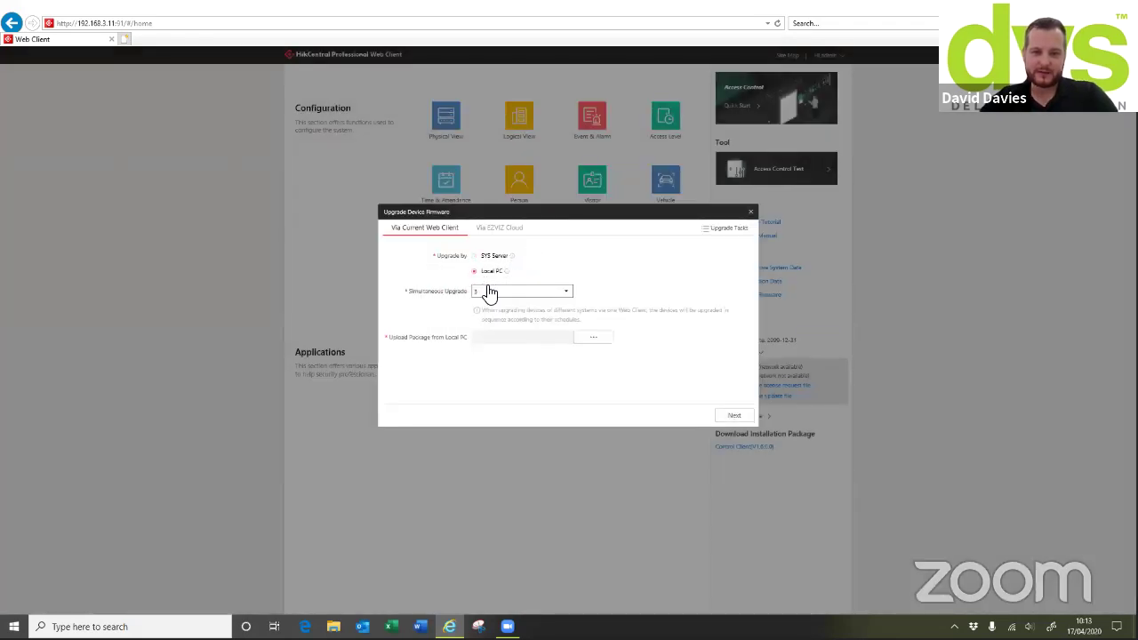
pyautogui.click(506, 297)
pyautogui.click(498, 356)
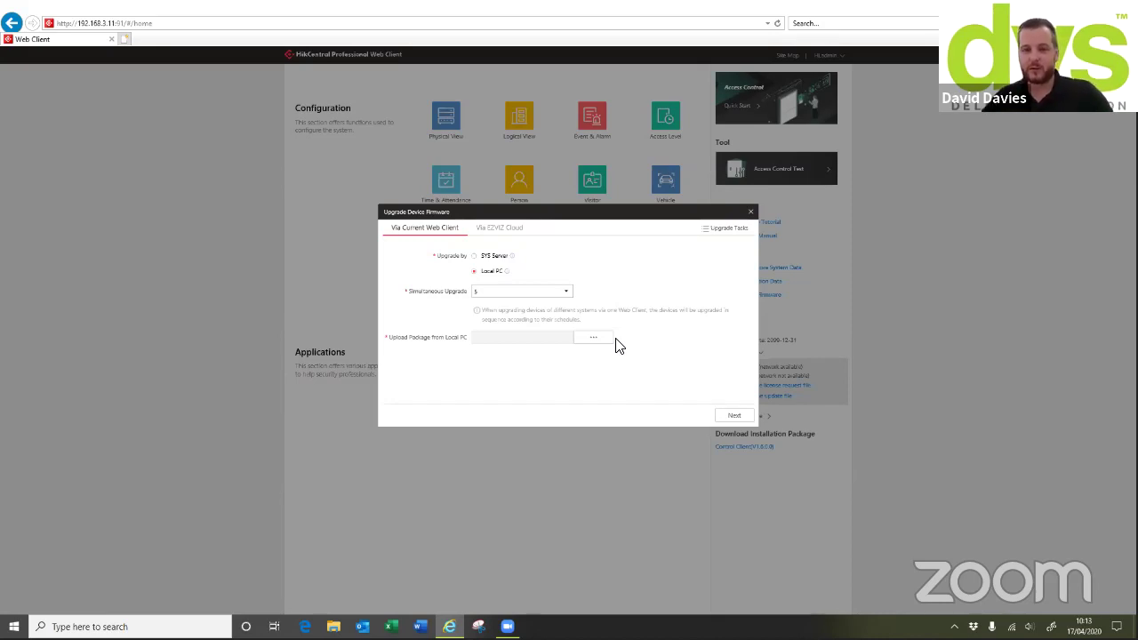
pyautogui.click(751, 215)
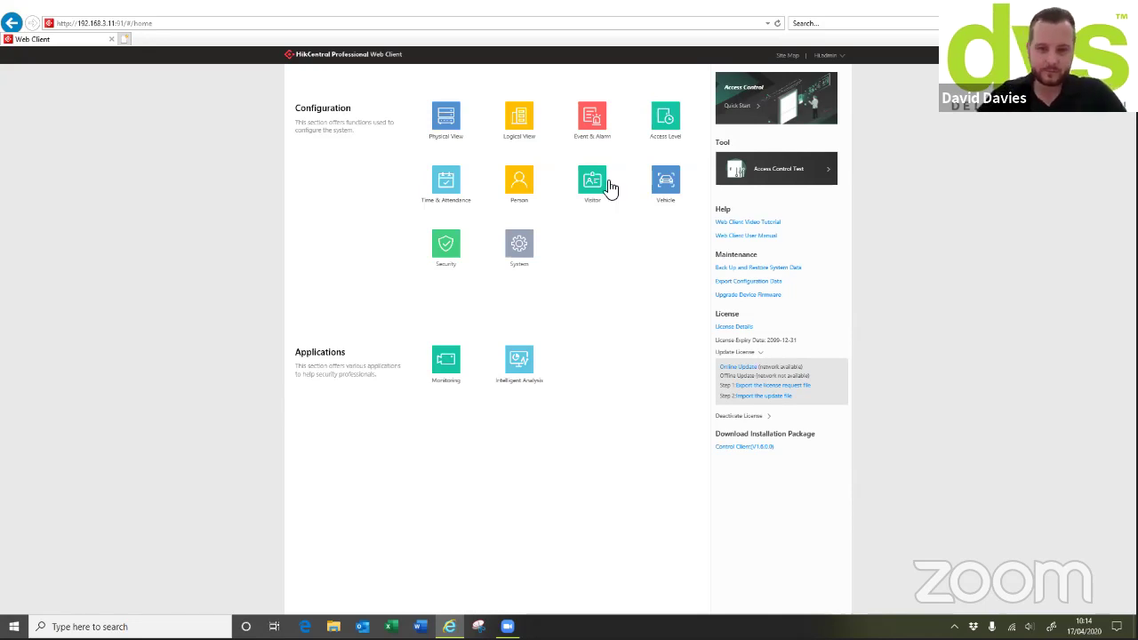
pyautogui.click(453, 130)
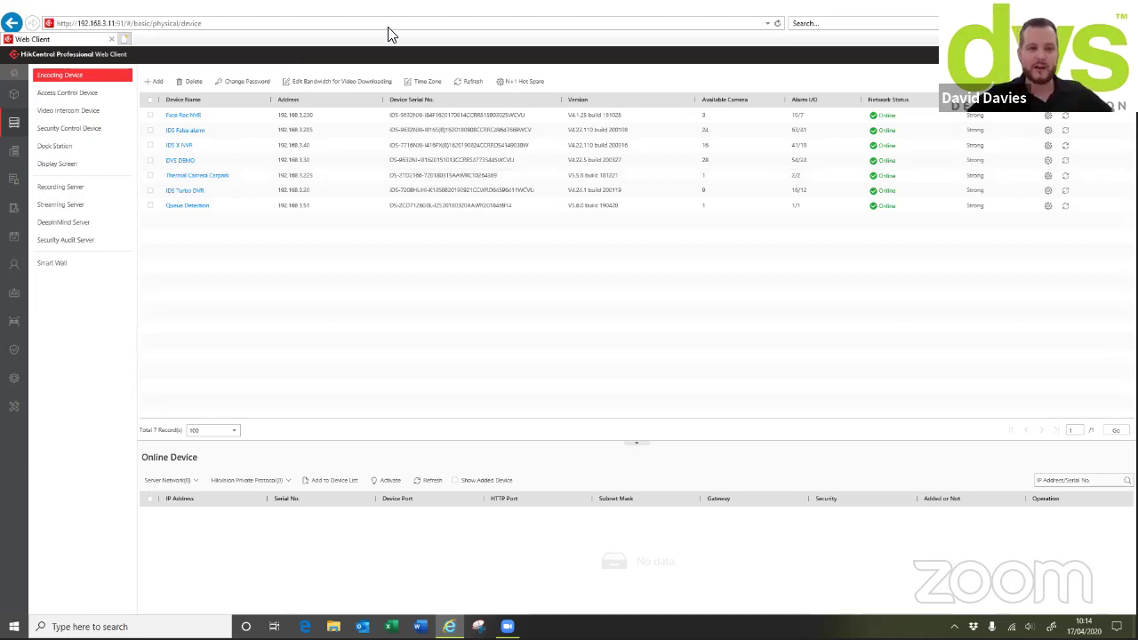
pyautogui.click(189, 480)
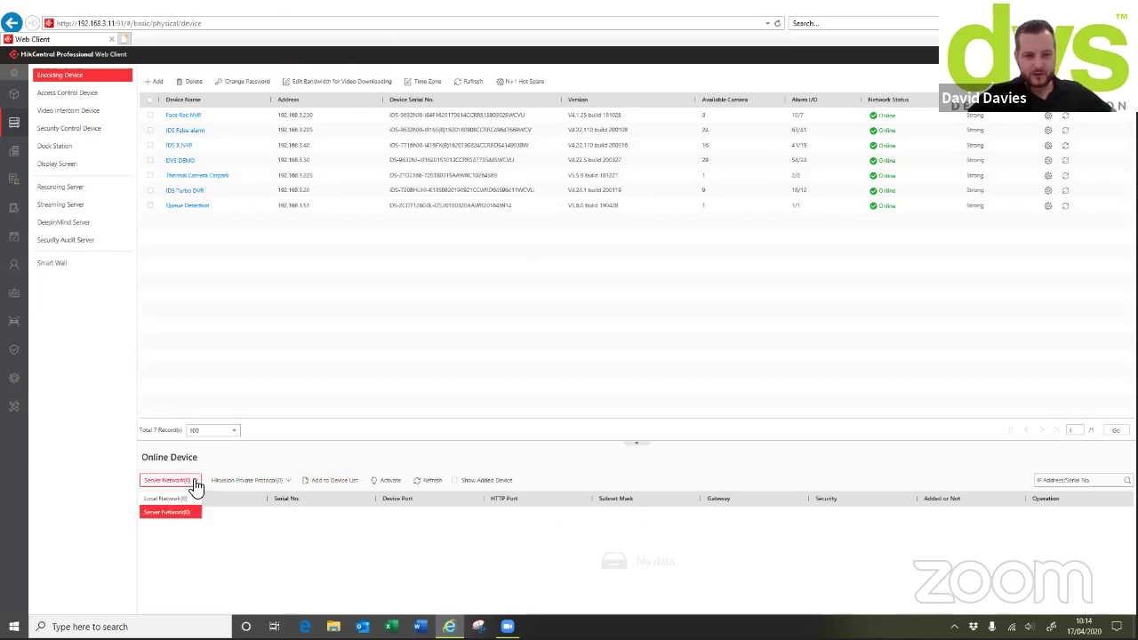
pyautogui.click(181, 501)
pyautogui.click(188, 478)
pyautogui.click(170, 512)
pyautogui.click(249, 480)
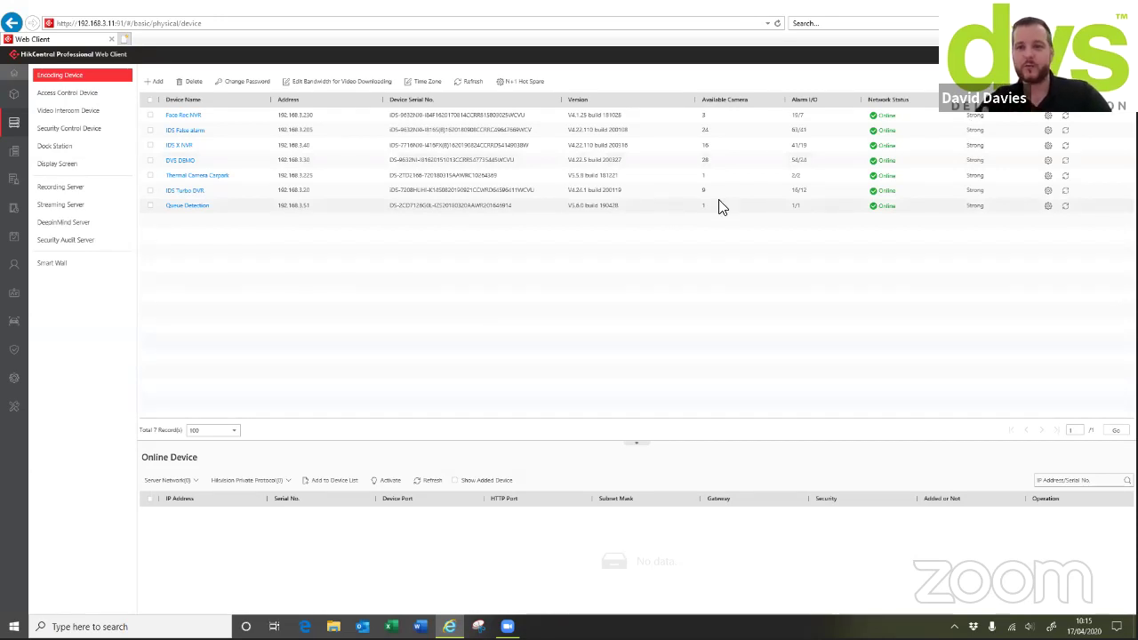
# Always allow server pop-ups, check and close a device's remote web page, then start adding an encoding device
pyautogui.click(1048, 117)
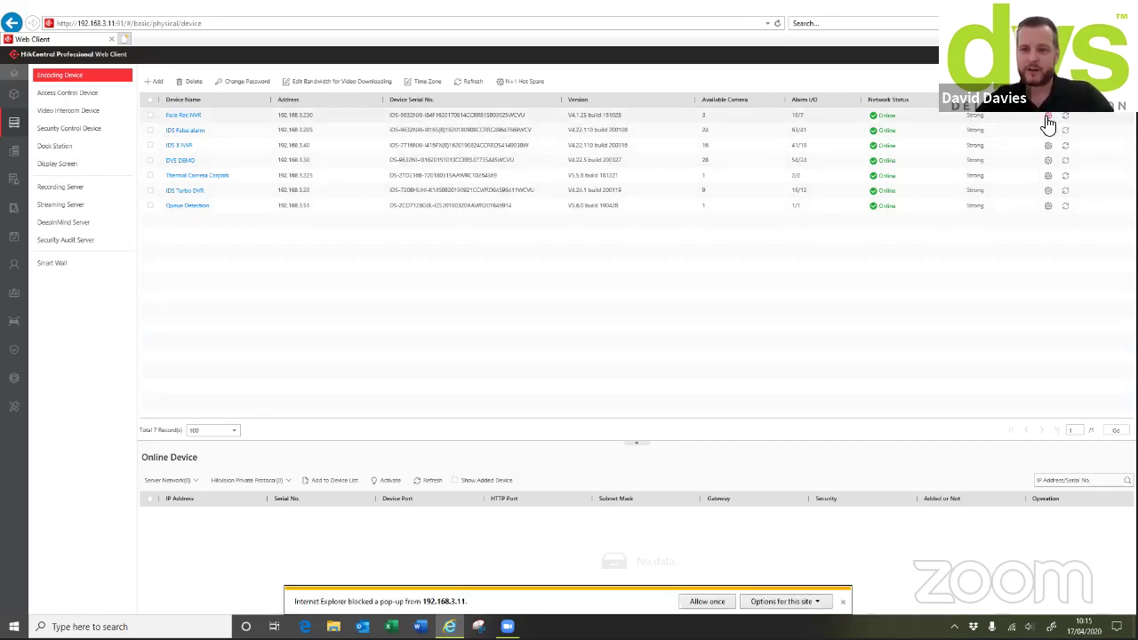
pyautogui.click(781, 602)
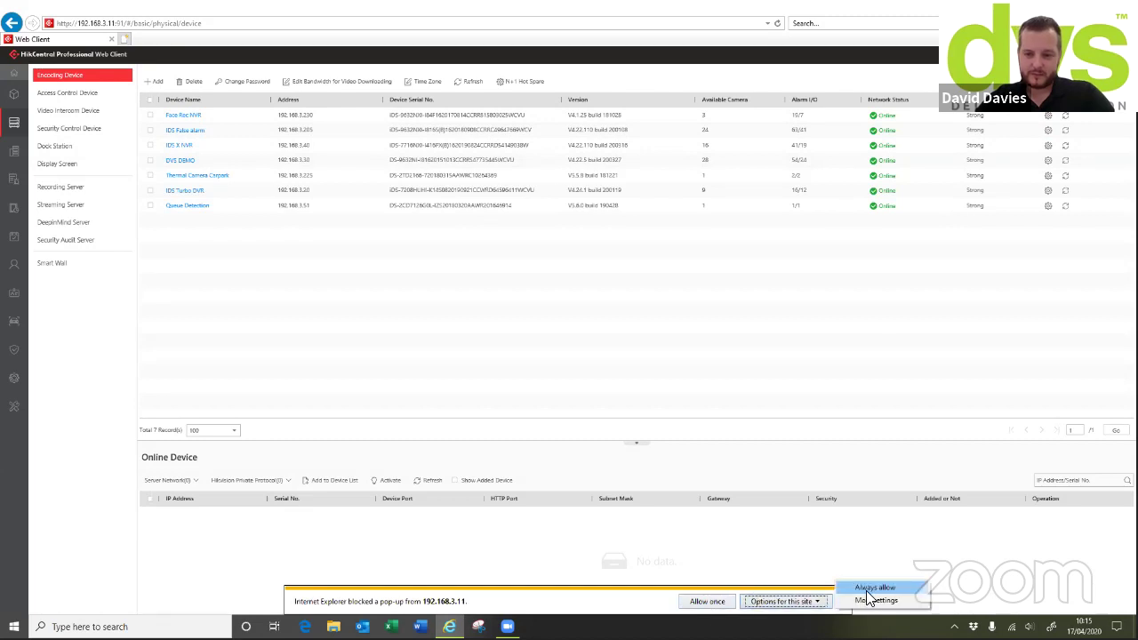
pyautogui.click(878, 586)
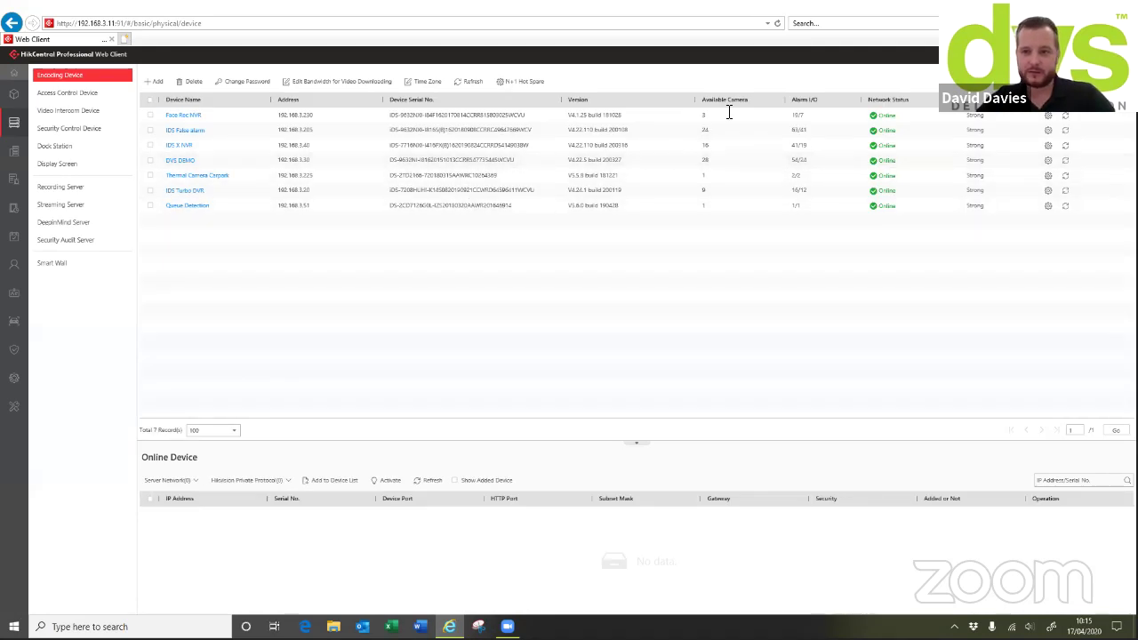
pyautogui.click(888, 175)
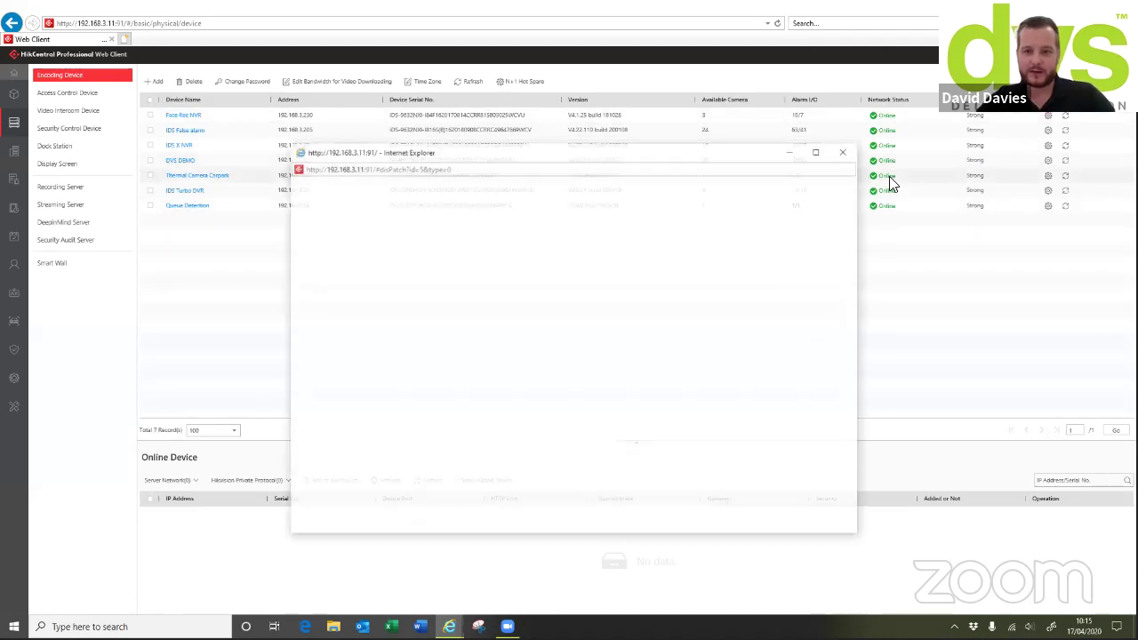
pyautogui.click(844, 150)
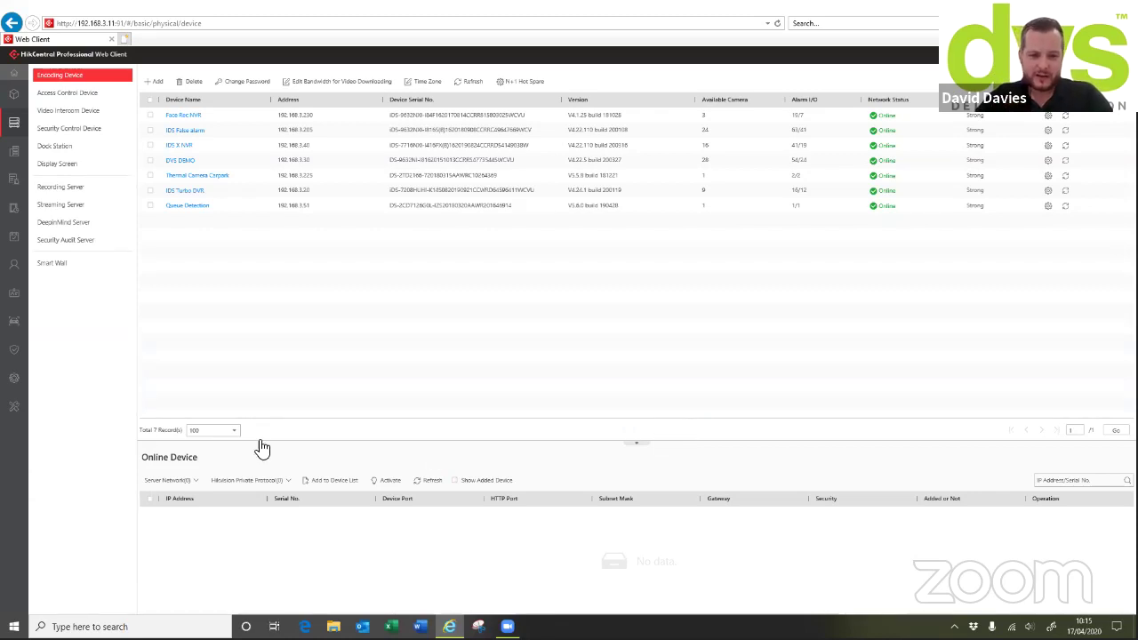
pyautogui.click(164, 83)
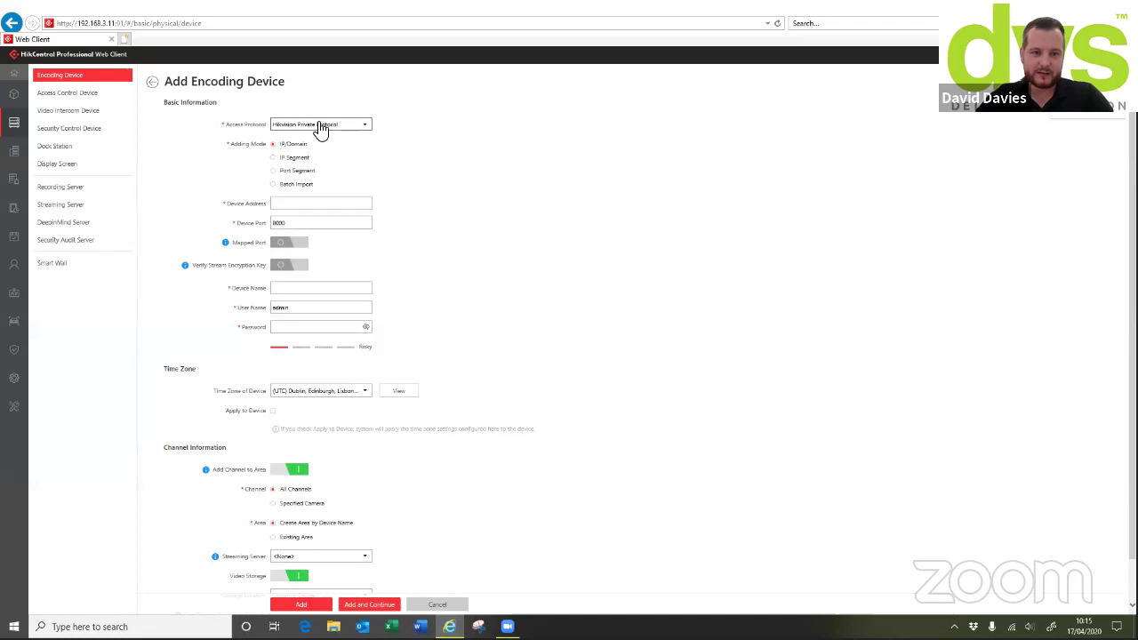
# Keep Hikvision Private Protocol, check the required-field errors on Add, then cancel the new encoding device
pyautogui.click(320, 127)
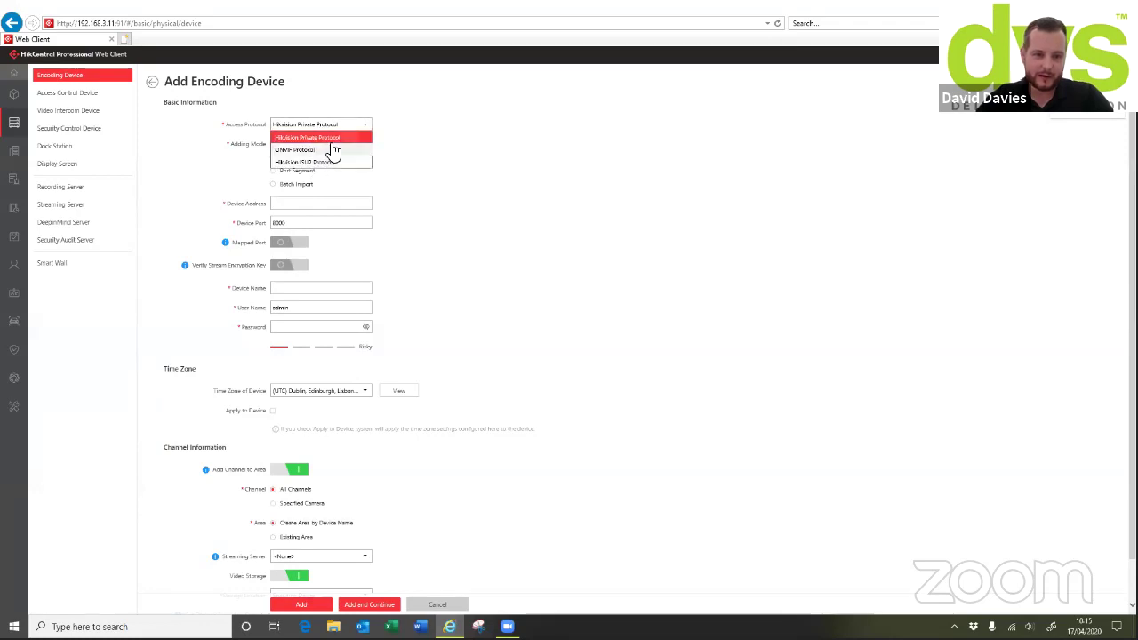
pyautogui.click(412, 173)
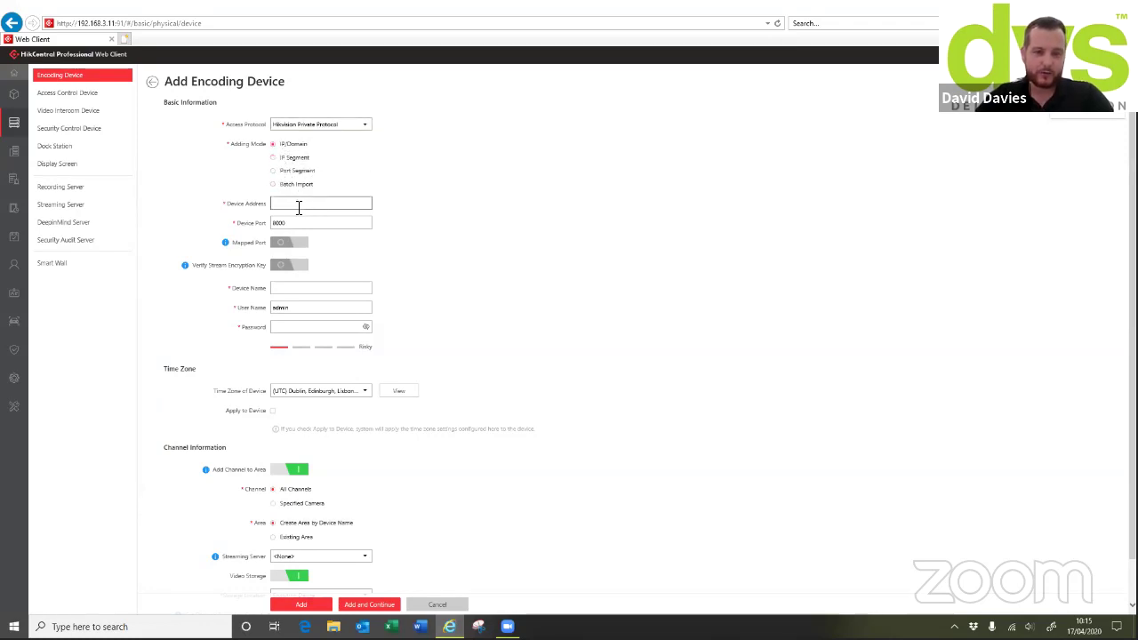
pyautogui.scroll(-1, 393, 297)
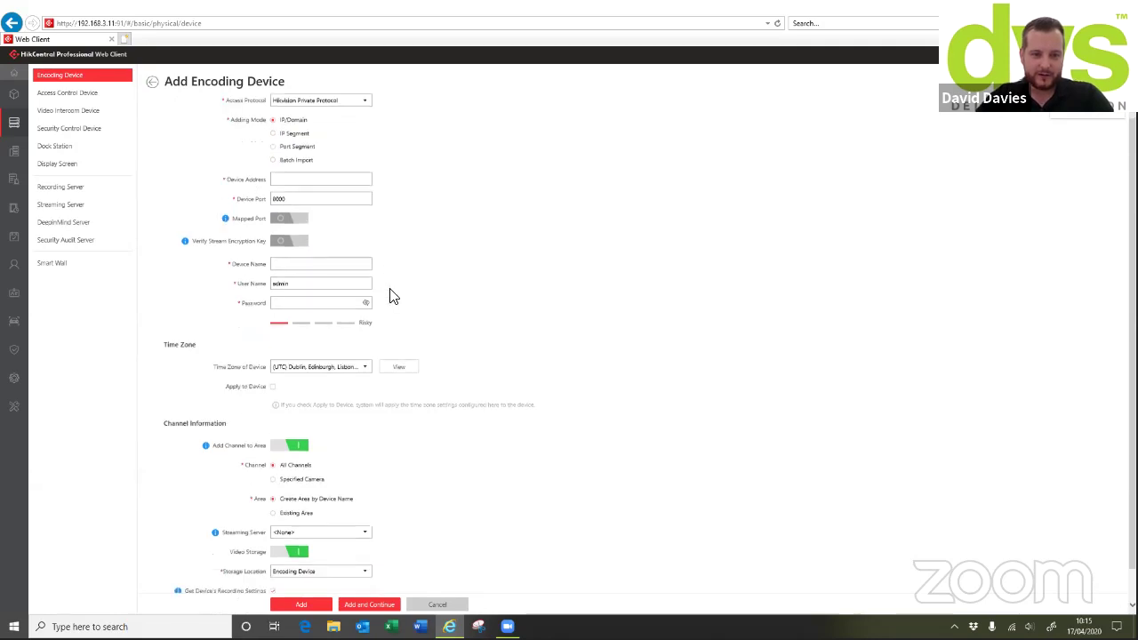
pyautogui.scroll(-1, 394, 297)
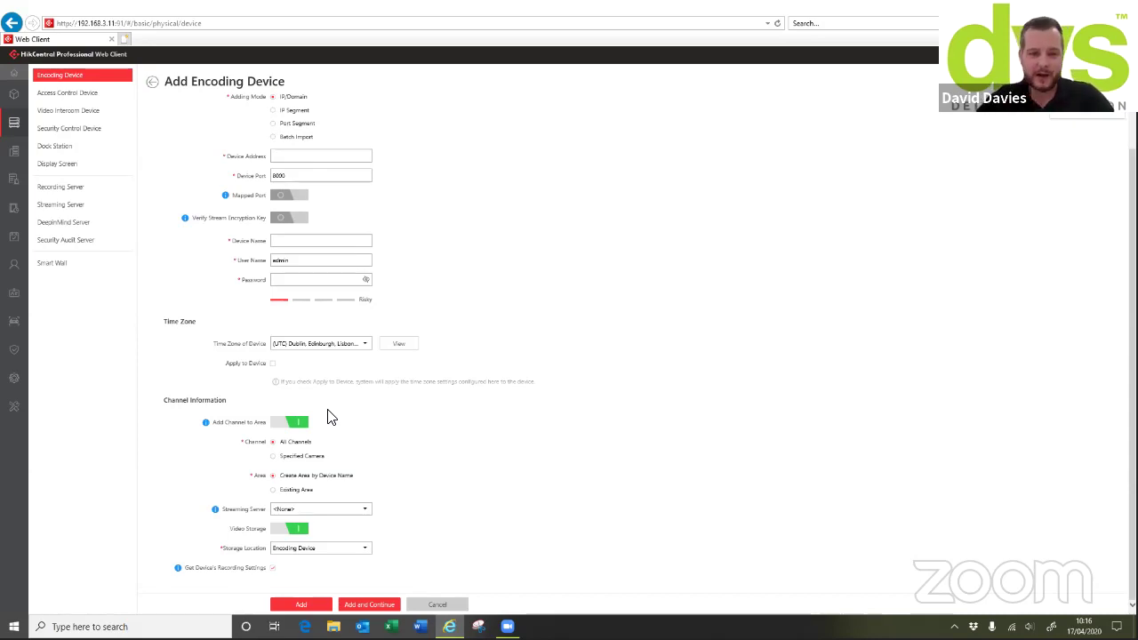
pyautogui.click(275, 457)
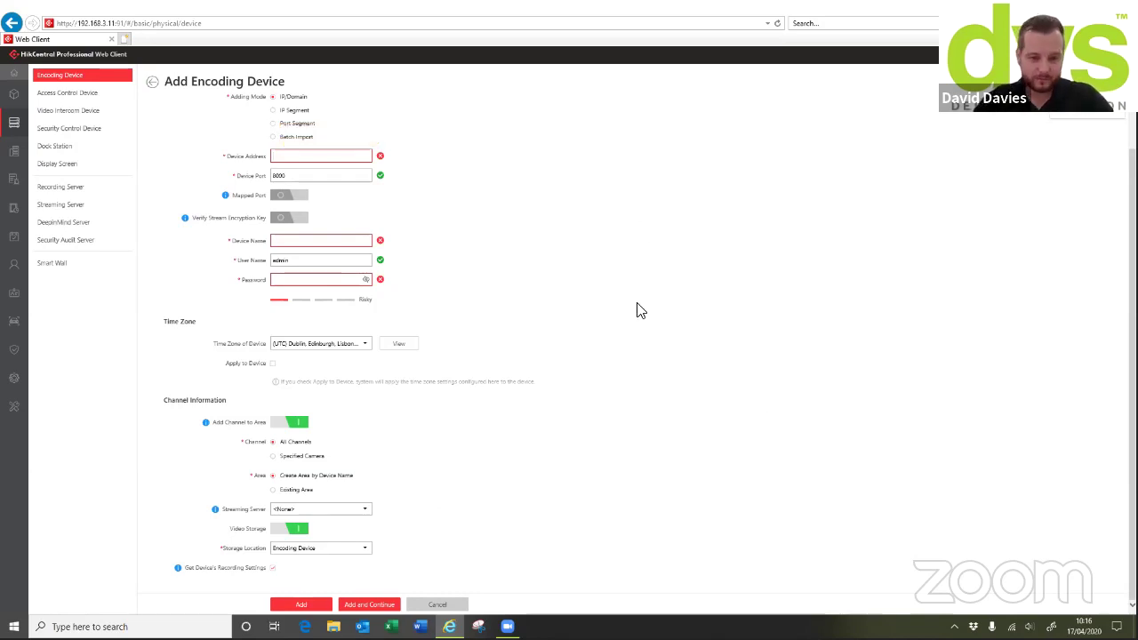
pyautogui.click(436, 604)
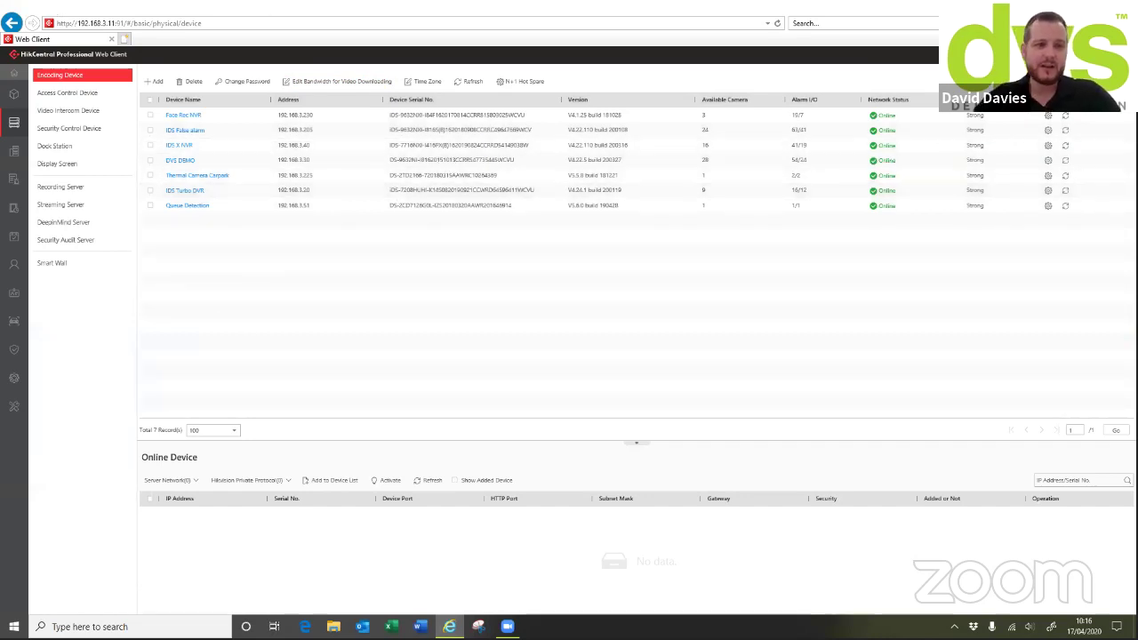
# Switch between the Access Control Device and Encoding Device lists, ending on the 5 access control devices
pyautogui.click(67, 92)
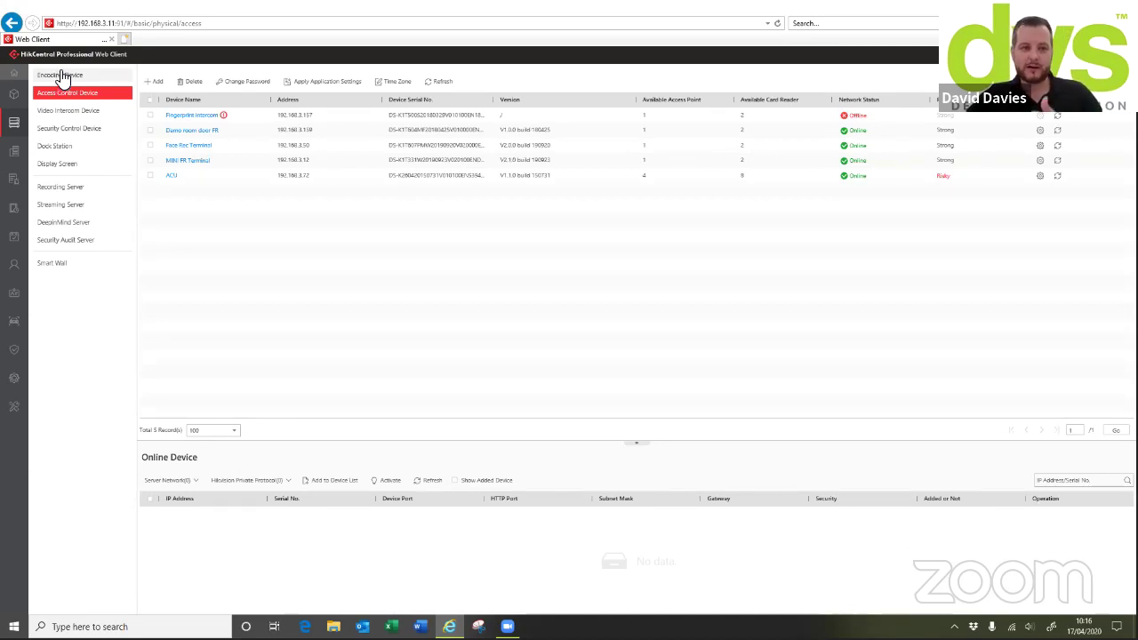
pyautogui.click(61, 75)
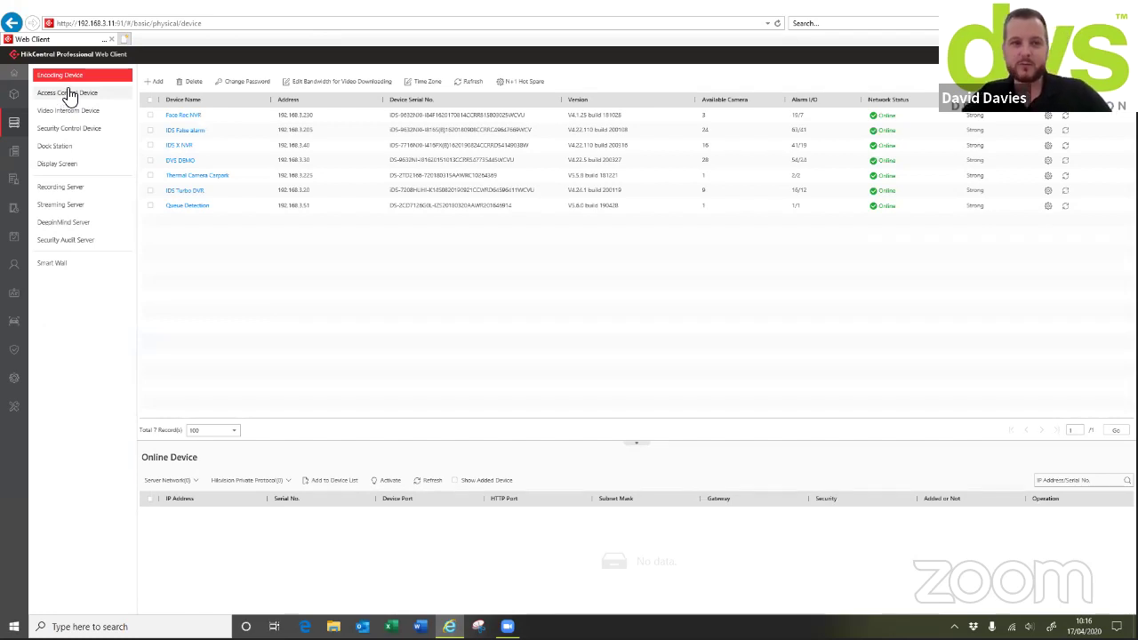
pyautogui.click(64, 95)
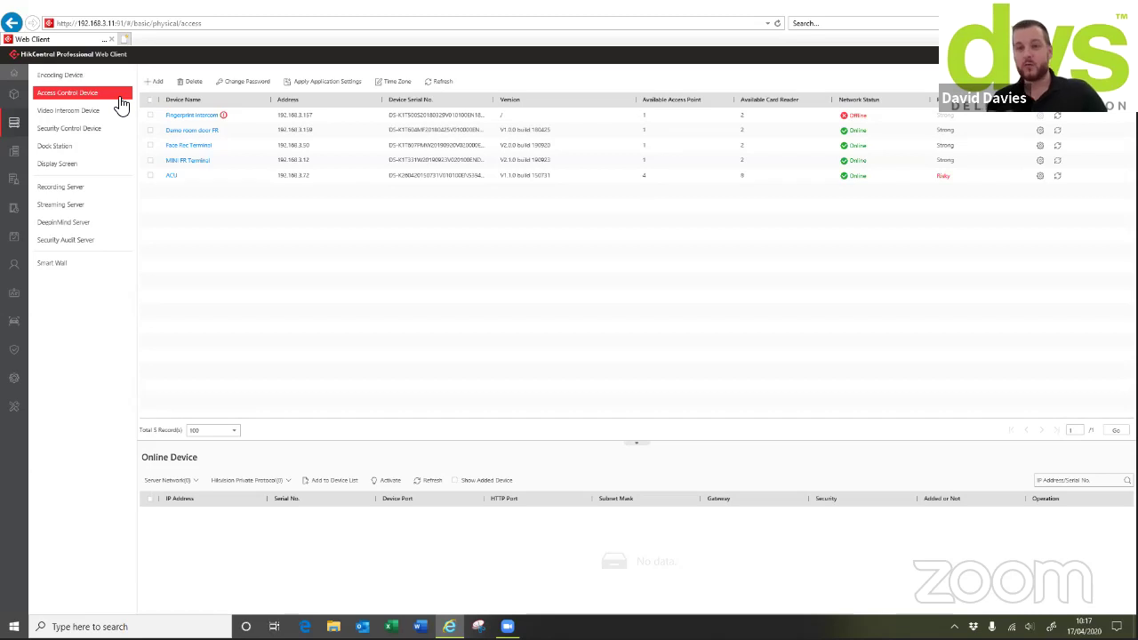
# Browse Video Intercom Devices, ignoring the Add Device guide, then show the empty Security Control Device list
pyautogui.click(58, 112)
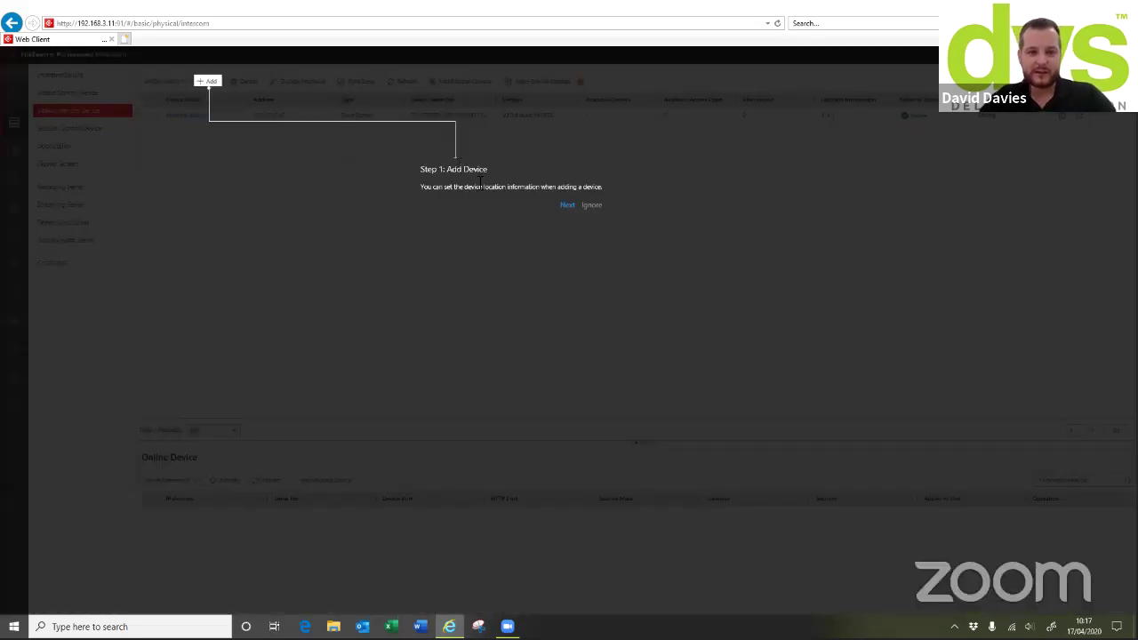
pyautogui.click(590, 207)
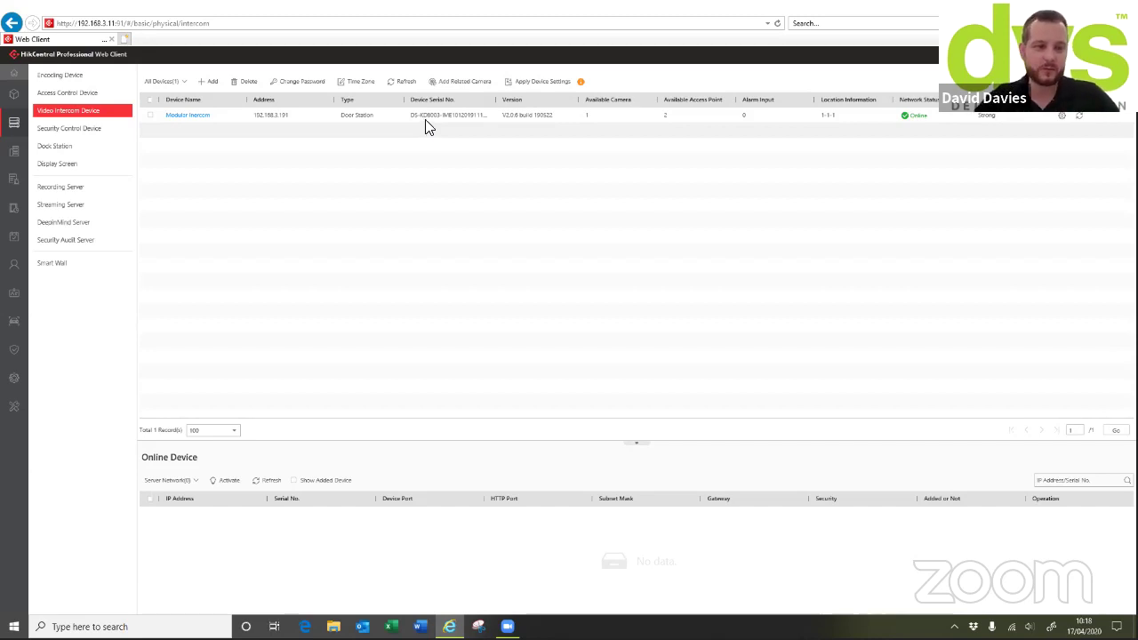
pyautogui.click(89, 129)
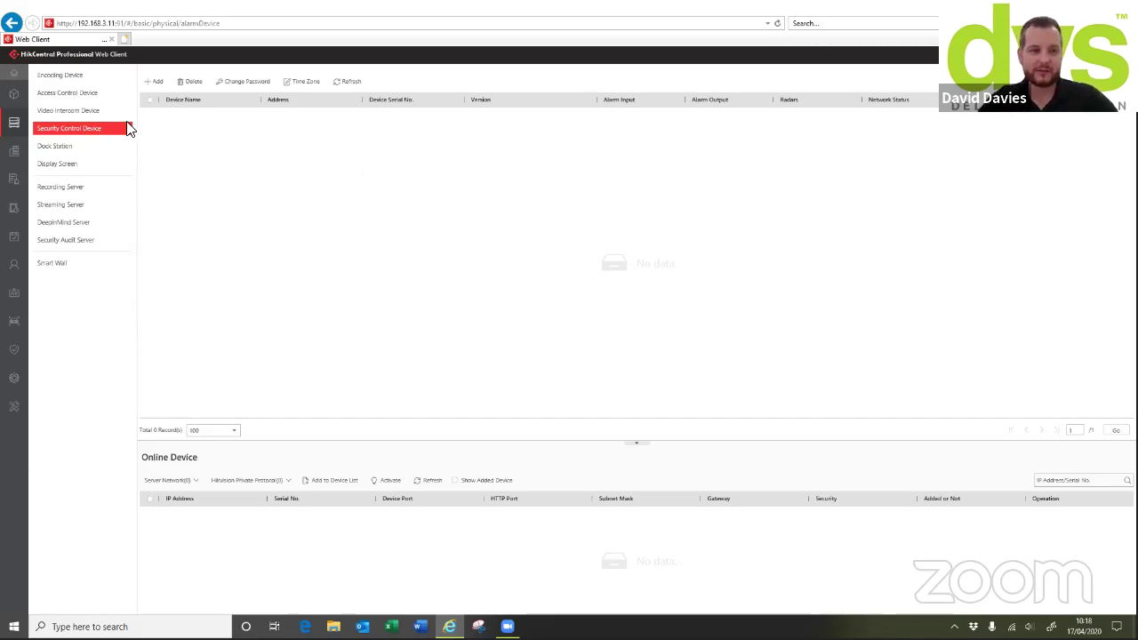
# Show the Dock Station list, which holds 0 records
pyautogui.click(61, 147)
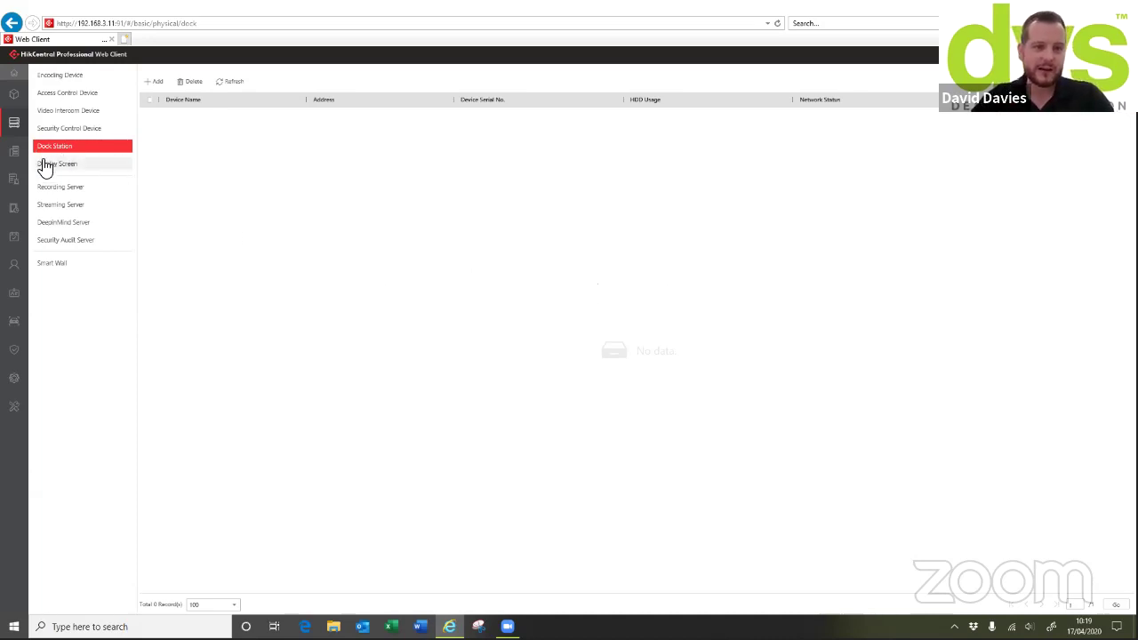
# View the Display Screen list, then the Recording Server list with 0 records
pyautogui.click(77, 166)
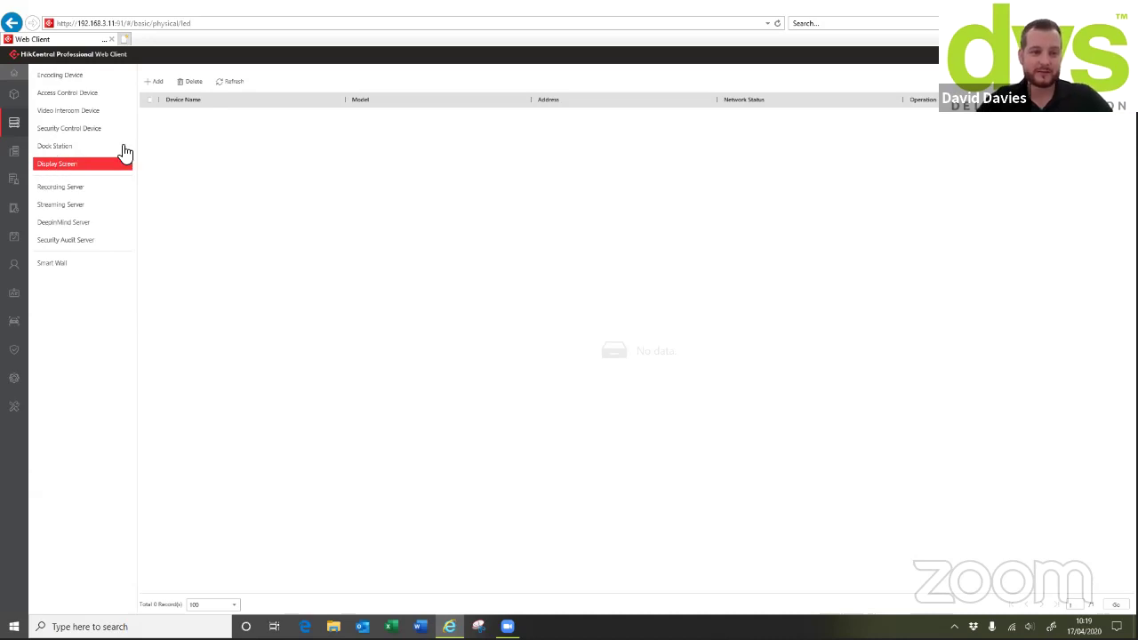
pyautogui.click(71, 188)
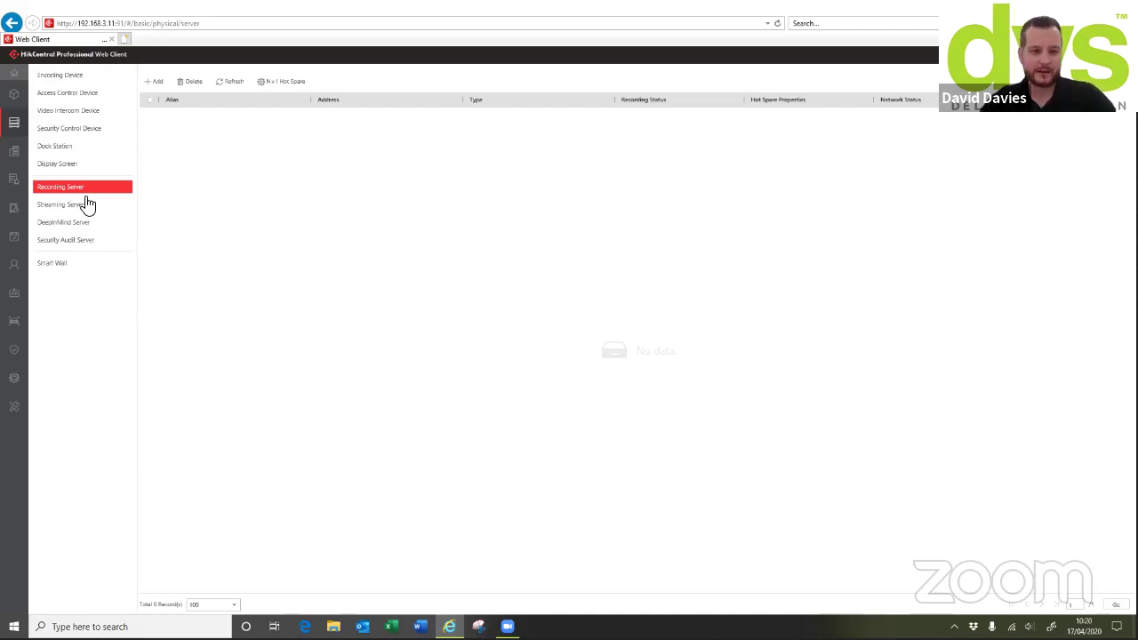
# Step through the Streaming, DeepinMind and Security Audit Server lists, ending on Smart Wall with the DVS Decoder
pyautogui.click(70, 207)
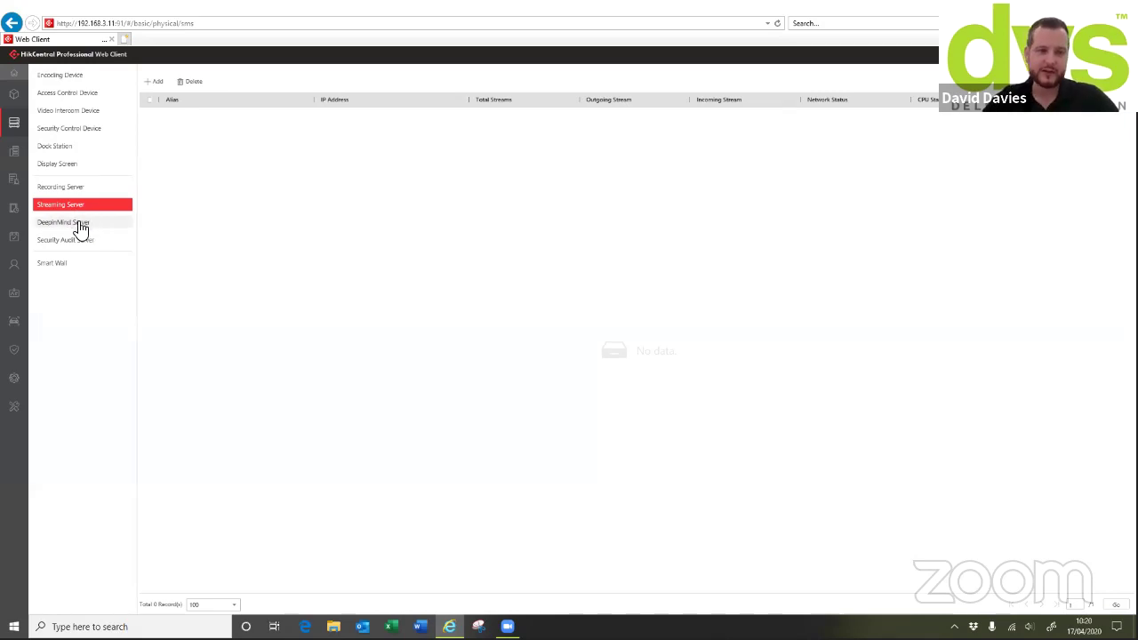
pyautogui.click(72, 227)
pyautogui.click(71, 243)
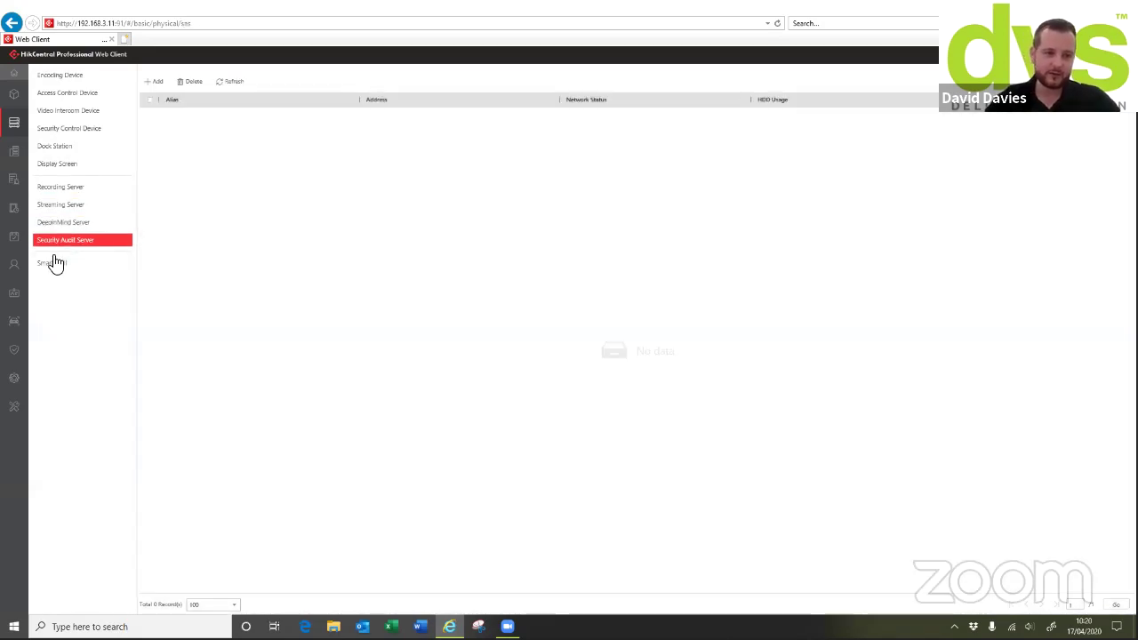
pyautogui.click(53, 265)
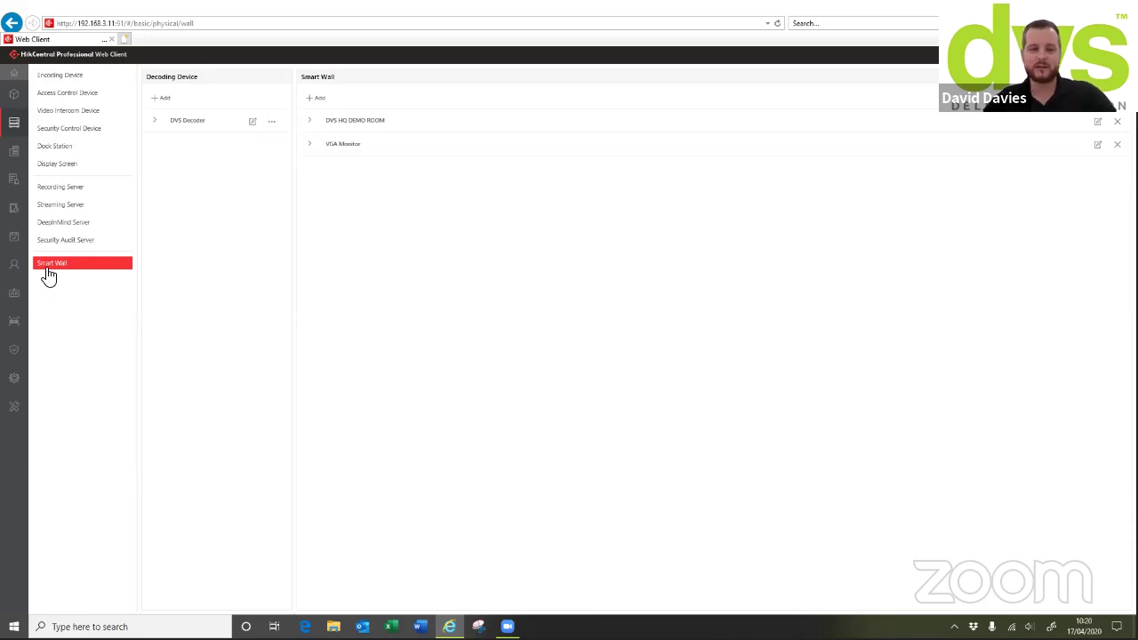
# Back out of adding a decoding device, then expand DVS Decoder, DVS HQ DEMO ROOM and VGA Monitor
pyautogui.click(162, 99)
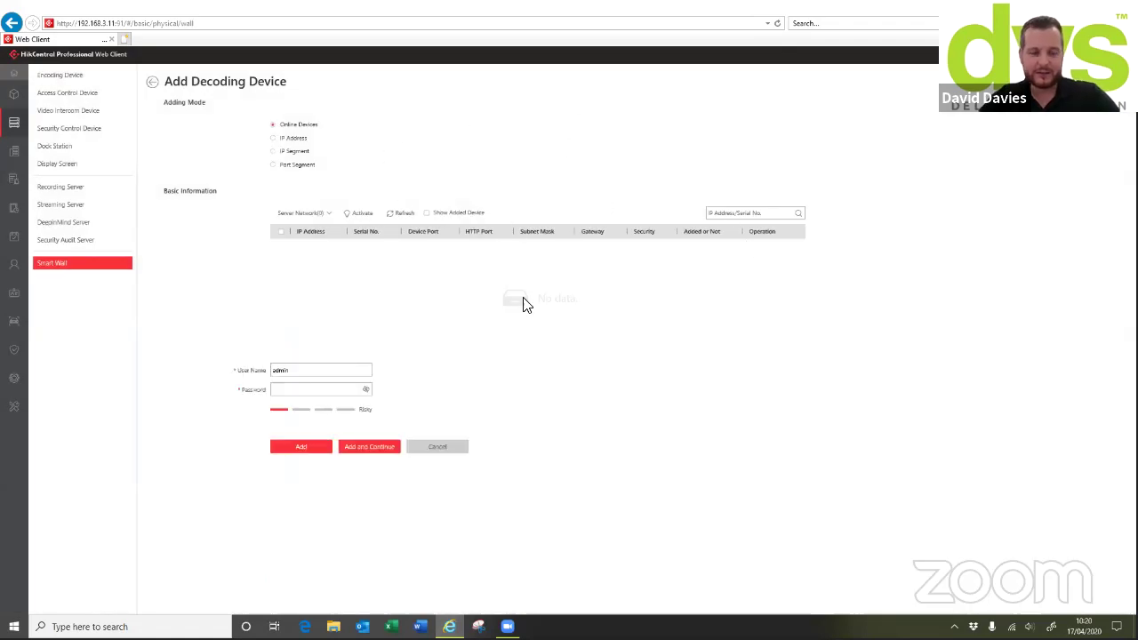
pyautogui.click(152, 81)
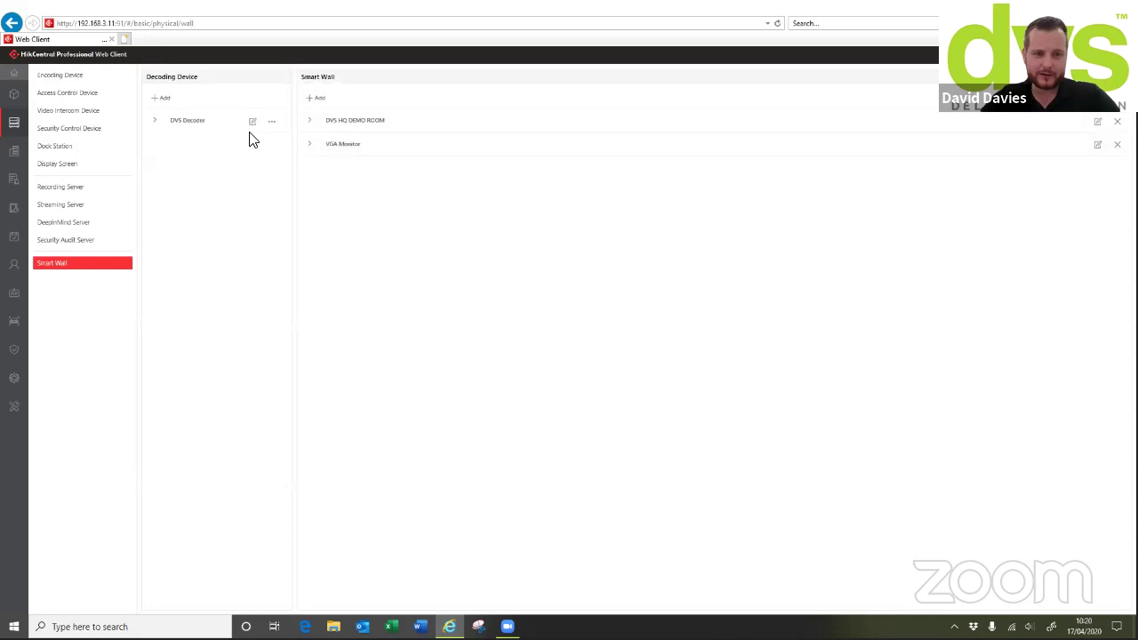
pyautogui.click(154, 121)
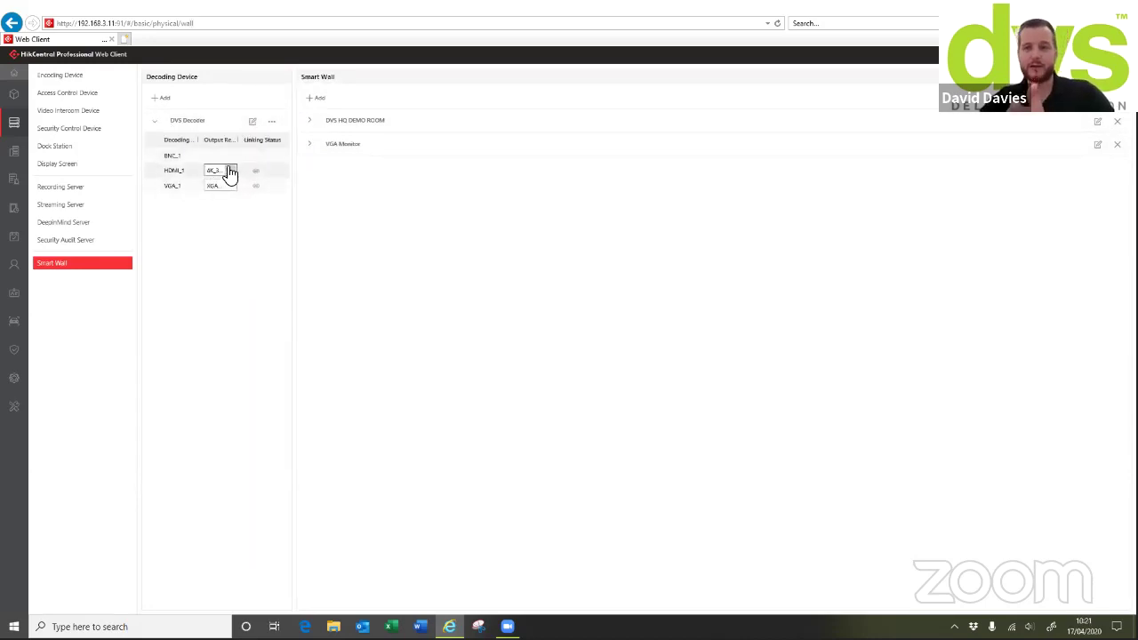
pyautogui.click(308, 121)
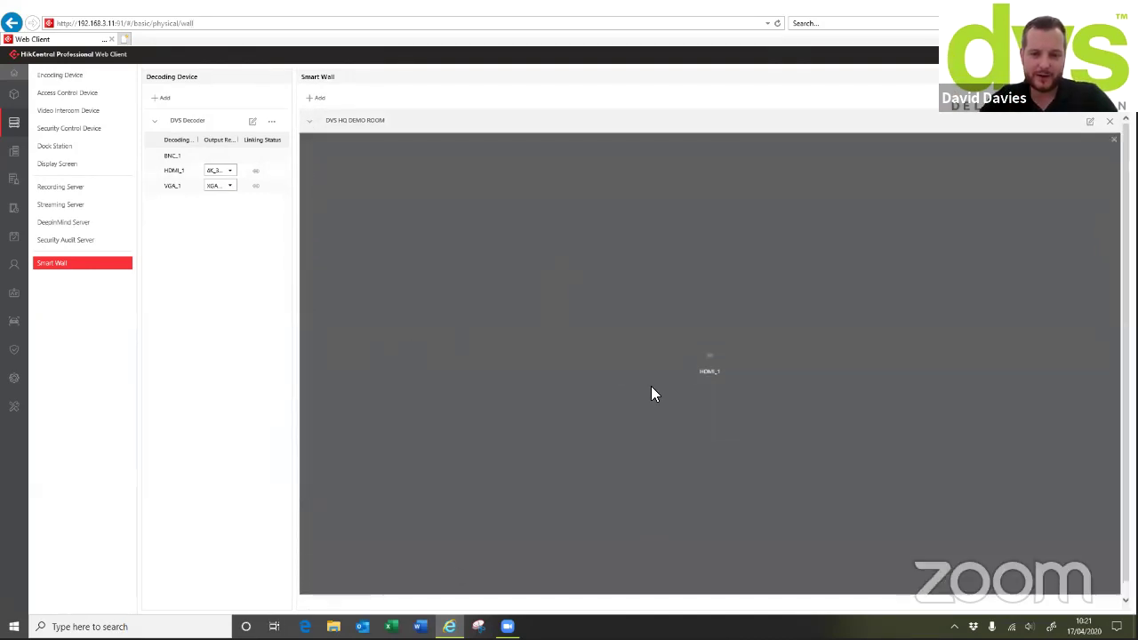
pyautogui.click(312, 596)
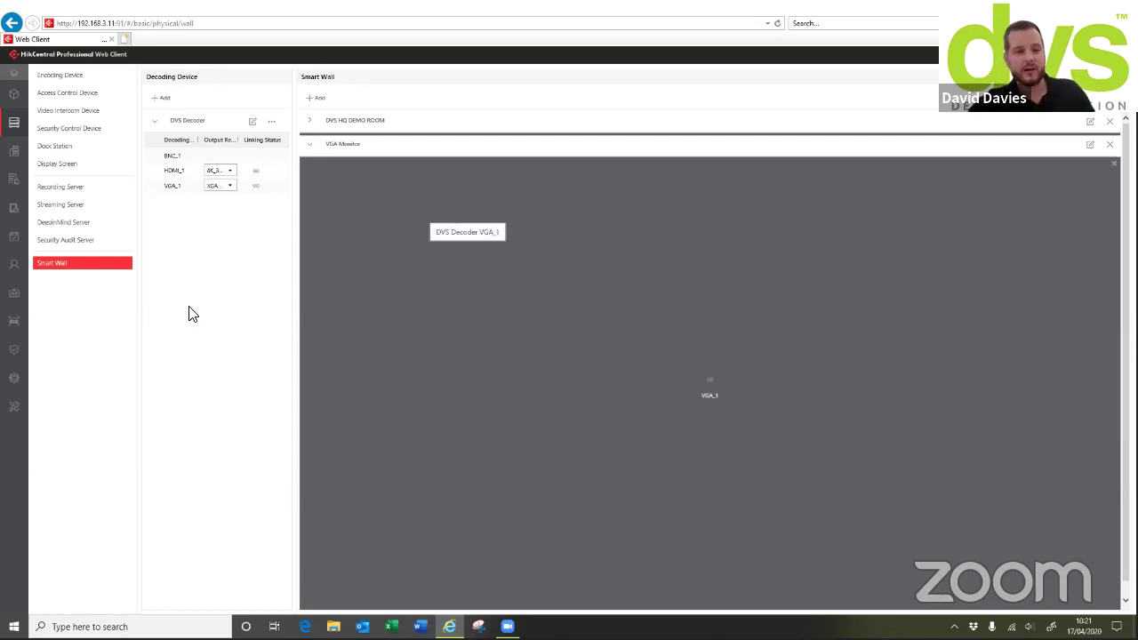
# Go to Logical View and begin a new area from DVS HQ, showing the Parent Area choices
pyautogui.moveTo(14, 155)
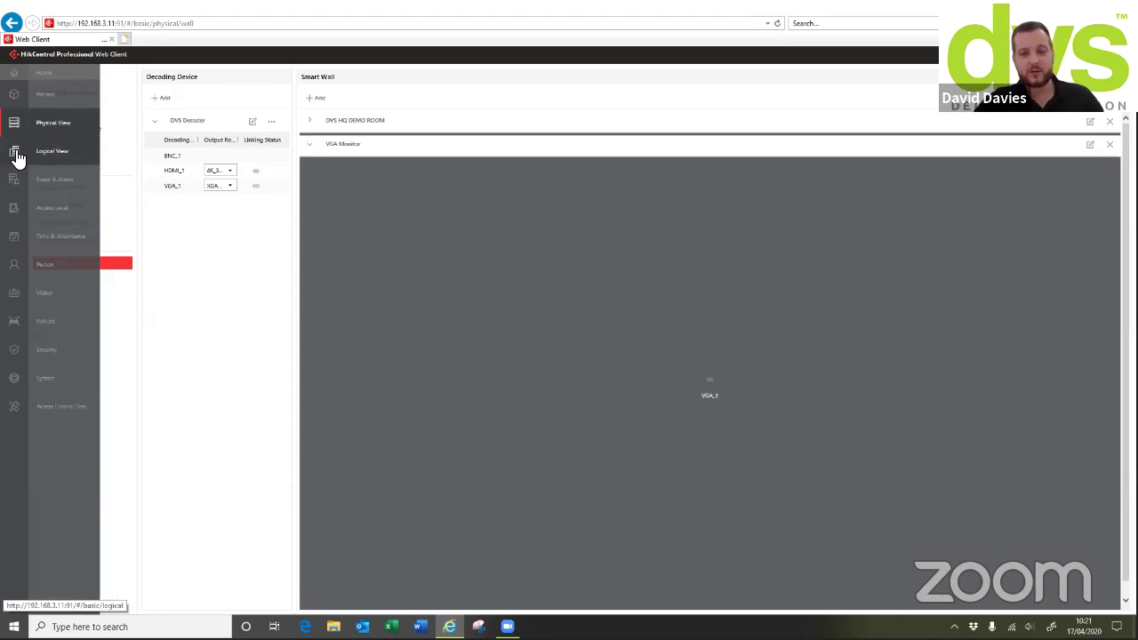
pyautogui.click(15, 153)
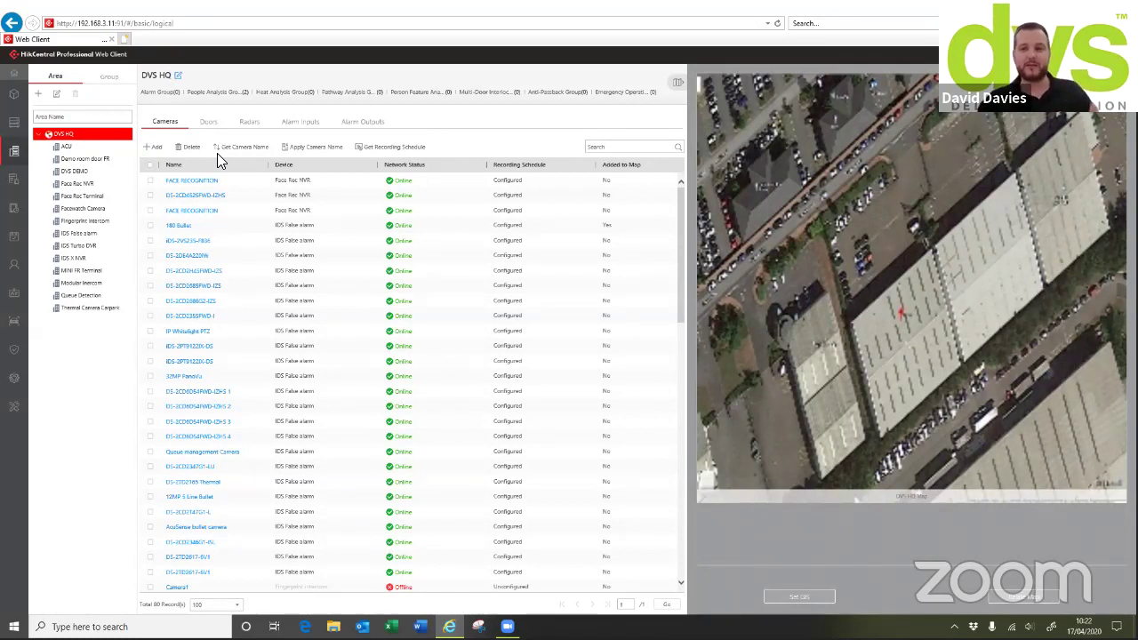
pyautogui.click(41, 96)
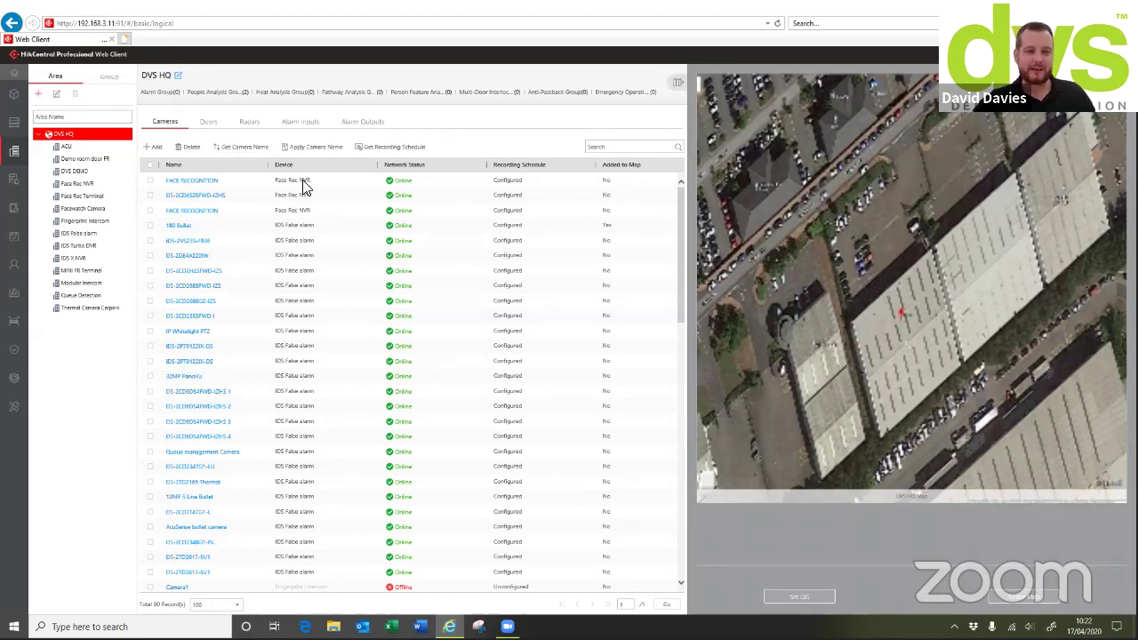
pyautogui.click(281, 127)
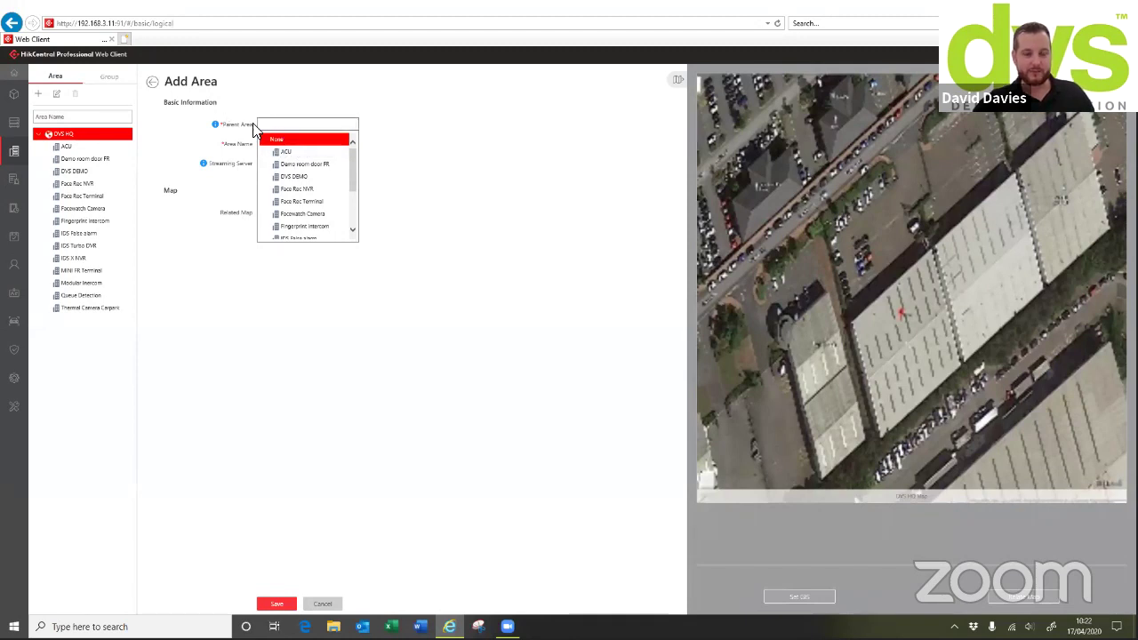
# Save a new area named 'Test' with Parent Area set to None
pyautogui.click(256, 124)
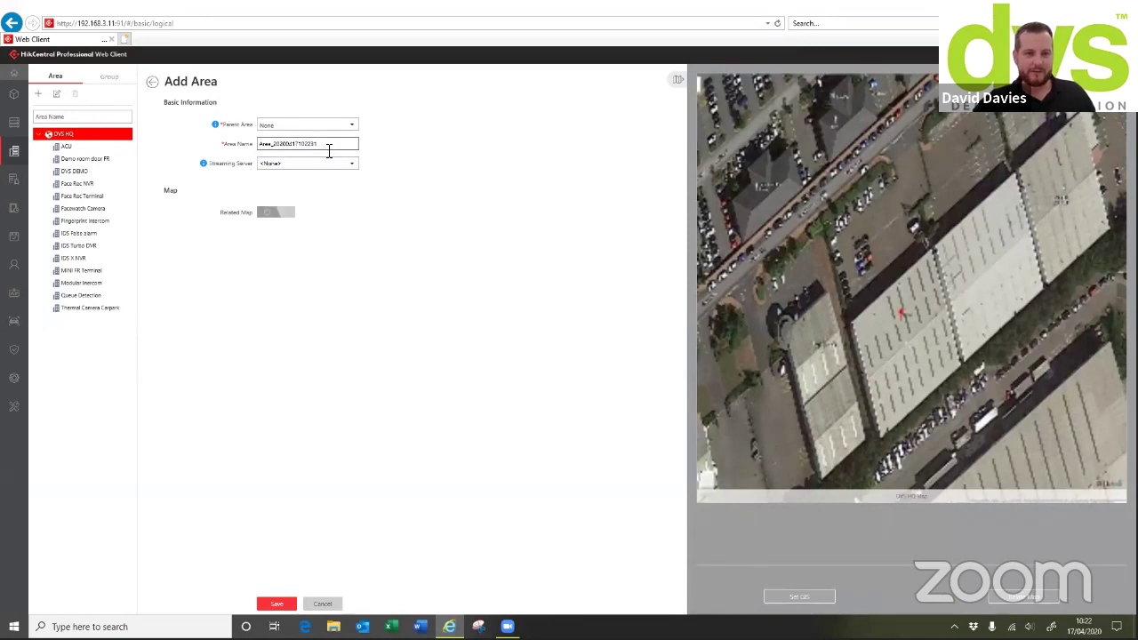
pyautogui.doubleClick(329, 144)
pyautogui.write('Test')
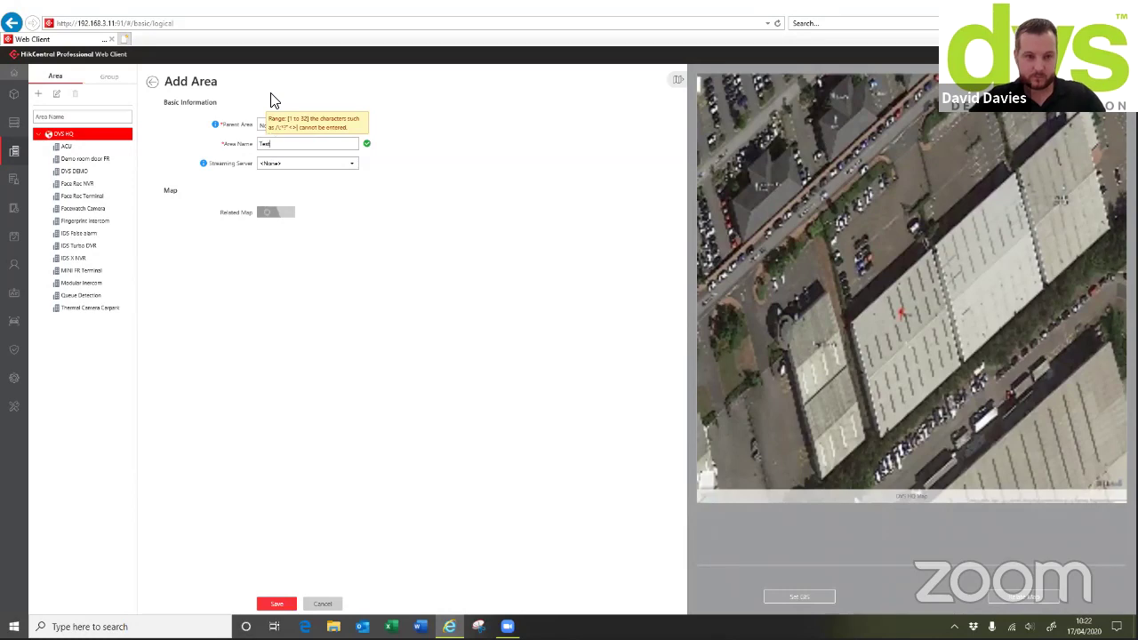
pyautogui.click(276, 604)
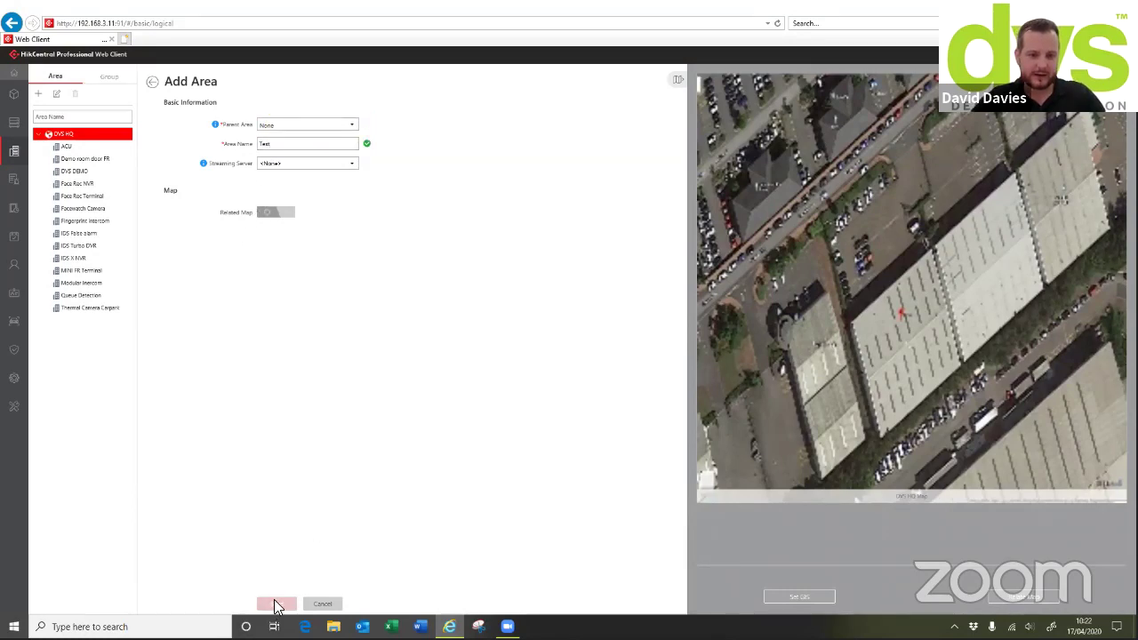
# Start adding cameras to Test, expanding DVS DEMO and IDS X NVR to list their cameras
pyautogui.click(155, 147)
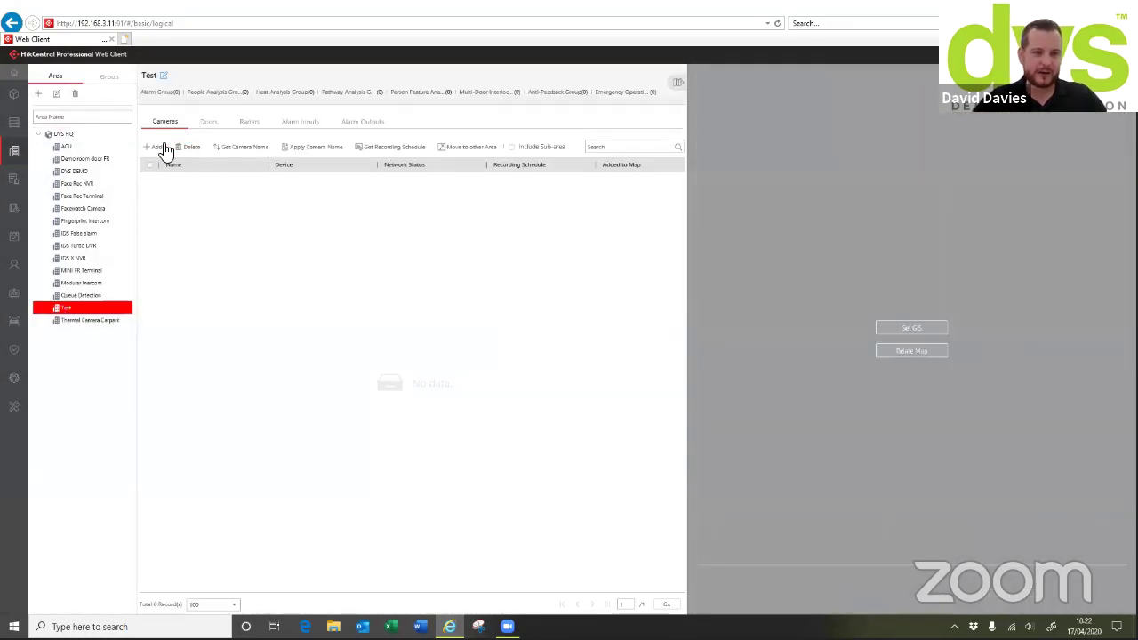
pyautogui.click(268, 176)
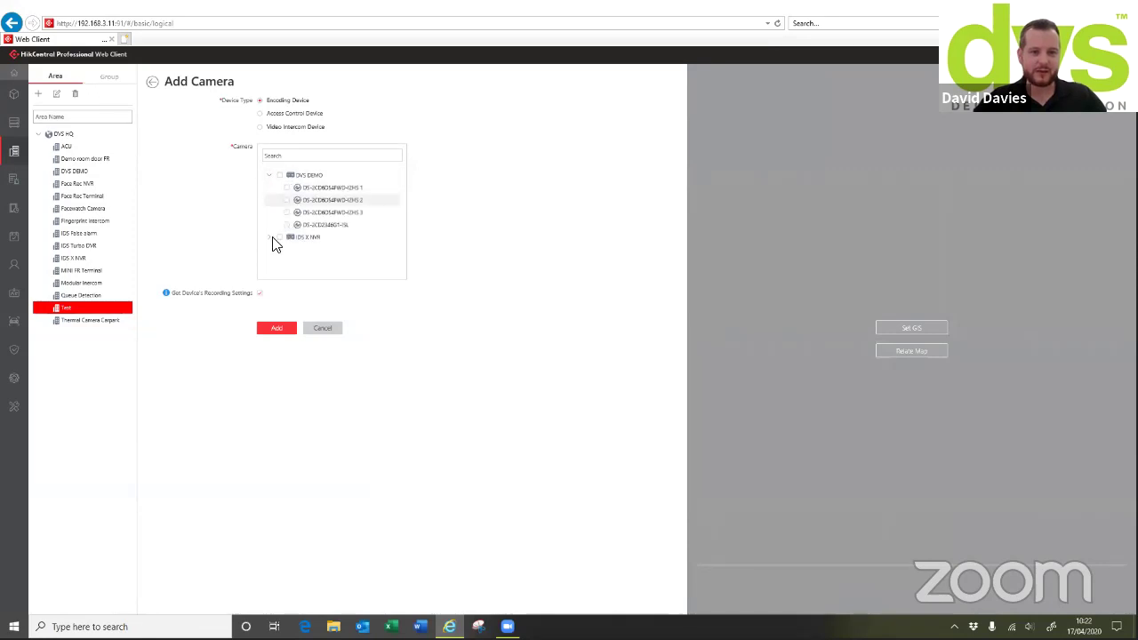
pyautogui.click(267, 235)
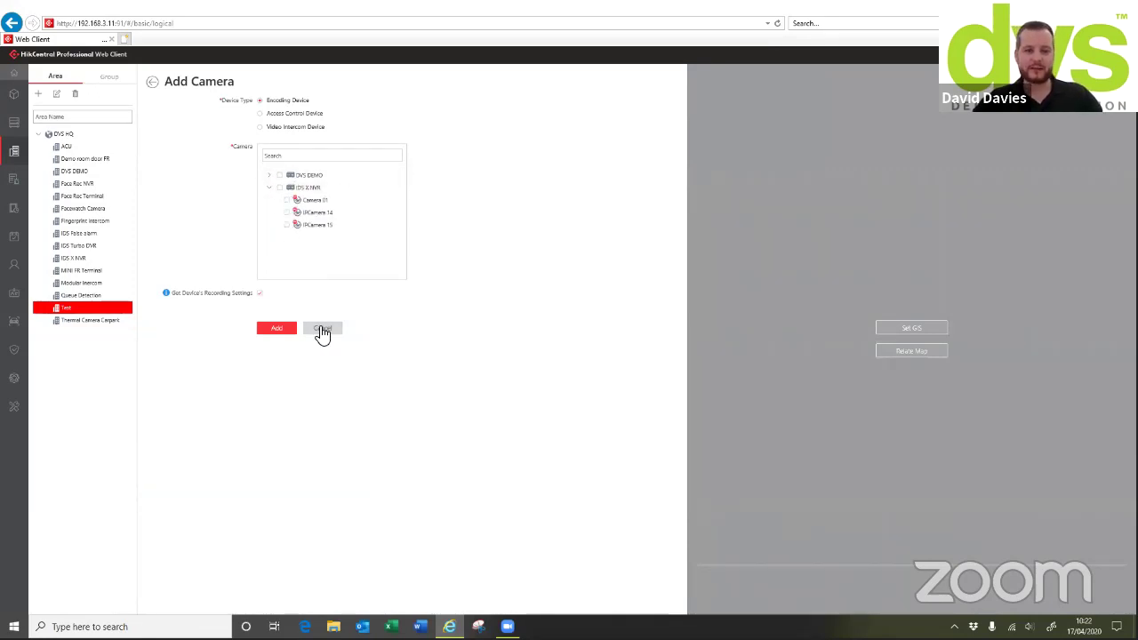
# Cancel Add Camera, browse the ACU, Demo room door FR and DVS DEMO areas, then restart adding cameras to Test
pyautogui.click(322, 328)
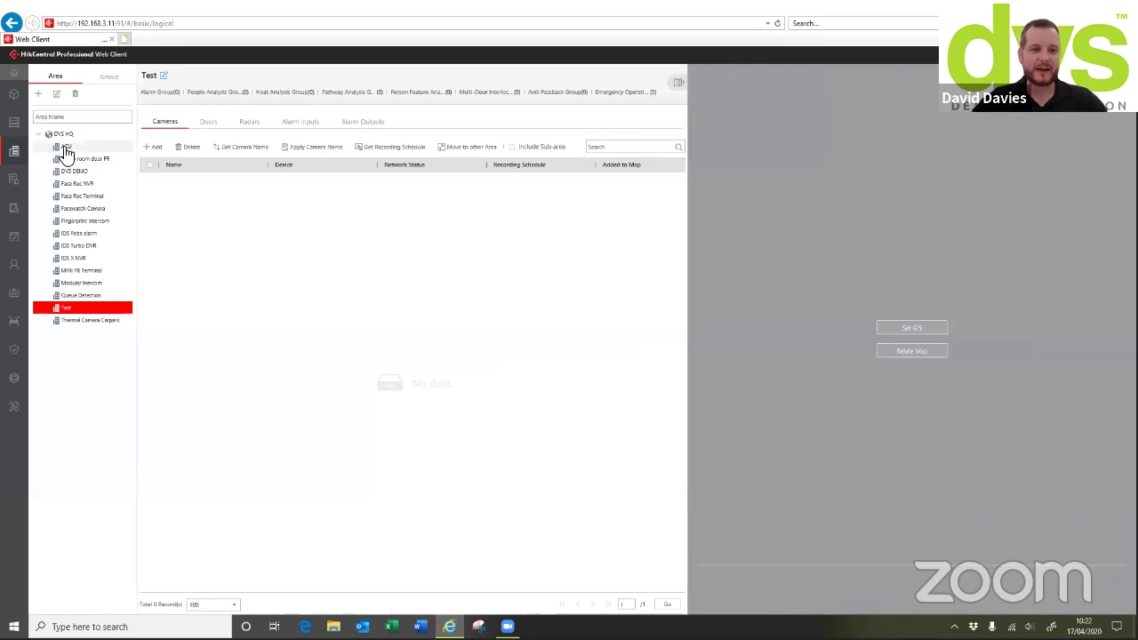
pyautogui.click(65, 147)
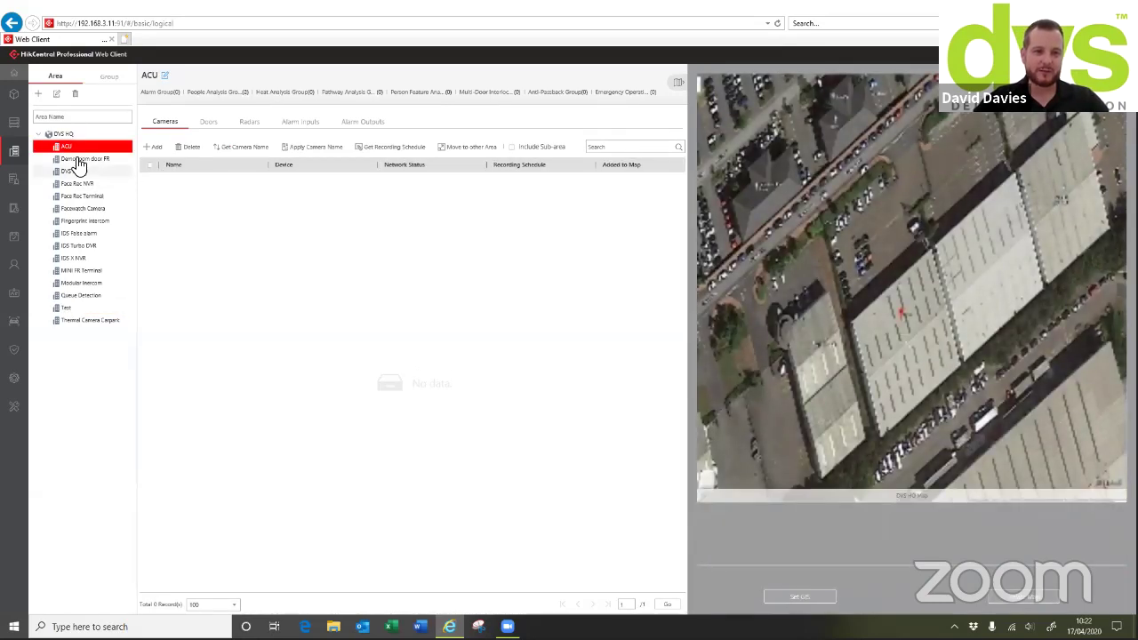
pyautogui.click(80, 158)
pyautogui.click(76, 171)
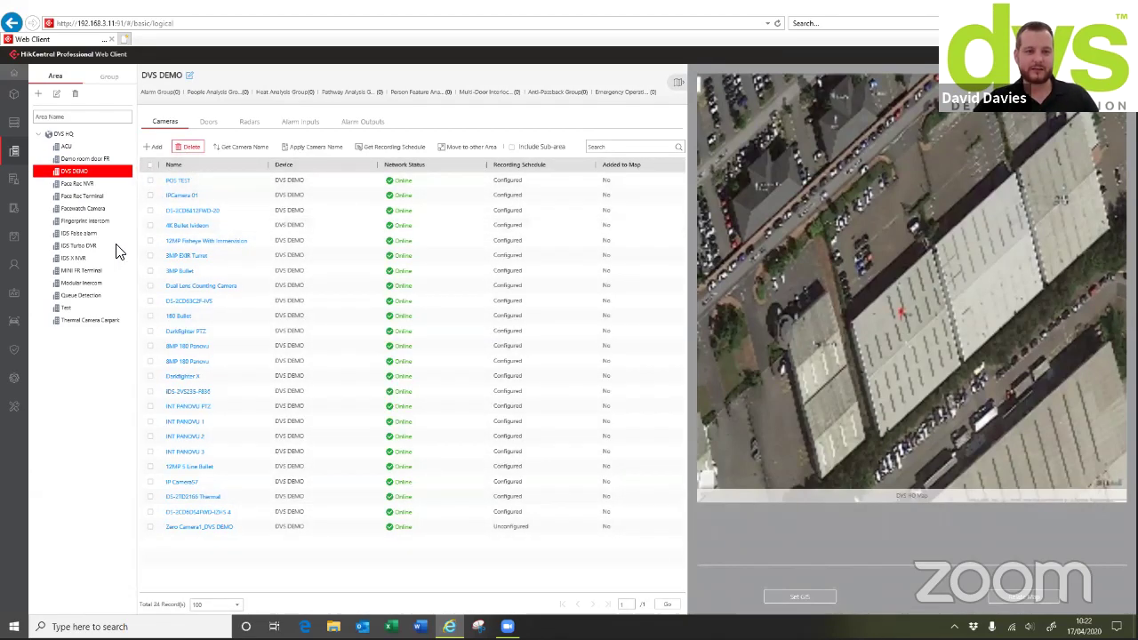
pyautogui.click(74, 308)
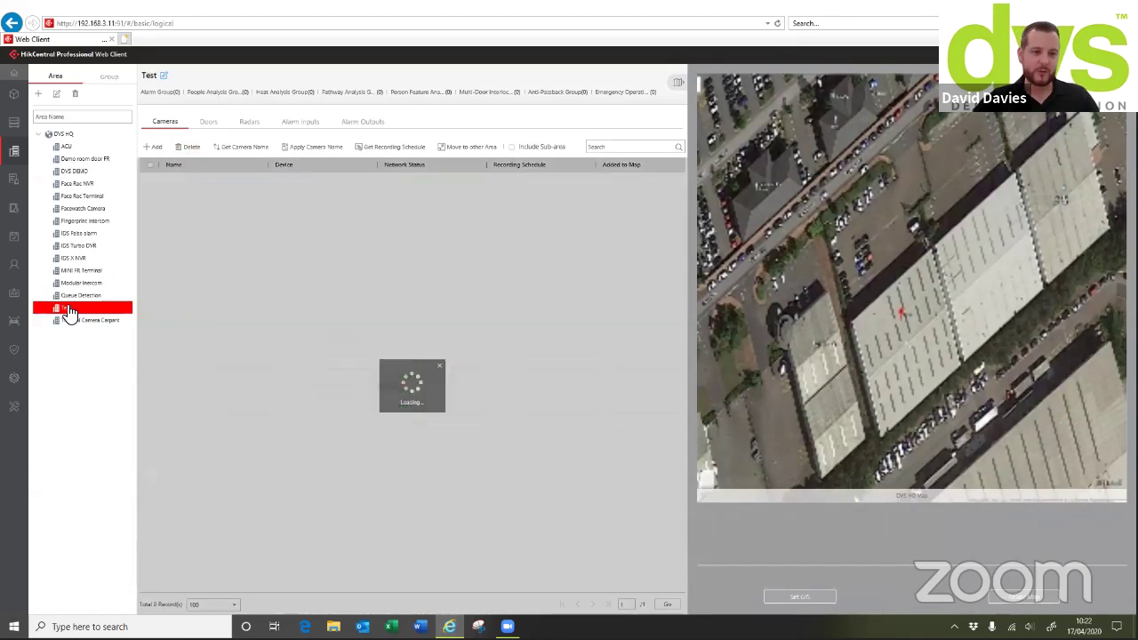
pyautogui.click(152, 147)
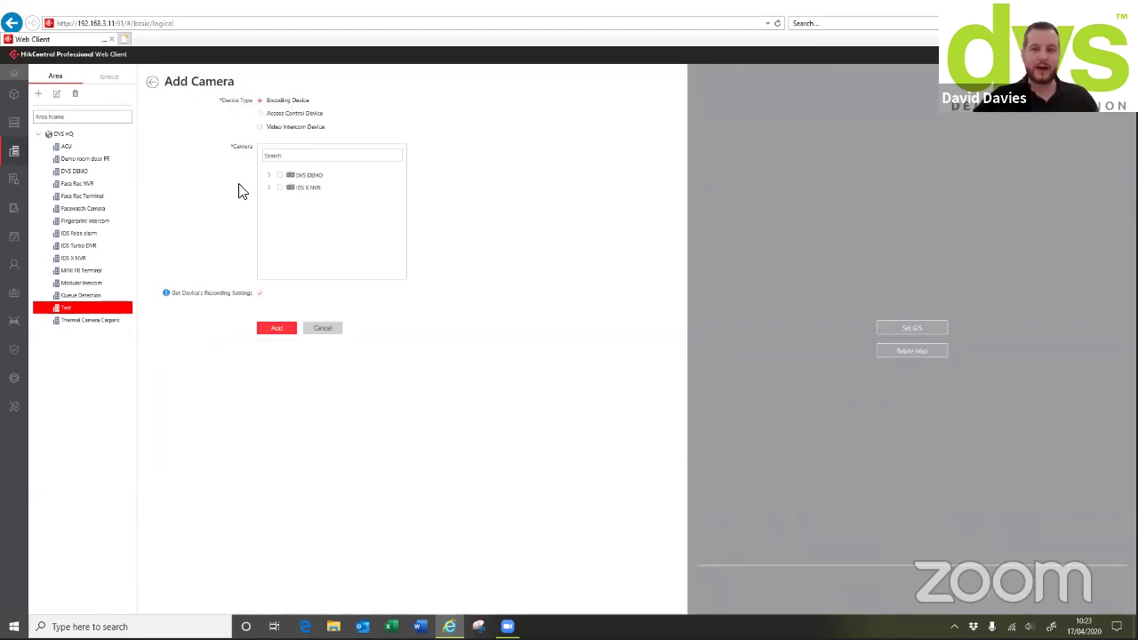
# Cancel the Add Camera form so the Test area keeps 0 cameras
pyautogui.click(317, 329)
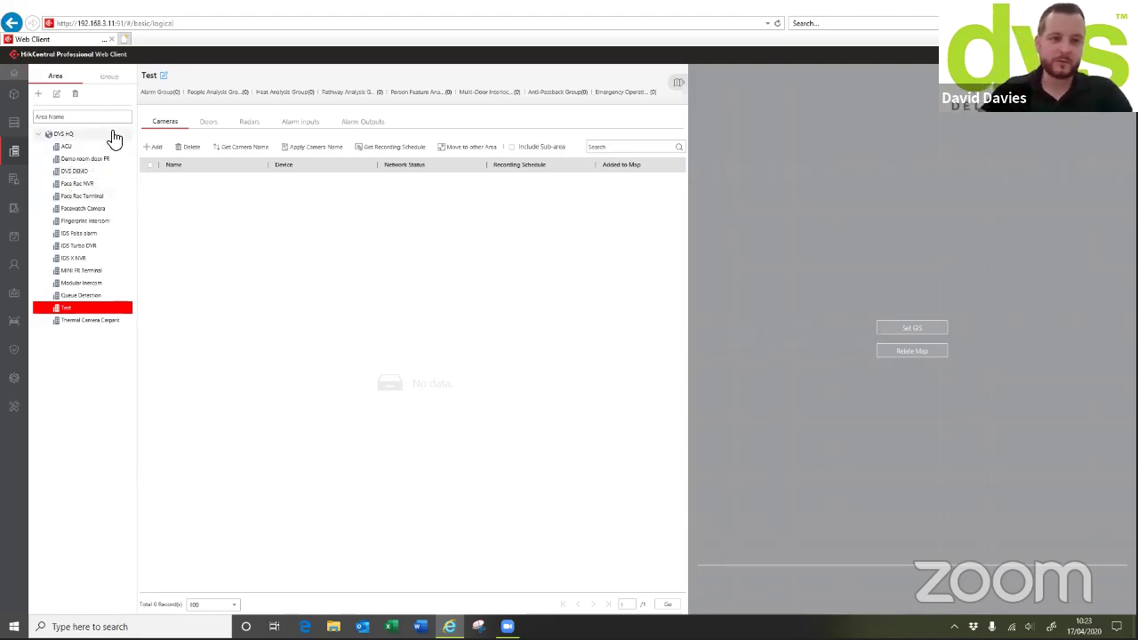
# Show the Group view with DVS HQ's 60 cameras beside its satellite map
pyautogui.click(110, 80)
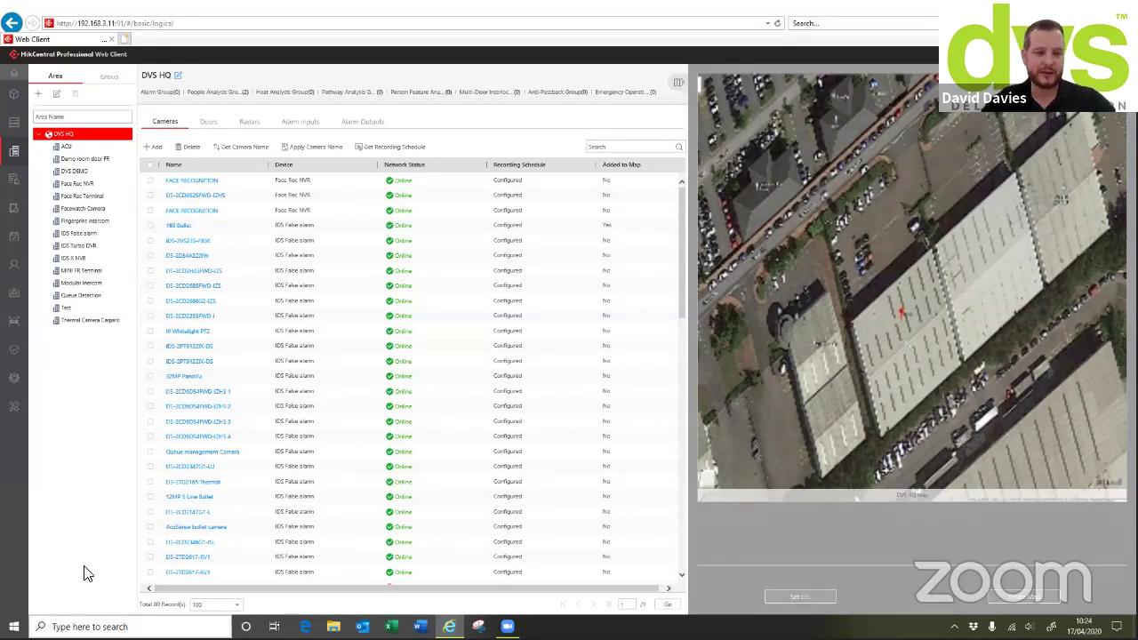
# In System Map settings, enable GIS Map to check its API URL, then disable it again
pyautogui.click(13, 382)
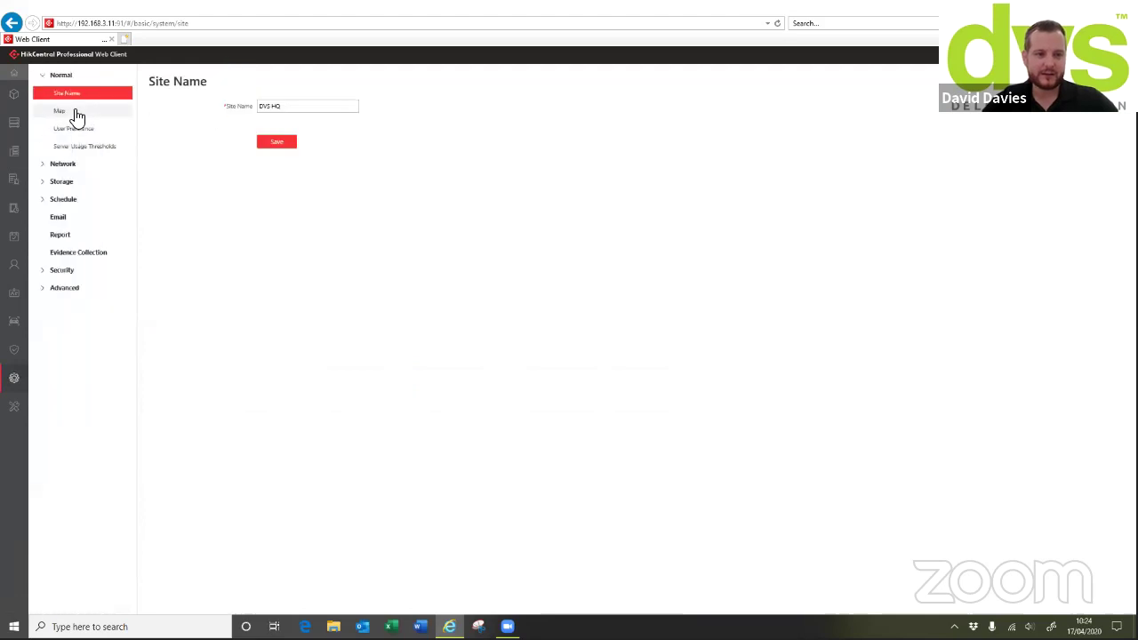
pyautogui.click(74, 114)
pyautogui.click(267, 132)
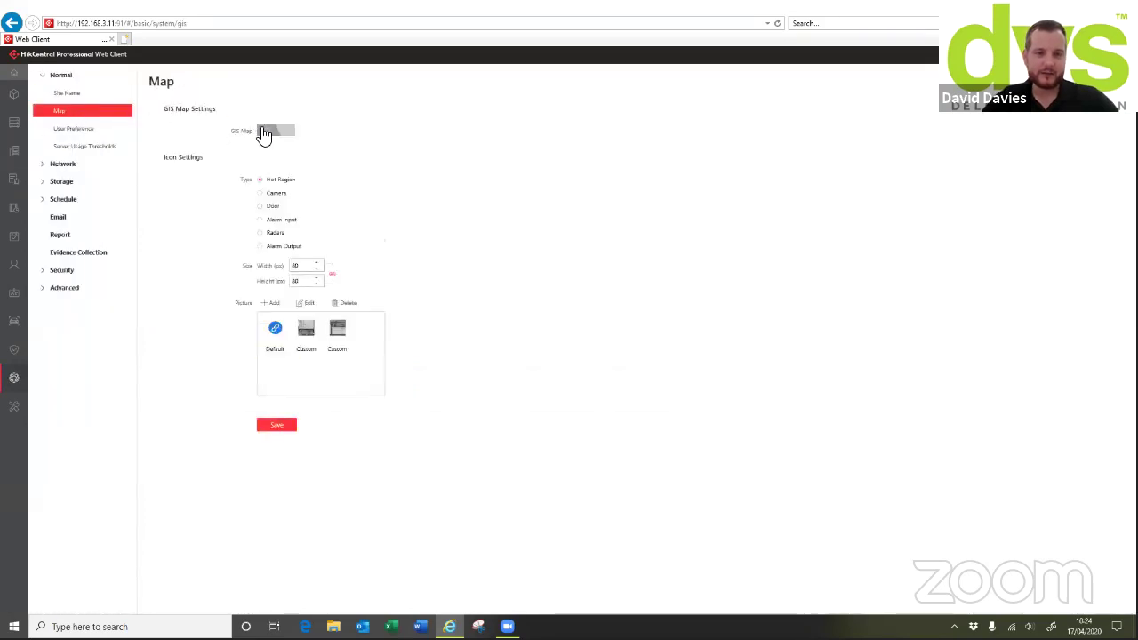
pyautogui.click(420, 178)
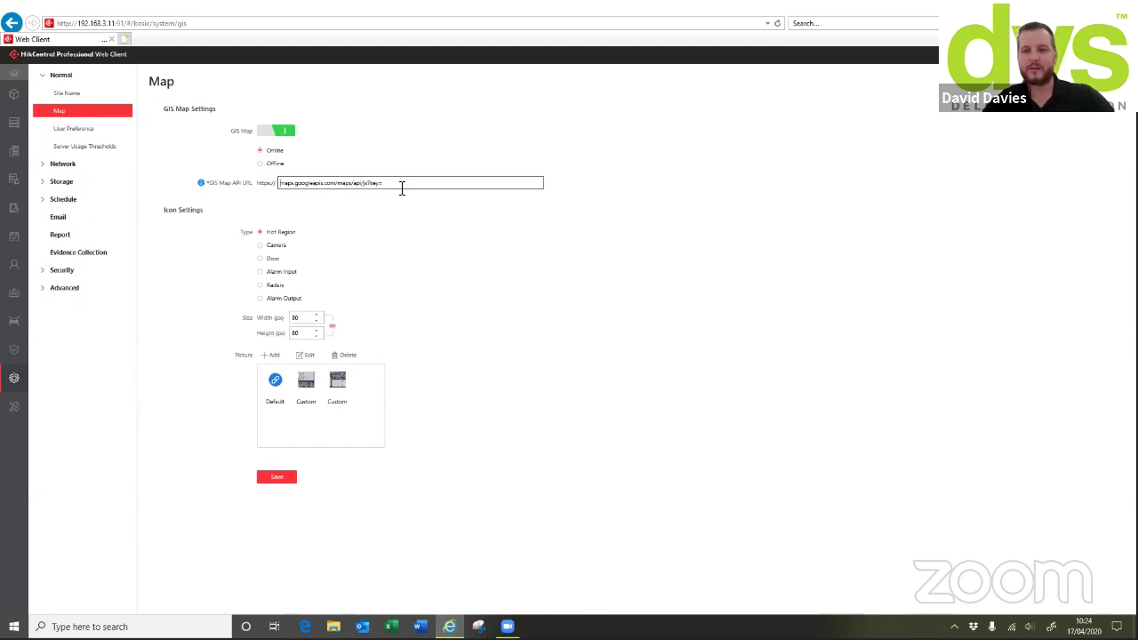
pyautogui.click(267, 131)
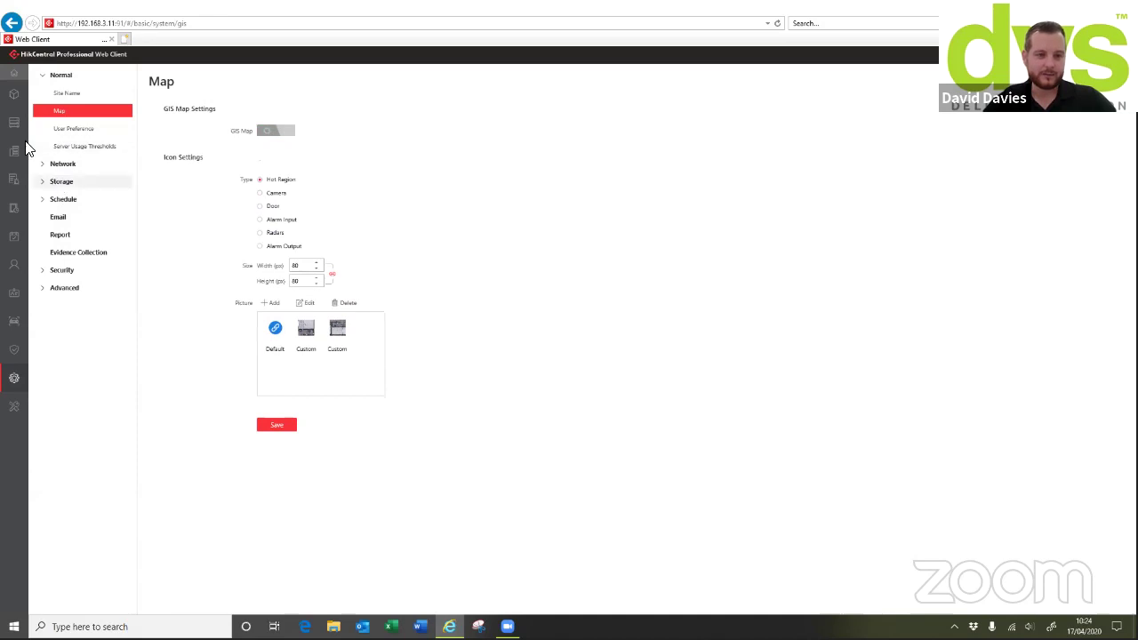
# Go back to Logical View, showing DVS HQ's 60 cameras and satellite site map
pyautogui.click(14, 149)
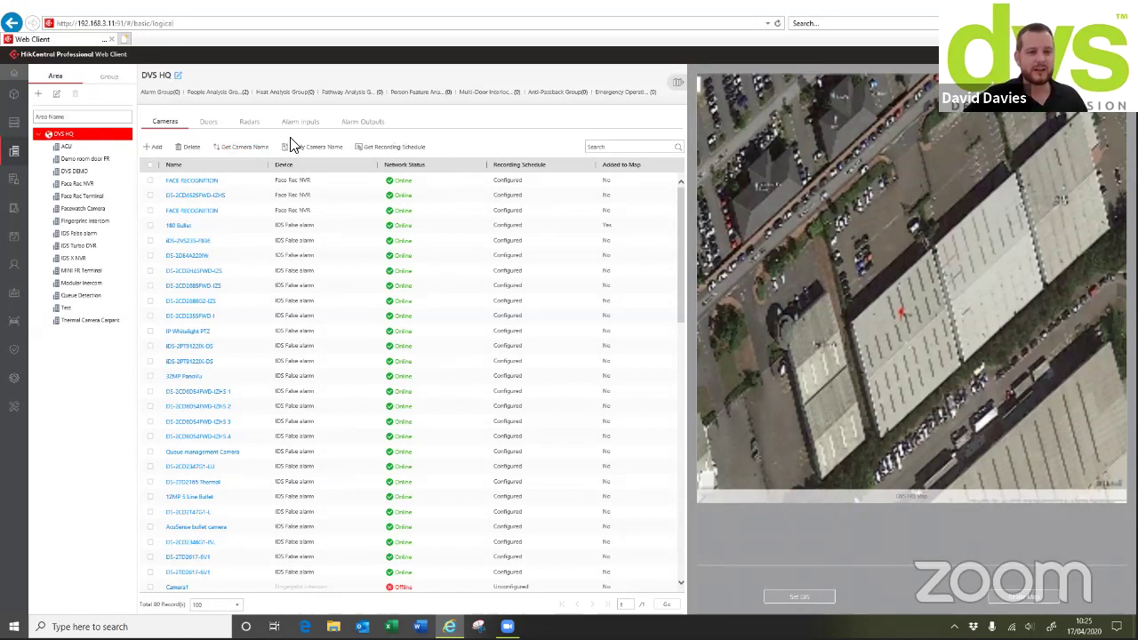
# Re-fetch the device camera names for all three Face Rec NVR cameras
pyautogui.click(78, 184)
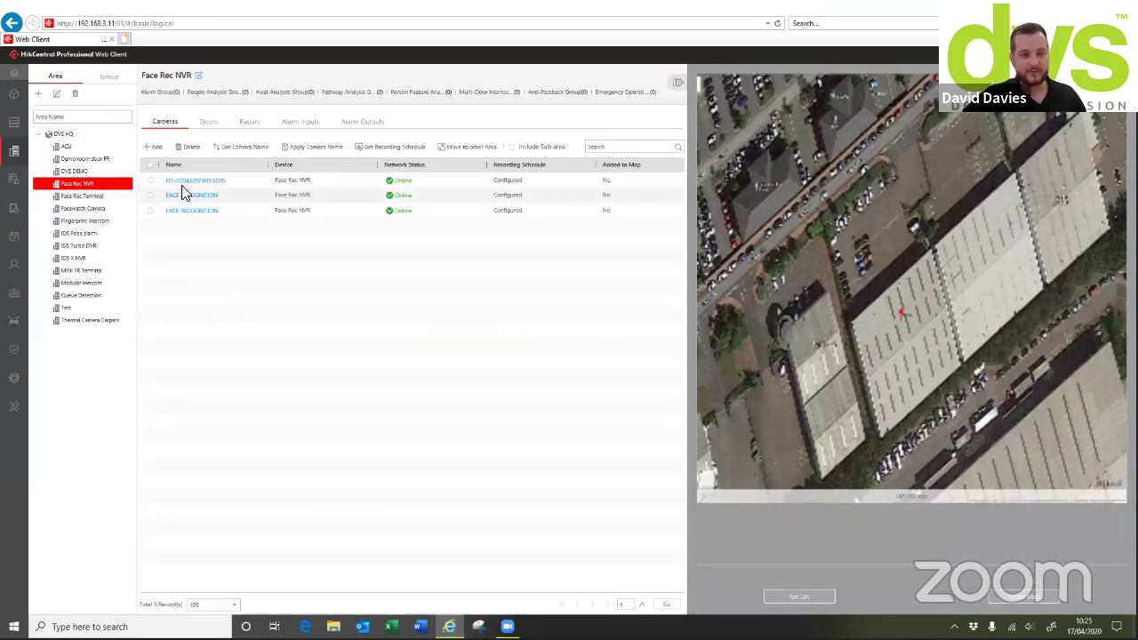
pyautogui.click(151, 166)
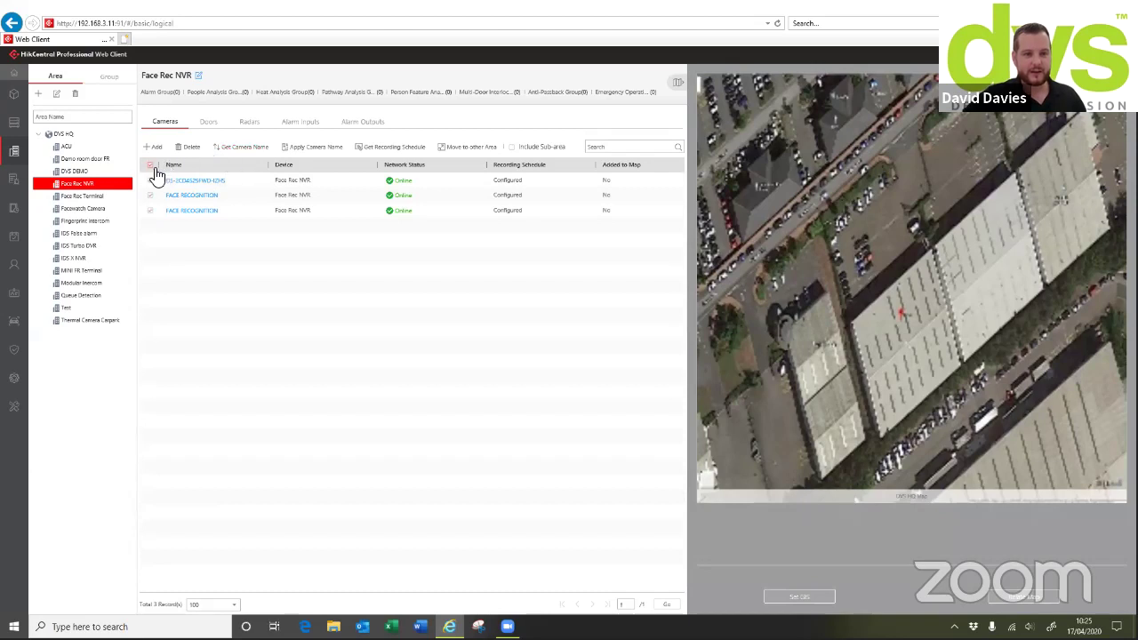
pyautogui.click(218, 149)
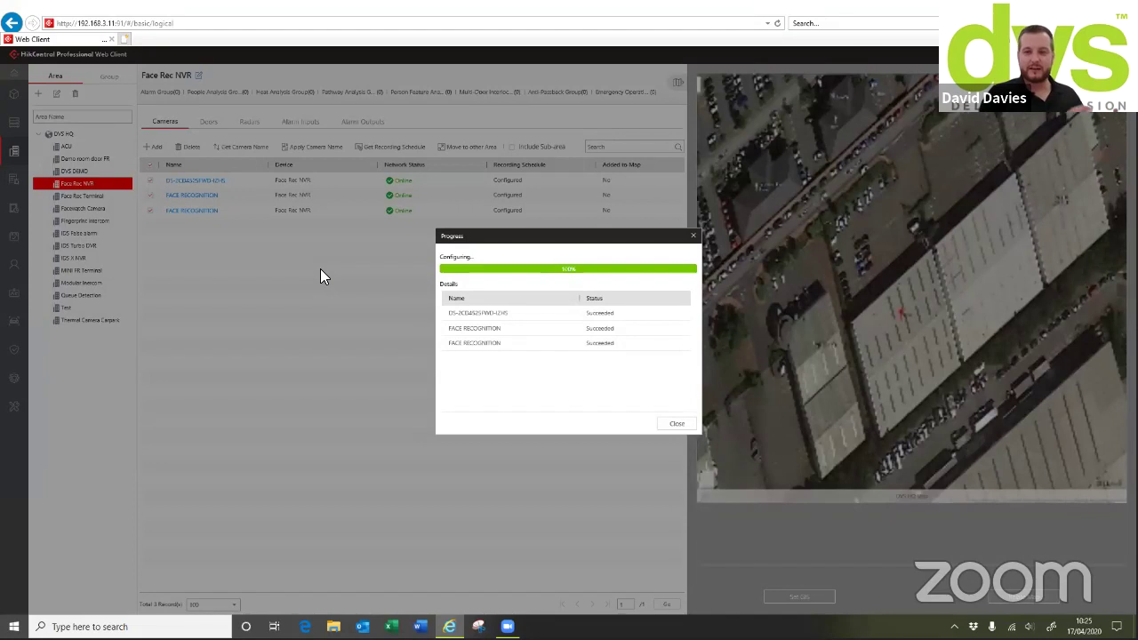
pyautogui.click(675, 423)
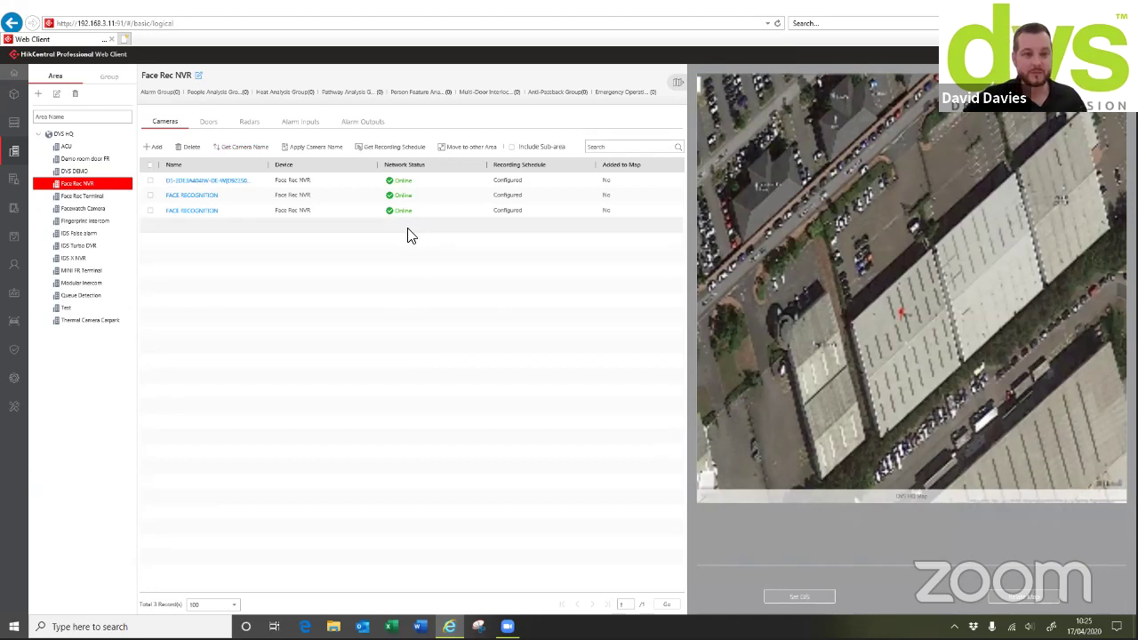
# Rename the first Face Rec NVR camera to PTZ, save it, and apply the name to the device
pyautogui.click(150, 181)
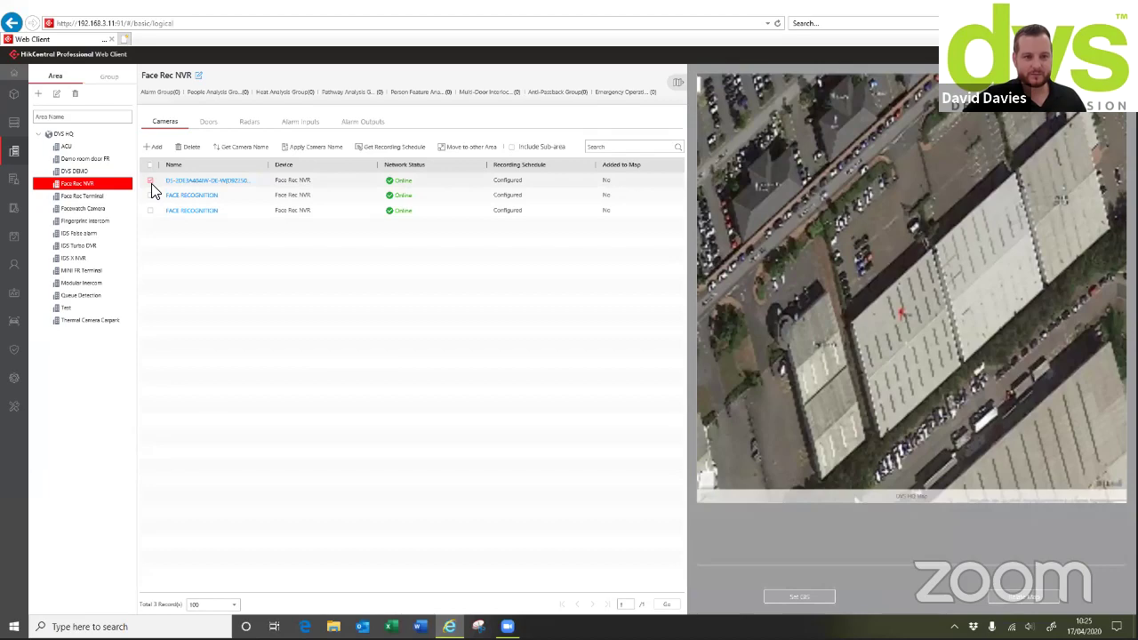
pyautogui.click(195, 181)
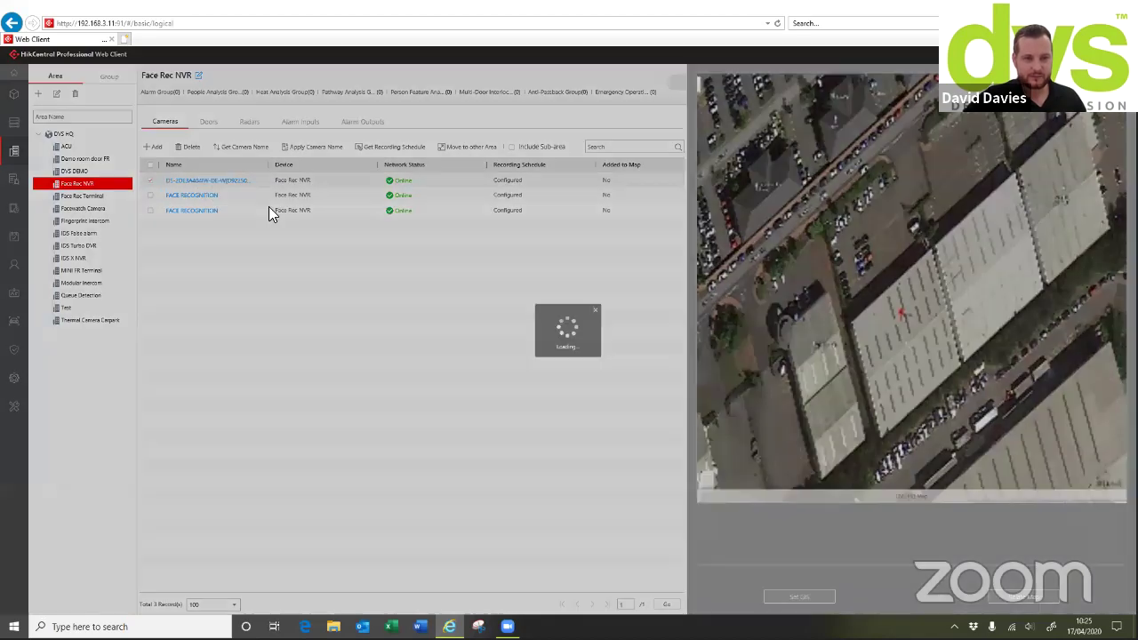
pyautogui.moveTo(350, 125); pyautogui.dragTo(260, 125)
pyautogui.write('Face ')
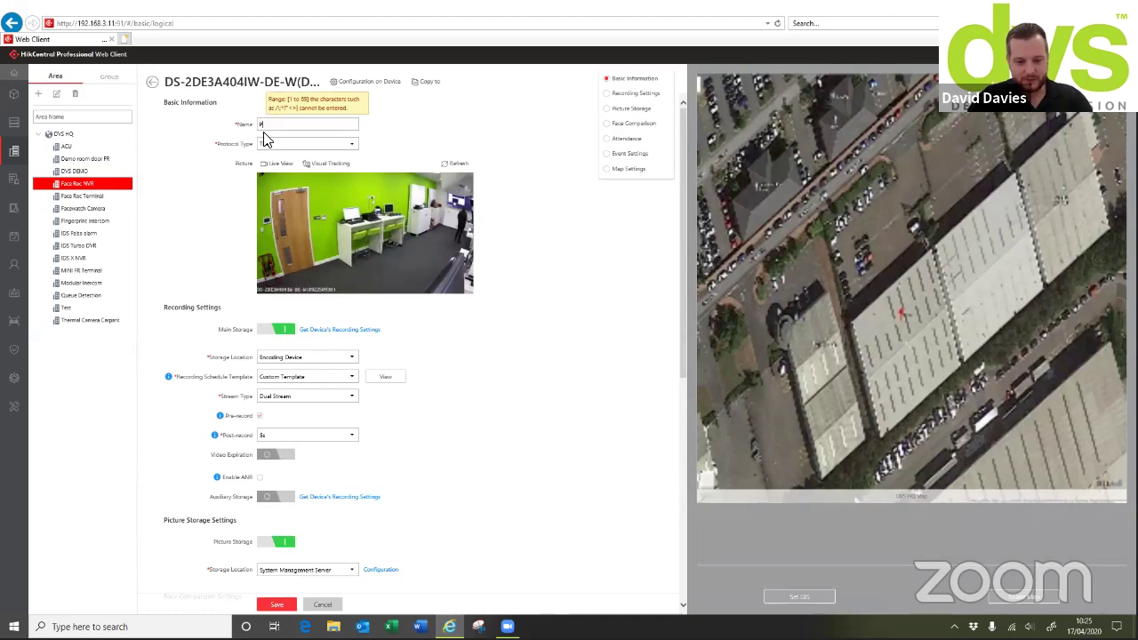
pyautogui.write('R')
pyautogui.click(277, 604)
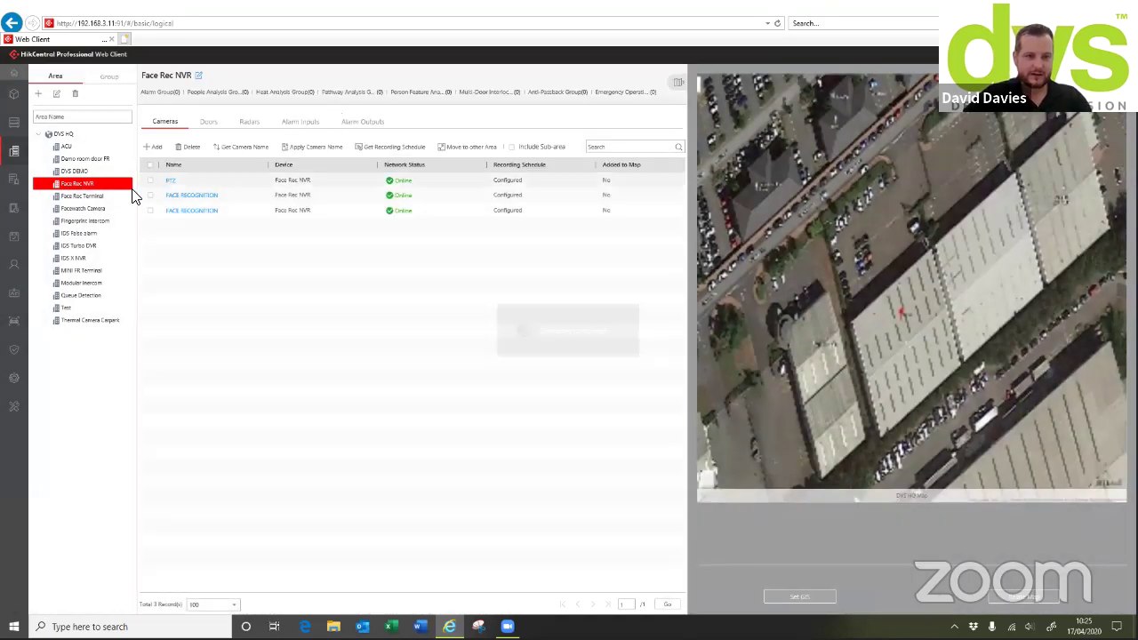
pyautogui.click(298, 148)
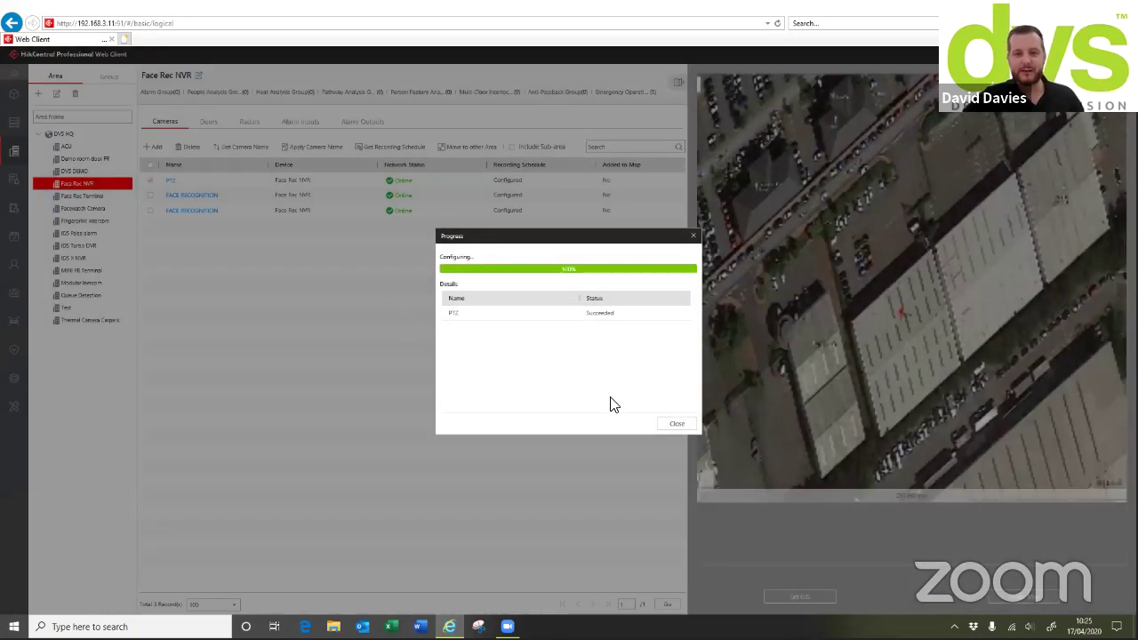
pyautogui.click(669, 427)
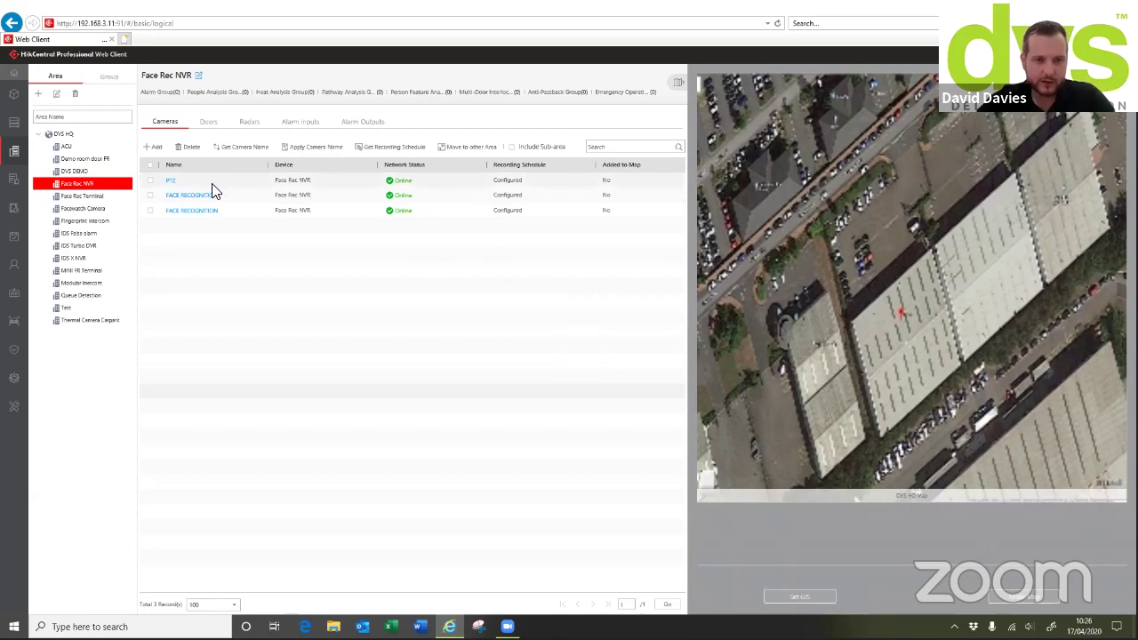
# Keep PTZ storage on Encoding Device and enable Auxiliary Storage on Hybrid Storage Area Network
pyautogui.click(172, 182)
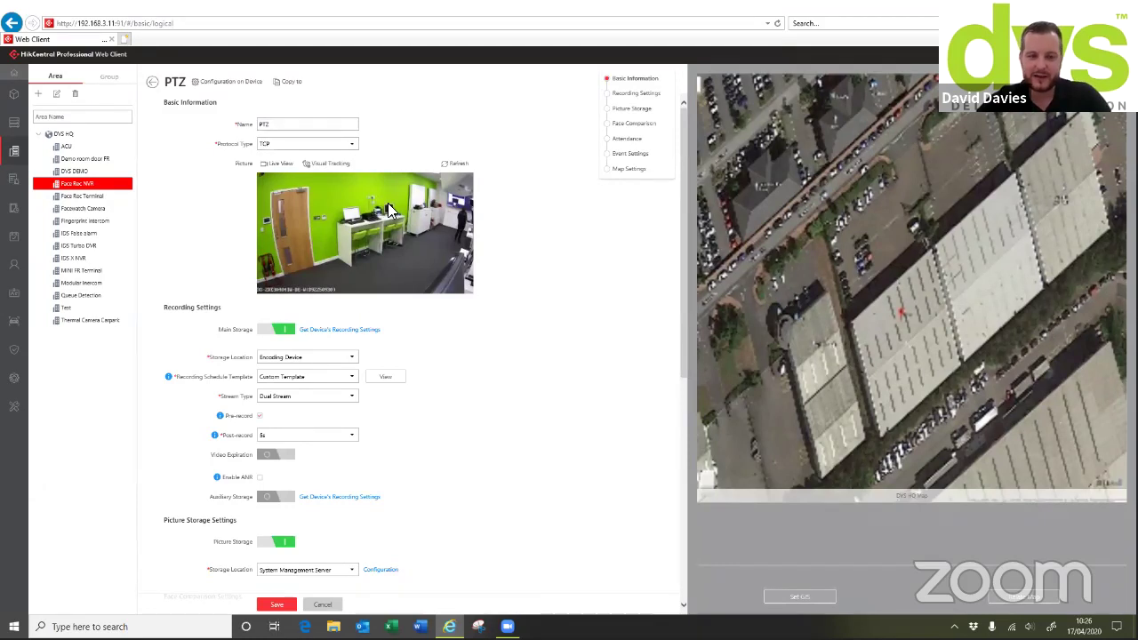
pyautogui.scroll(-1, 460, 278)
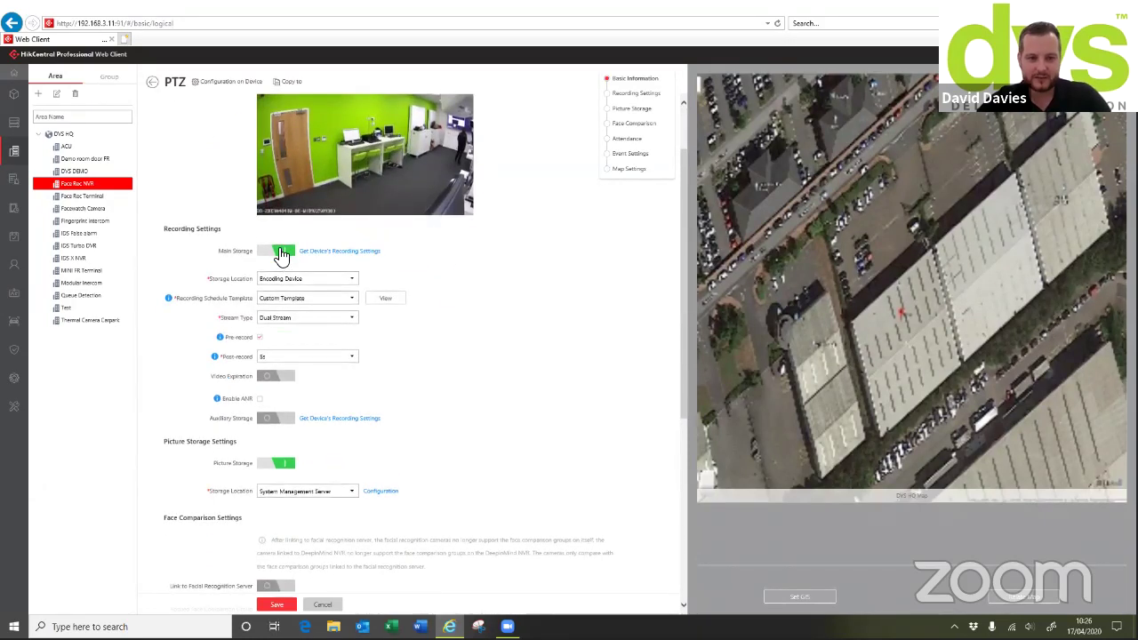
pyautogui.click(302, 280)
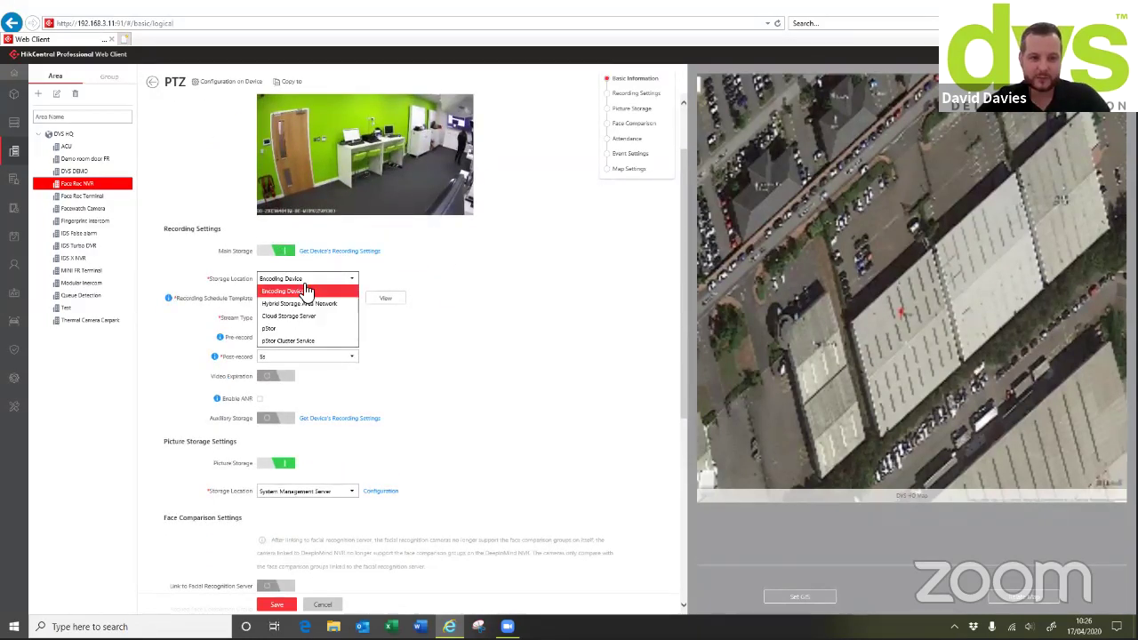
pyautogui.click(313, 305)
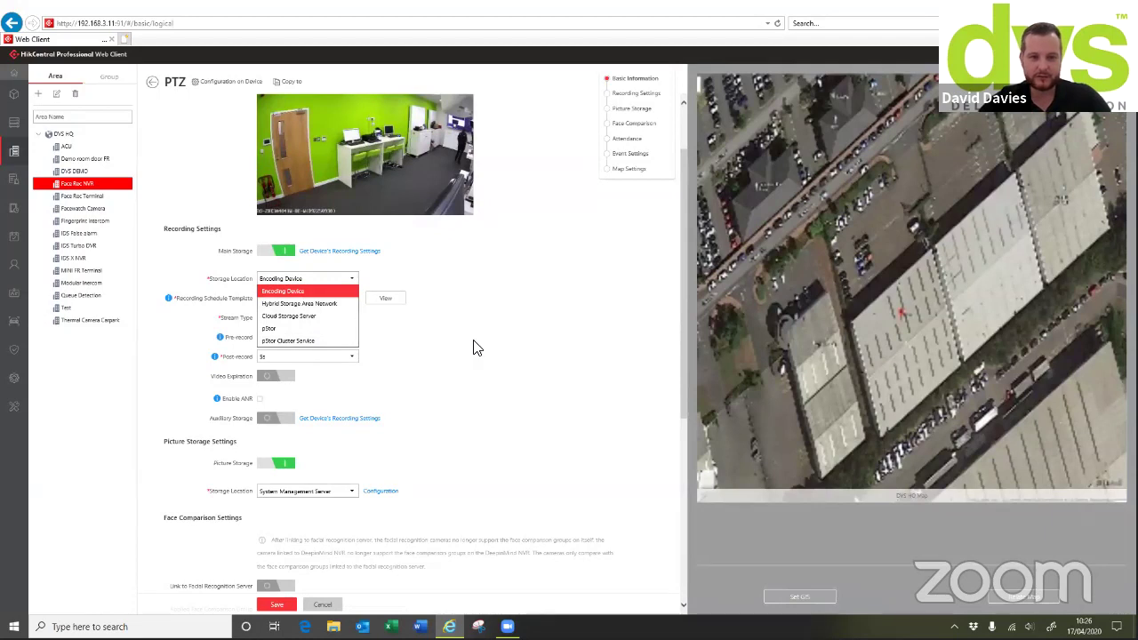
pyautogui.click(498, 287)
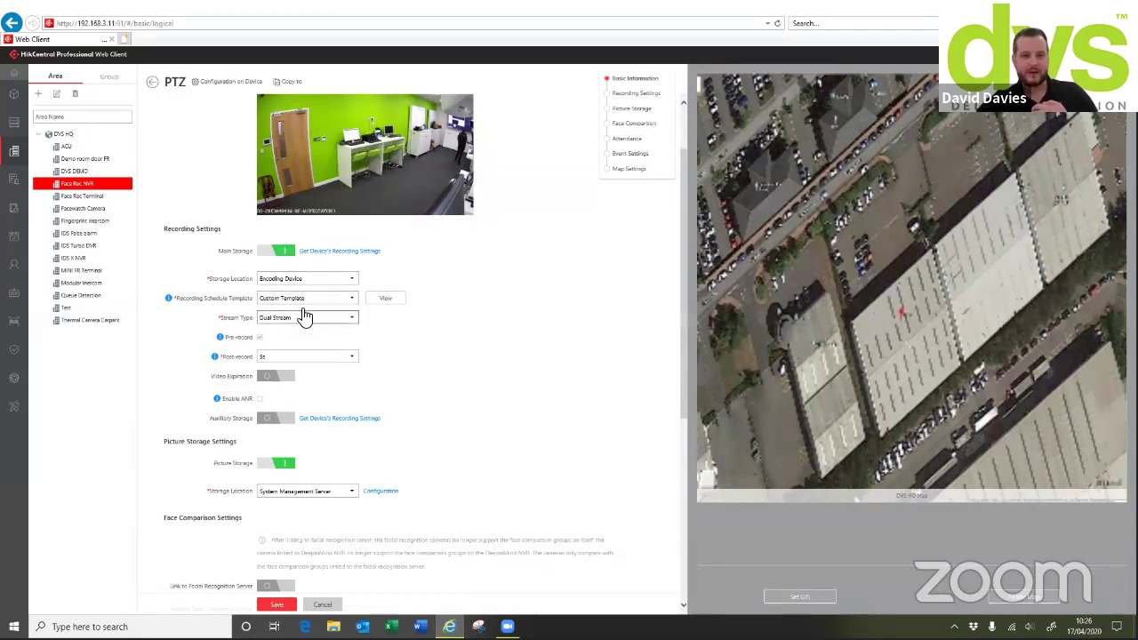
pyautogui.click(276, 418)
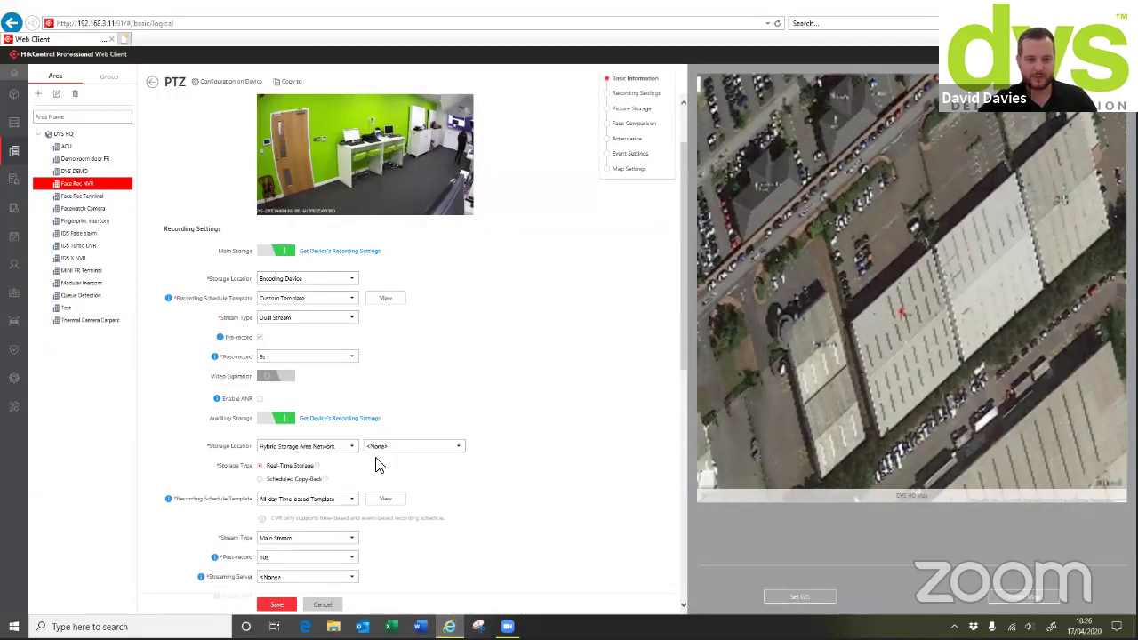
pyautogui.scroll(-1, 400, 471)
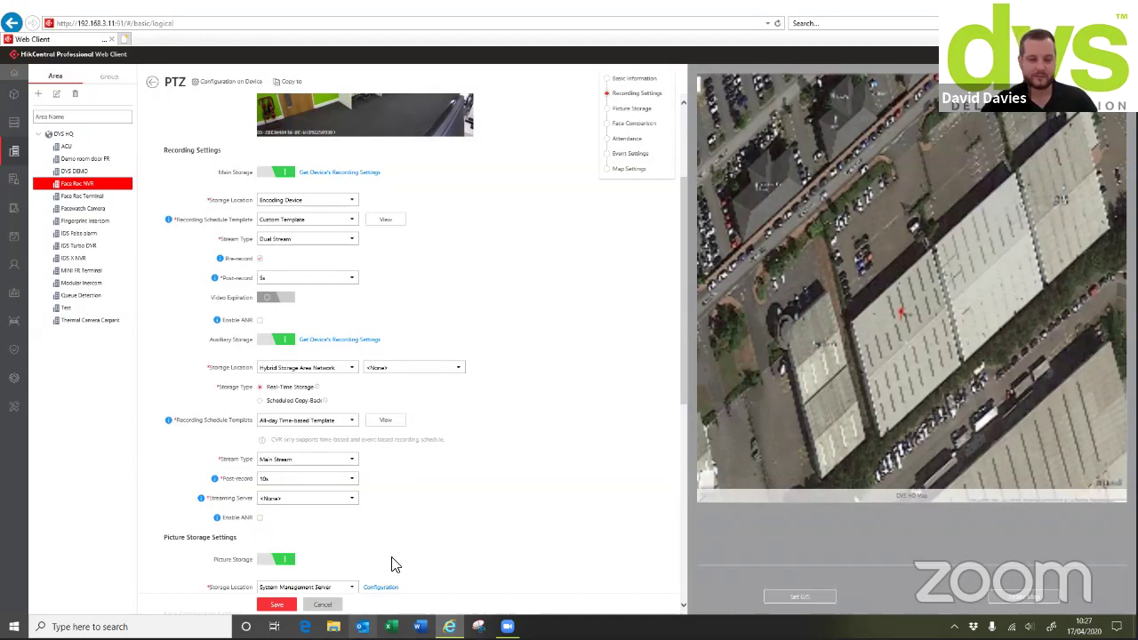
pyautogui.scroll(-2, 508, 305)
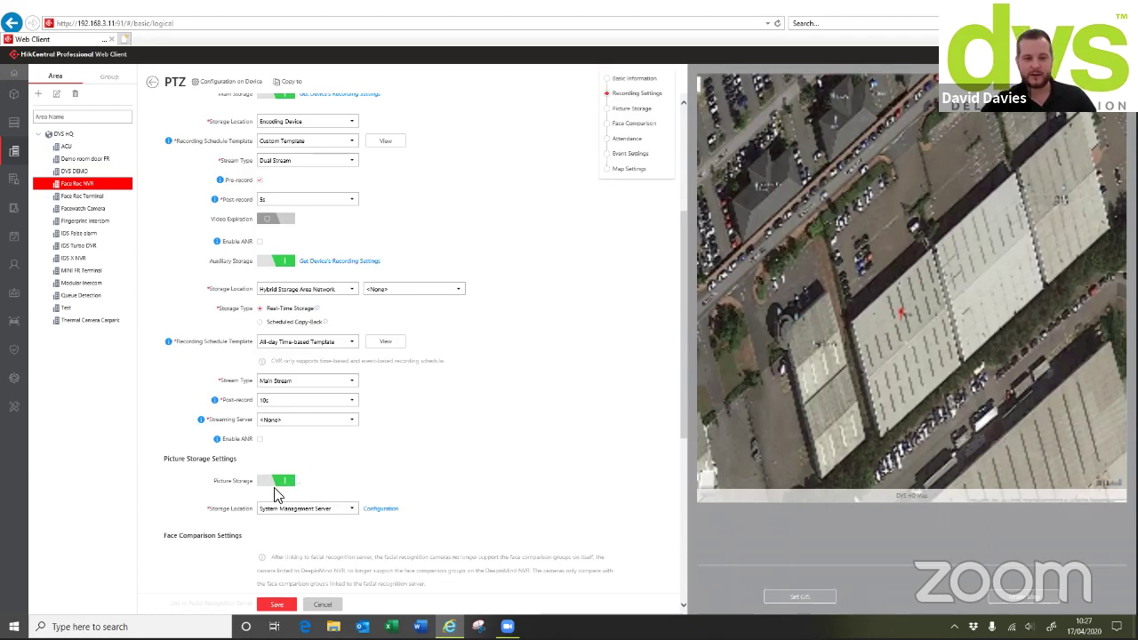
pyautogui.click(318, 510)
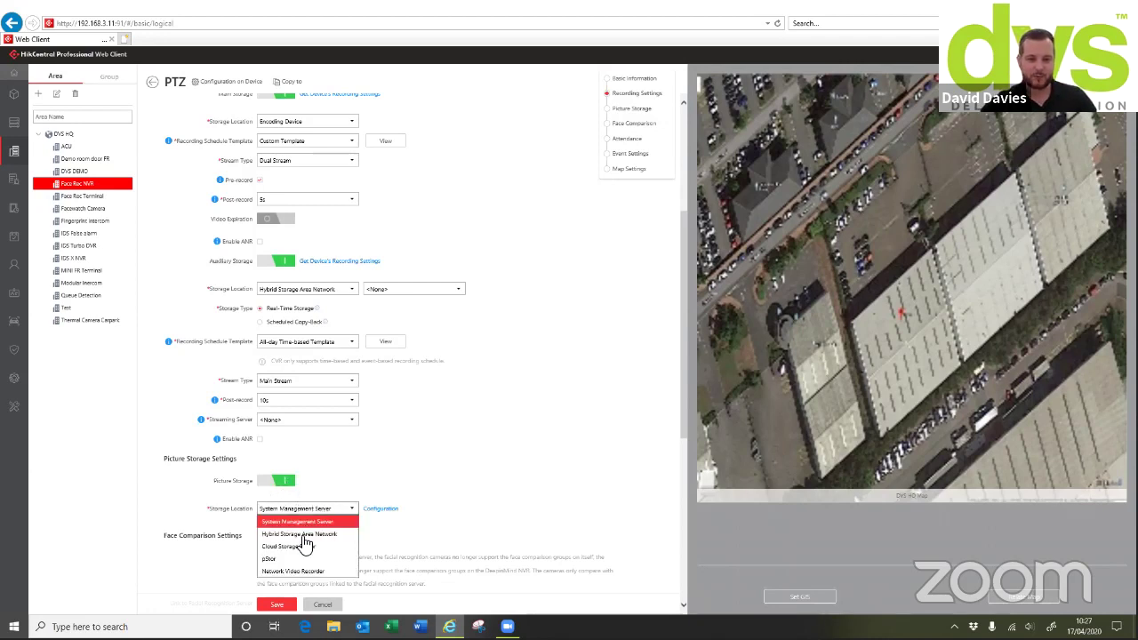
pyautogui.click(388, 465)
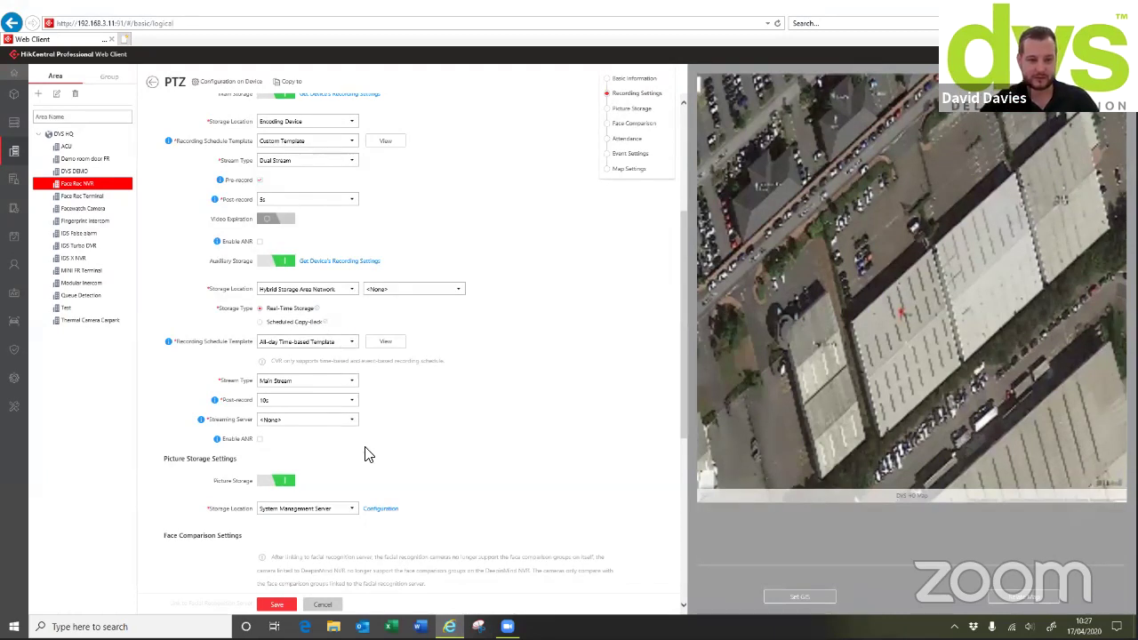
pyautogui.scroll(-5, 360, 457)
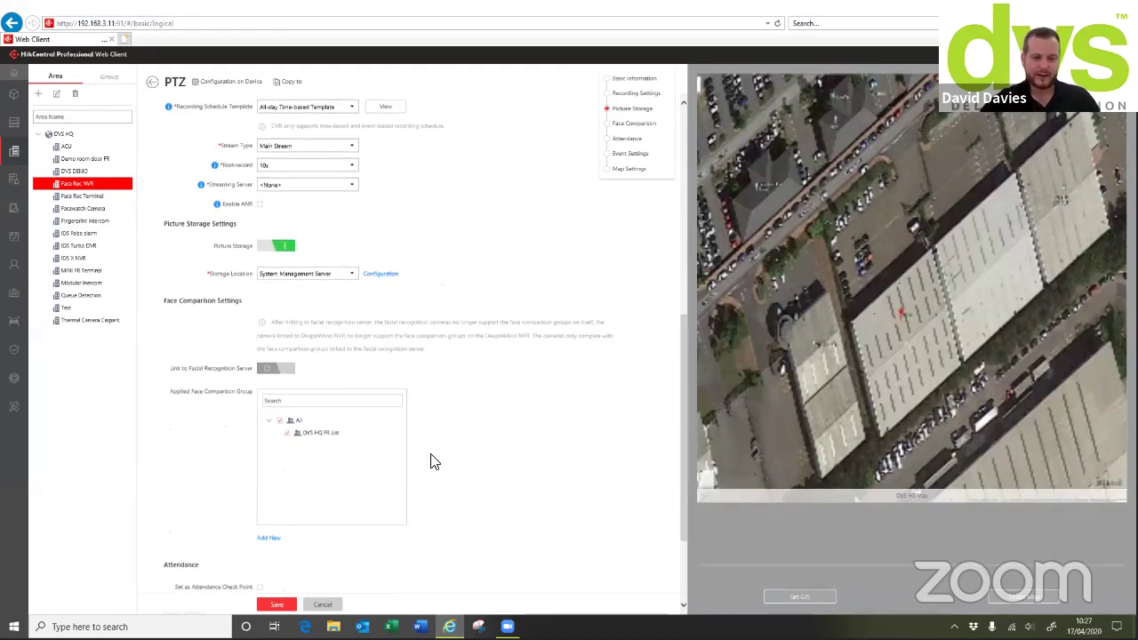
pyautogui.scroll(-2, 368, 329)
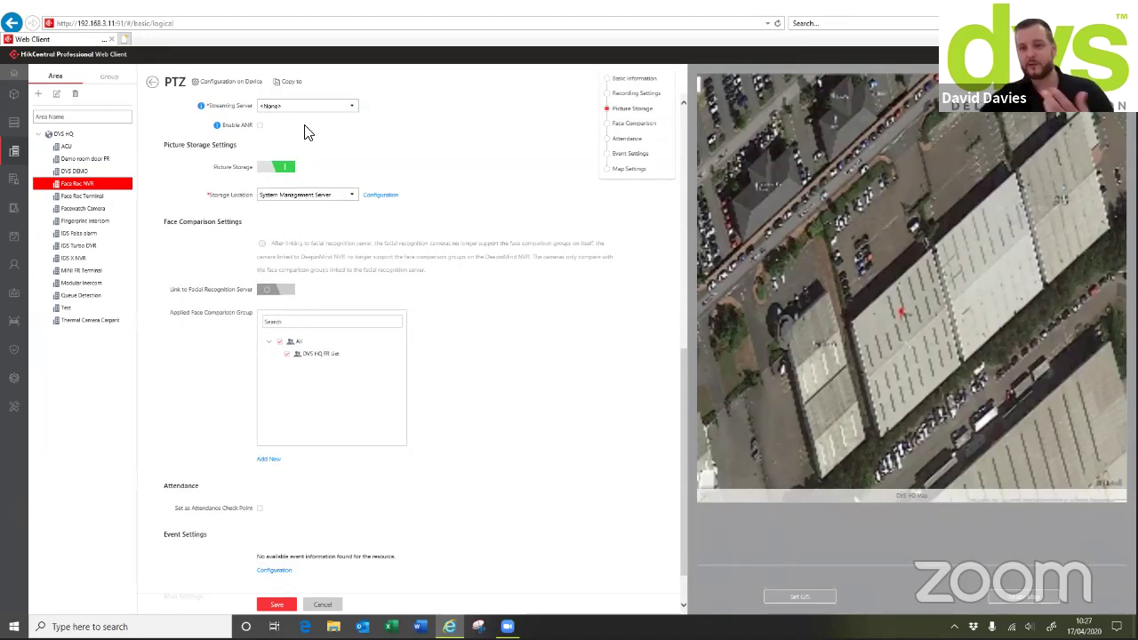
pyautogui.scroll(-1, 356, 264)
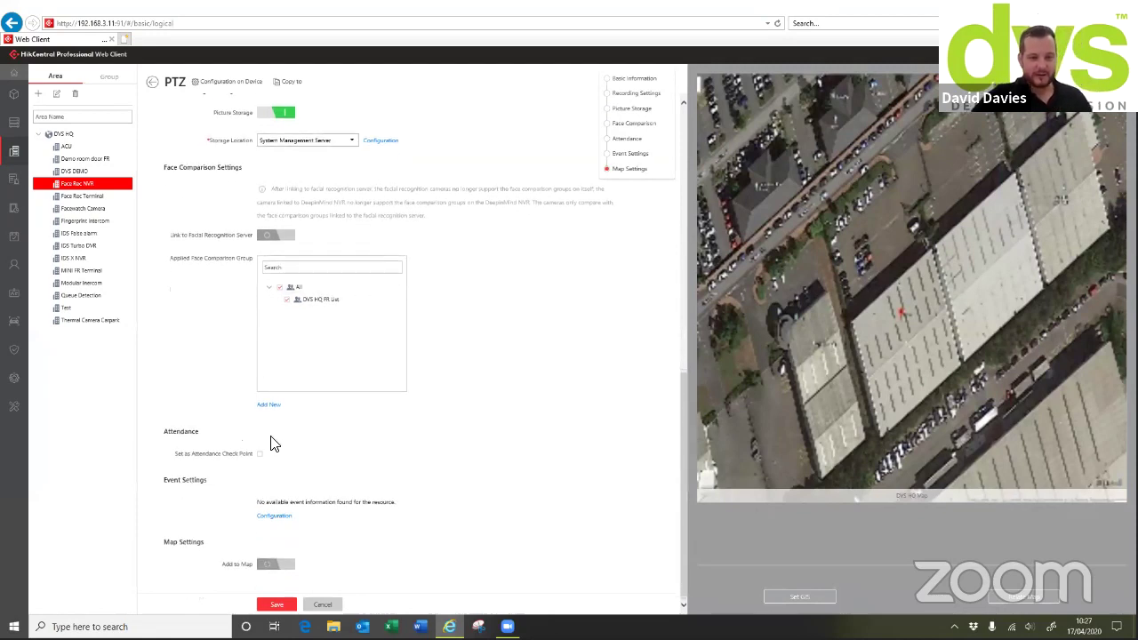
# Turn on Add to Map for the PTZ camera with remark 'test', then return to Face Rec NVR
pyautogui.click(272, 565)
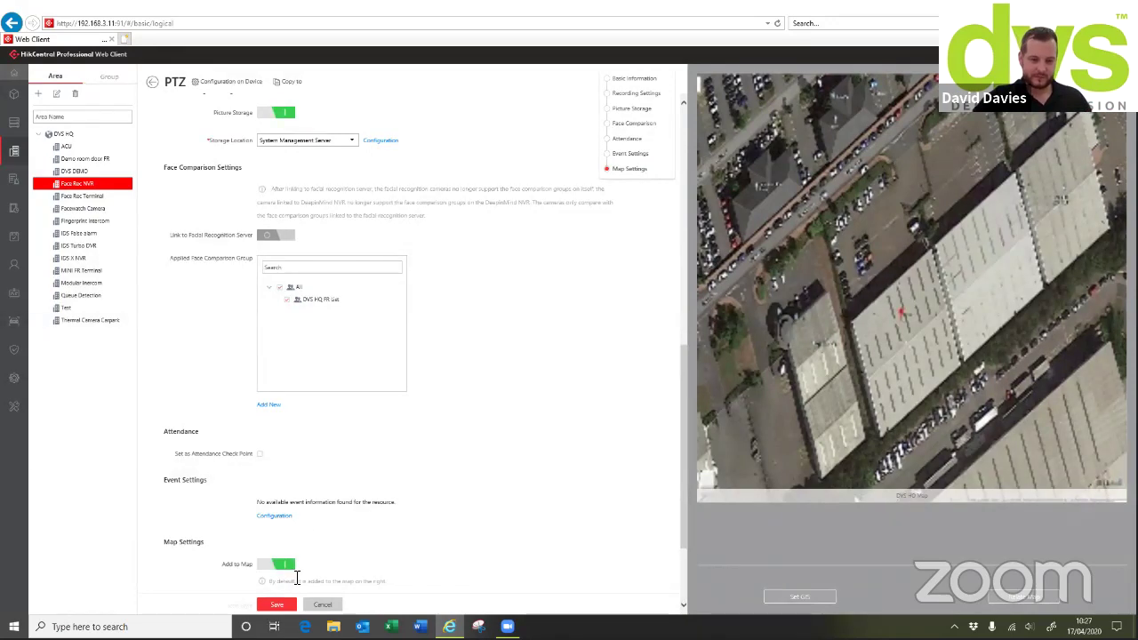
pyautogui.scroll(-1, 277, 587)
pyautogui.scroll(-1, 289, 222)
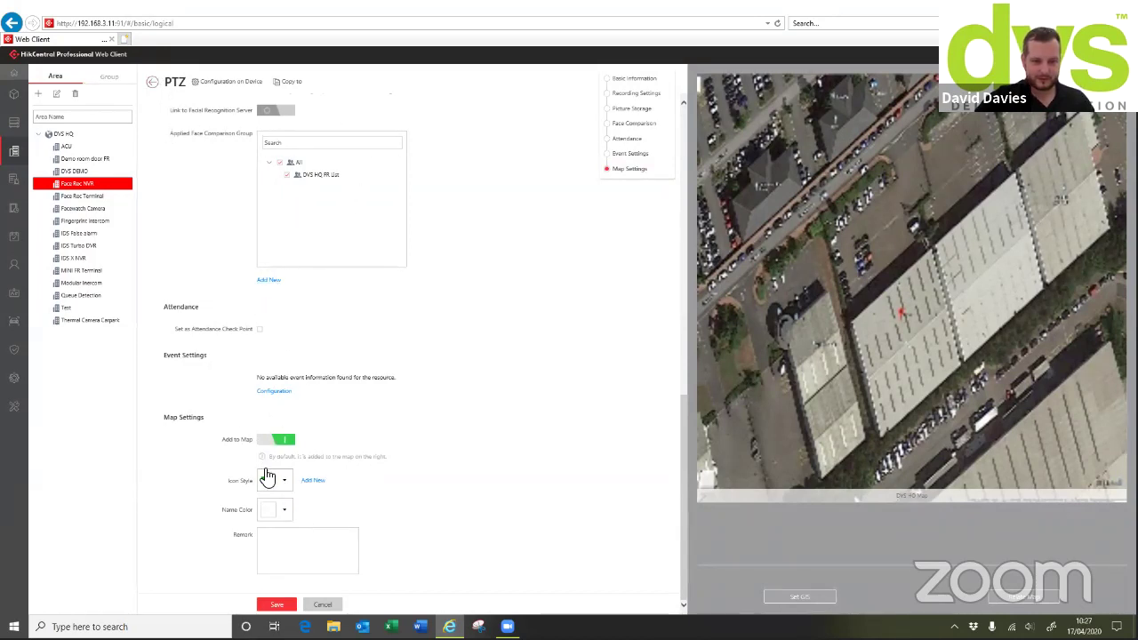
pyautogui.click(326, 546)
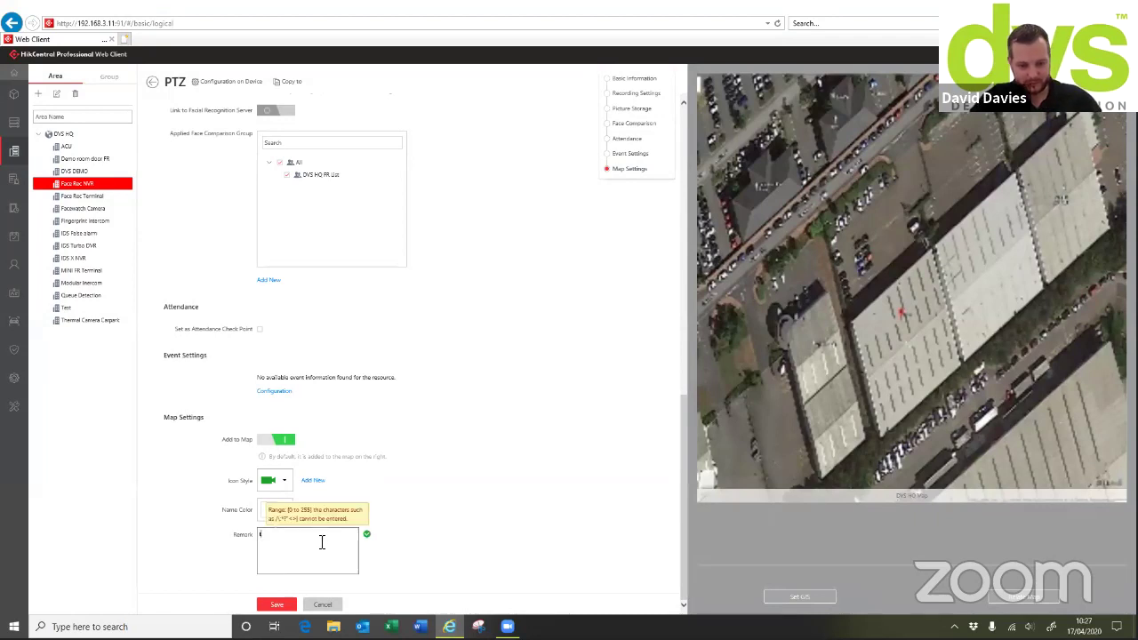
pyautogui.write('test')
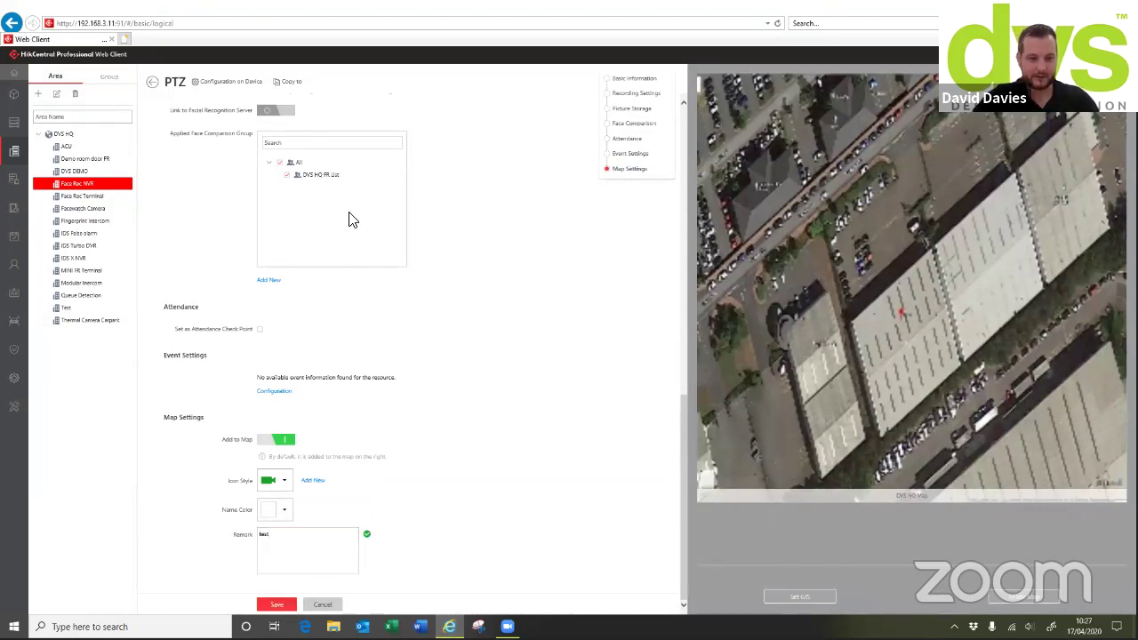
pyautogui.click(153, 82)
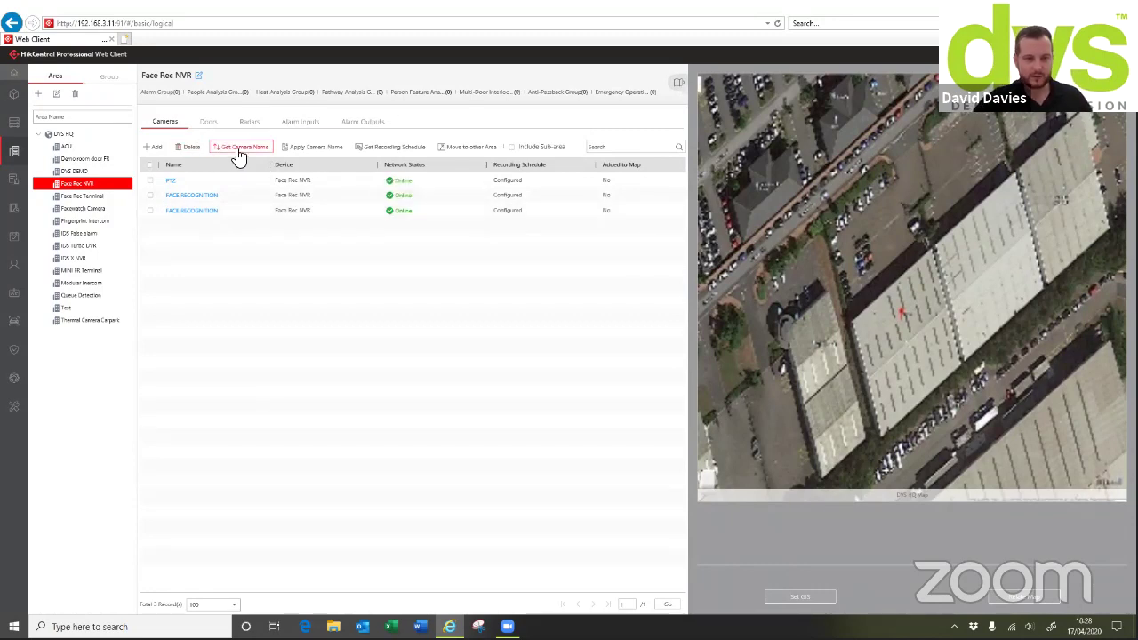
# Browse the ACU area's Doors, Radars, Alarm Inputs and Alarm Outputs tabs
pyautogui.click(208, 123)
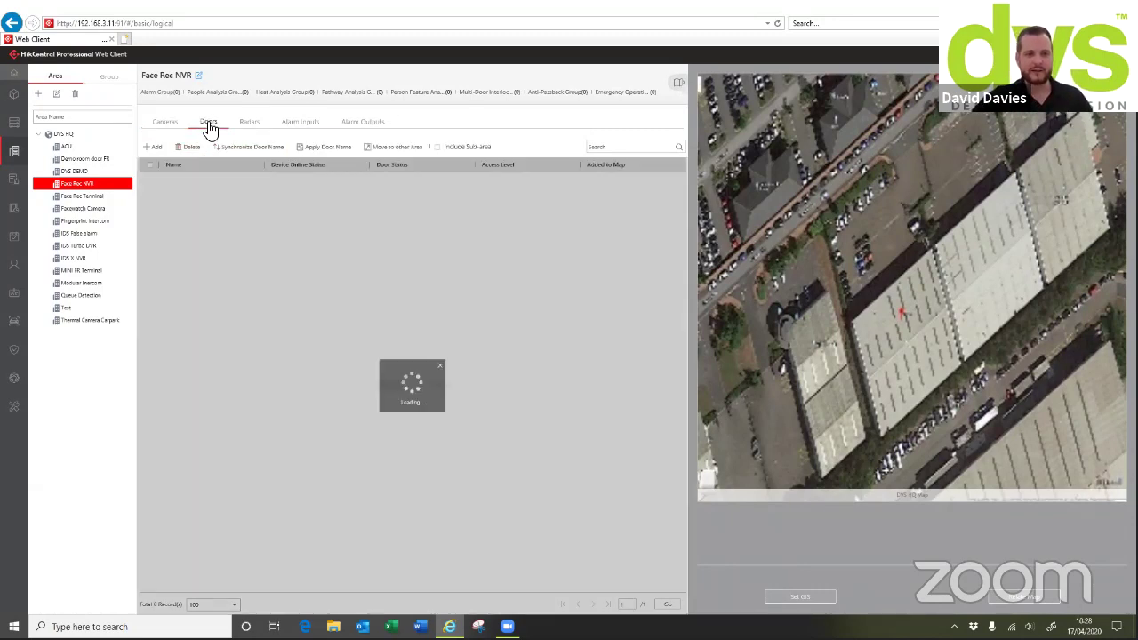
pyautogui.click(75, 148)
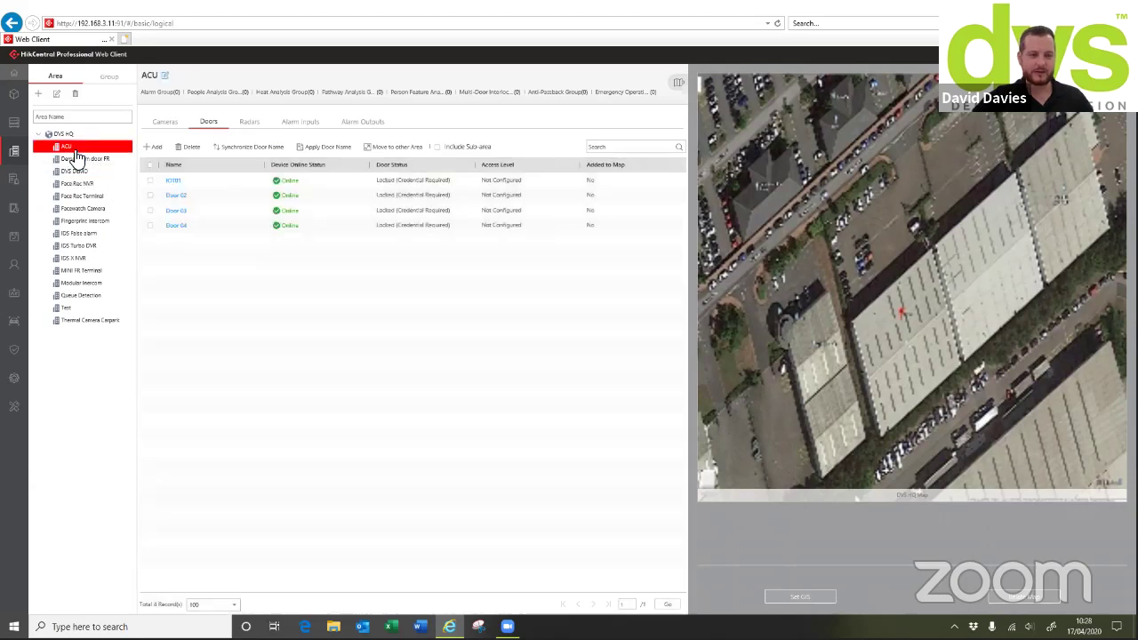
pyautogui.click(249, 122)
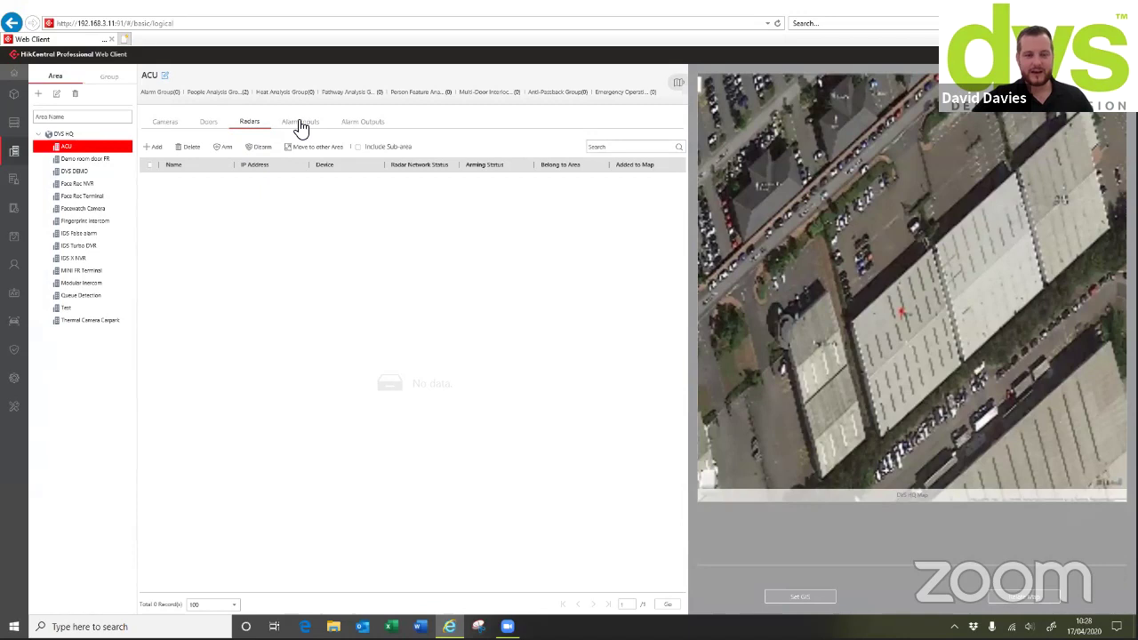
pyautogui.click(300, 124)
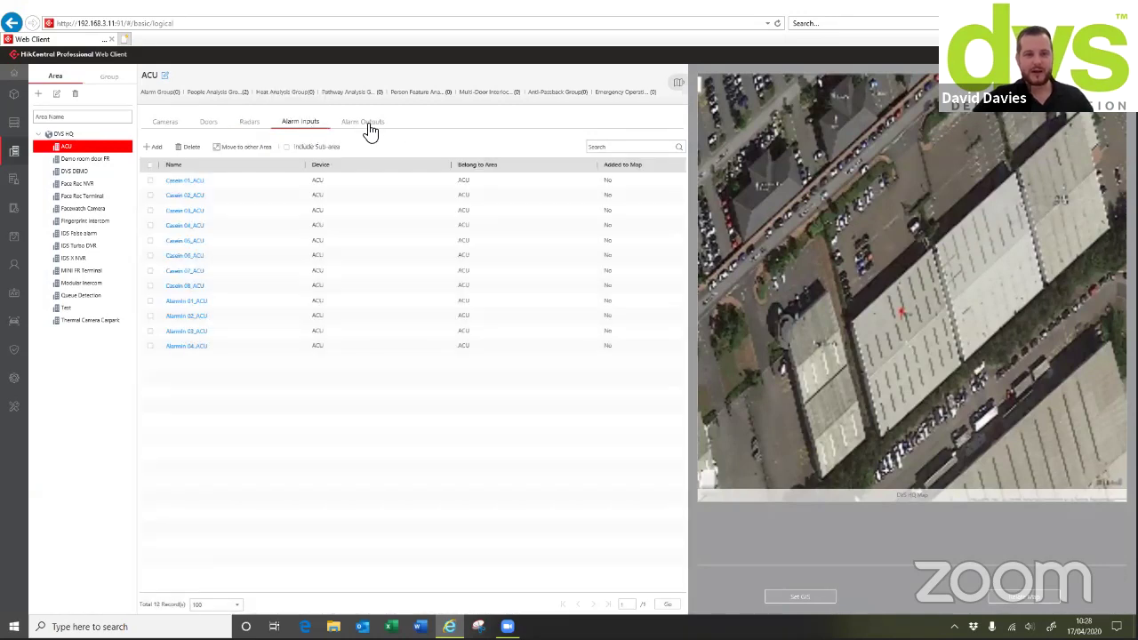
pyautogui.click(371, 130)
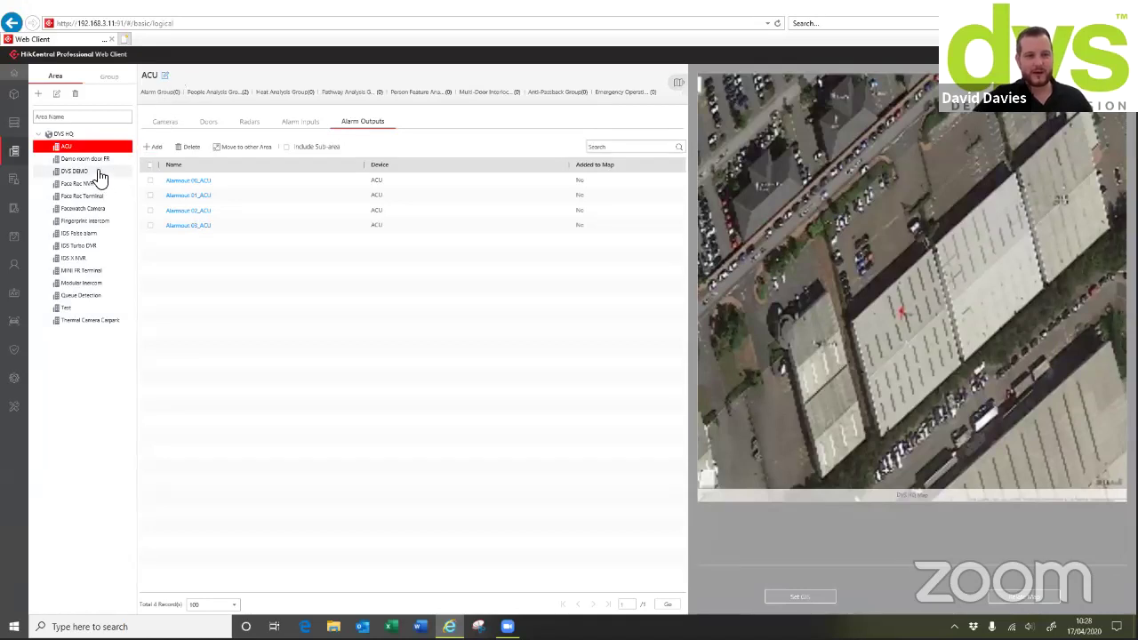
# Select DVS HQ, hide the map panel, and open its resource group settings
pyautogui.click(72, 134)
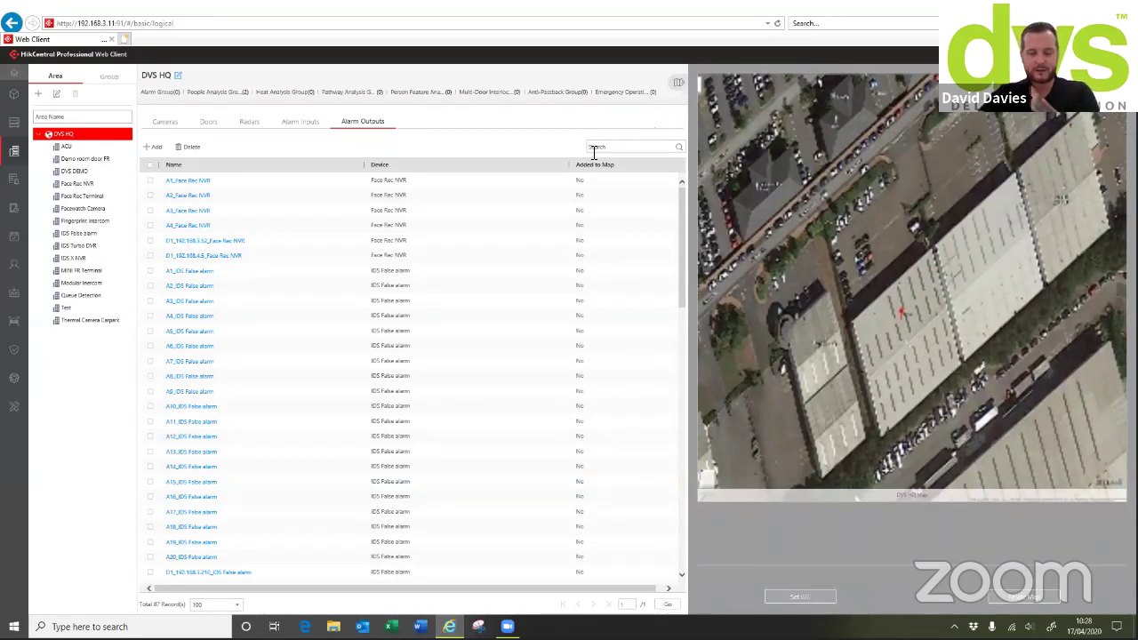
pyautogui.click(678, 86)
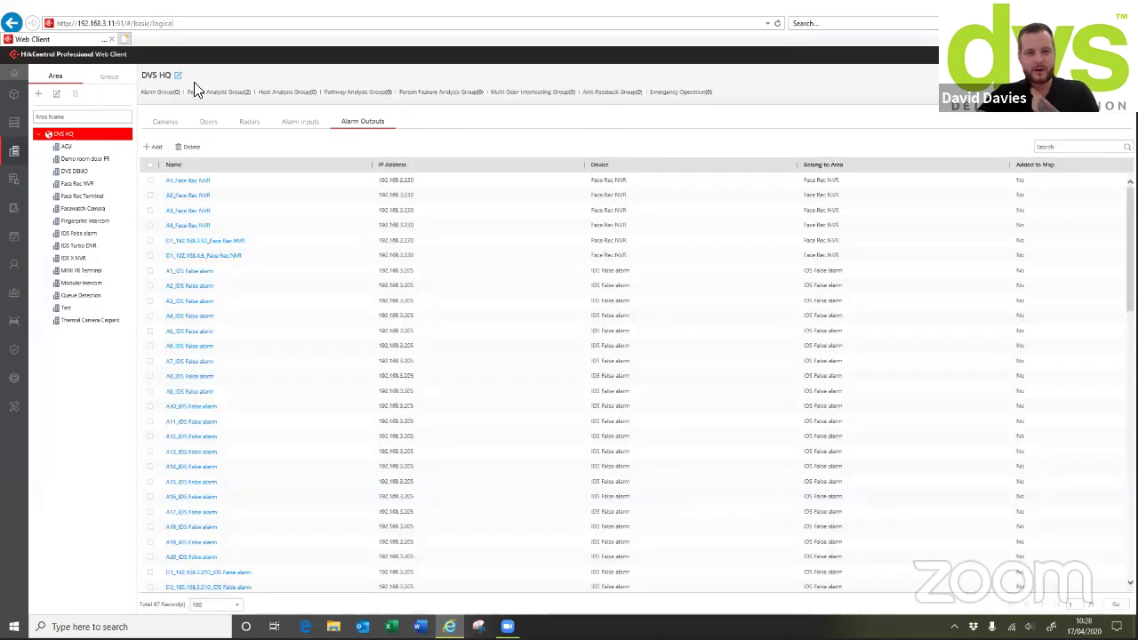
pyautogui.click(178, 76)
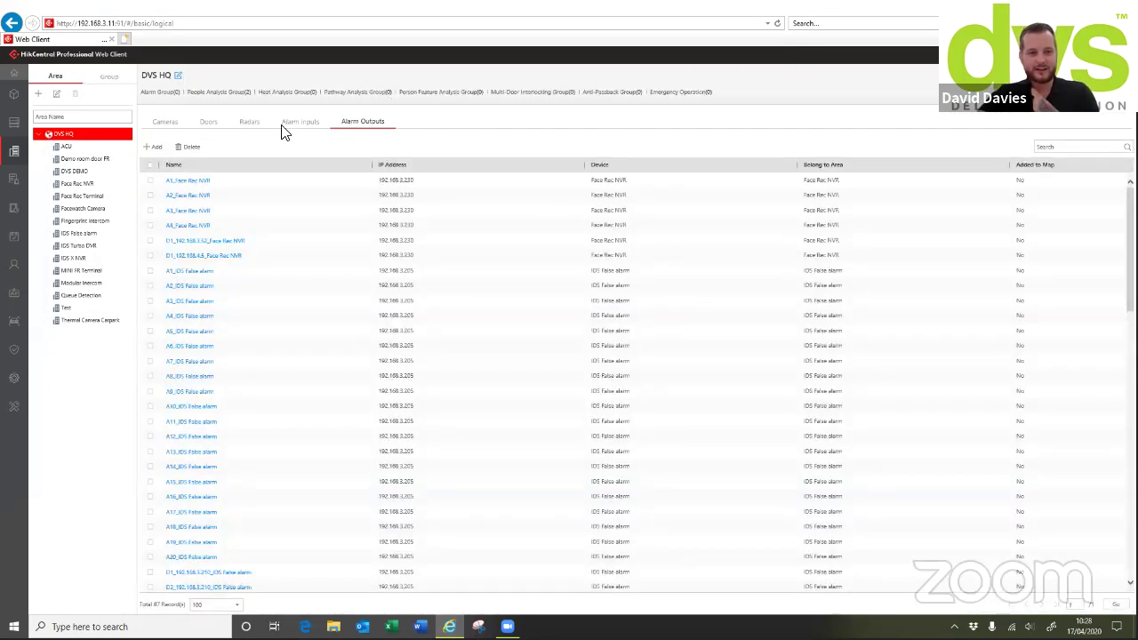
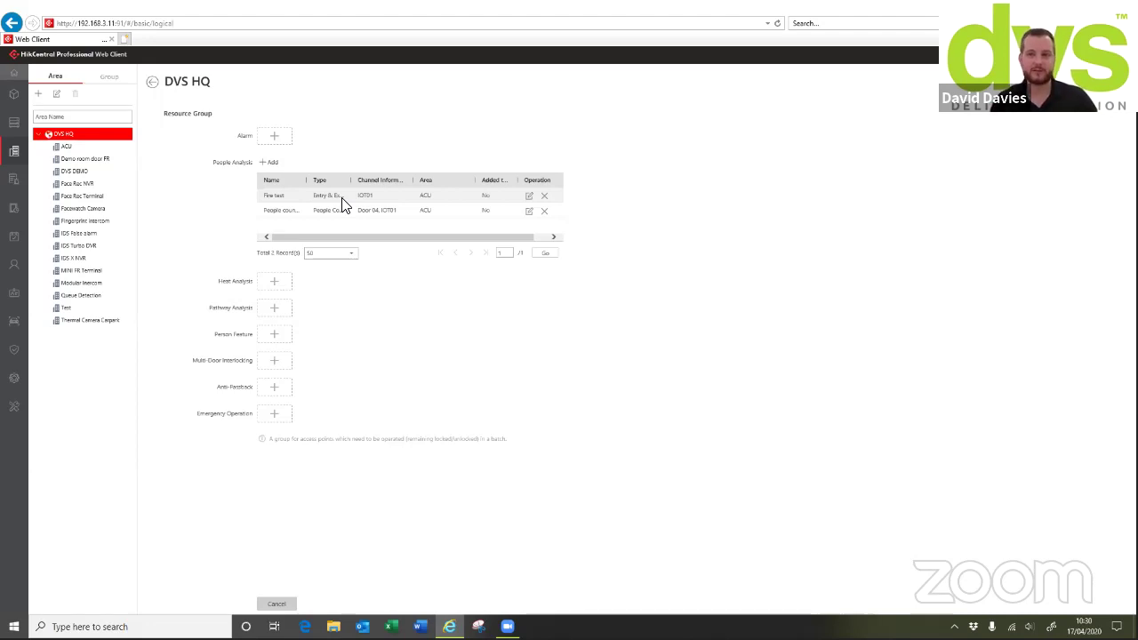
# Cancel the new Heat Analysis group without saving and switch to Event & Alarm settings
pyautogui.click(274, 282)
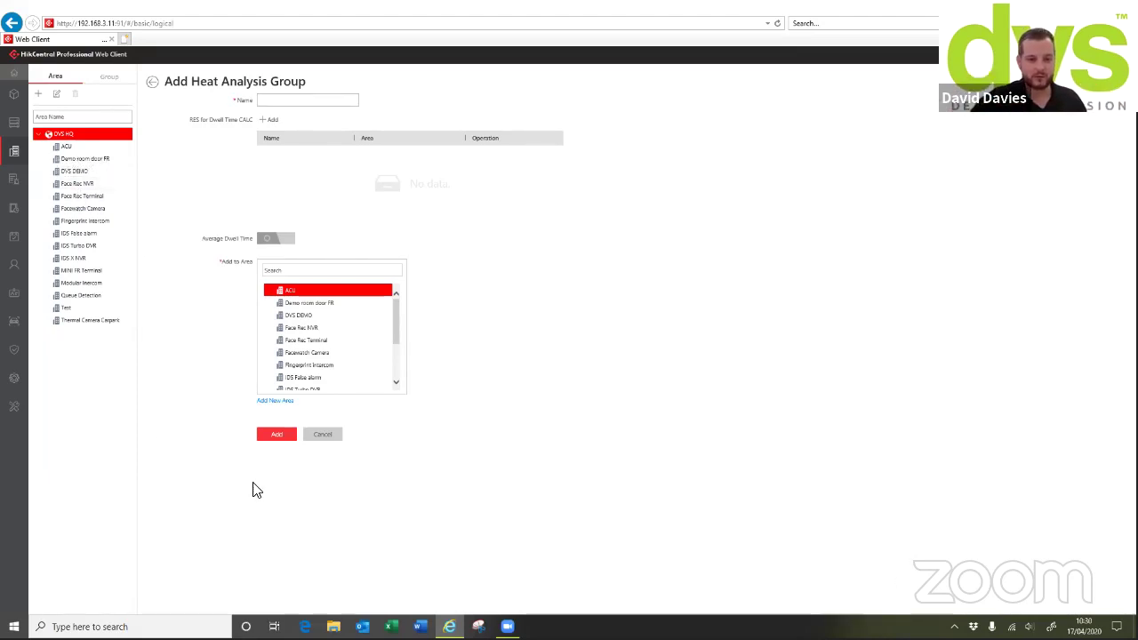
pyautogui.click(328, 435)
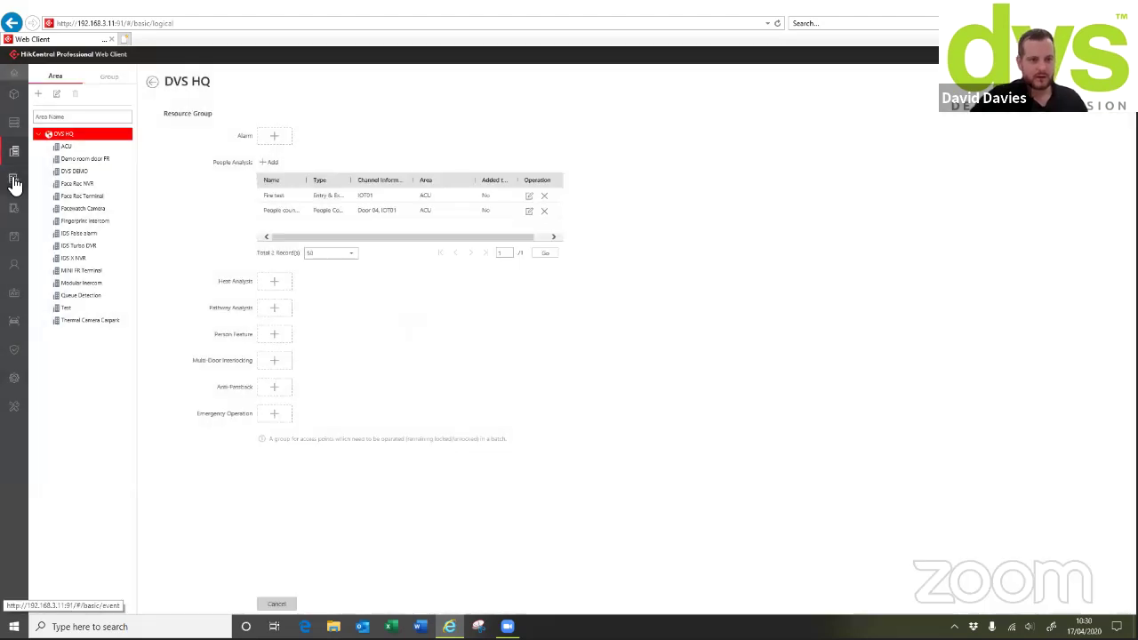
pyautogui.click(32, 188)
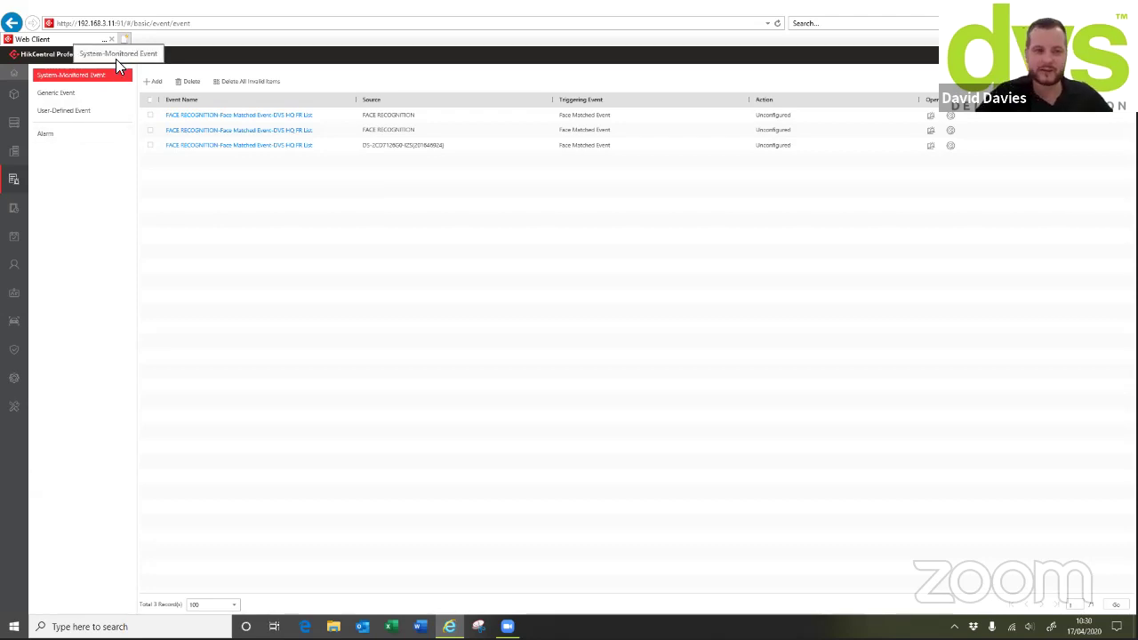
# Open the Generic Event list and preview the Add Generic Event form without saving
pyautogui.click(57, 94)
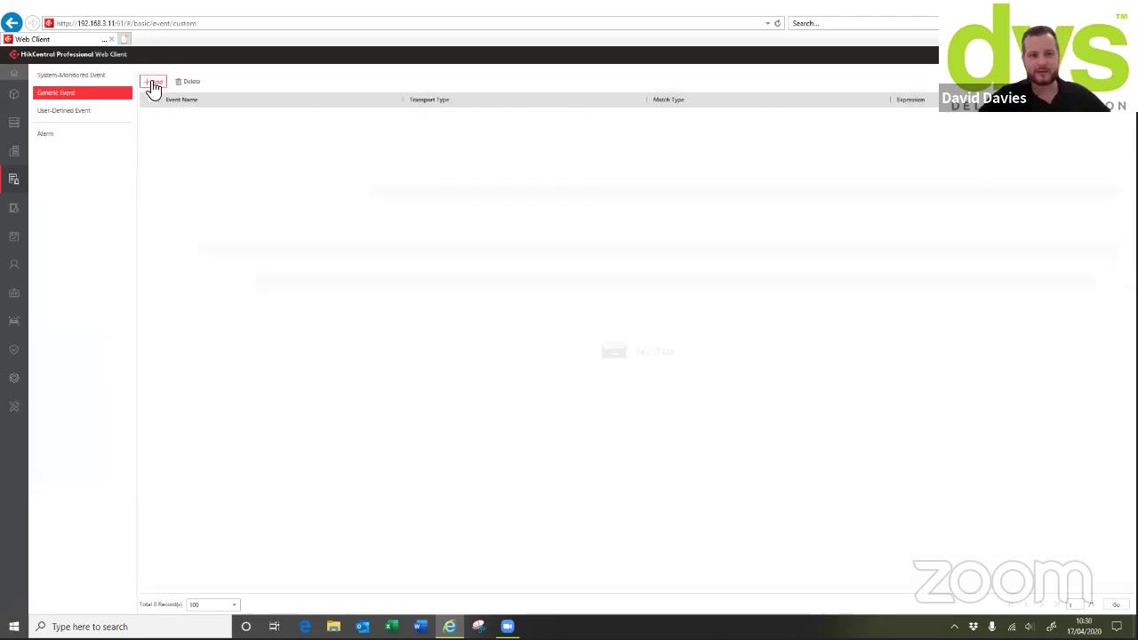
pyautogui.click(152, 82)
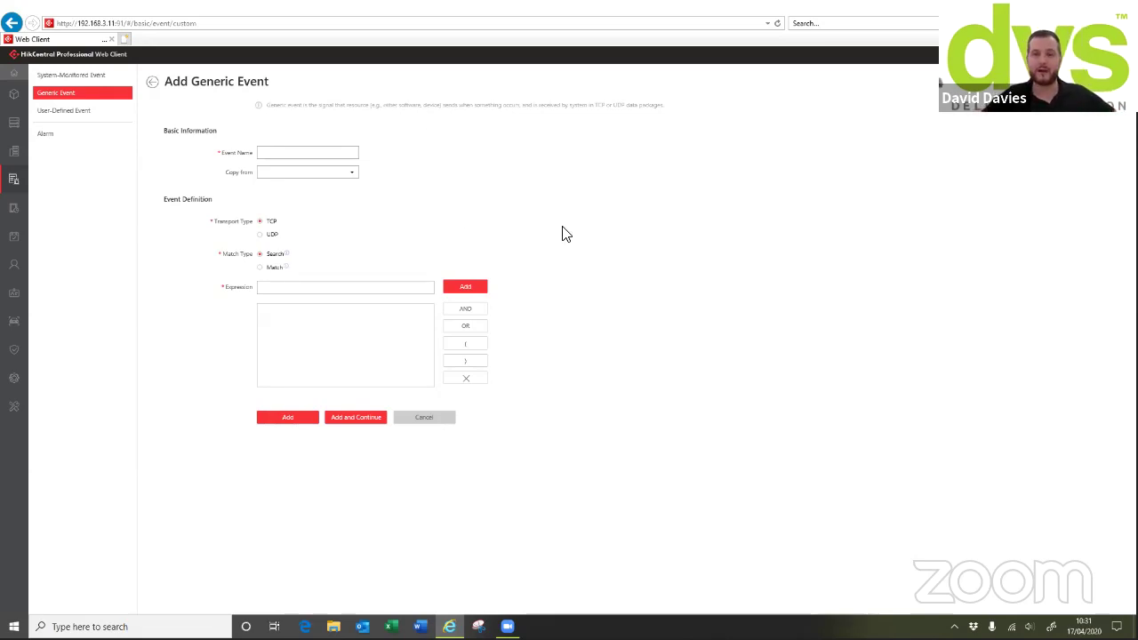
pyautogui.click(152, 82)
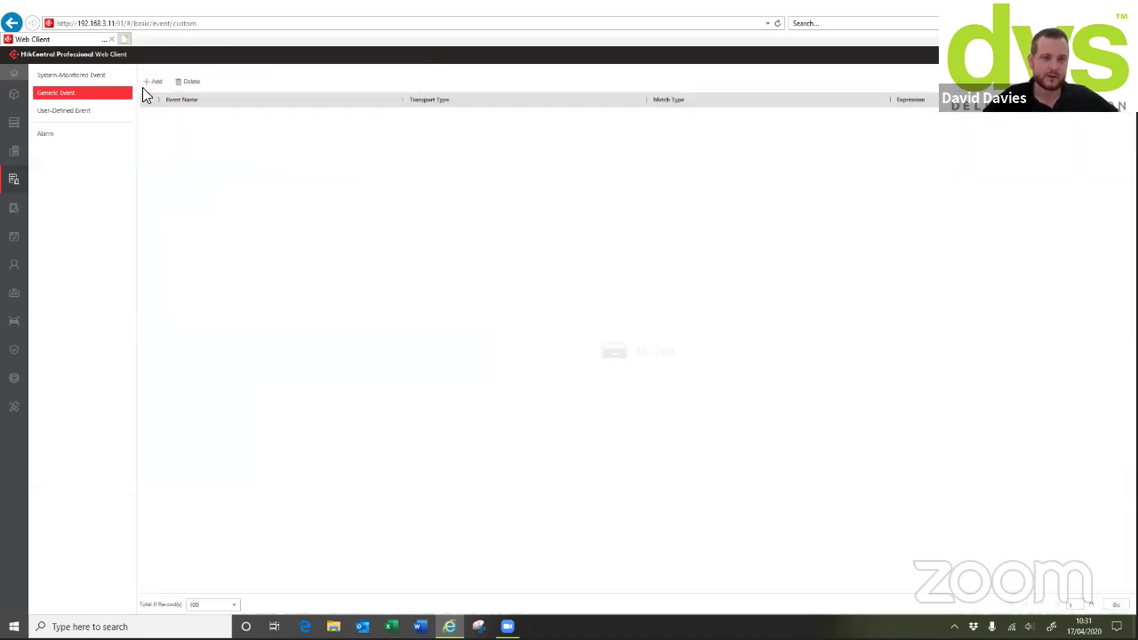
# Start a new System-Monitored Event triggered by camera Motion Detection
pyautogui.click(91, 78)
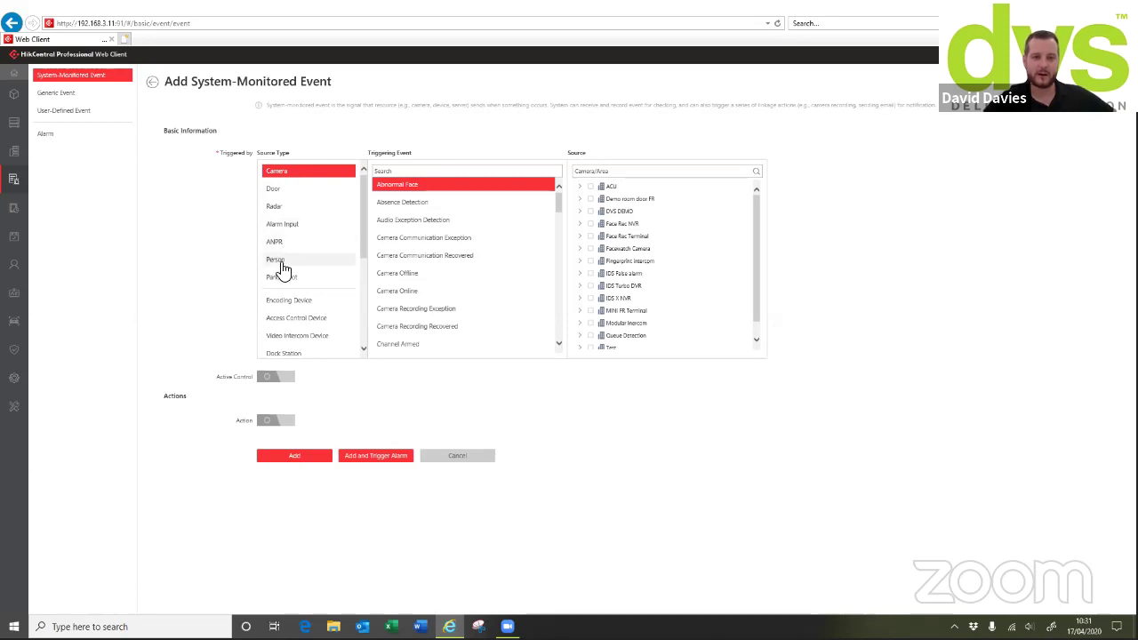
pyautogui.moveTo(364, 242); pyautogui.dragTo(376, 221)
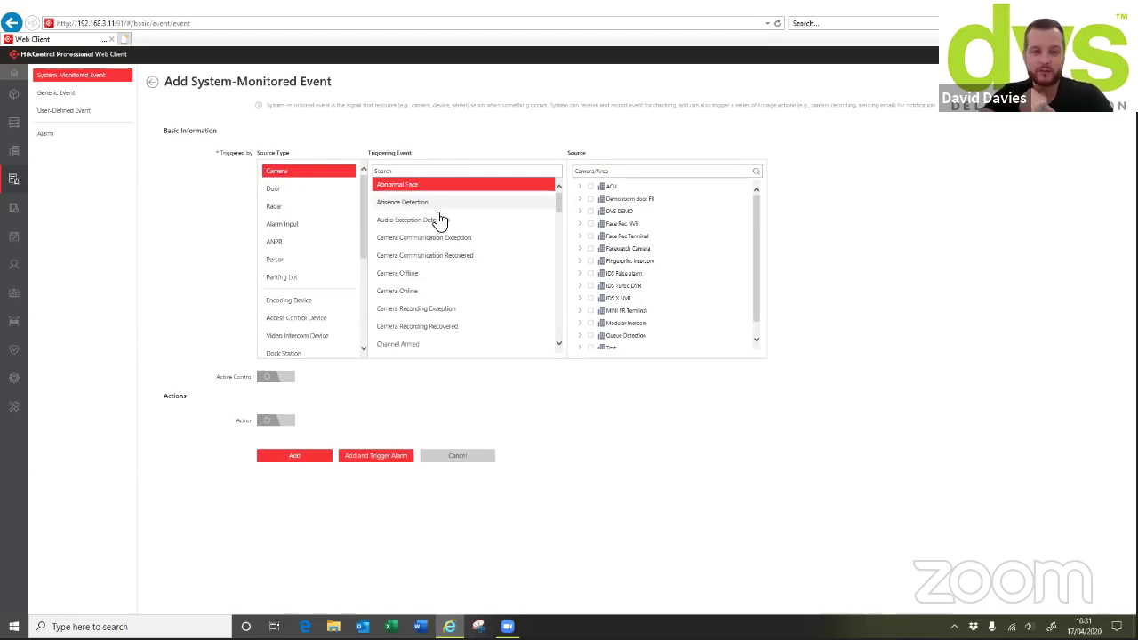
pyautogui.scroll(-5, 432, 271)
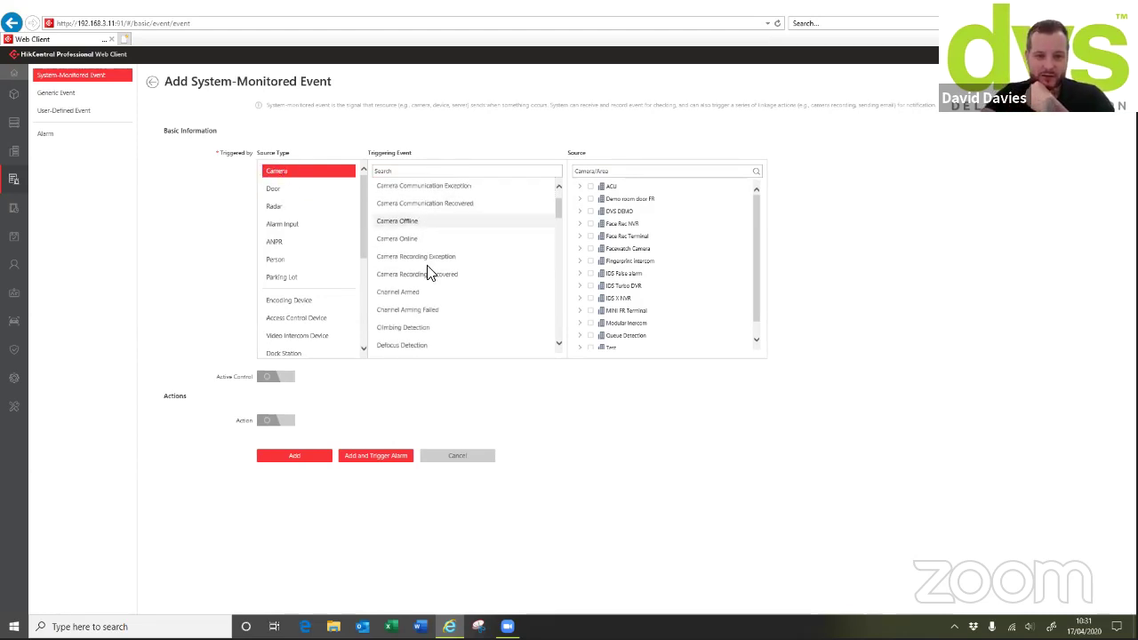
pyautogui.scroll(-2, 431, 271)
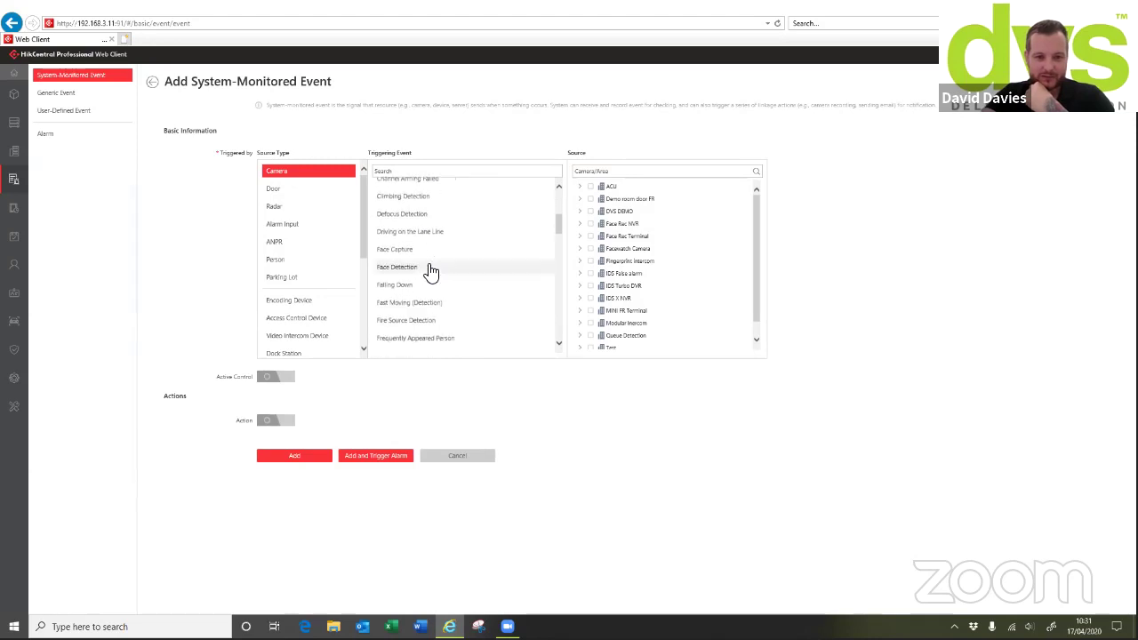
pyautogui.scroll(-10, 431, 271)
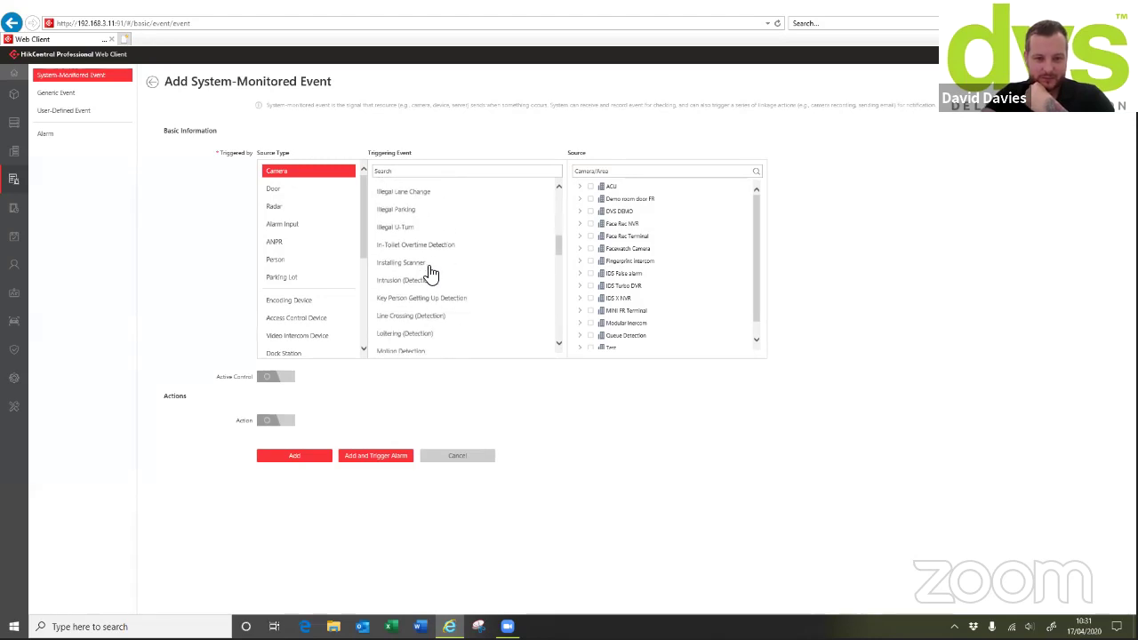
pyautogui.scroll(-1, 409, 280)
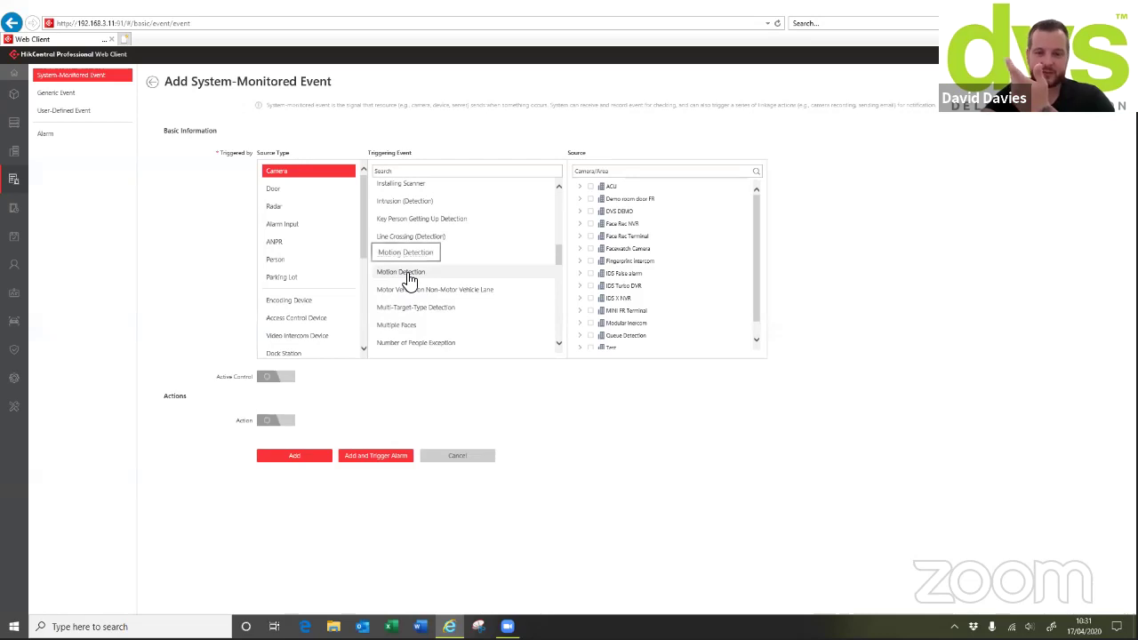
pyautogui.click(405, 273)
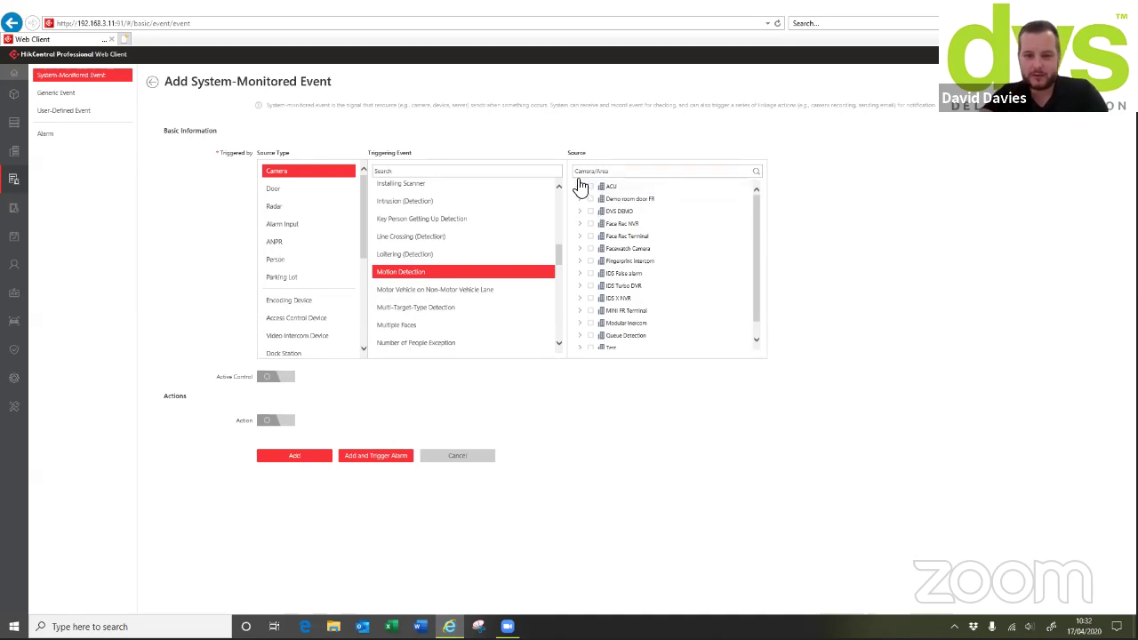
# Select camera DS-2TD2617B-3PA under IDS X NVR as the source and open its configuration
pyautogui.scroll(-1, 592, 228)
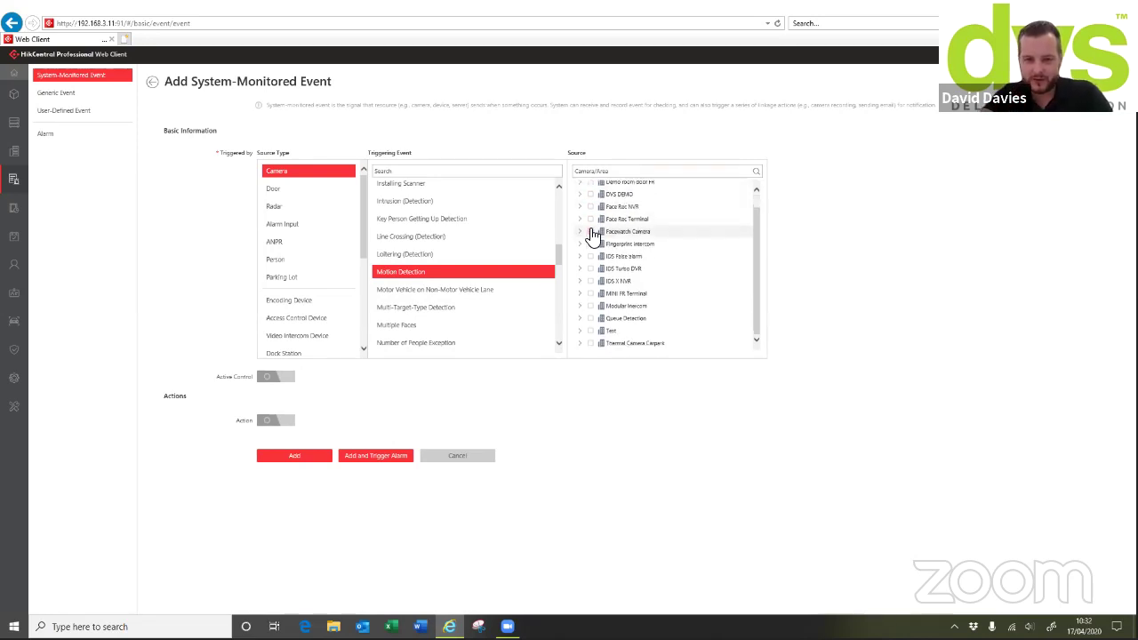
pyautogui.click(581, 281)
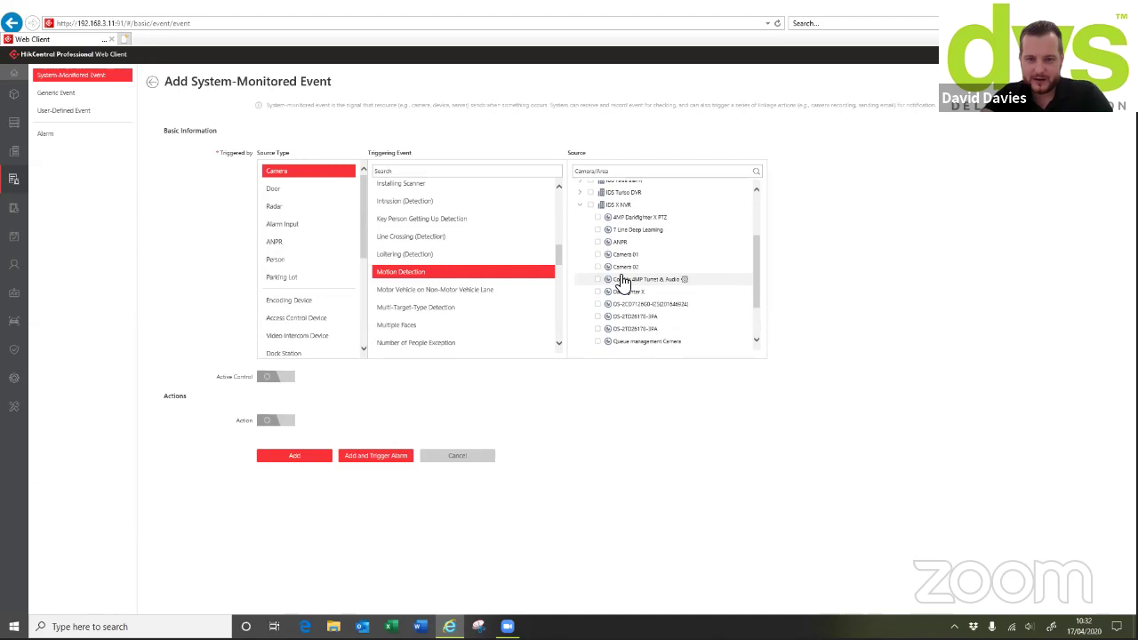
pyautogui.click(597, 316)
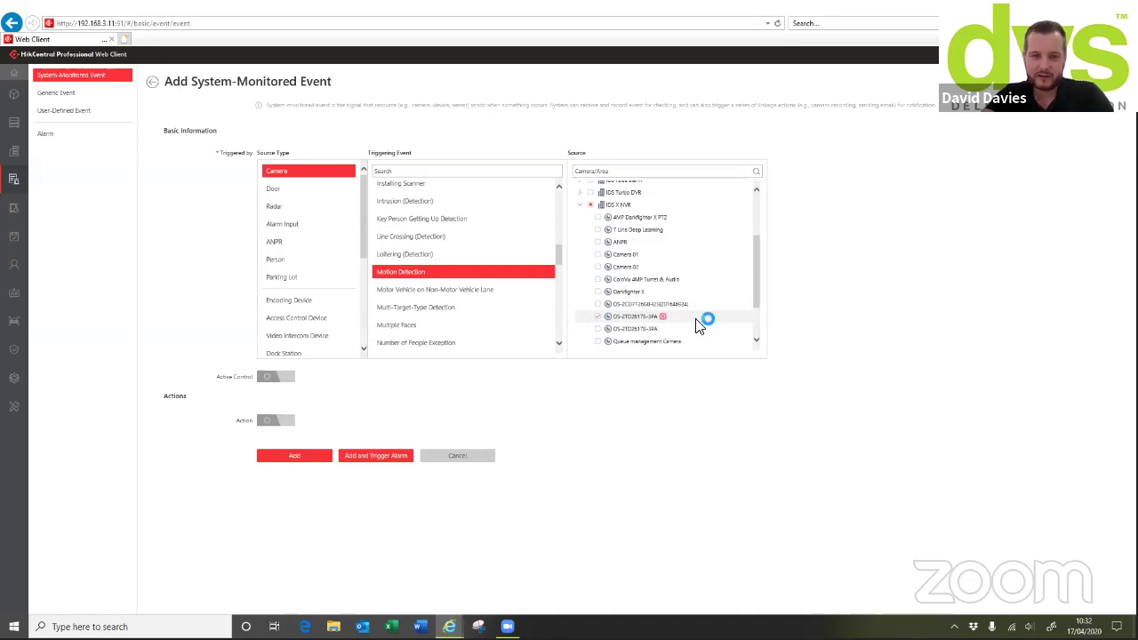
pyautogui.click(699, 320)
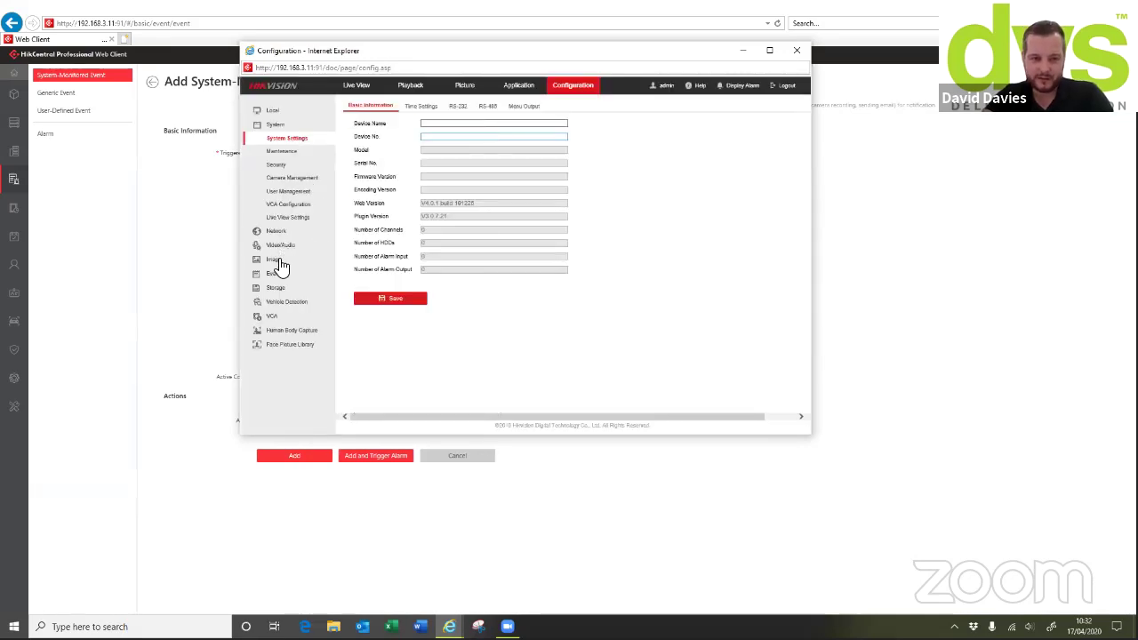
# Download and install the Web Components plug-in for the recorder's web interface
pyautogui.click(277, 274)
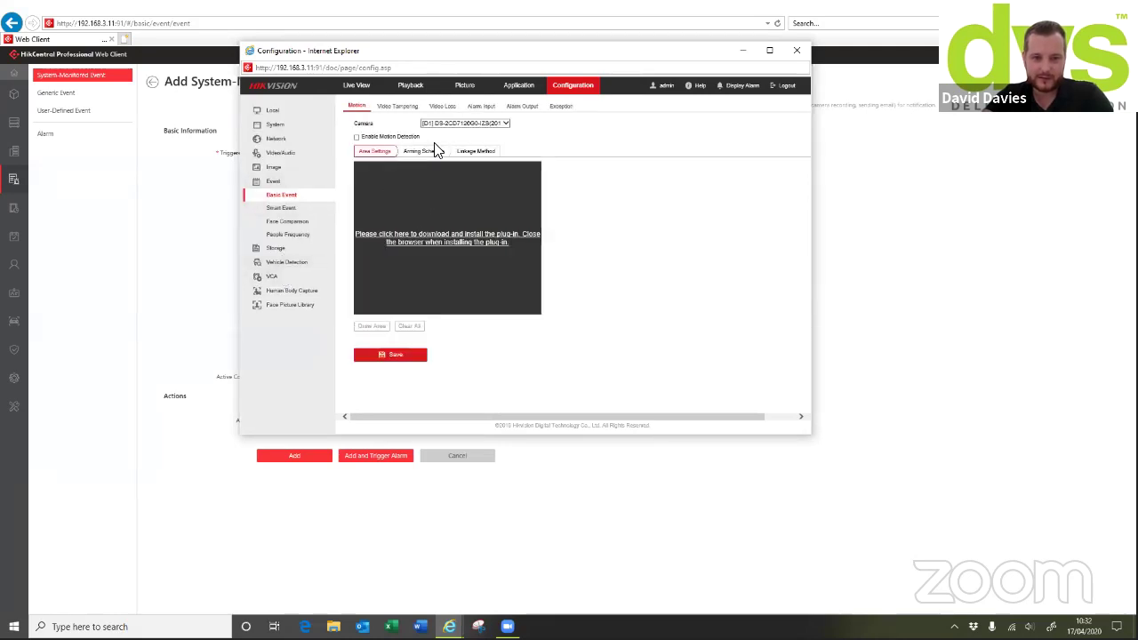
pyautogui.click(438, 238)
pyautogui.click(435, 233)
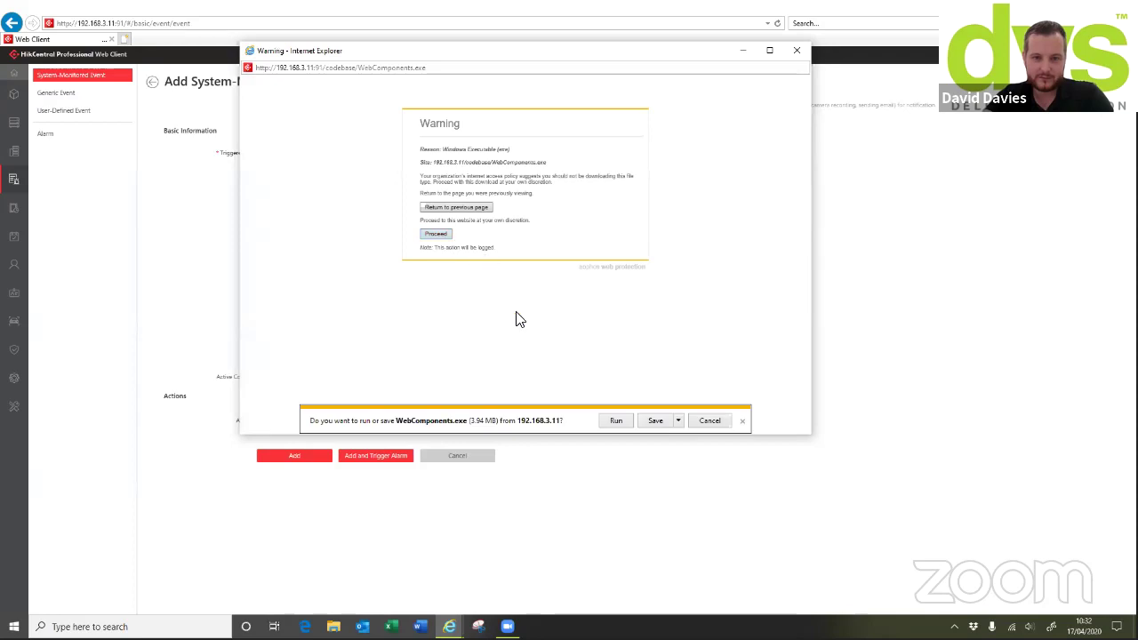
pyautogui.click(613, 421)
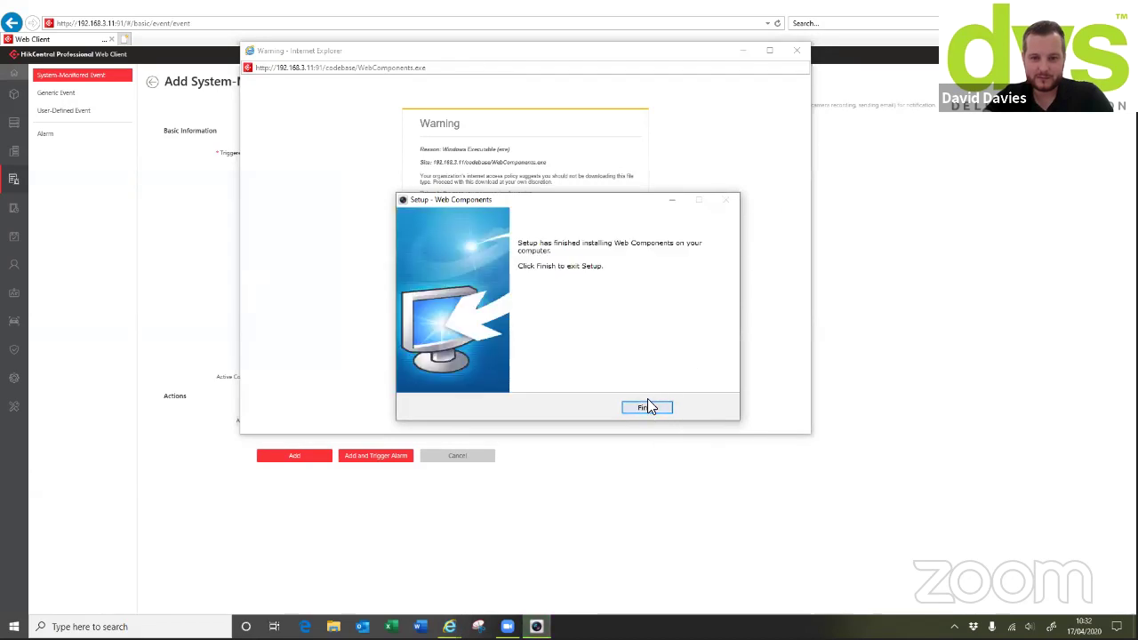
pyautogui.click(647, 406)
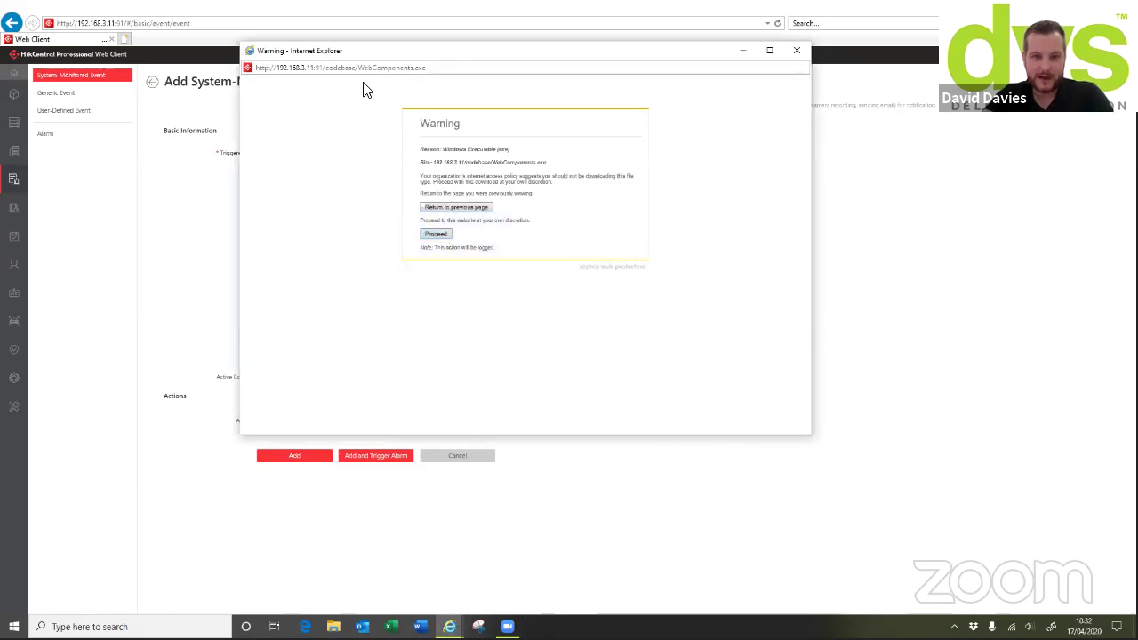
pyautogui.click(795, 51)
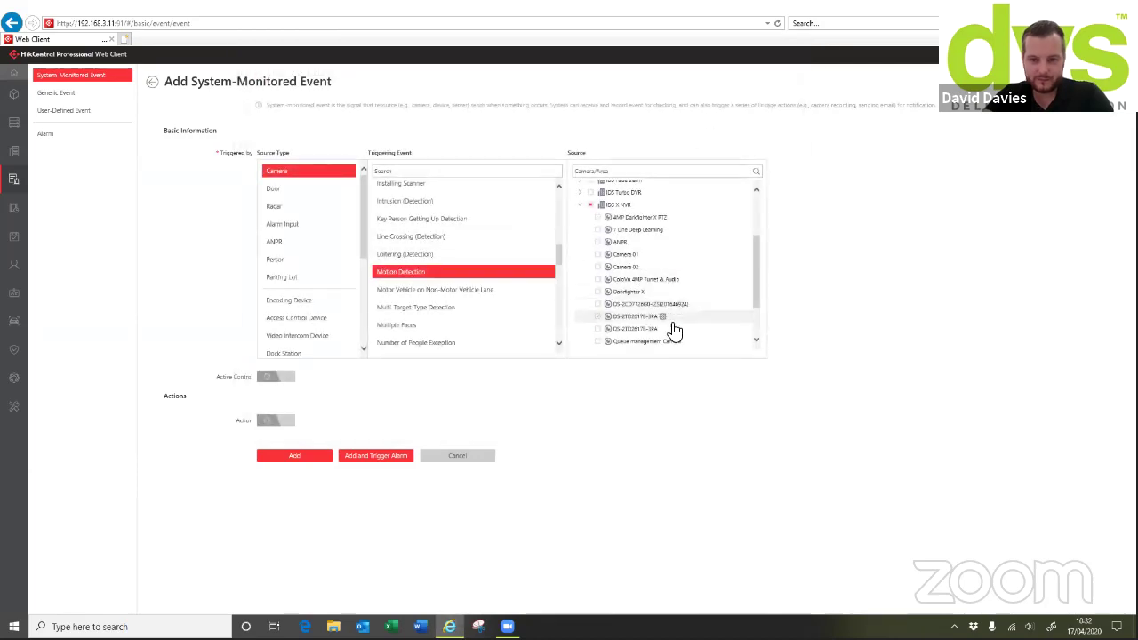
pyautogui.click(663, 318)
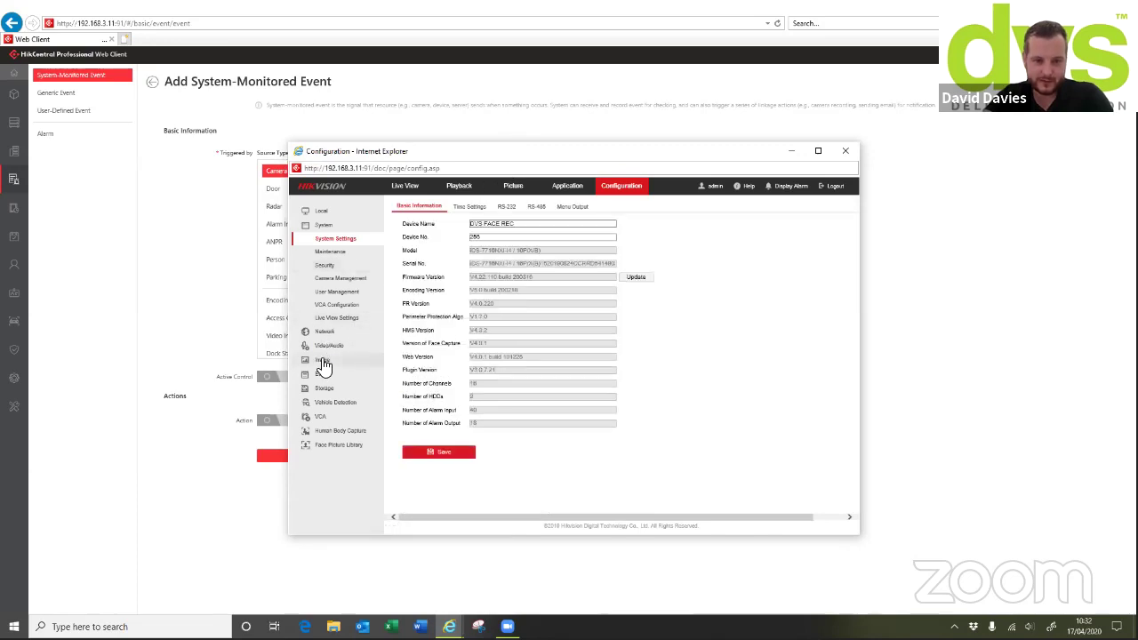
# Enable and save motion detection on camera D12 DS-2TD2617B-3/PA, check its linkage, then close
pyautogui.click(321, 360)
pyautogui.click(322, 285)
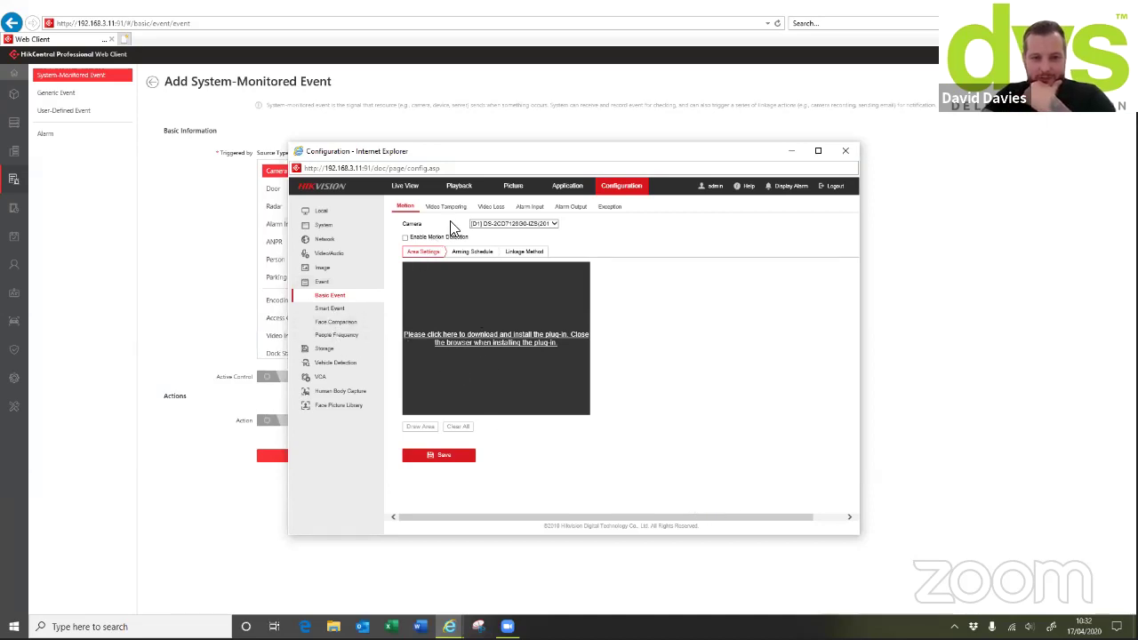
pyautogui.click(484, 223)
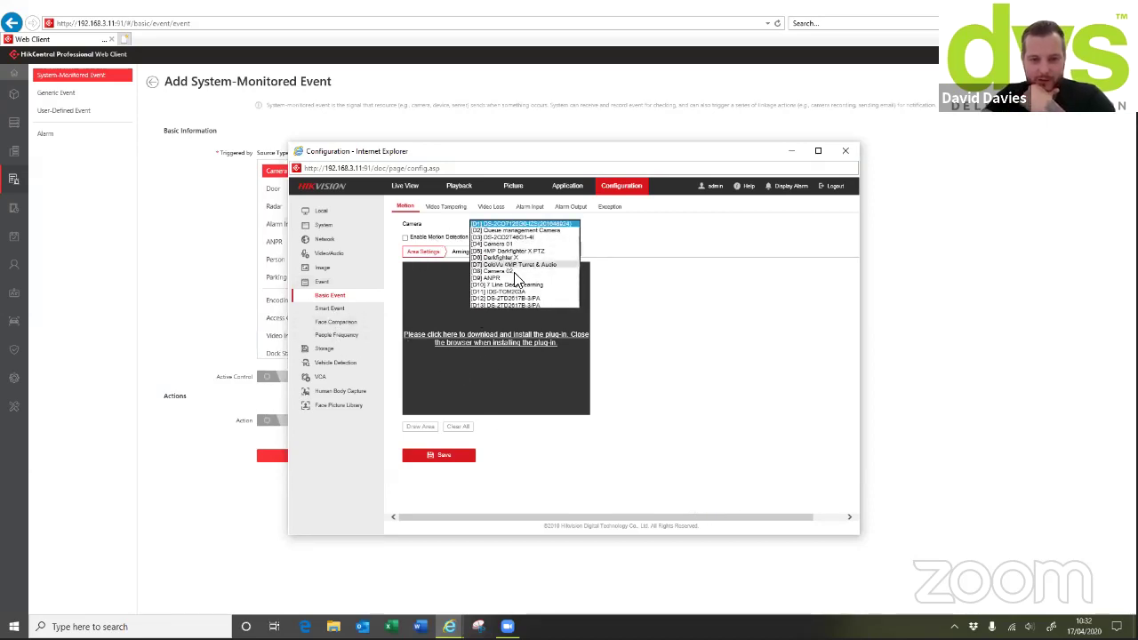
pyautogui.click(521, 299)
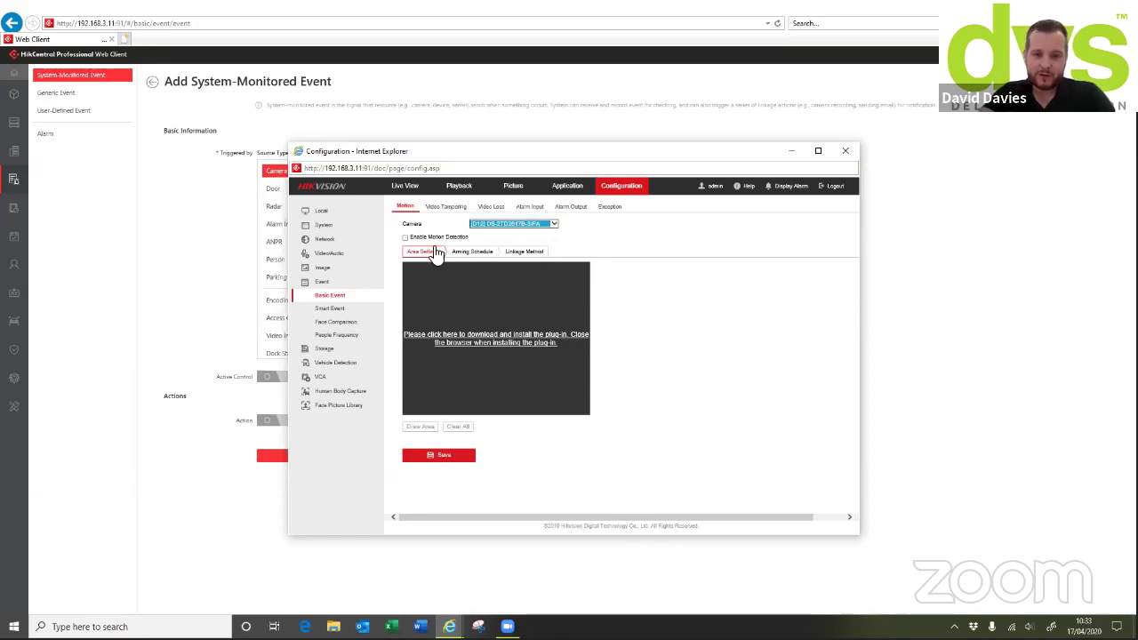
pyautogui.click(405, 238)
pyautogui.click(444, 456)
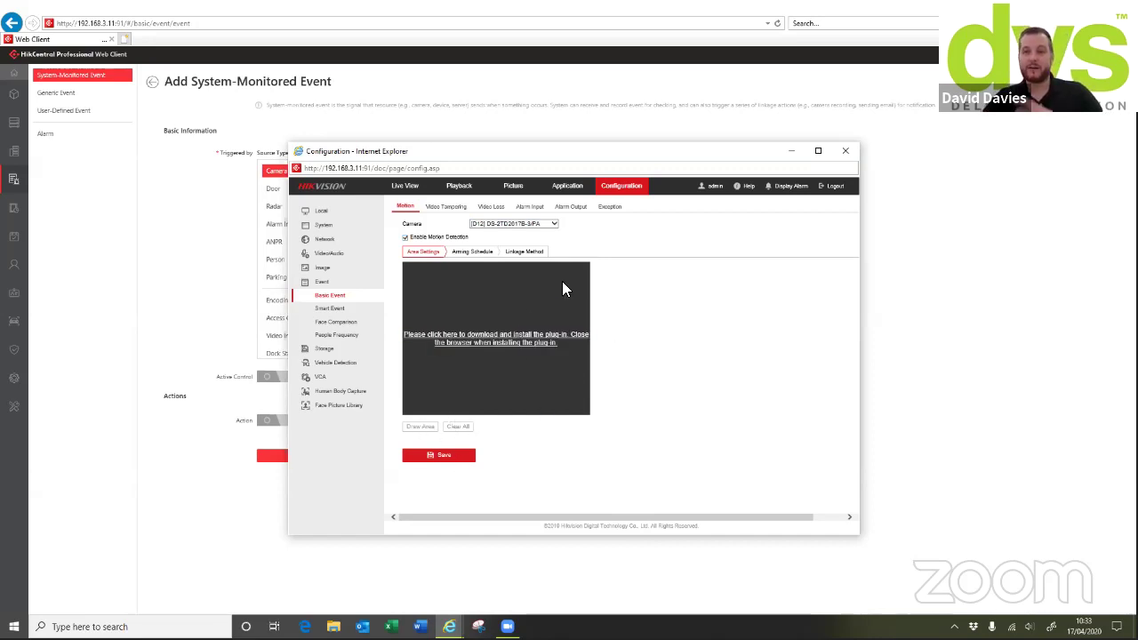
pyautogui.click(523, 253)
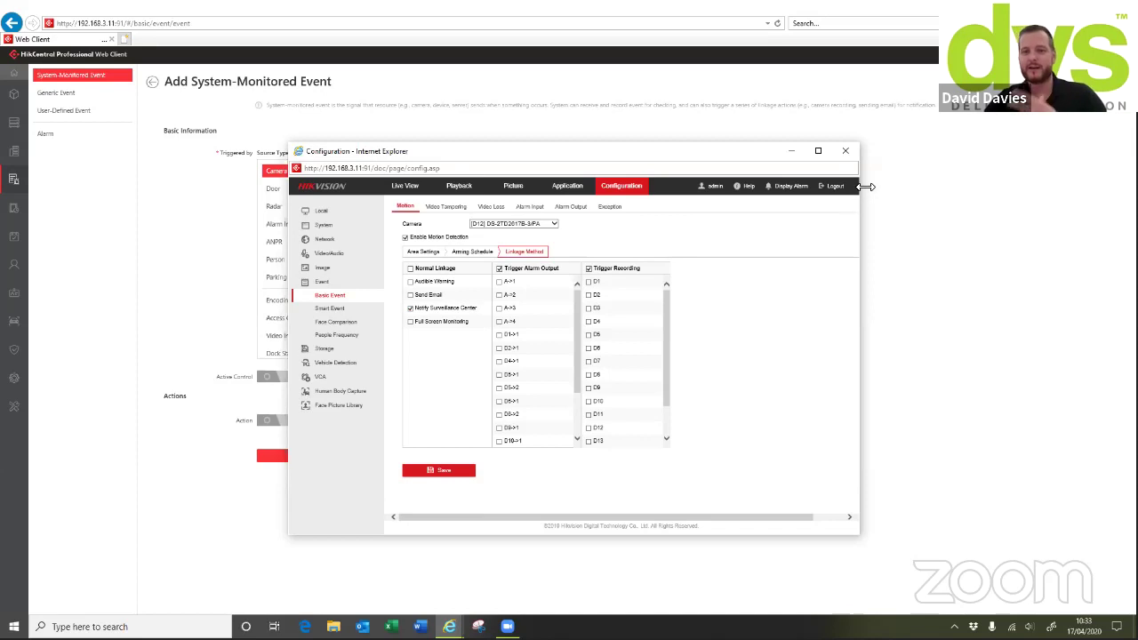
pyautogui.click(845, 151)
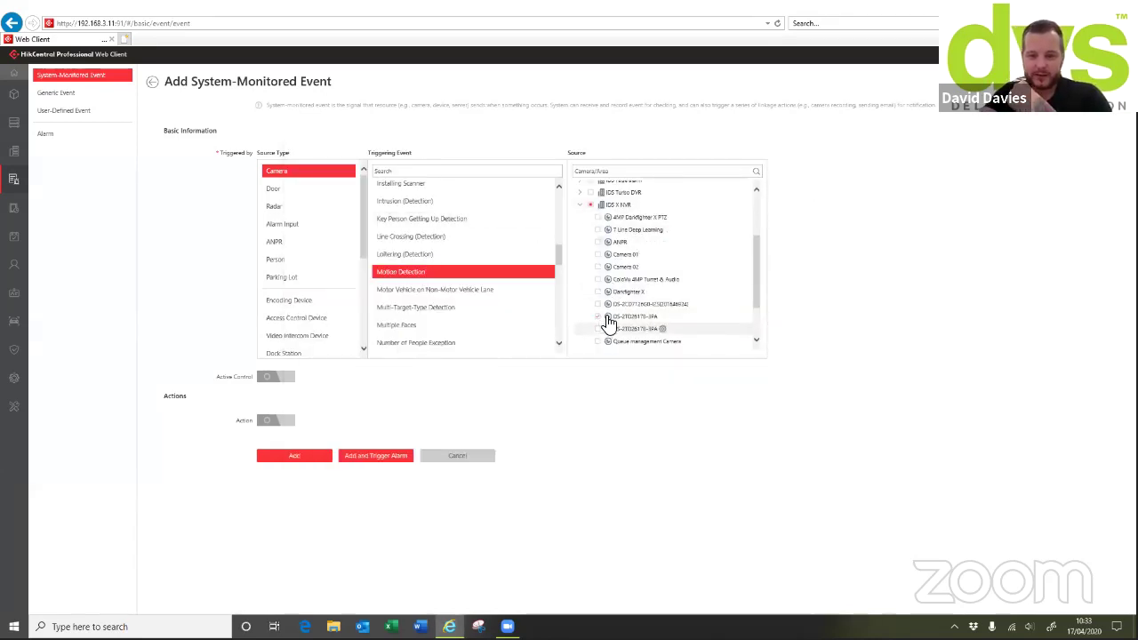
# Leave active control off and enable Trigger Recording stored in Main Storage
pyautogui.click(274, 381)
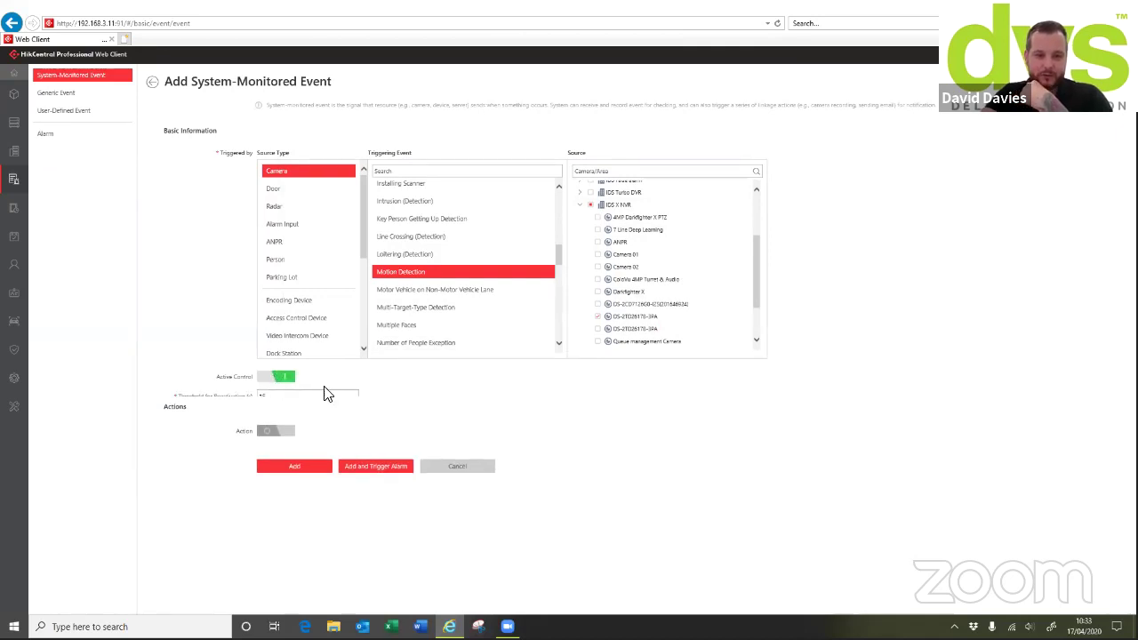
pyautogui.click(277, 379)
pyautogui.click(274, 427)
pyautogui.scroll(-1, 353, 407)
pyautogui.scroll(1, 353, 407)
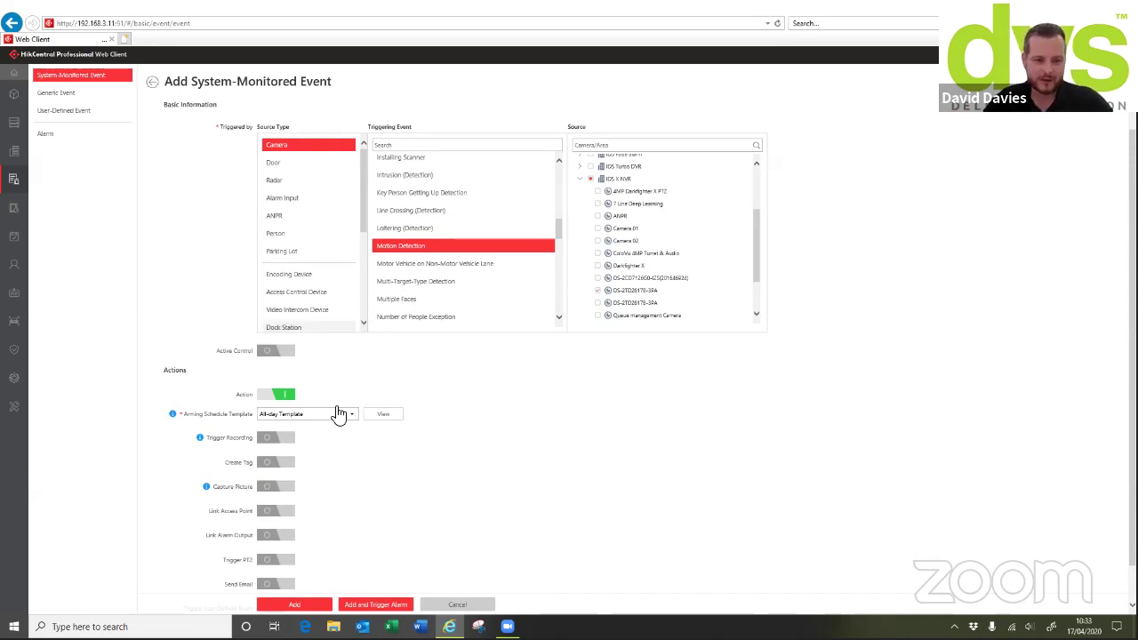
pyautogui.scroll(-1, 311, 395)
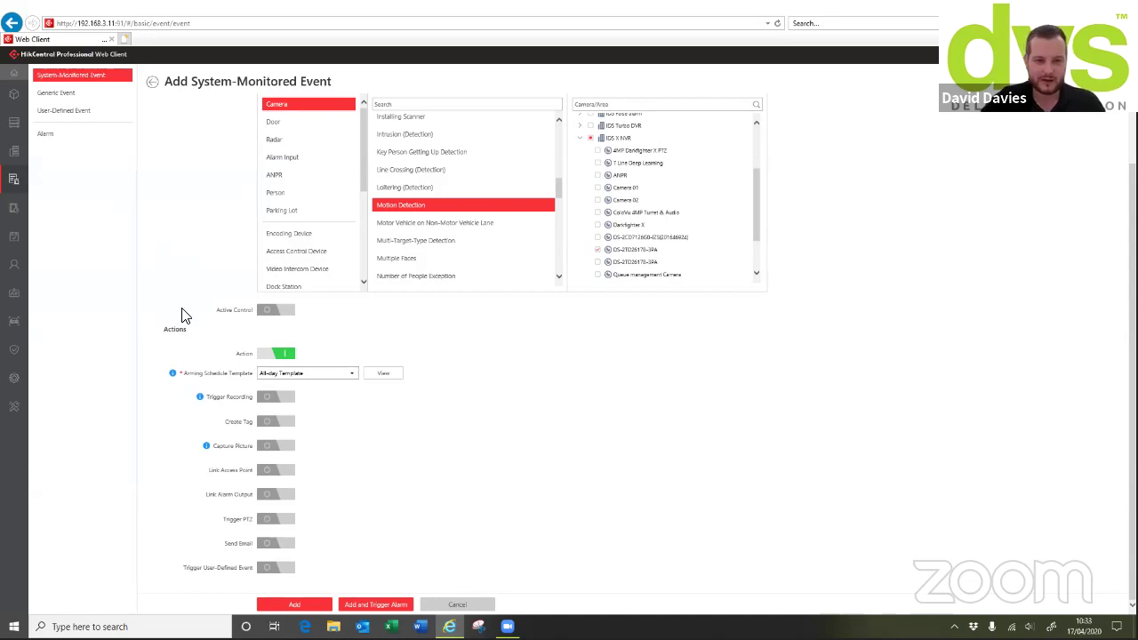
pyautogui.click(269, 400)
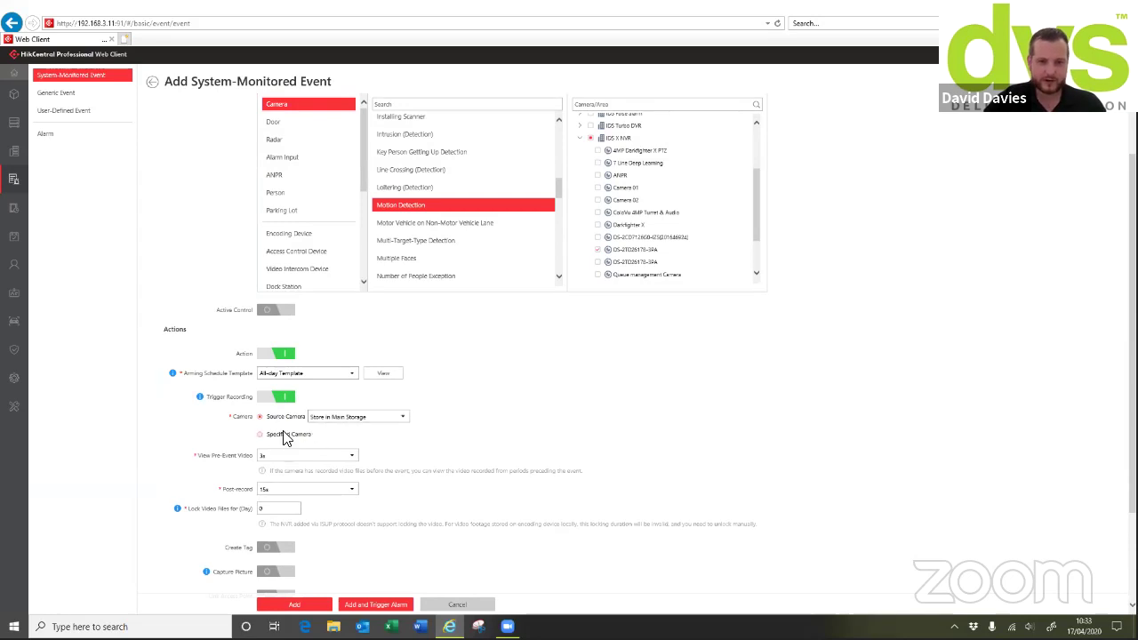
pyautogui.click(329, 422)
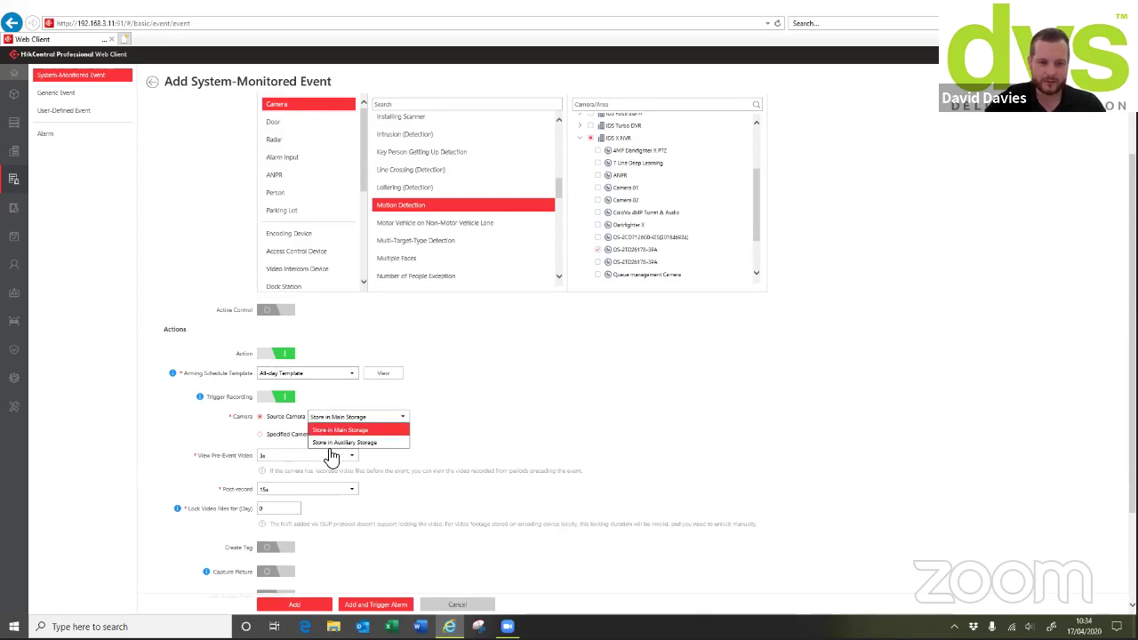
pyautogui.click(393, 430)
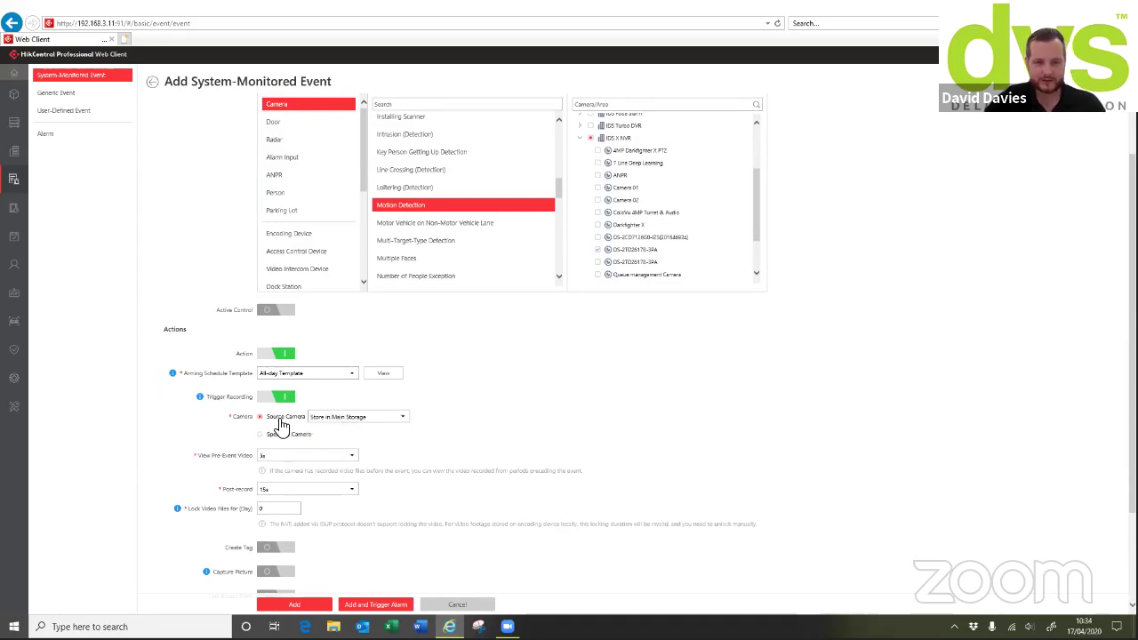
# Keep Create Tag off, enable Capture Picture, and add the motion detection event
pyautogui.scroll(-3, 336, 440)
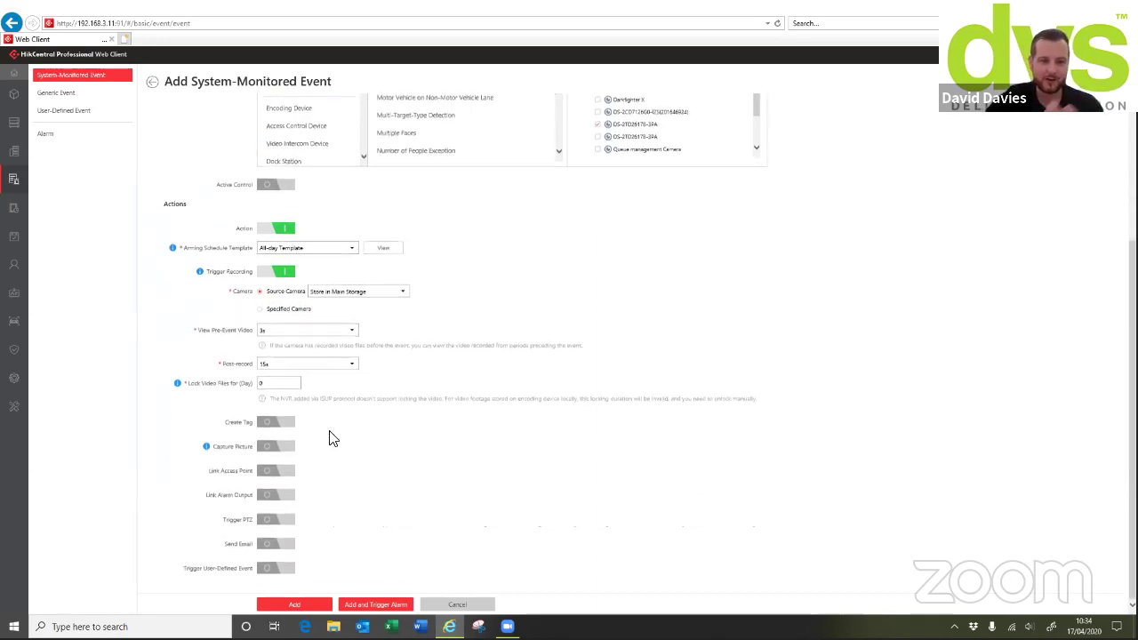
pyautogui.click(272, 428)
pyautogui.click(275, 421)
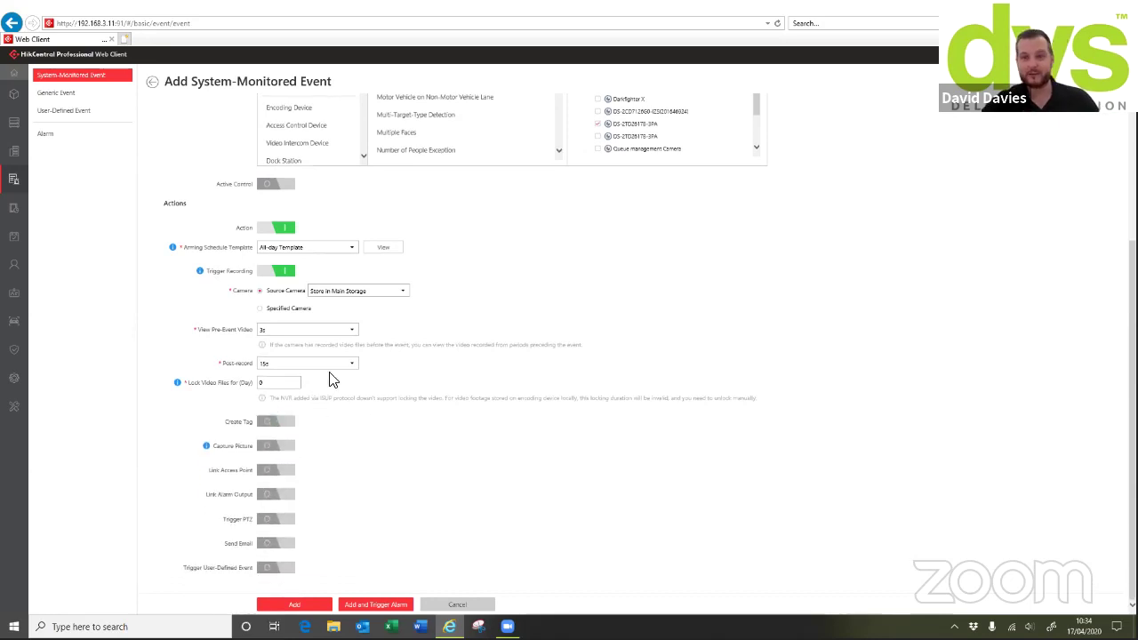
pyautogui.click(269, 446)
pyautogui.scroll(-1, 347, 469)
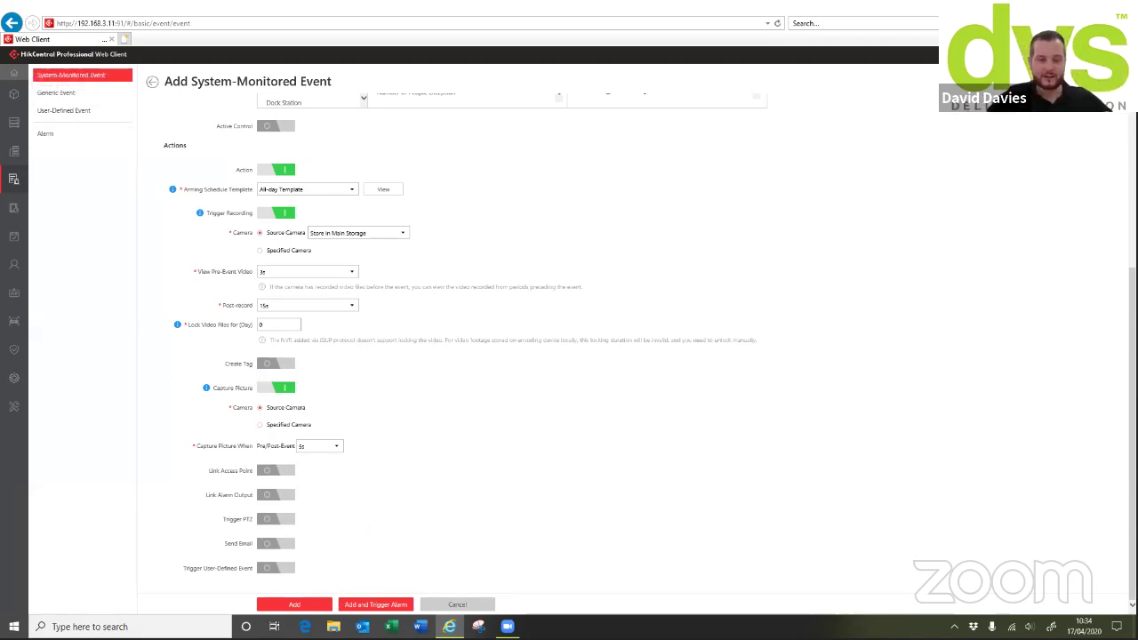
pyautogui.click(322, 612)
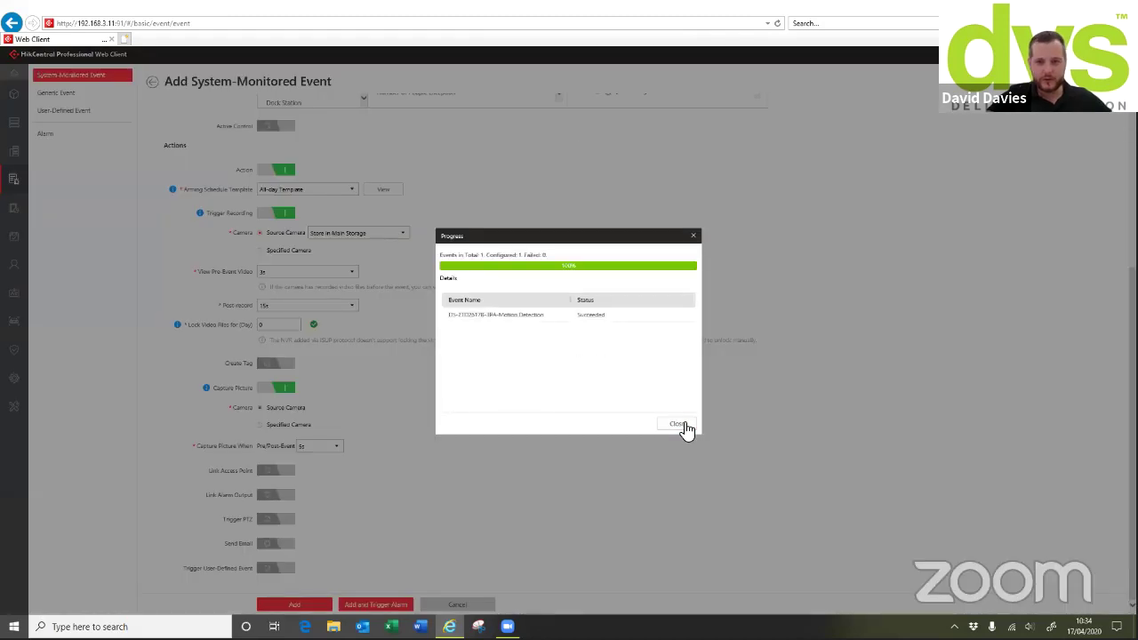
# Dismiss the results prompt, add a new user-defined event, and open the Alarm list
pyautogui.click(685, 423)
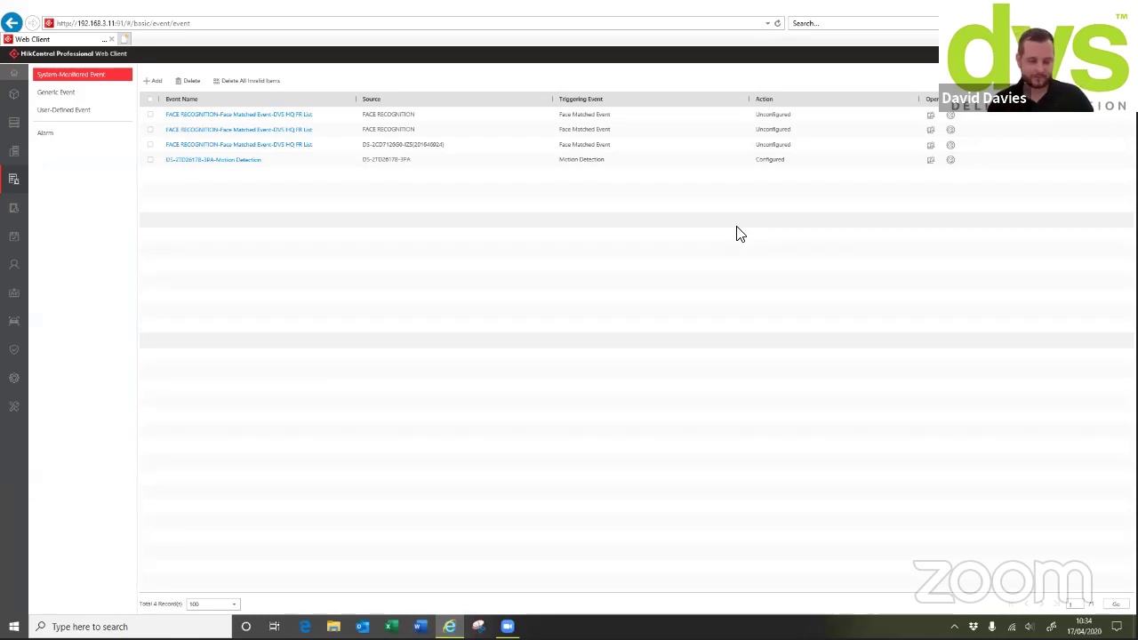
pyautogui.click(69, 111)
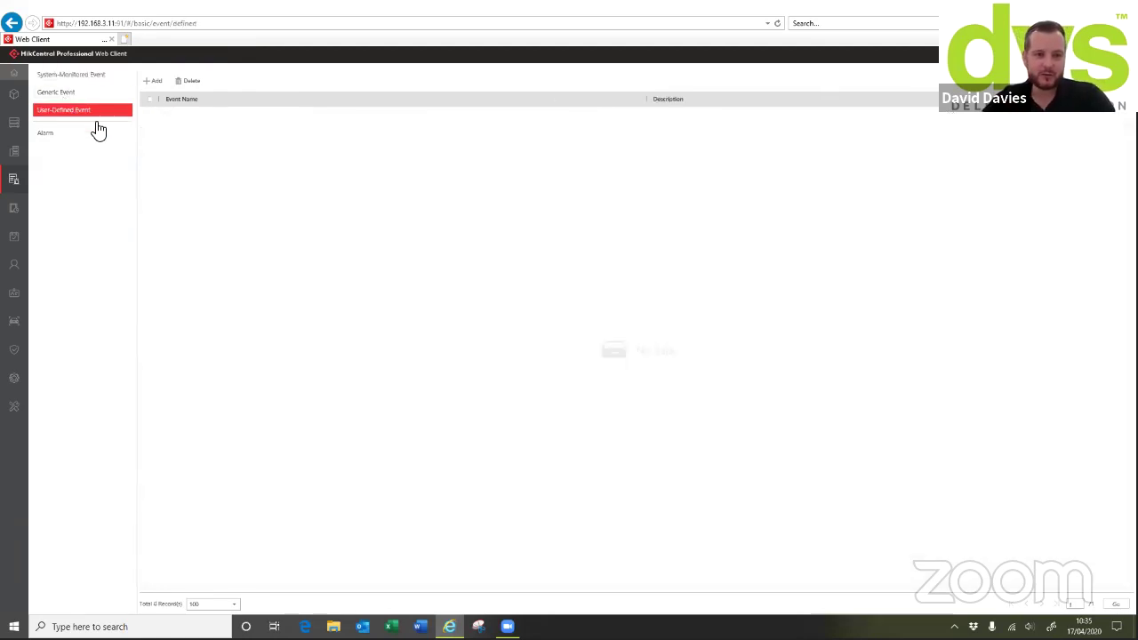
pyautogui.click(153, 81)
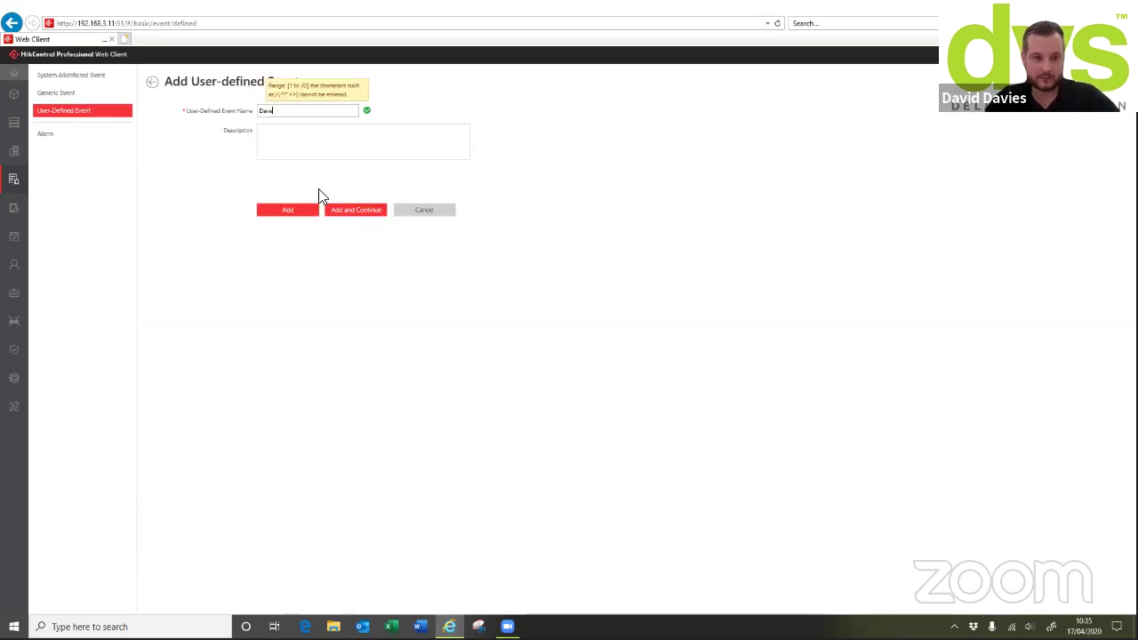
pyautogui.click(298, 213)
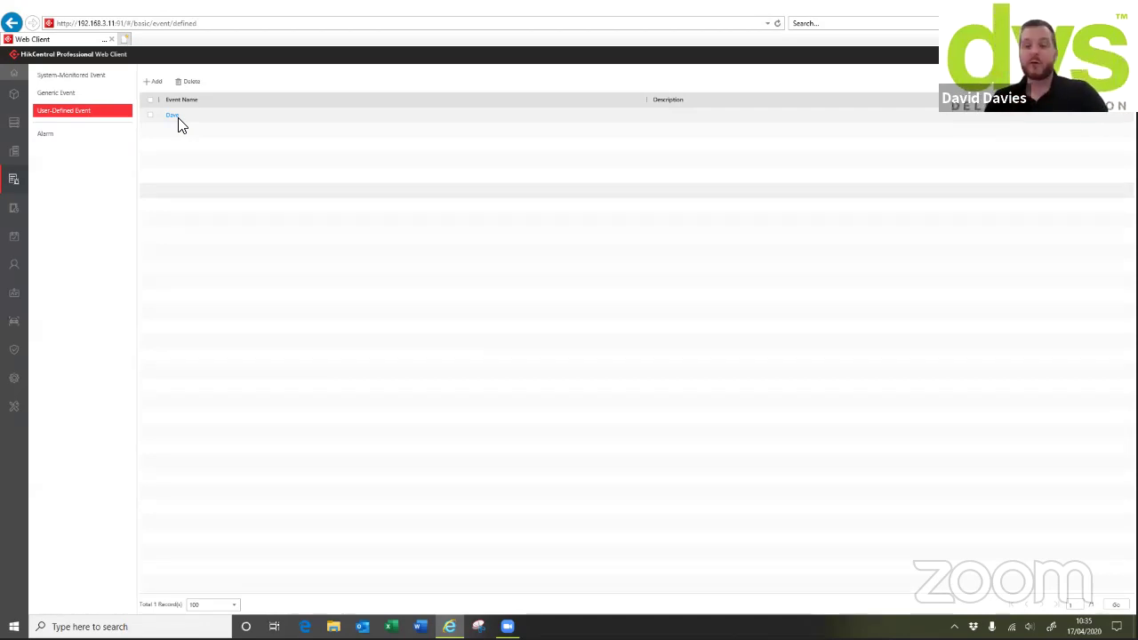
pyautogui.click(62, 138)
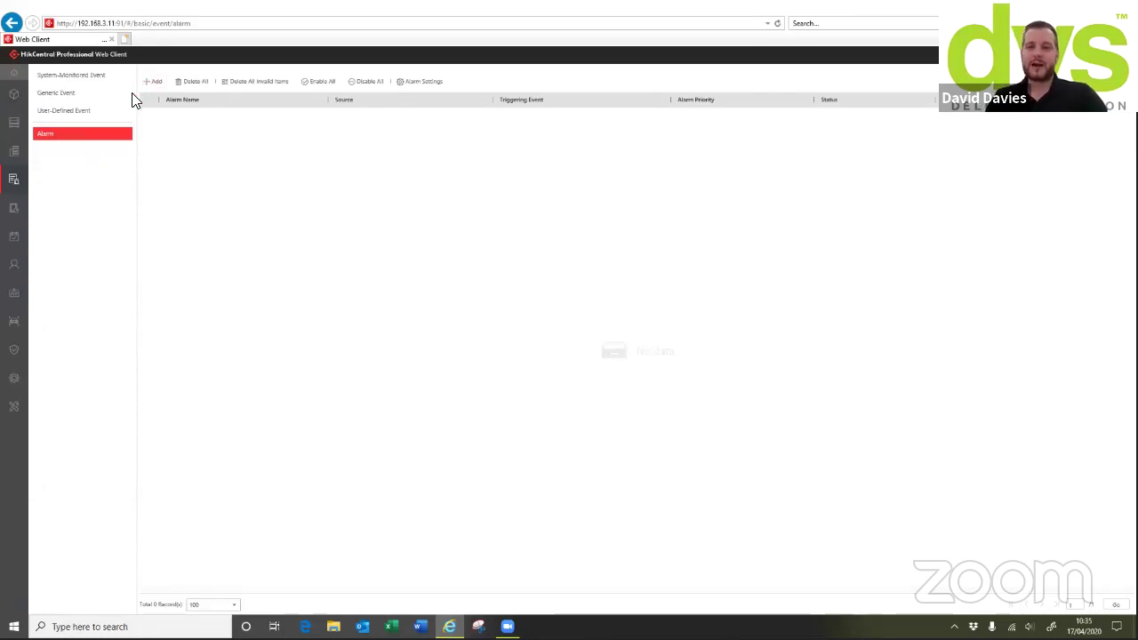
# Start a new alarm triggered by Camera Offline with the 180 Bullet camera as source
pyautogui.click(155, 81)
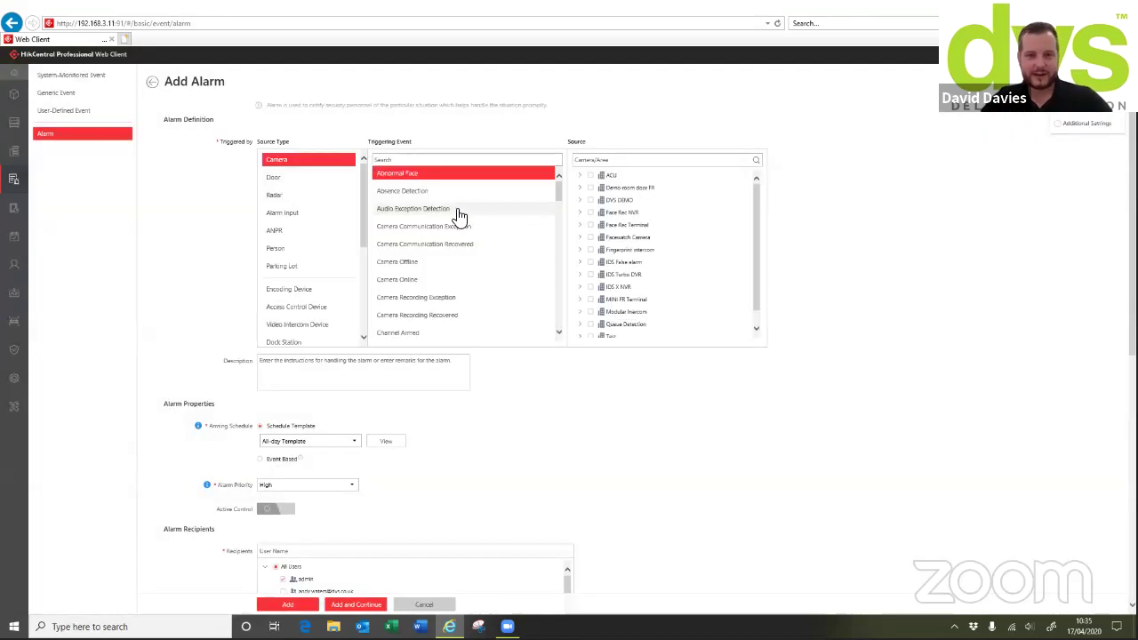
pyautogui.click(431, 261)
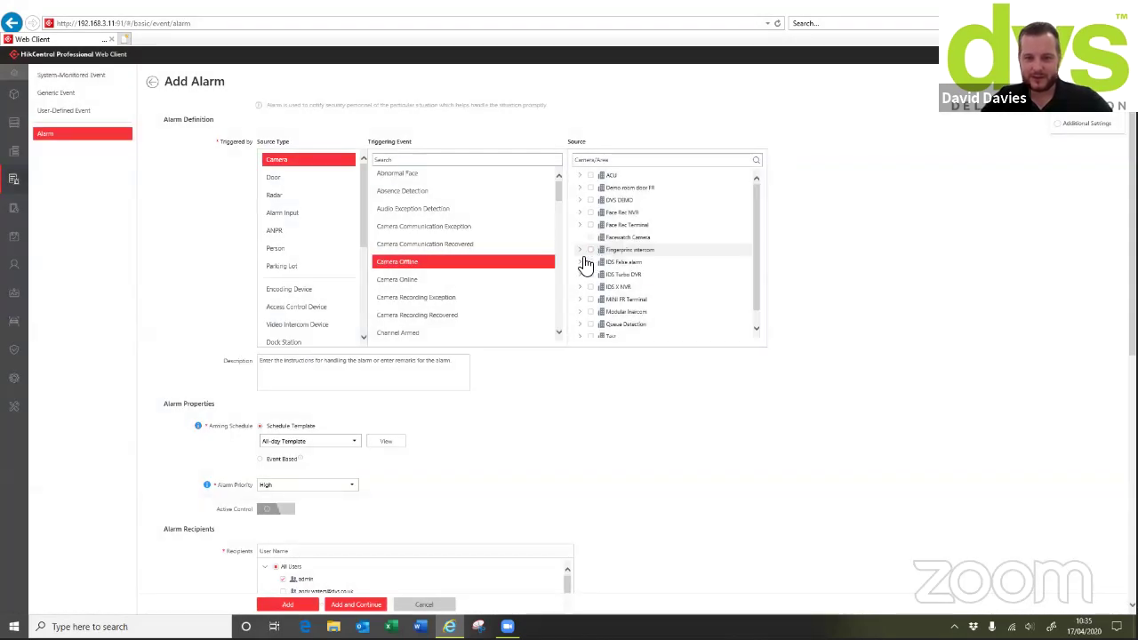
pyautogui.click(581, 251)
pyautogui.click(580, 275)
pyautogui.click(600, 300)
pyautogui.scroll(-3, 830, 272)
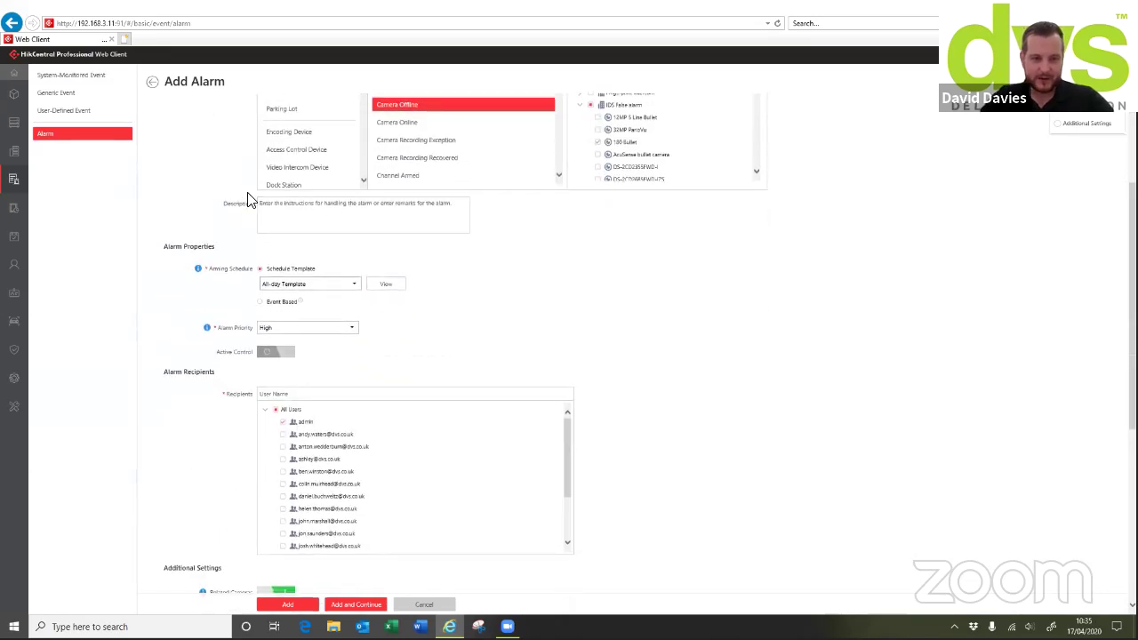
# Enter the description 'Please tell the installer,' and keep only admin as alarm recipient
pyautogui.click(373, 216)
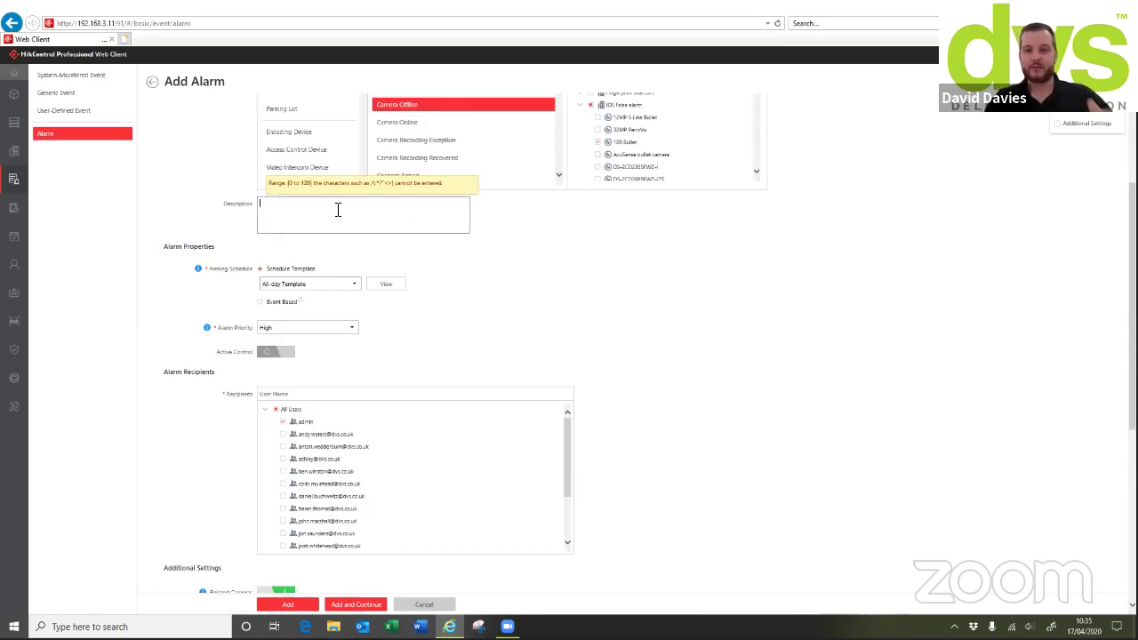
pyautogui.write('Please tell the ima')
pyautogui.press('BackSpace')
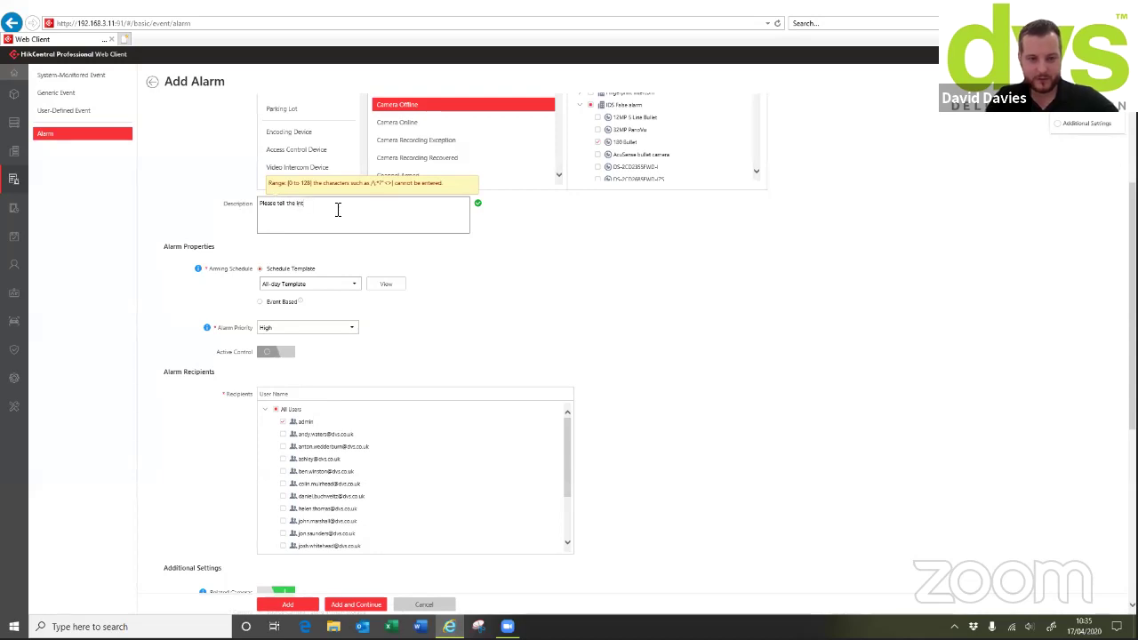
pyautogui.write('nstaller,')
pyautogui.scroll(-3, 412, 257)
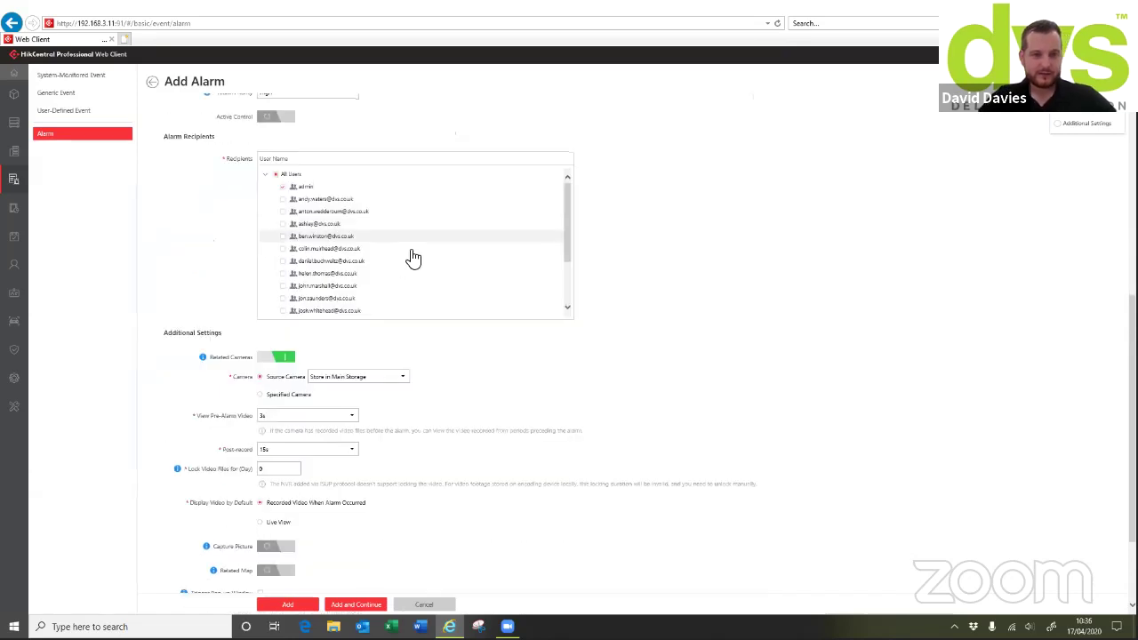
pyautogui.scroll(2, 352, 195)
pyautogui.scroll(-1, 296, 285)
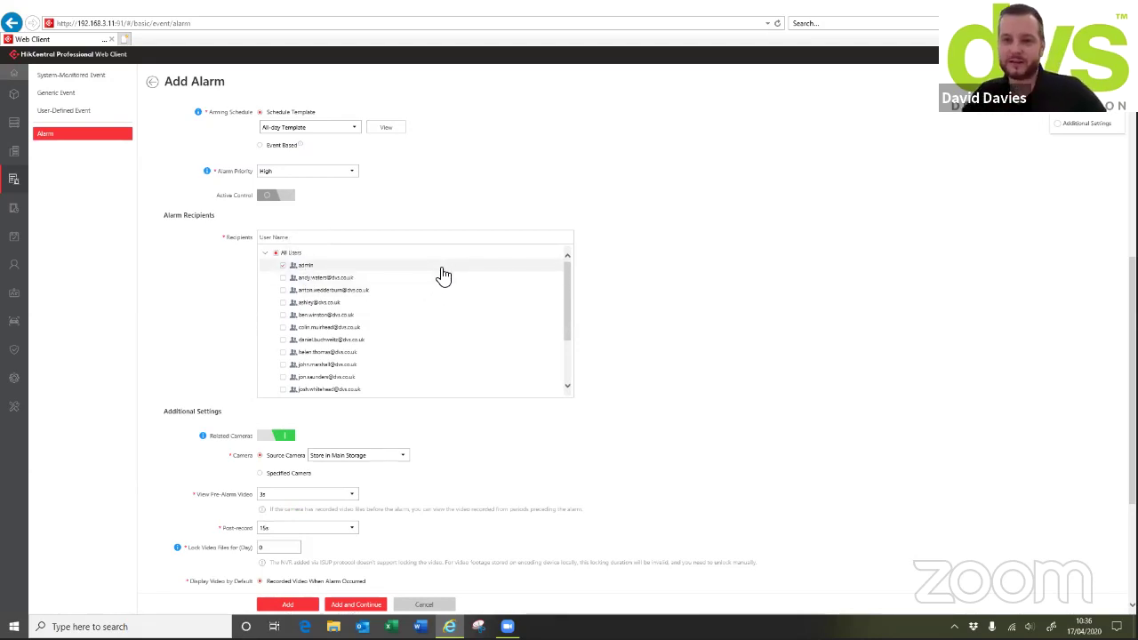
pyautogui.click(276, 254)
pyautogui.click(275, 255)
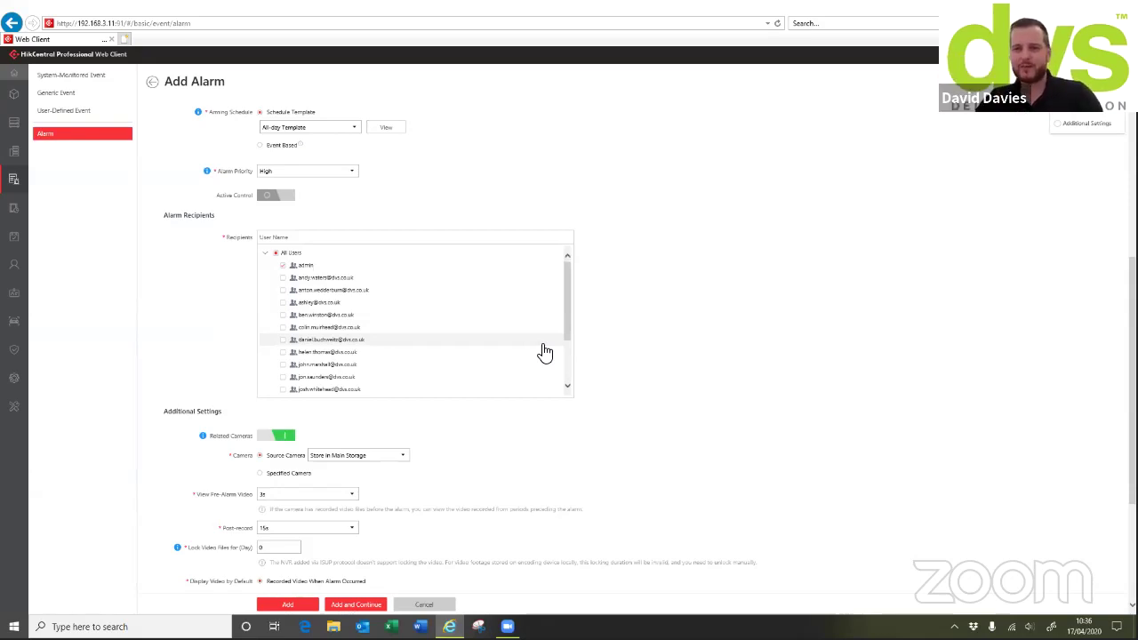
pyautogui.scroll(-1, 956, 336)
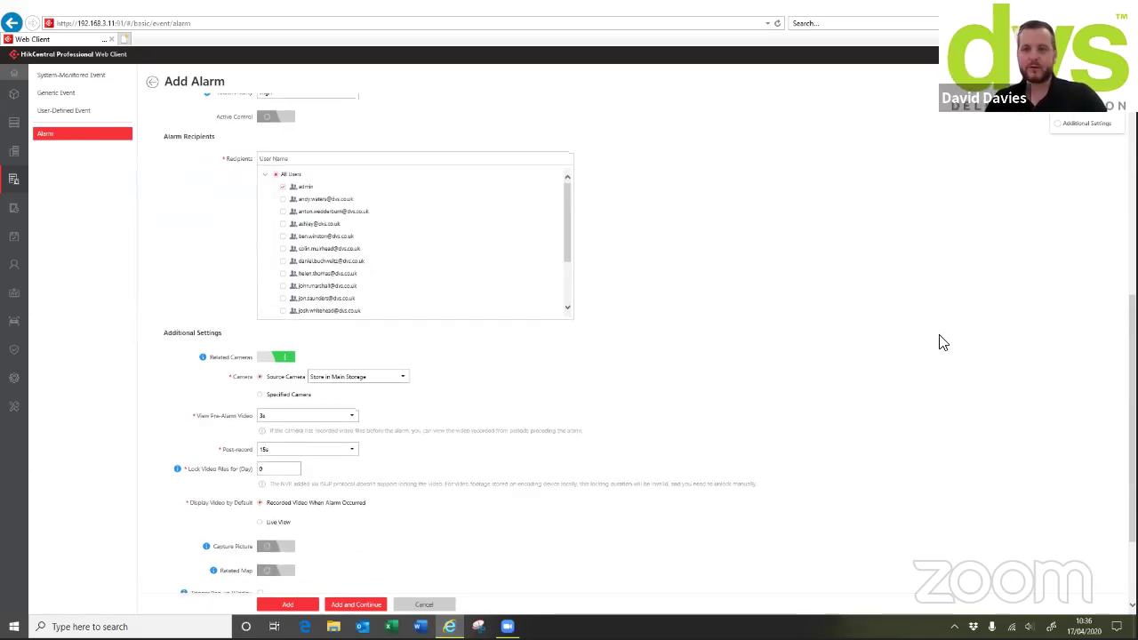
pyautogui.scroll(-2, 489, 300)
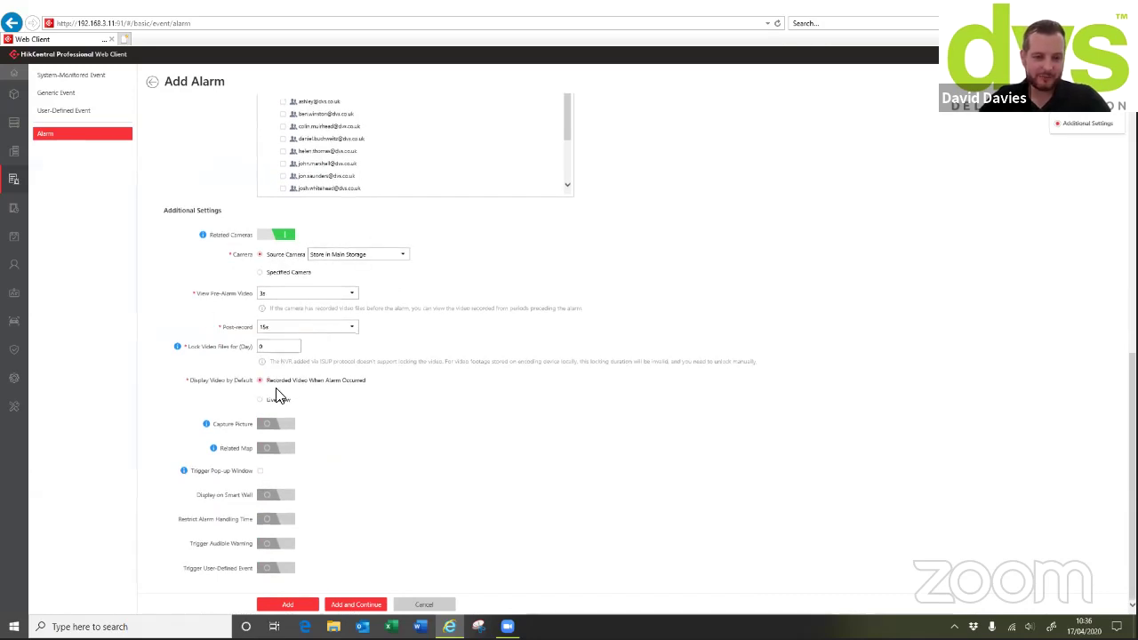
# Turn on Related Map, alarm pop-up window, and display on smart wall
pyautogui.click(276, 449)
pyautogui.scroll(-1, 419, 408)
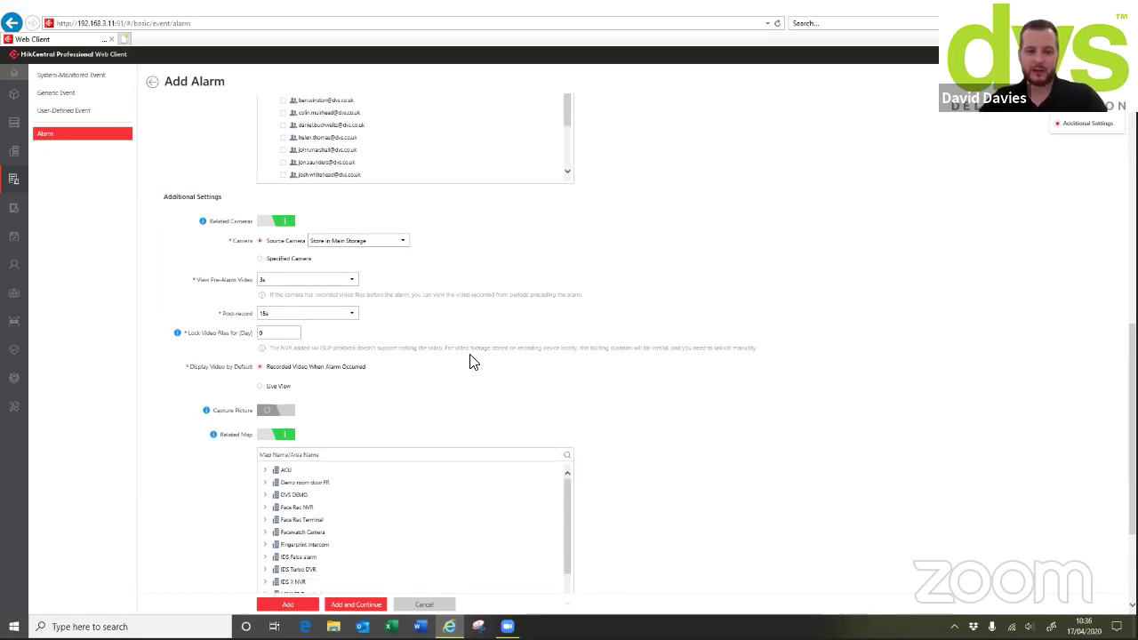
pyautogui.scroll(-3, 520, 389)
pyautogui.scroll(-1, 508, 378)
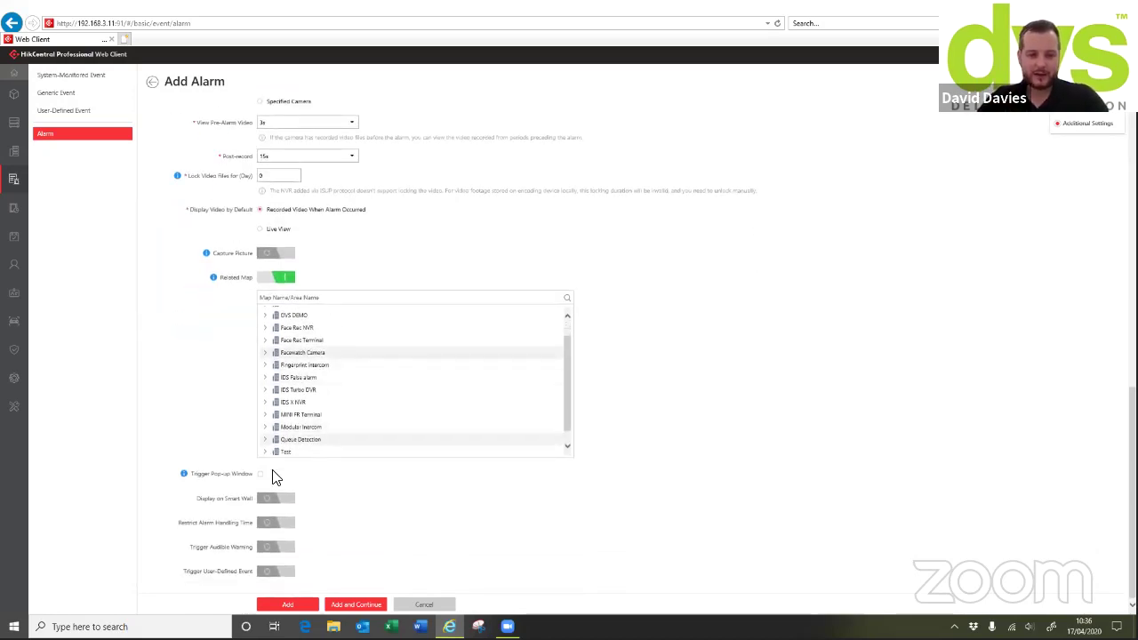
pyautogui.click(260, 474)
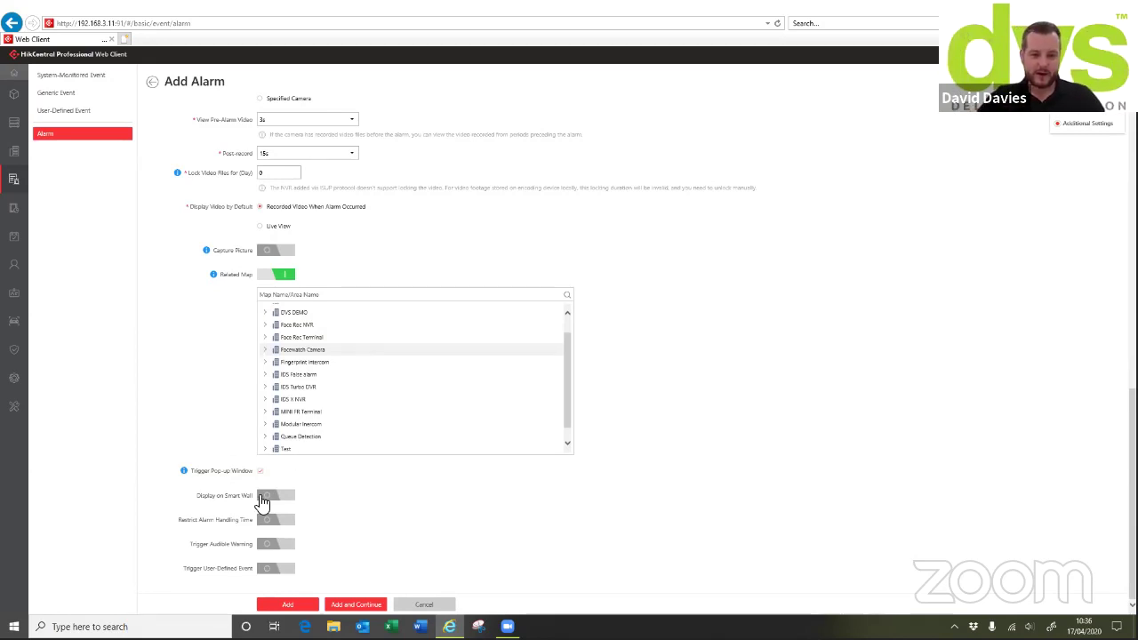
pyautogui.click(263, 497)
pyautogui.scroll(-1, 334, 551)
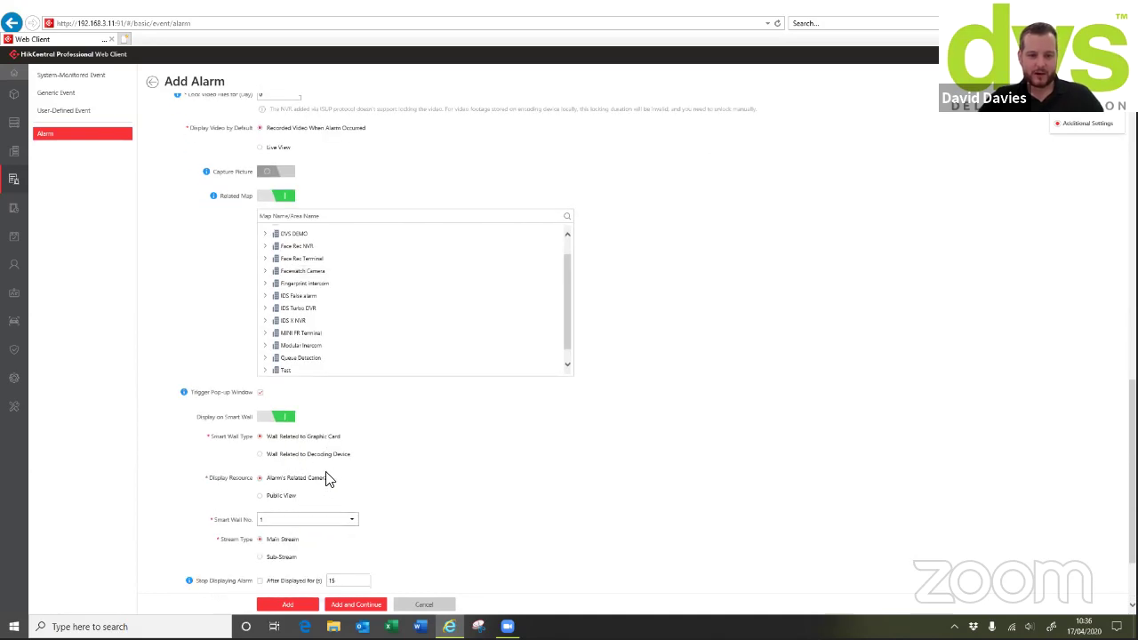
# Use a decoding-device smart wall, allow higher-priority replacement, and limit handling time to 3 minutes
pyautogui.click(259, 456)
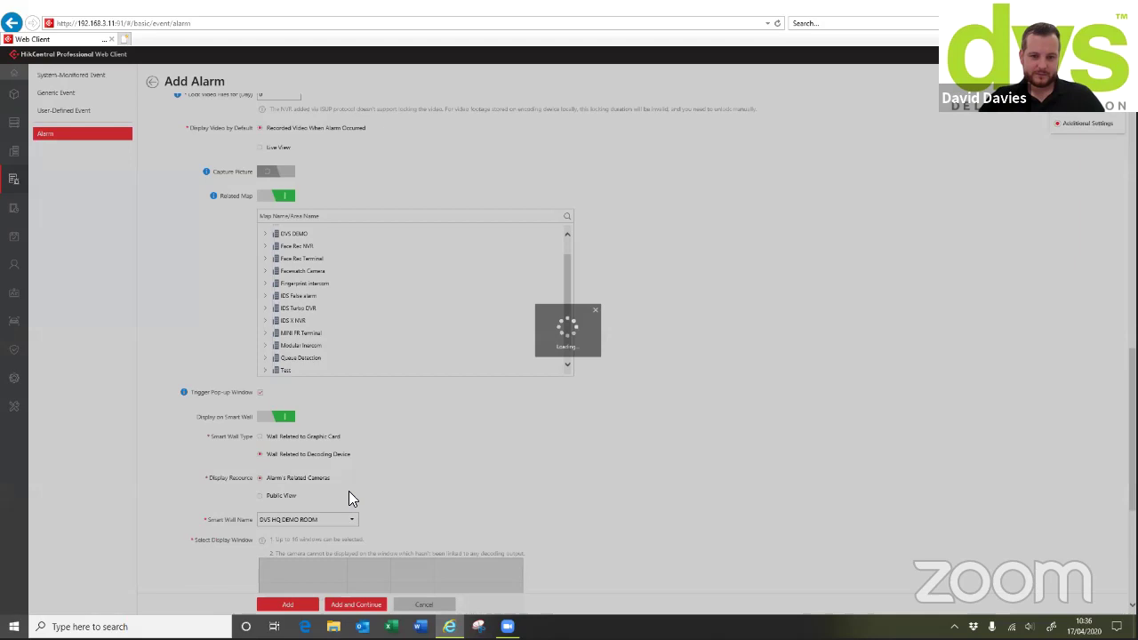
pyautogui.scroll(-3, 405, 496)
pyautogui.scroll(-1, 418, 470)
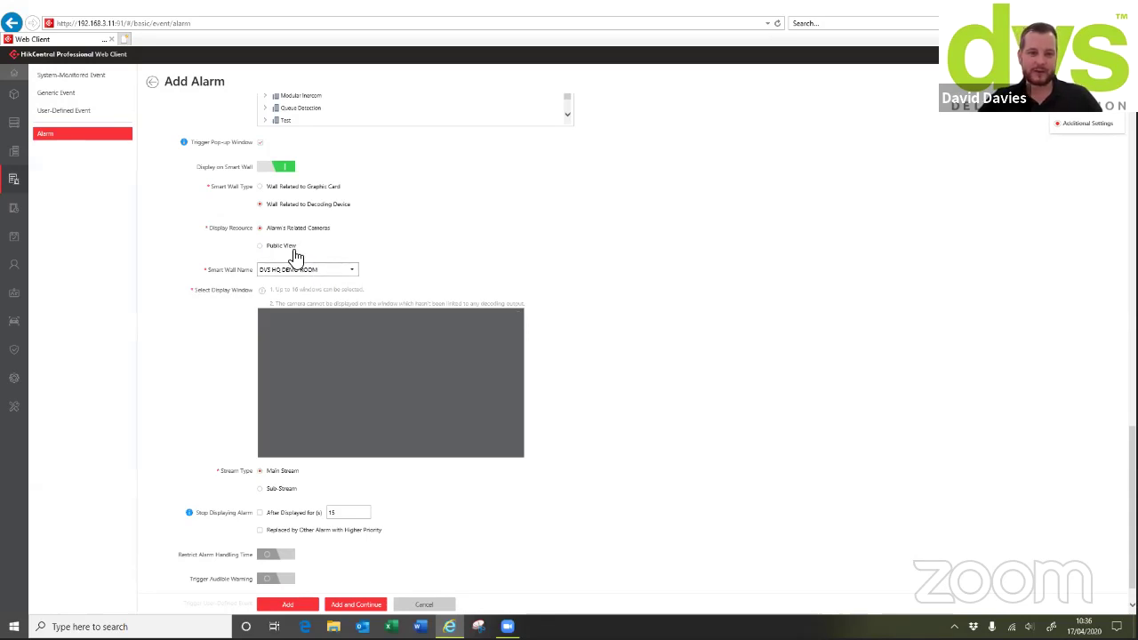
pyautogui.scroll(-2, 321, 473)
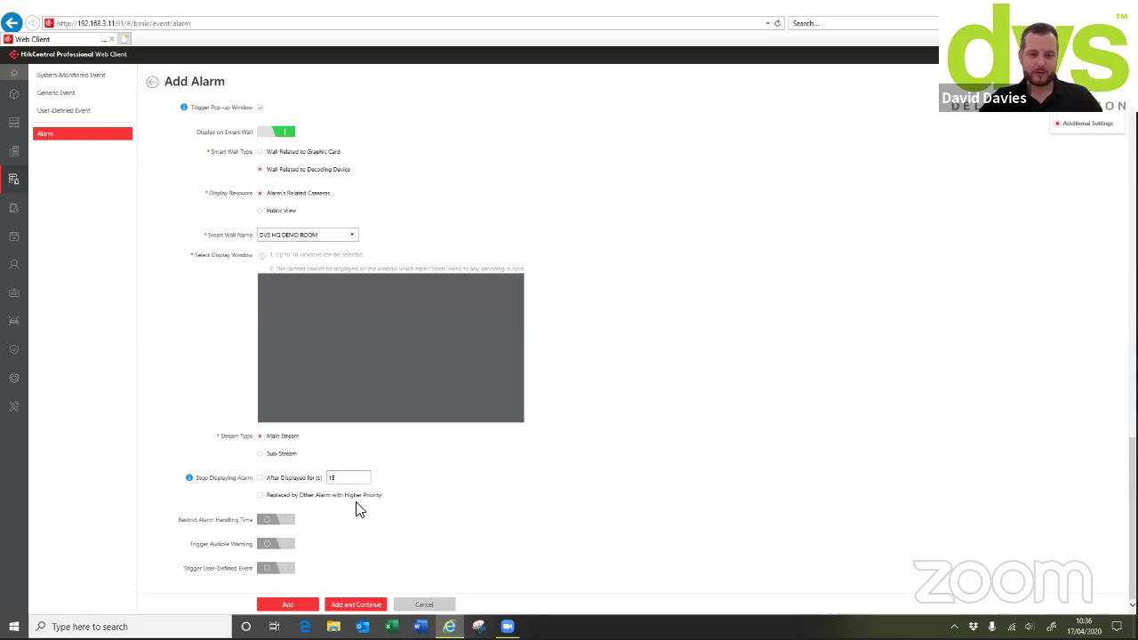
pyautogui.click(263, 496)
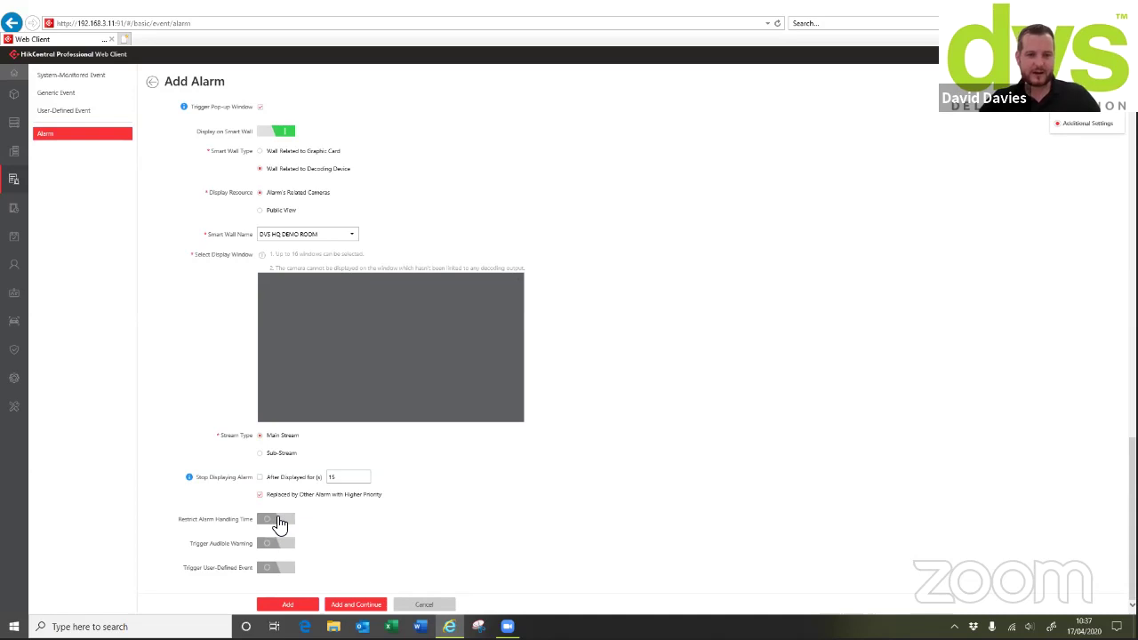
pyautogui.click(279, 524)
pyautogui.scroll(-3, 329, 528)
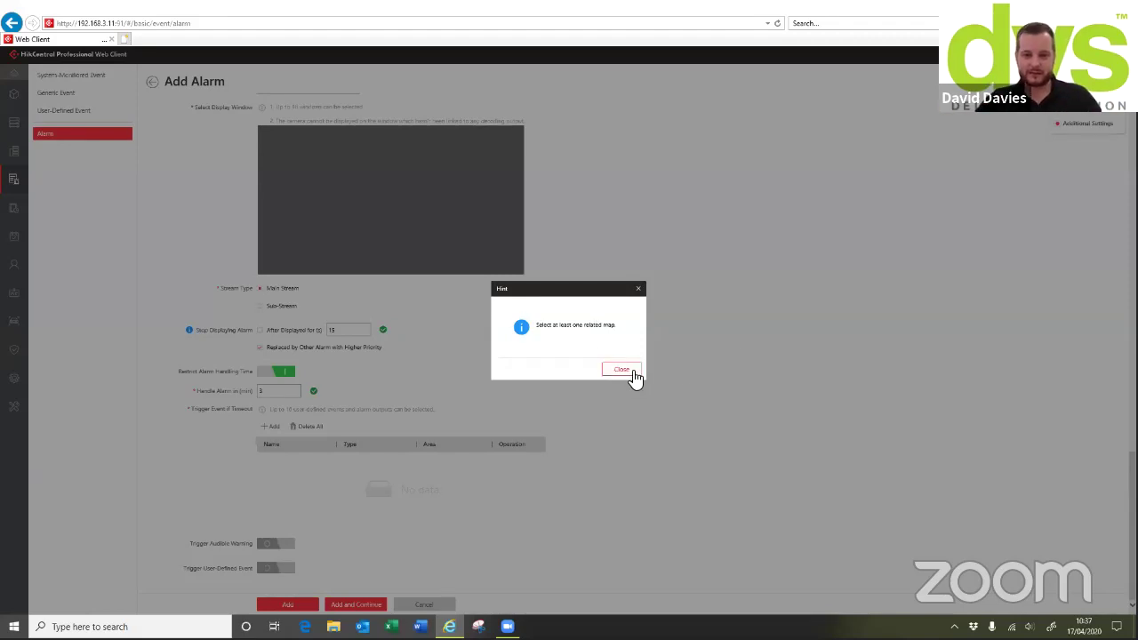
# Dismiss the related map warning, turn off Related Map, and retry saving the alarm
pyautogui.click(628, 371)
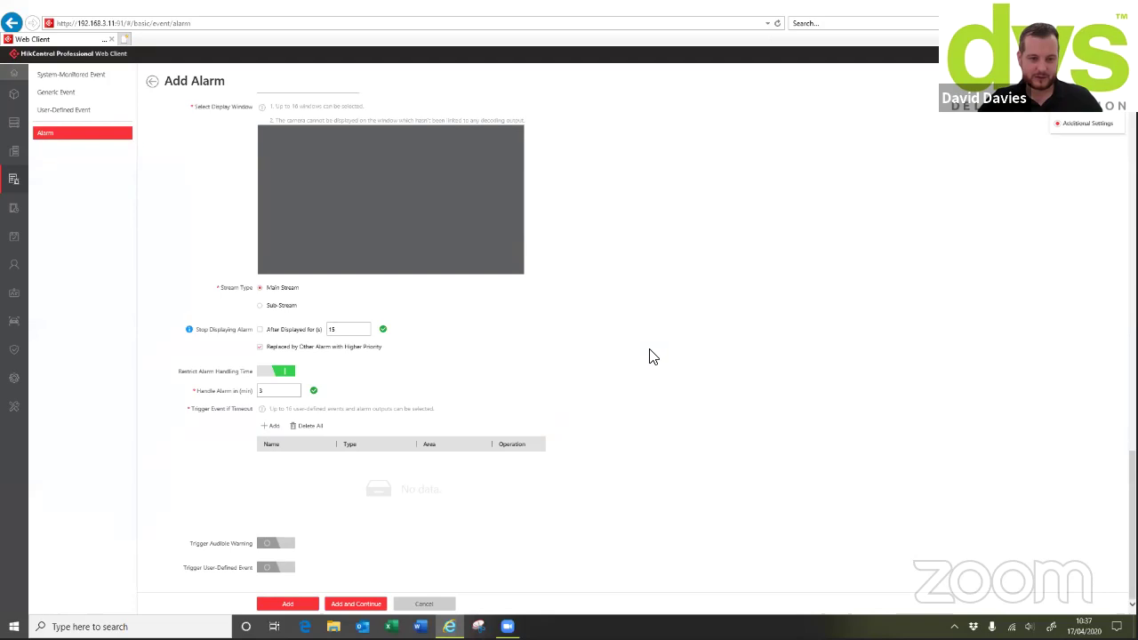
pyautogui.scroll(5, 647, 353)
pyautogui.scroll(1, 264, 231)
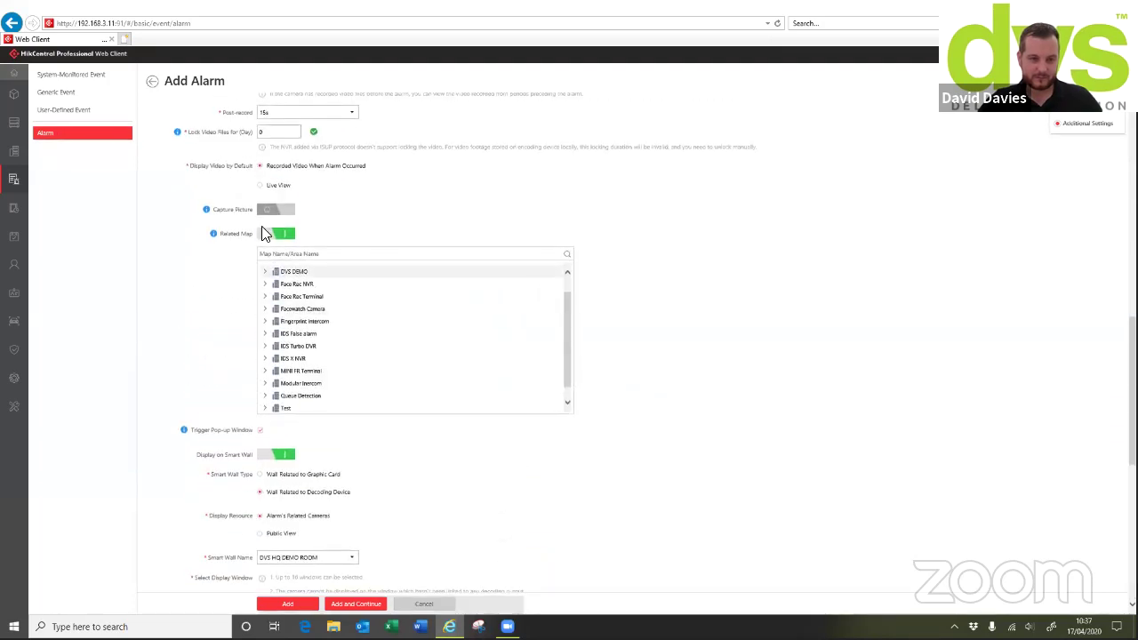
pyautogui.click(266, 232)
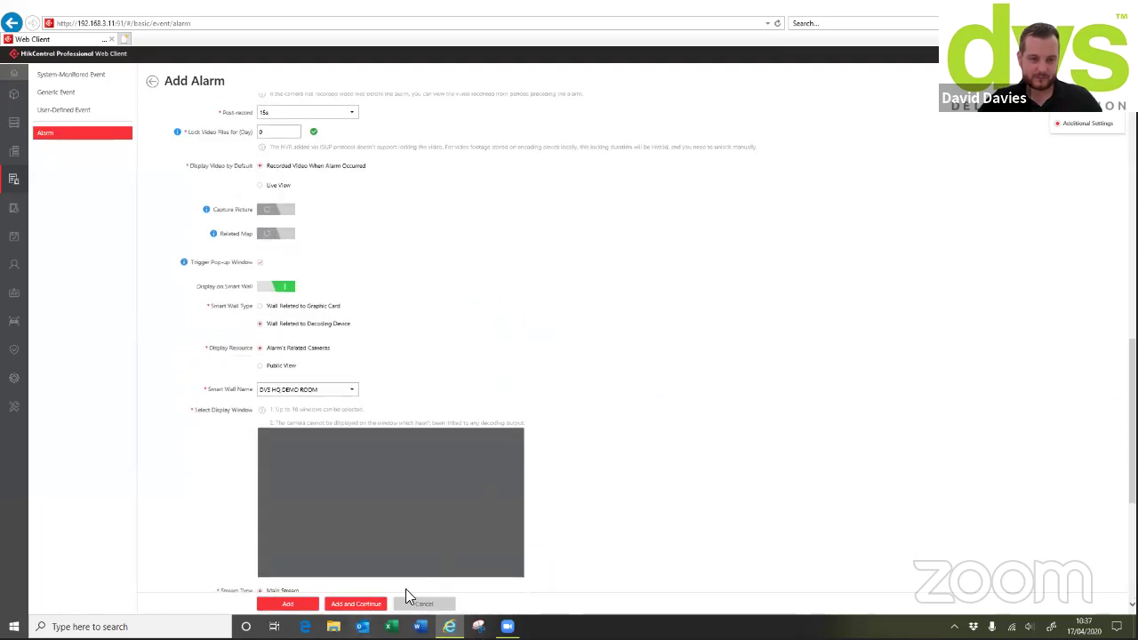
pyautogui.scroll(-2, 406, 599)
pyautogui.click(293, 605)
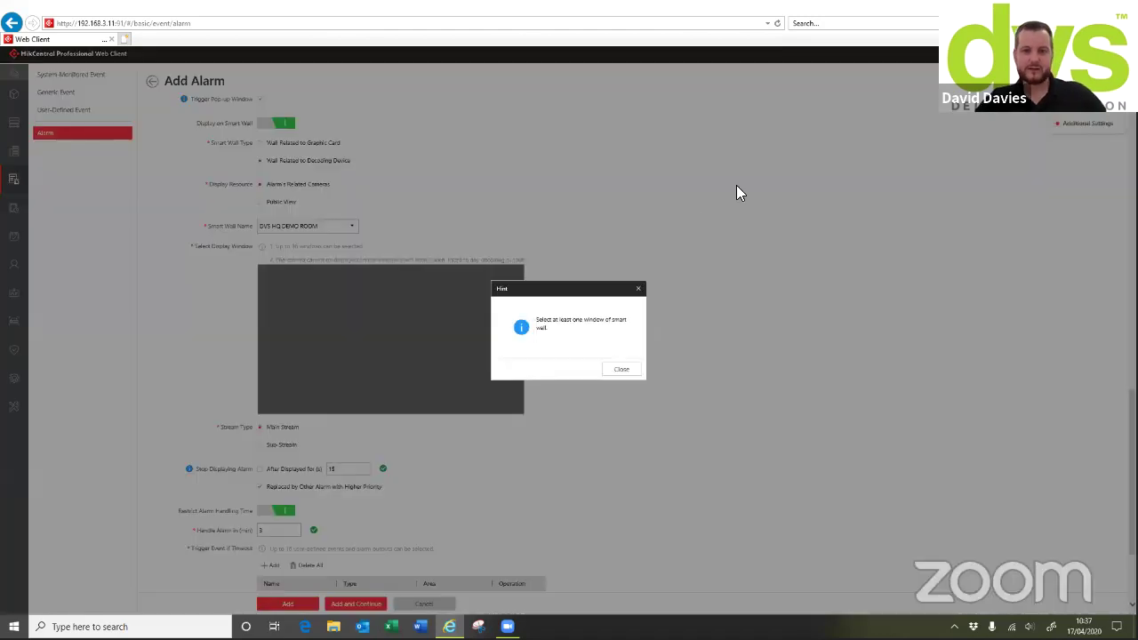
# Choose a smart wall display window, turn off the handling time limit, and save the alarm
pyautogui.click(619, 369)
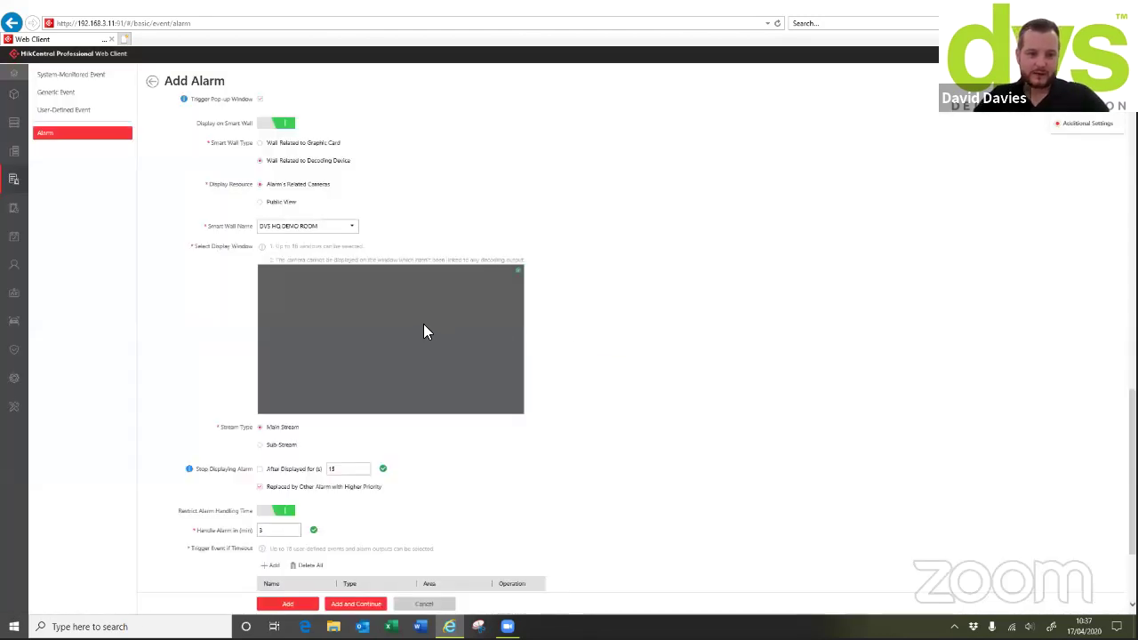
pyautogui.click(516, 270)
pyautogui.scroll(-3, 421, 422)
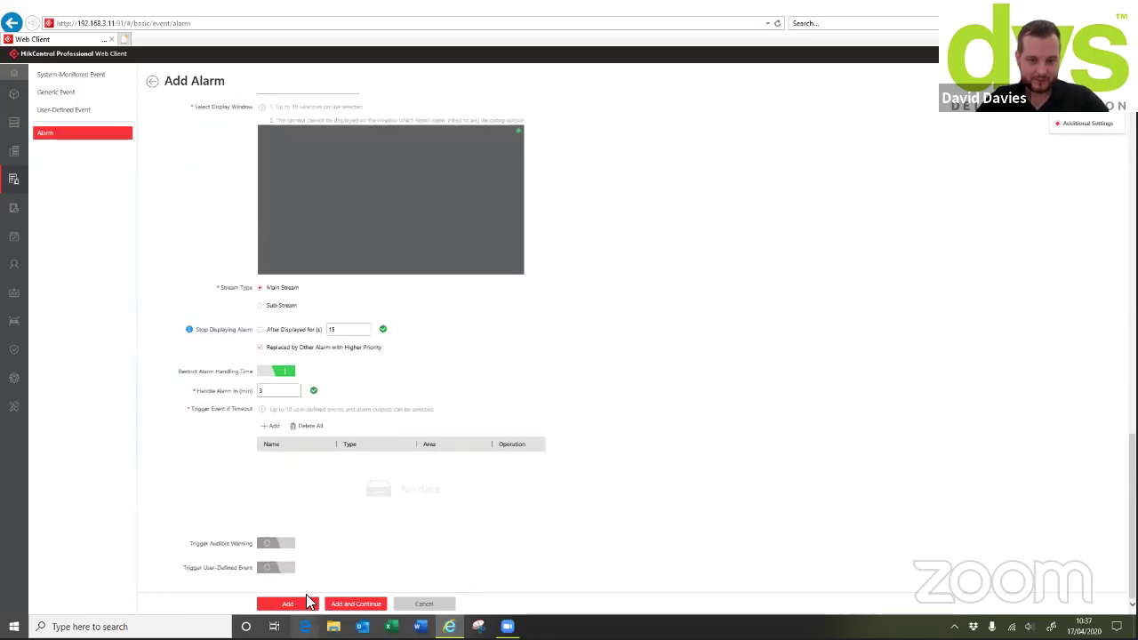
pyautogui.click(299, 603)
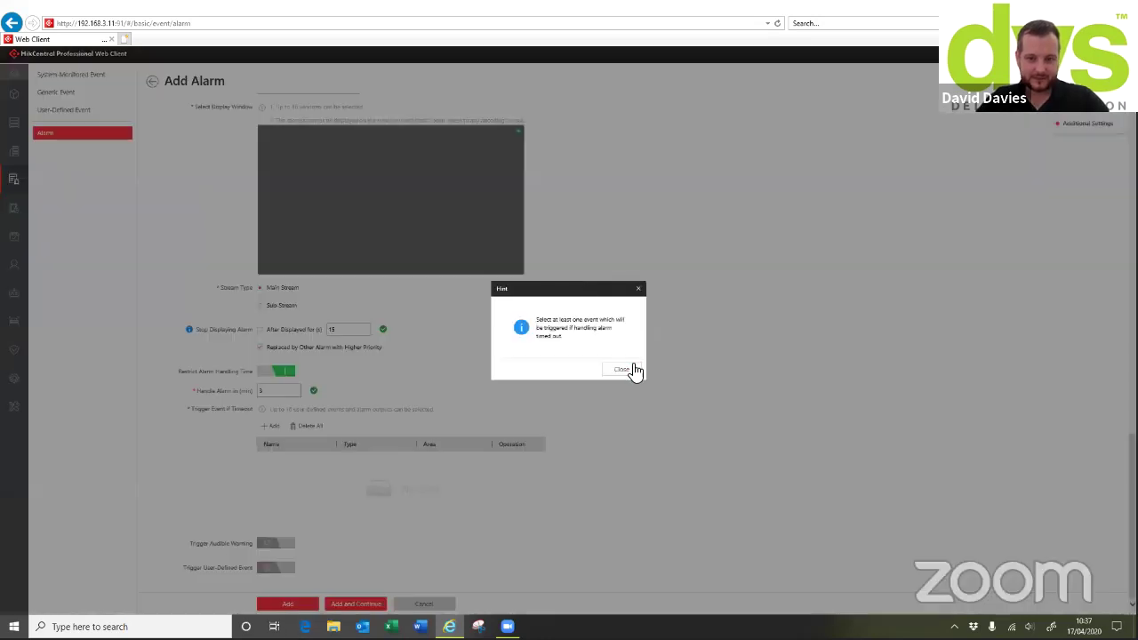
pyautogui.click(622, 369)
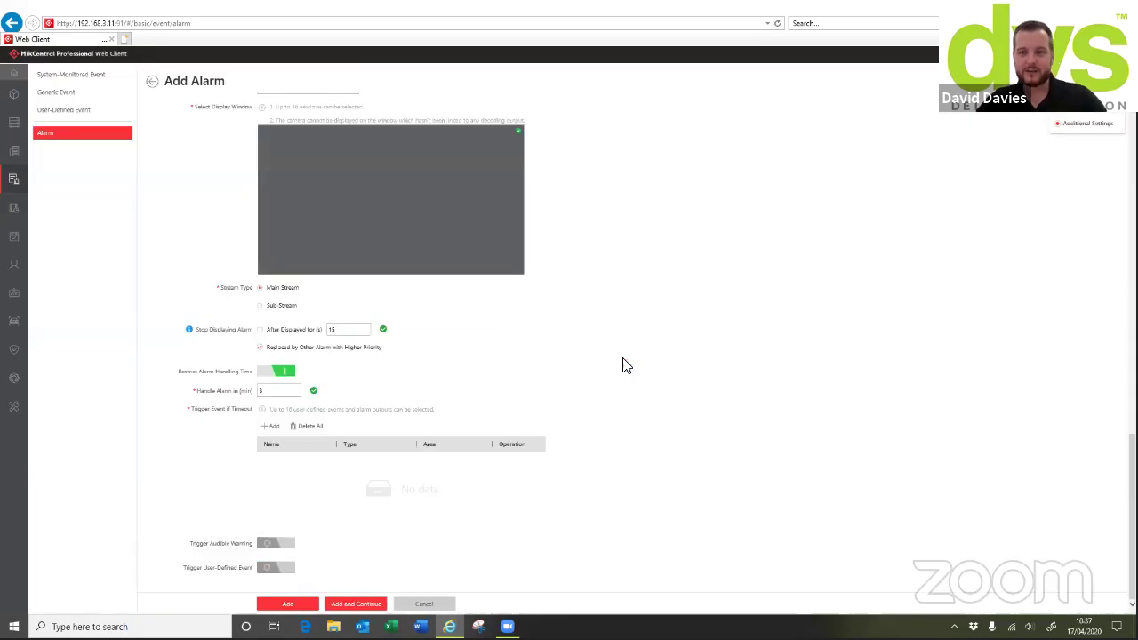
pyautogui.click(275, 372)
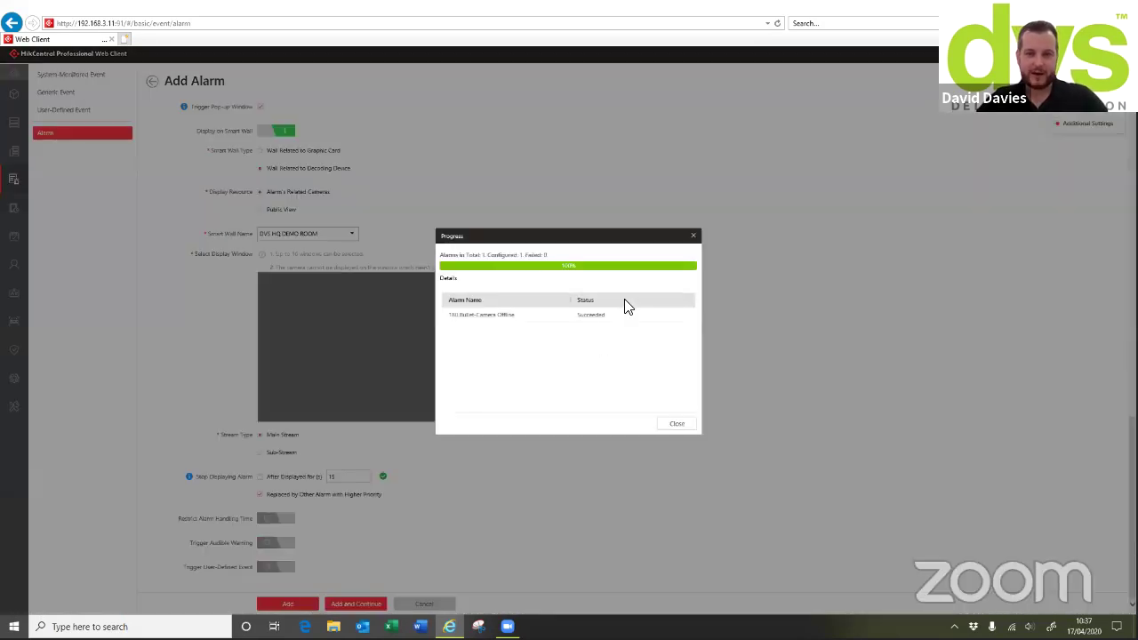
pyautogui.click(676, 423)
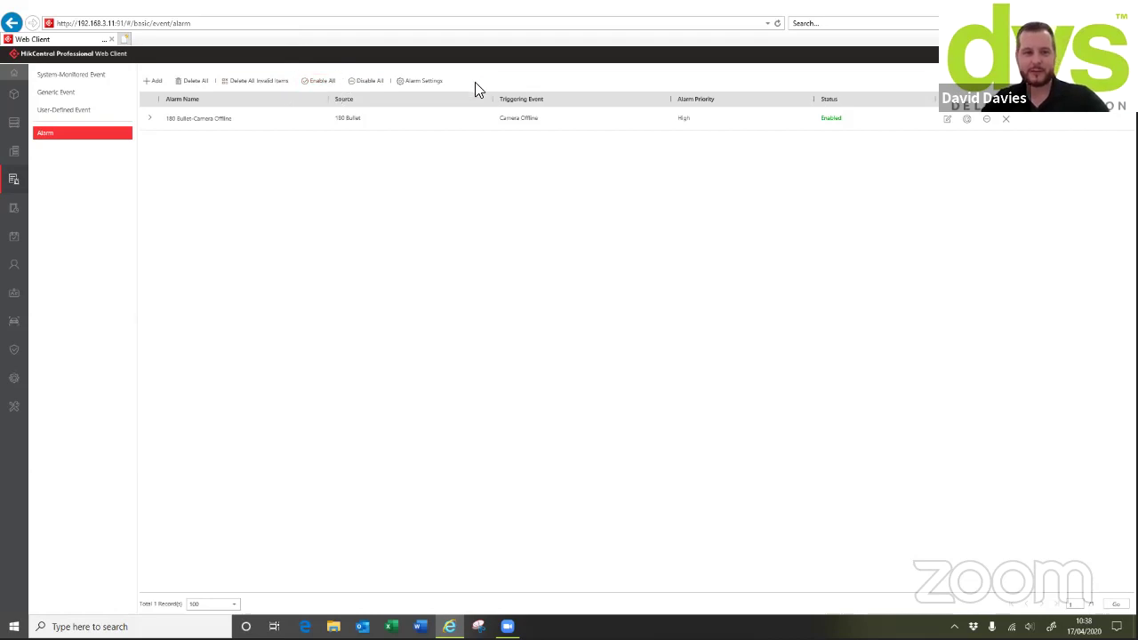
# In Alarm Settings, skip a new priority level and add category 'False alarm dont worry'
pyautogui.click(433, 83)
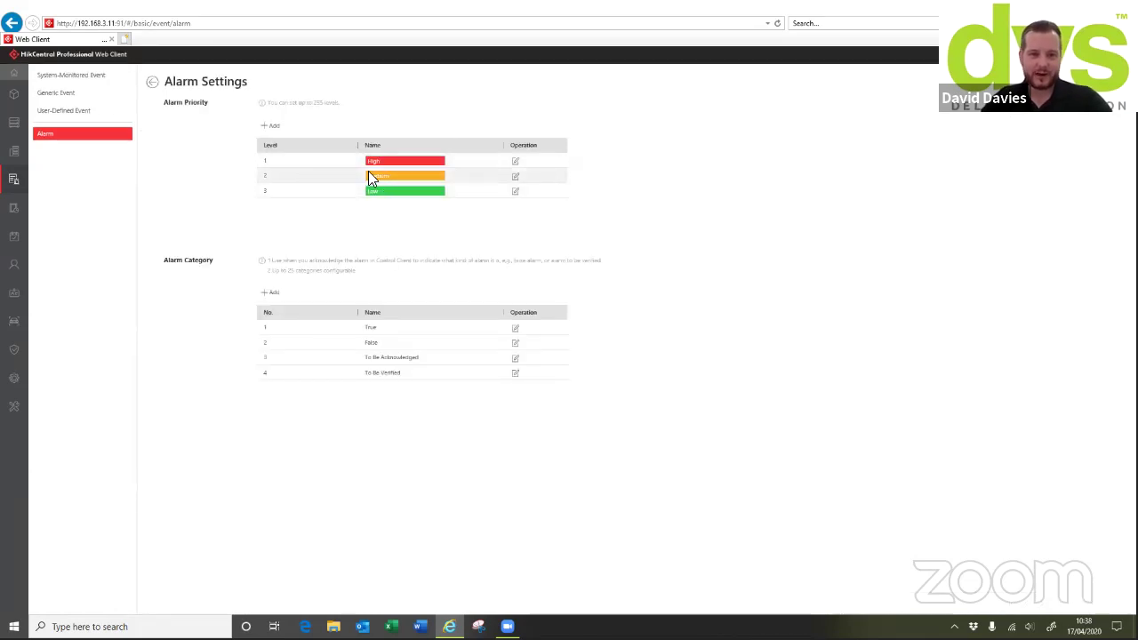
pyautogui.click(272, 125)
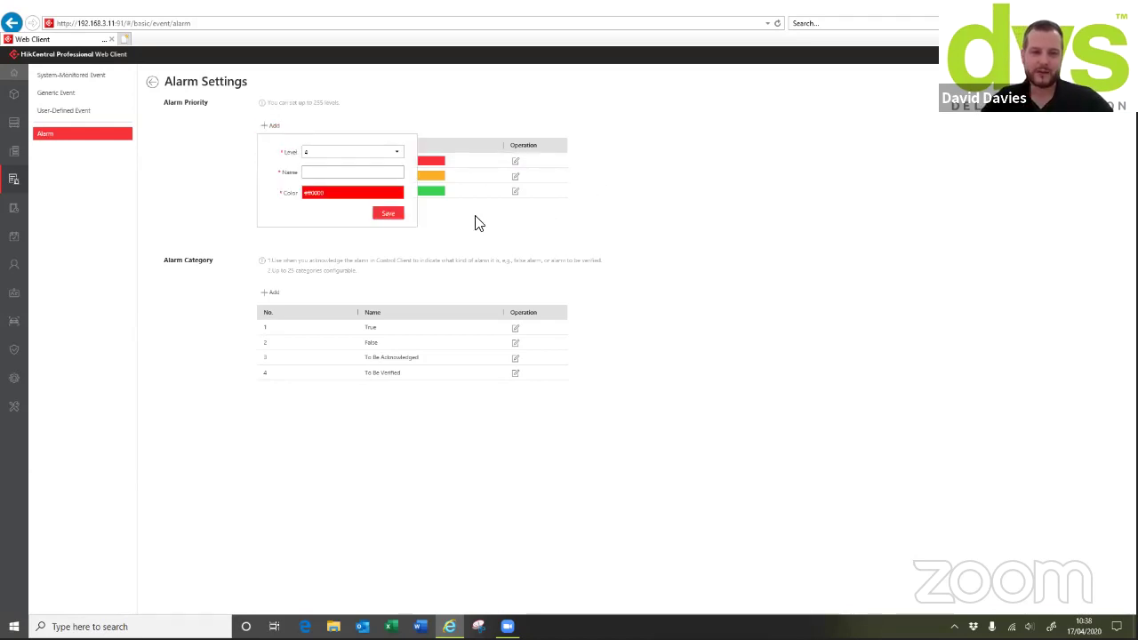
pyautogui.click(551, 222)
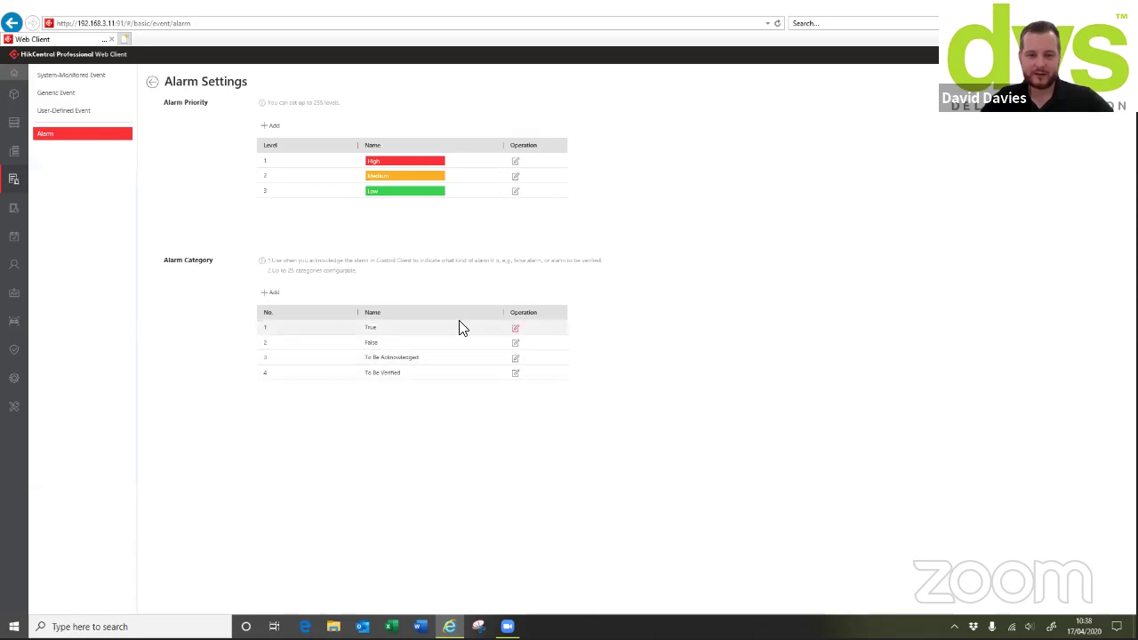
pyautogui.click(271, 293)
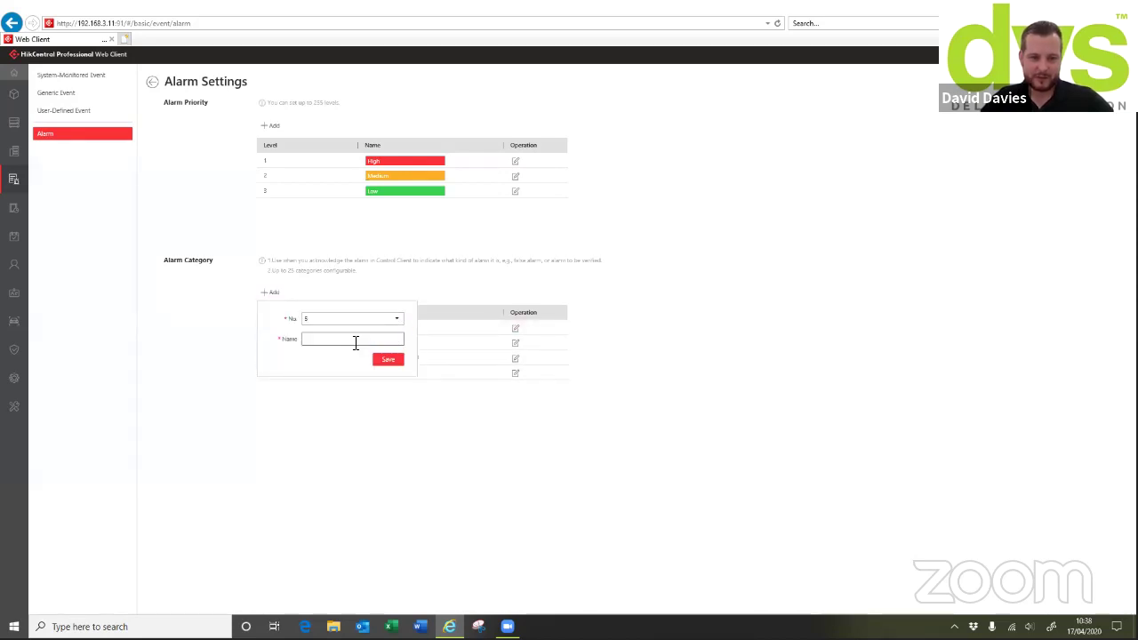
pyautogui.click(355, 341)
pyautogui.write('Fa')
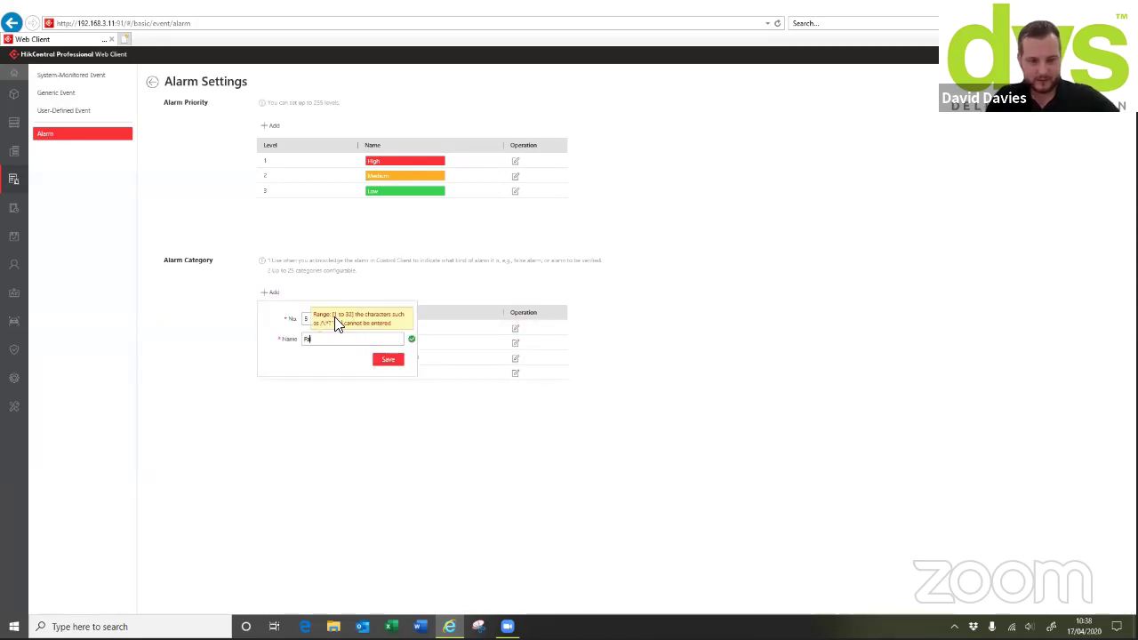
pyautogui.write('lse alarm')
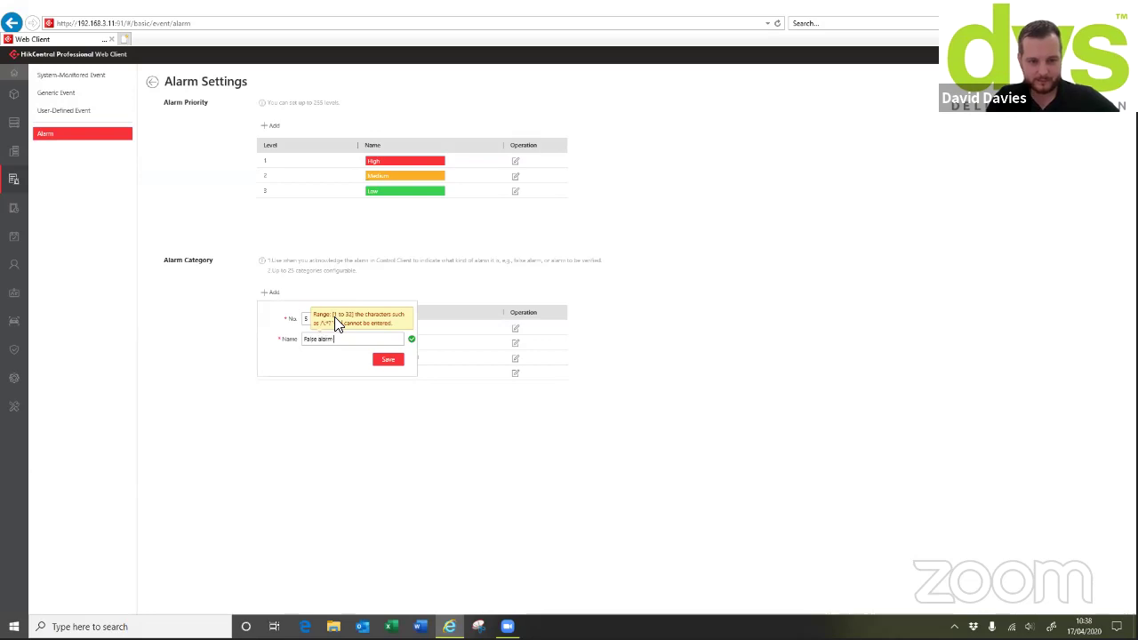
pyautogui.write(' dont worry')
pyautogui.click(386, 360)
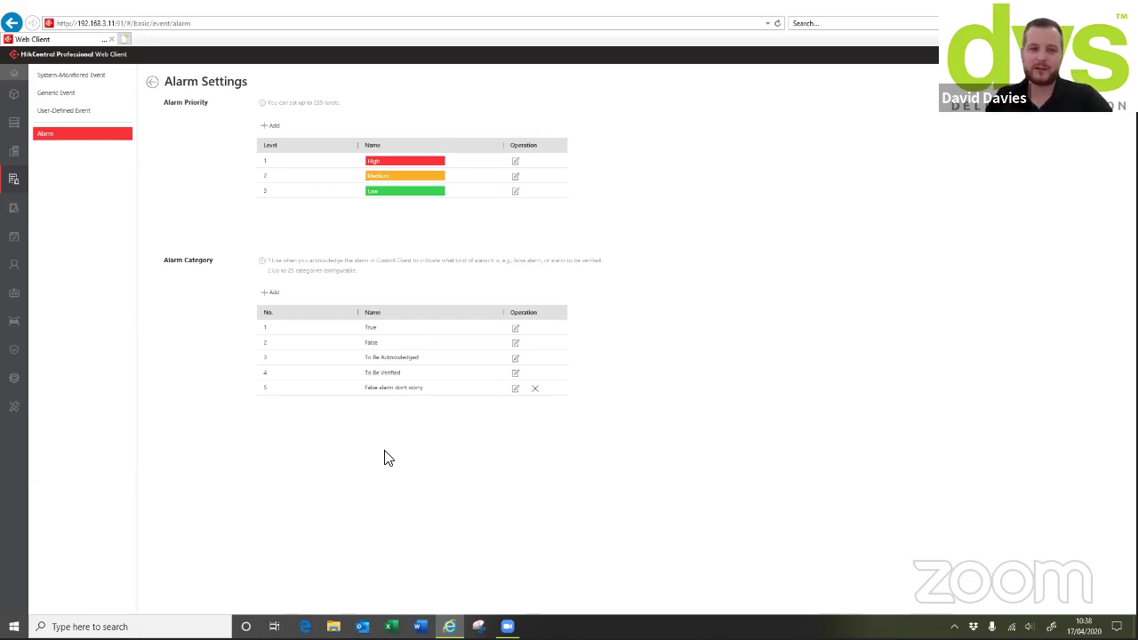
# Go back from the alarm details and open the Access Level list showing level '247'
pyautogui.click(153, 84)
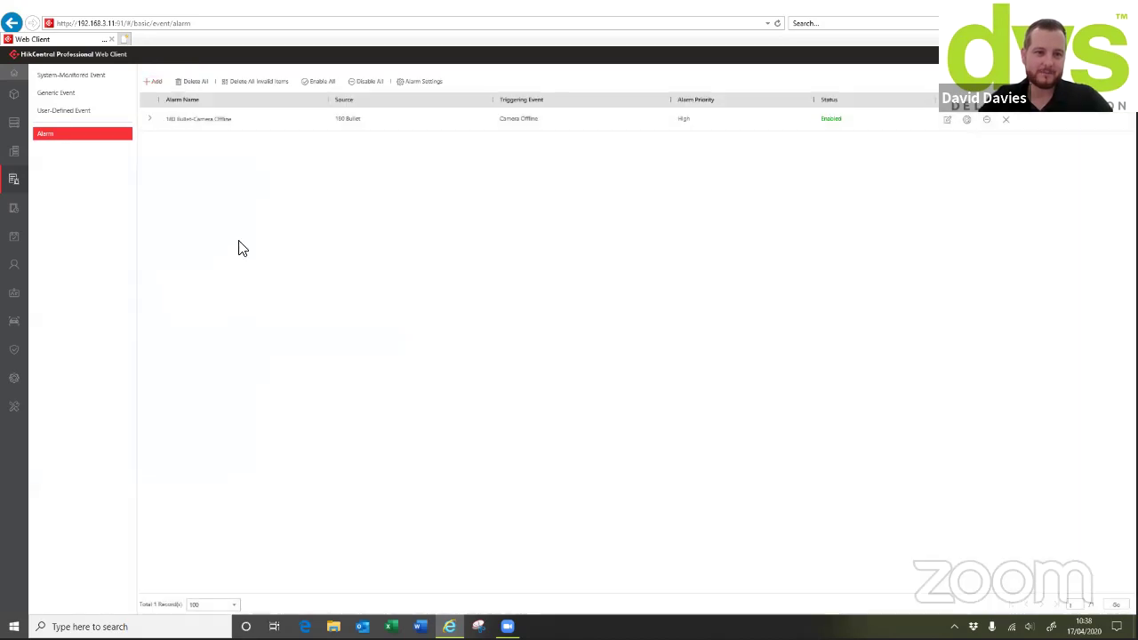
pyautogui.click(21, 213)
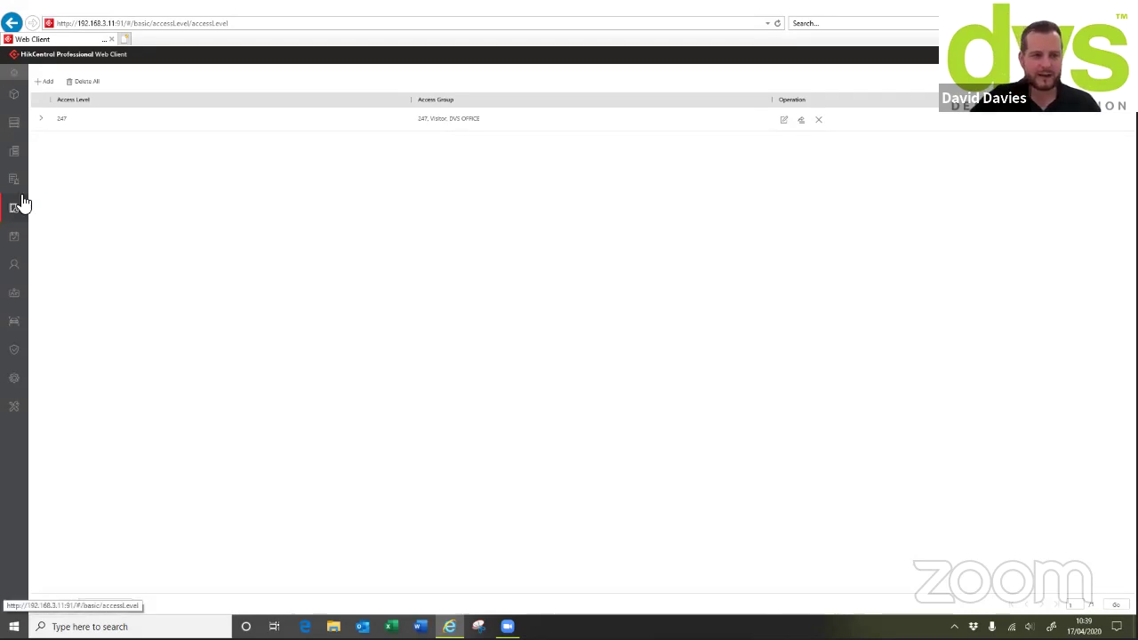
pyautogui.click(44, 81)
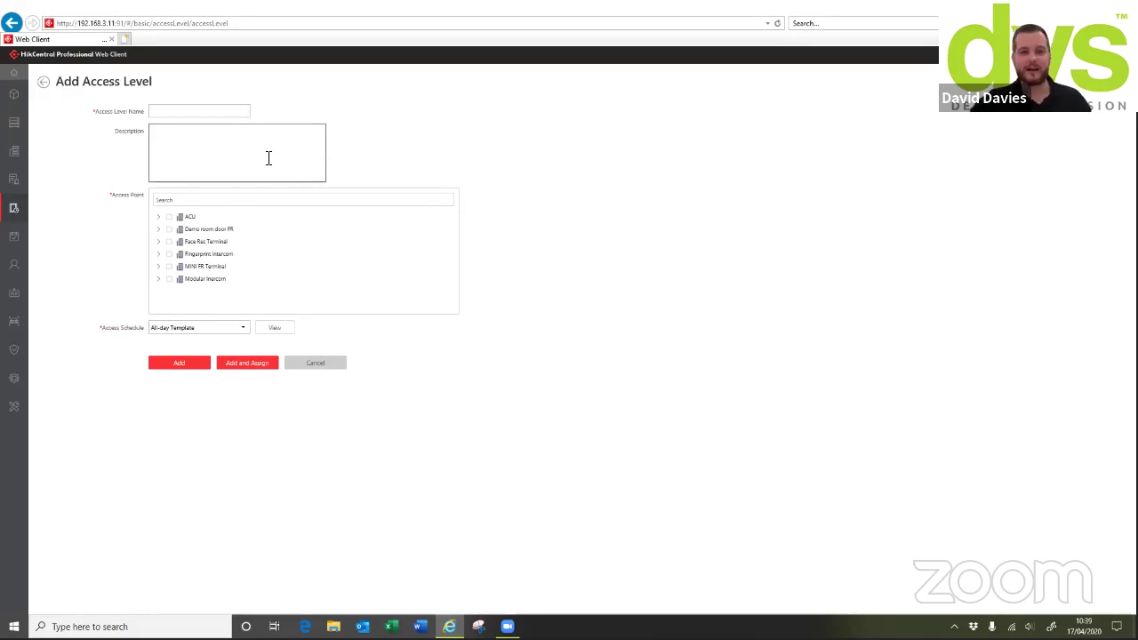
pyautogui.click(180, 111)
pyautogui.write('test')
pyautogui.click(185, 155)
pyautogui.write('a')
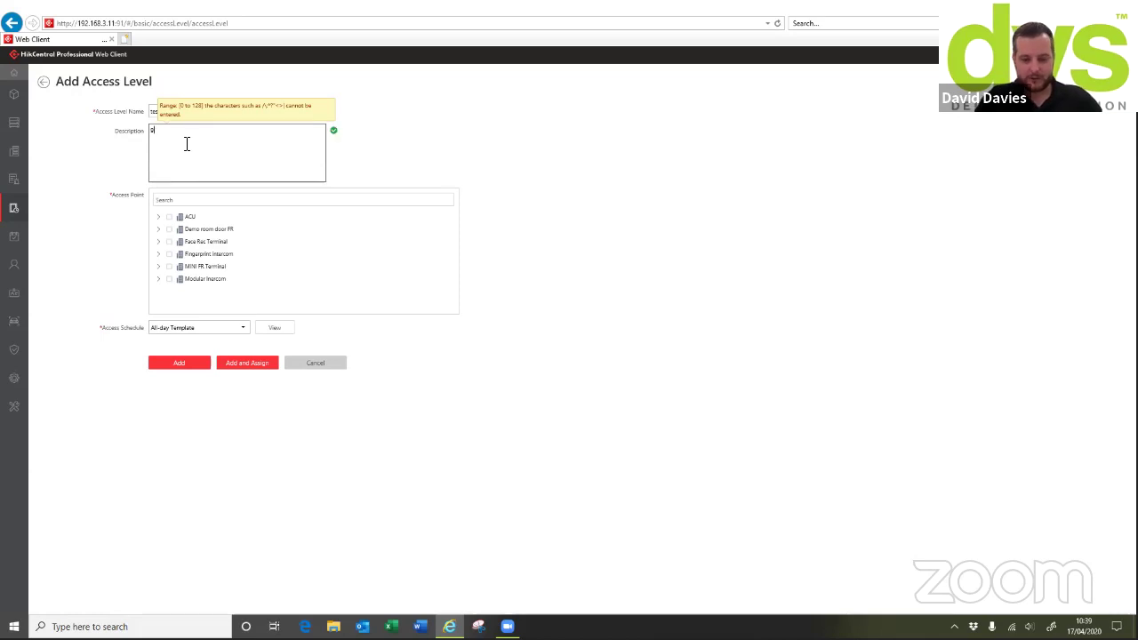
pyautogui.write('8-5')
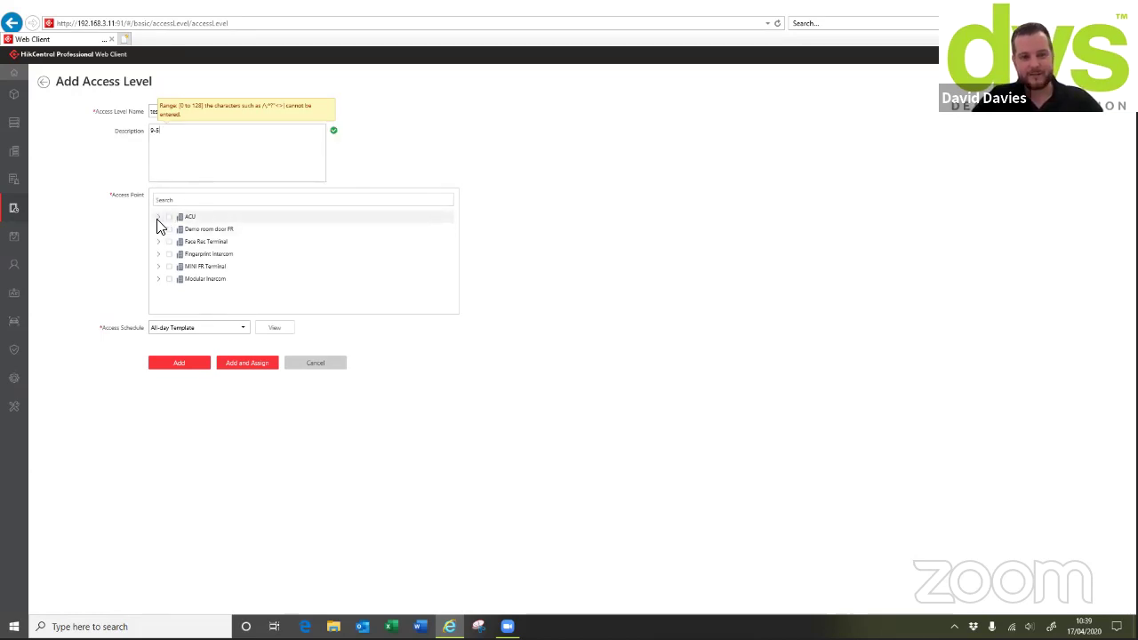
pyautogui.click(300, 365)
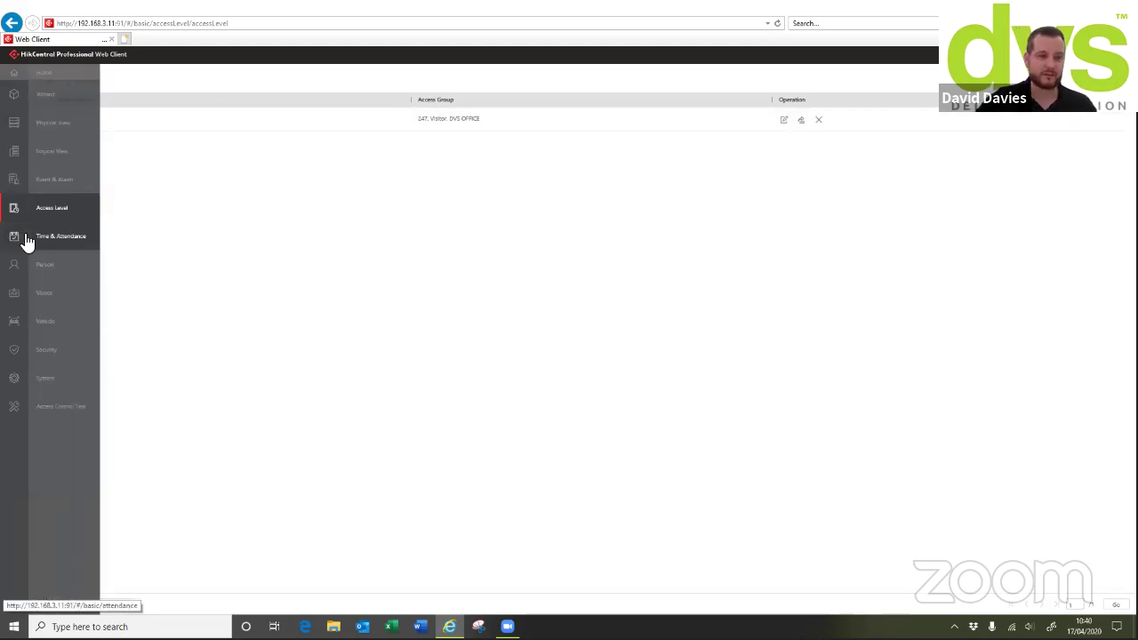
# Open the Time & Attendance settings and dismiss the stray browser context menu
pyautogui.click(58, 238)
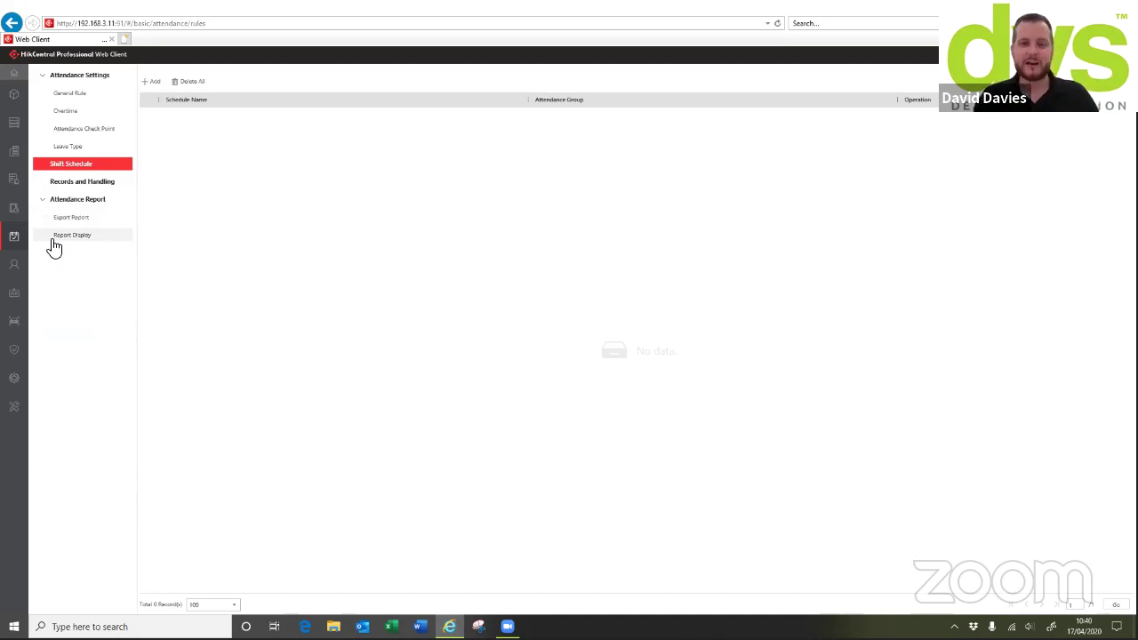
pyautogui.rightClick(4, 207)
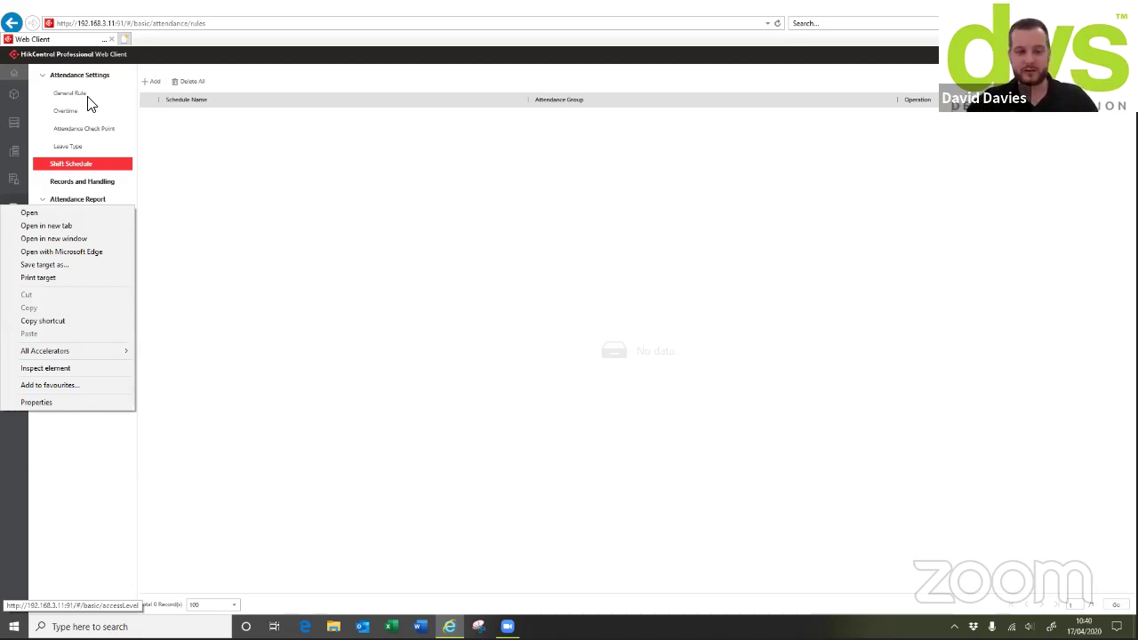
pyautogui.click(272, 214)
# Review the attendance rules, overtime, check points, leave types and shifts, ending on yesterday's empty daily Records and Handling
pyautogui.click(89, 96)
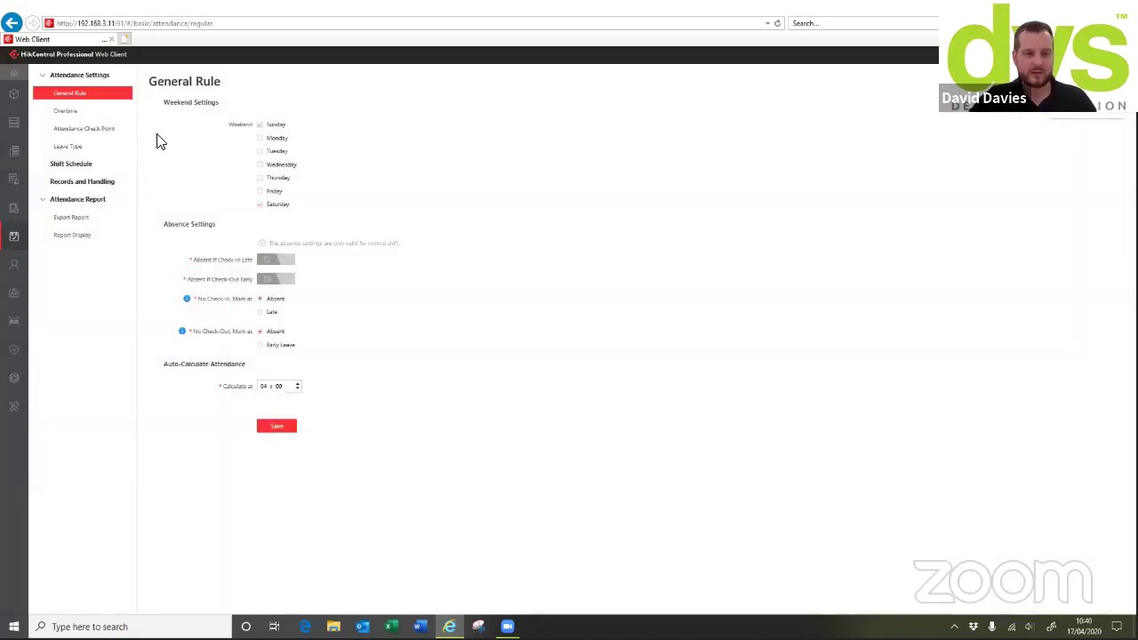
pyautogui.click(92, 111)
pyautogui.click(93, 129)
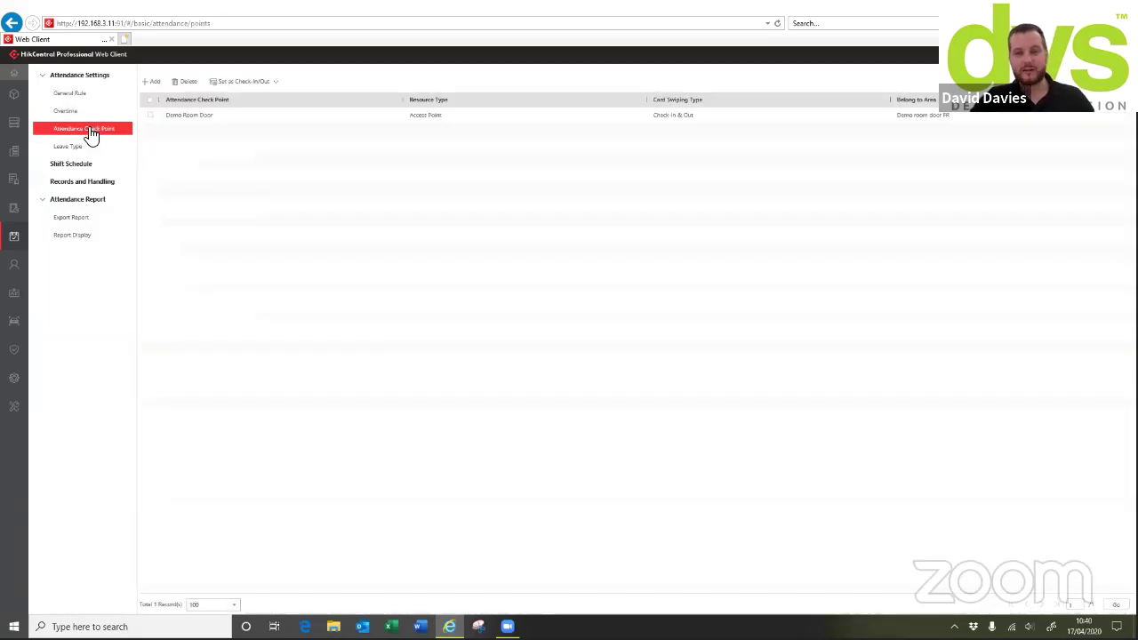
pyautogui.click(79, 145)
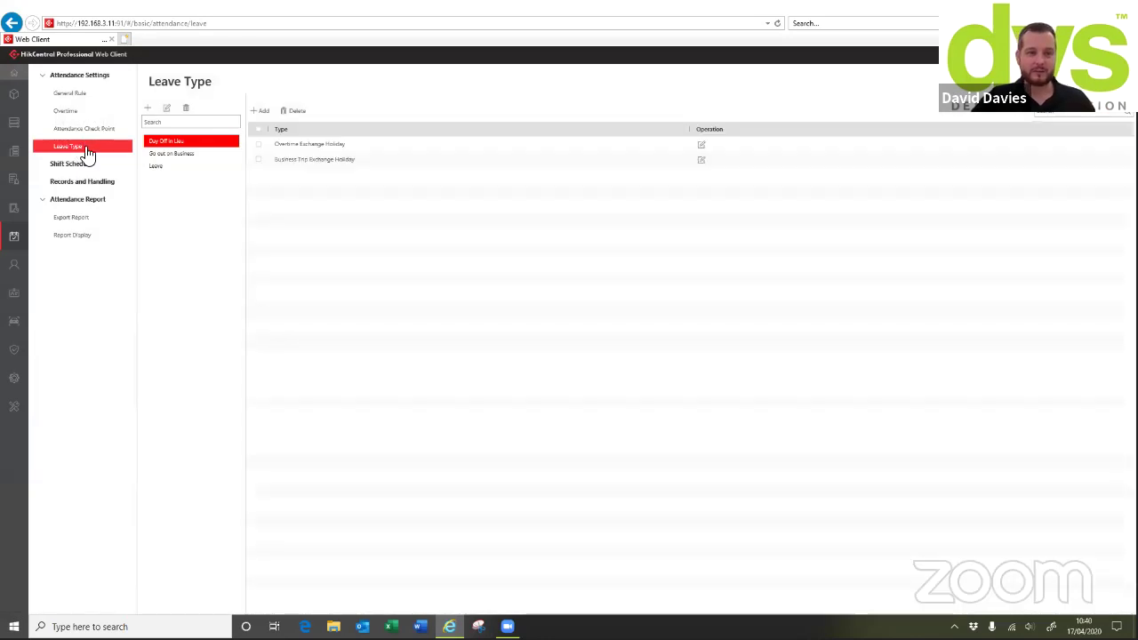
pyautogui.click(89, 166)
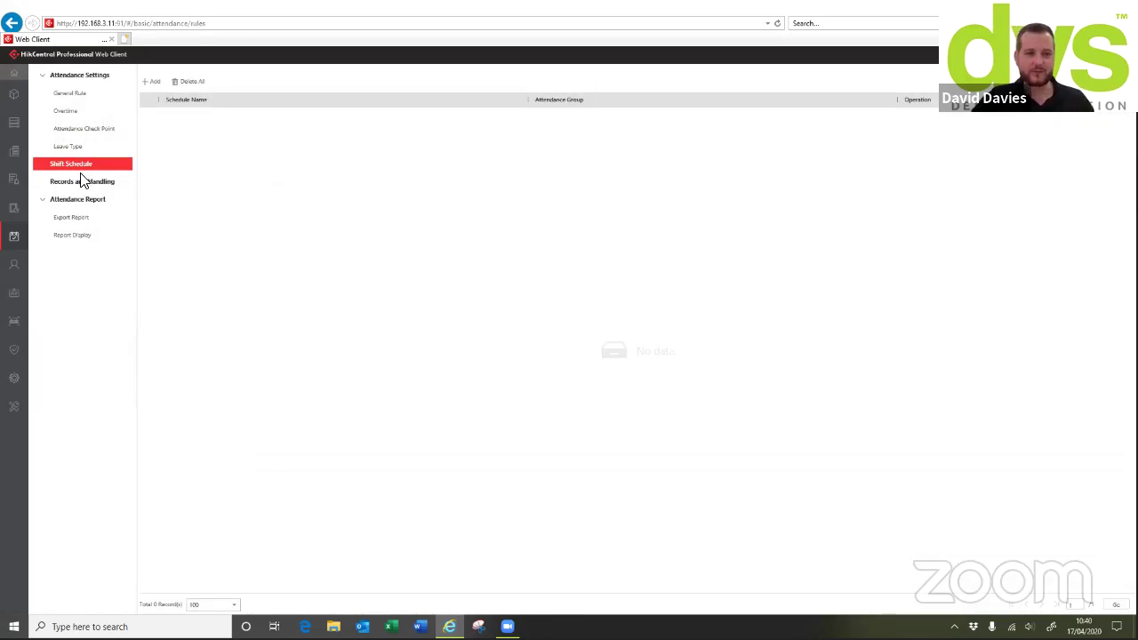
pyautogui.click(85, 183)
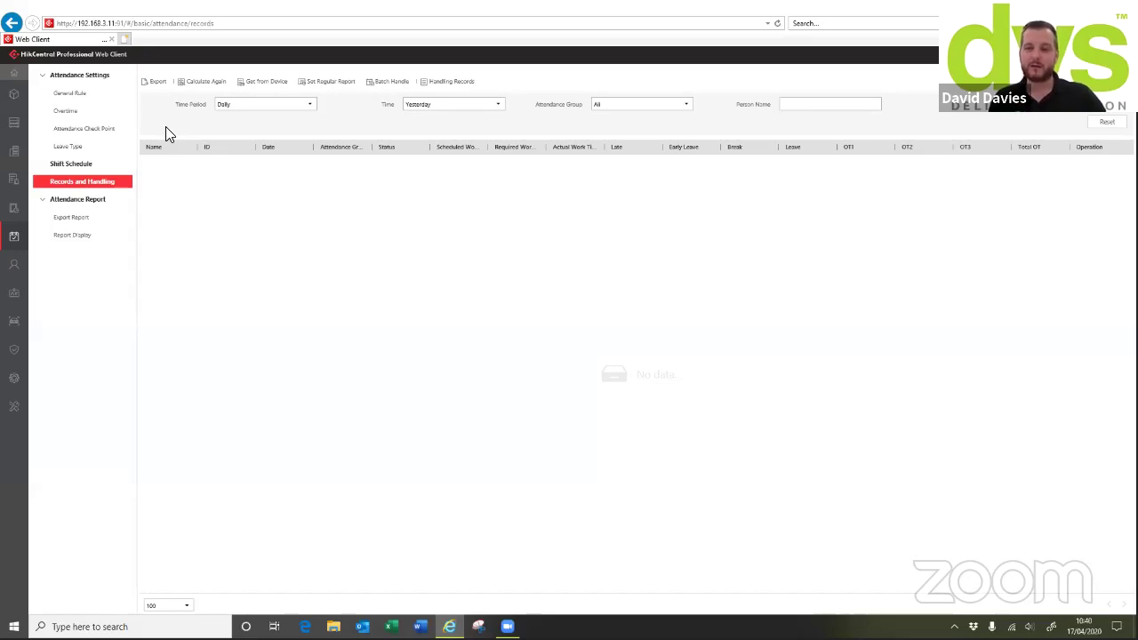
# Collapse and re-expand Attendance Report, then switch to the Person section for DVS HQ
pyautogui.click(56, 201)
pyautogui.click(42, 200)
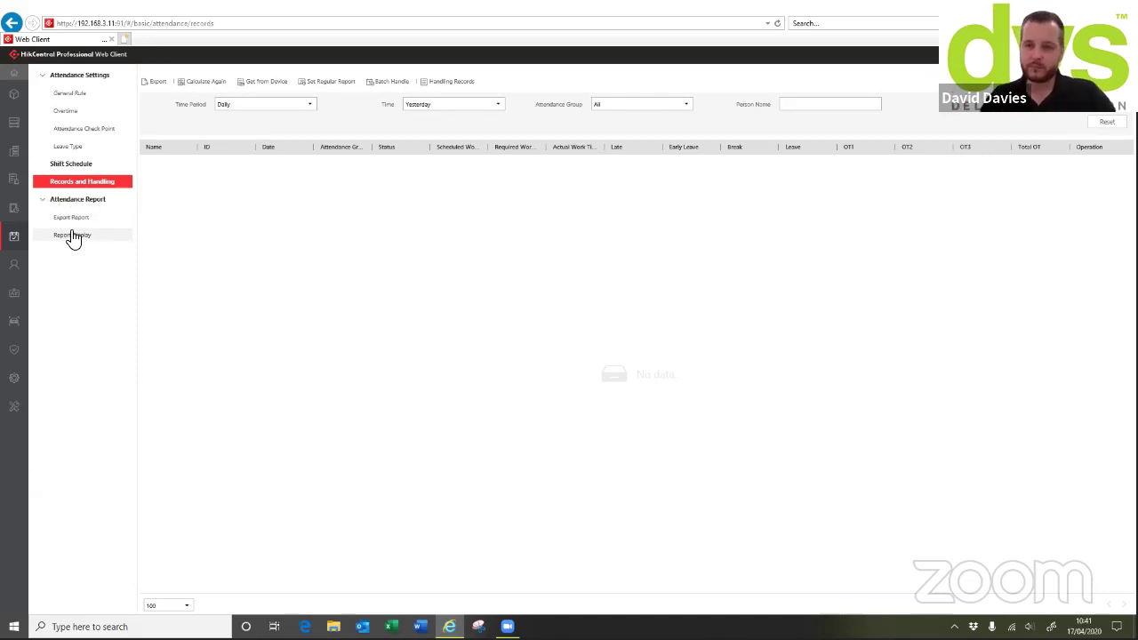
pyautogui.click(15, 270)
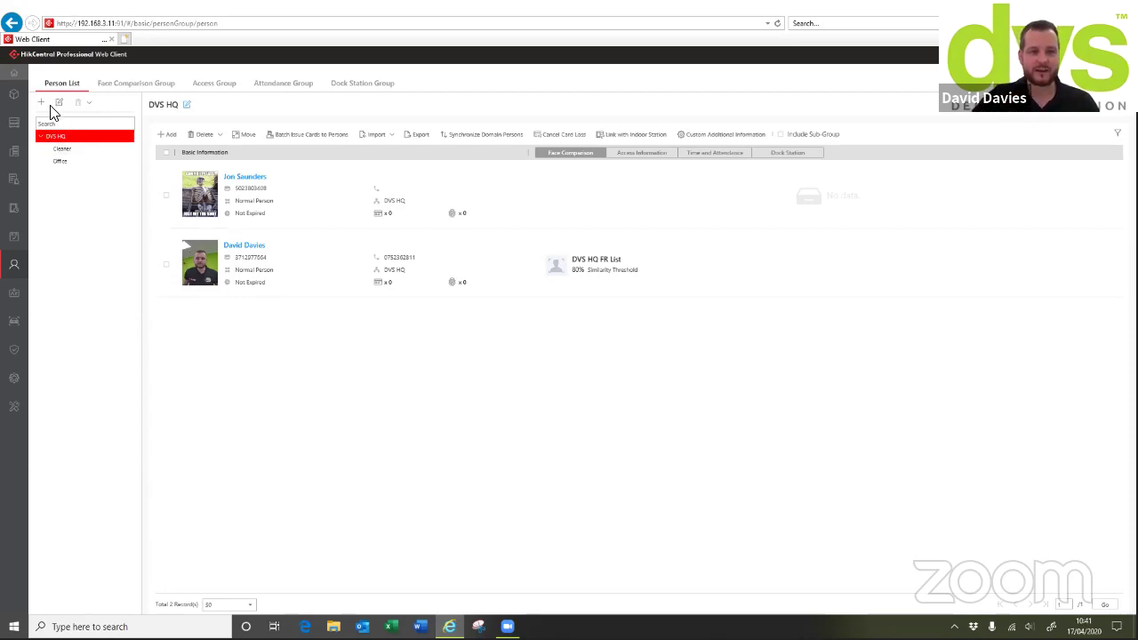
pyautogui.click(186, 104)
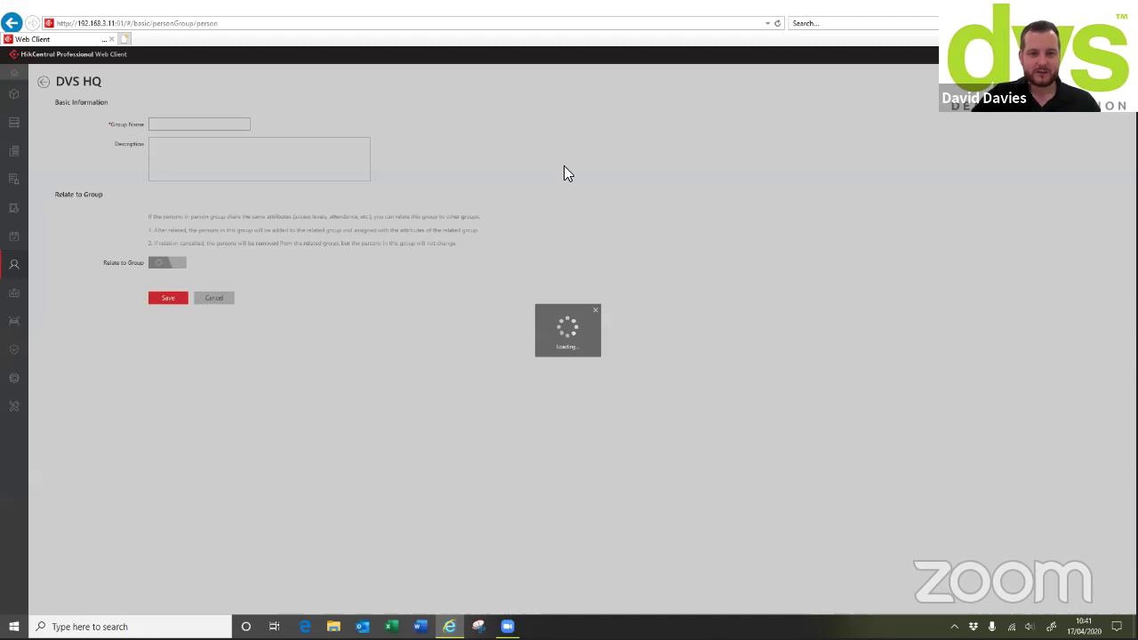
pyautogui.click(214, 301)
pyautogui.click(168, 135)
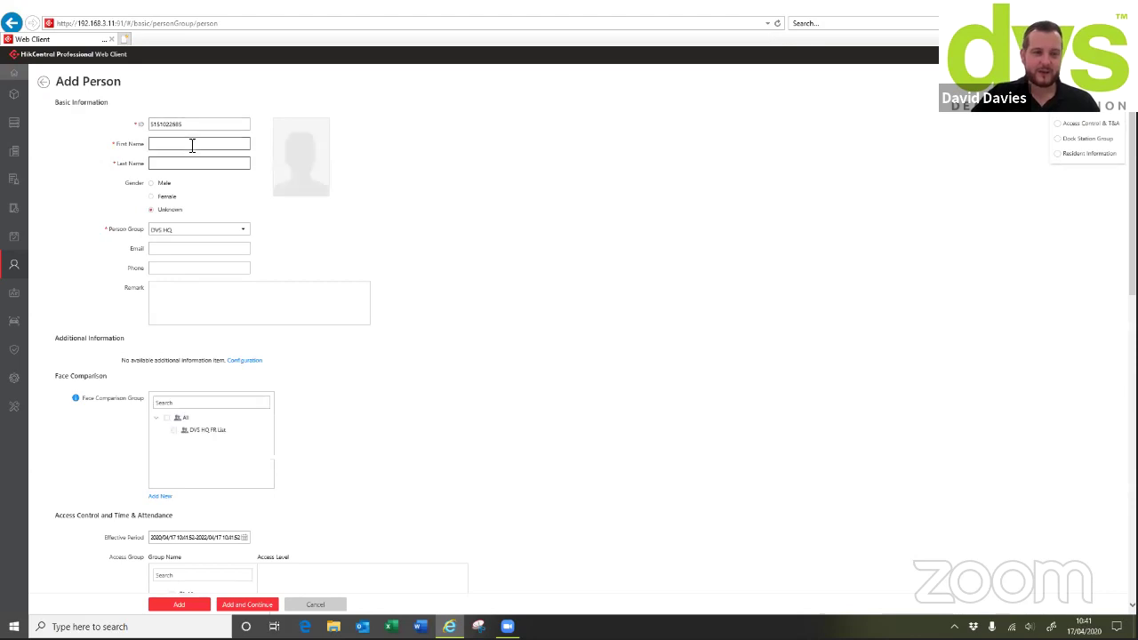
pyautogui.scroll(-1, 201, 237)
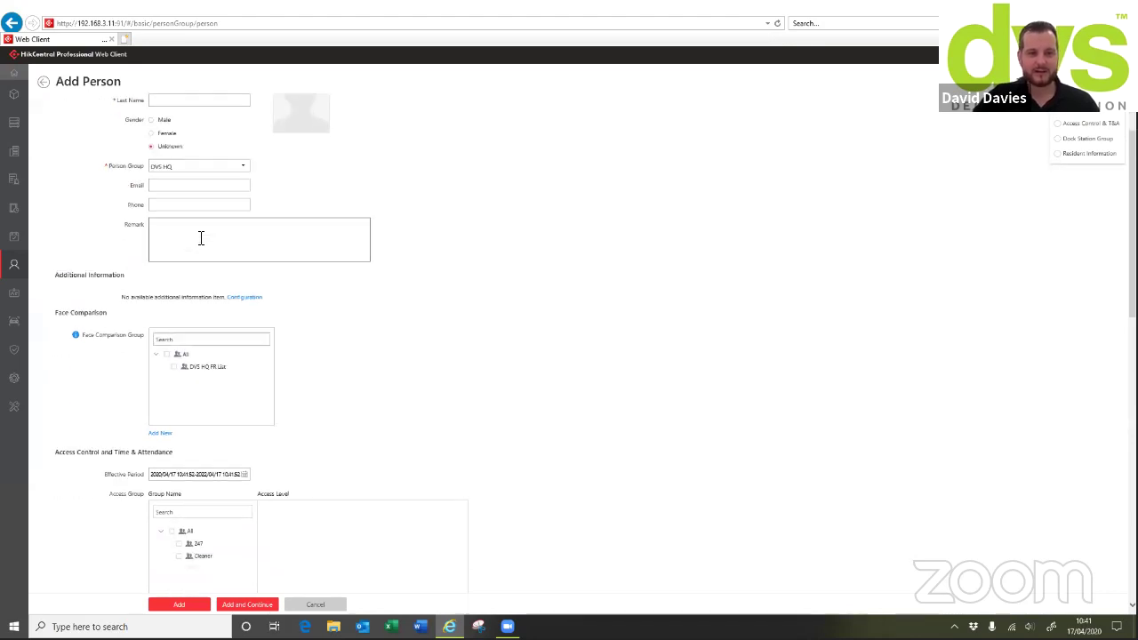
pyautogui.scroll(1, 190, 227)
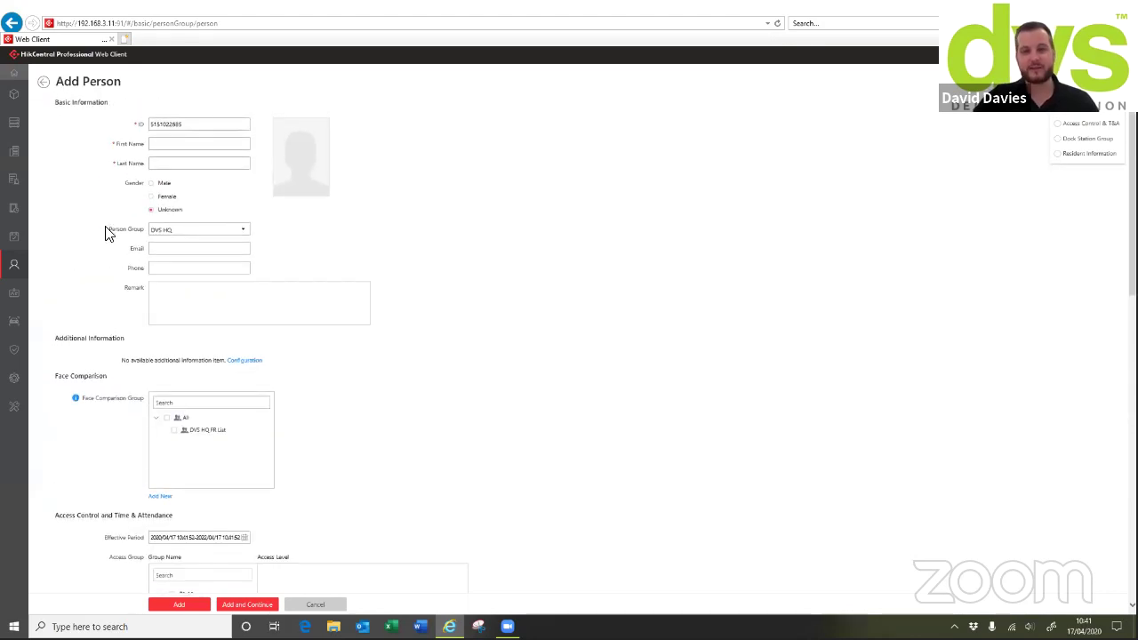
pyautogui.moveTo(323, 183)
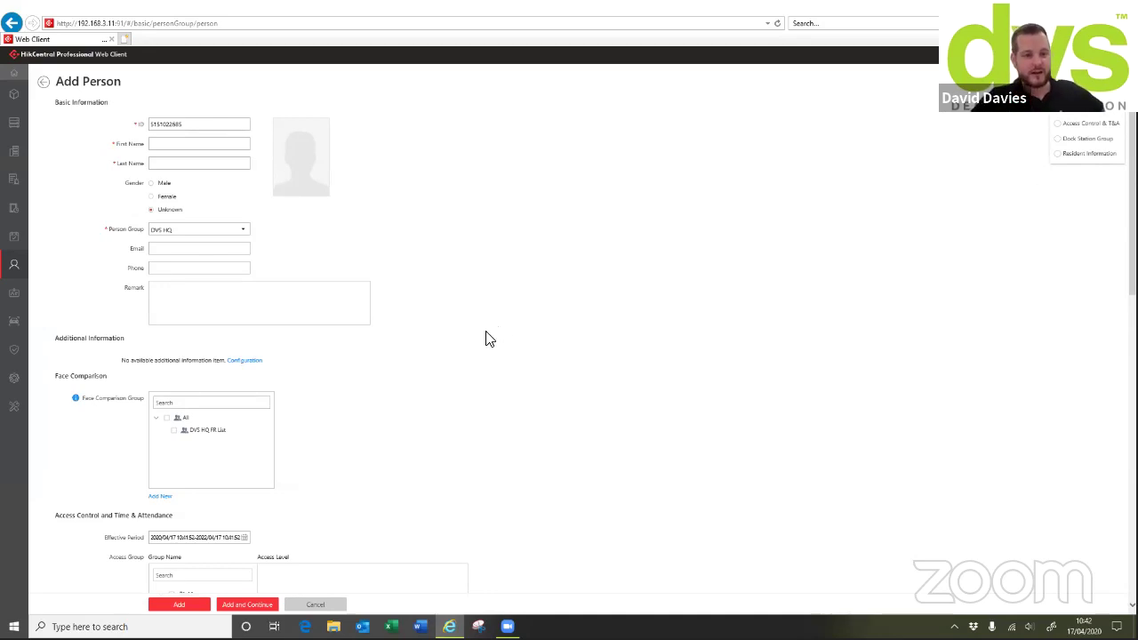
pyautogui.scroll(-1, 489, 338)
pyautogui.scroll(-2, 387, 332)
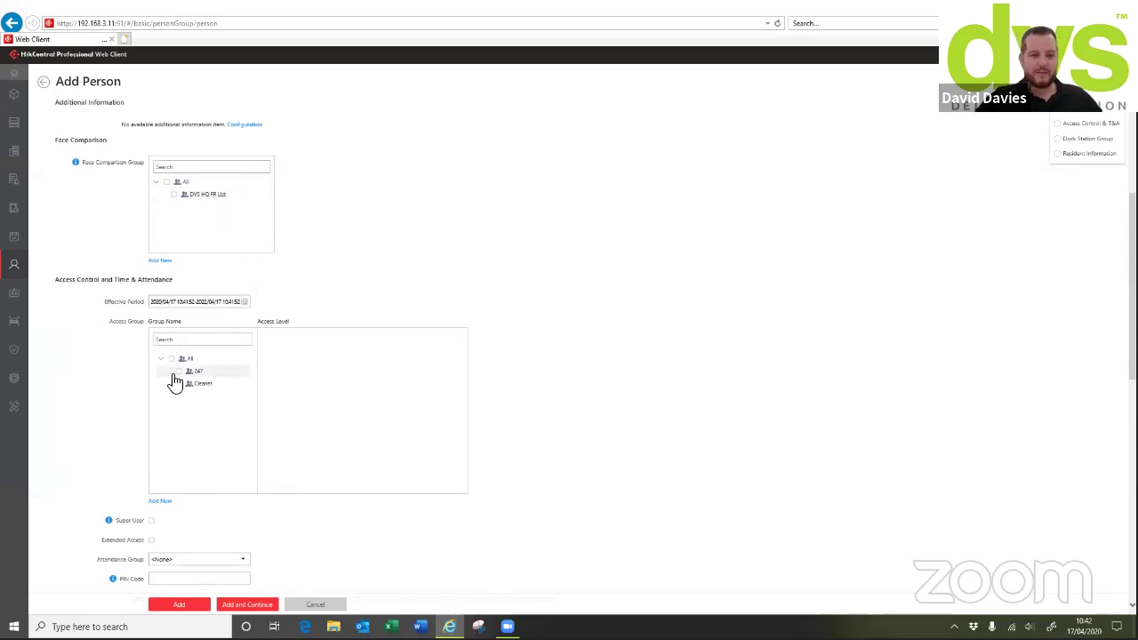
pyautogui.scroll(-3, 202, 376)
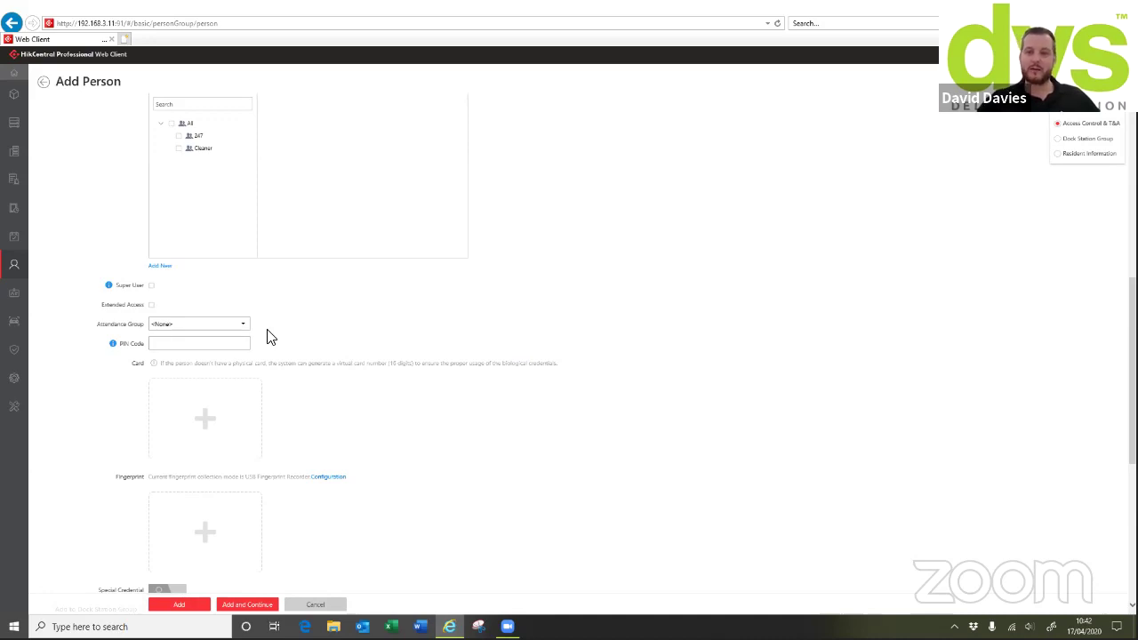
pyautogui.click(219, 435)
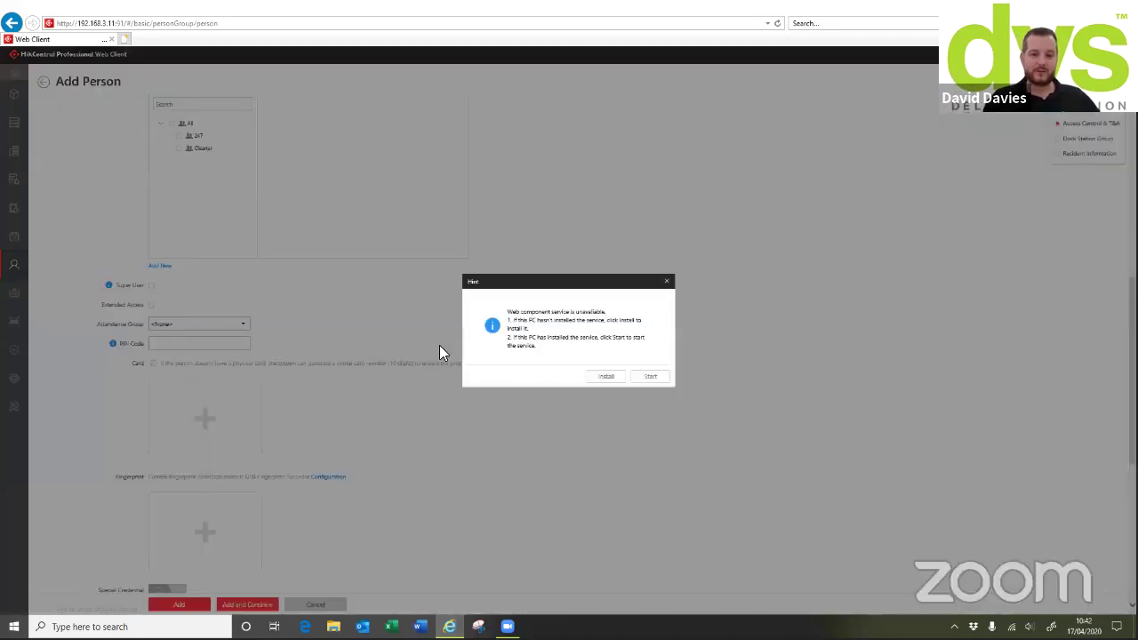
pyautogui.click(666, 281)
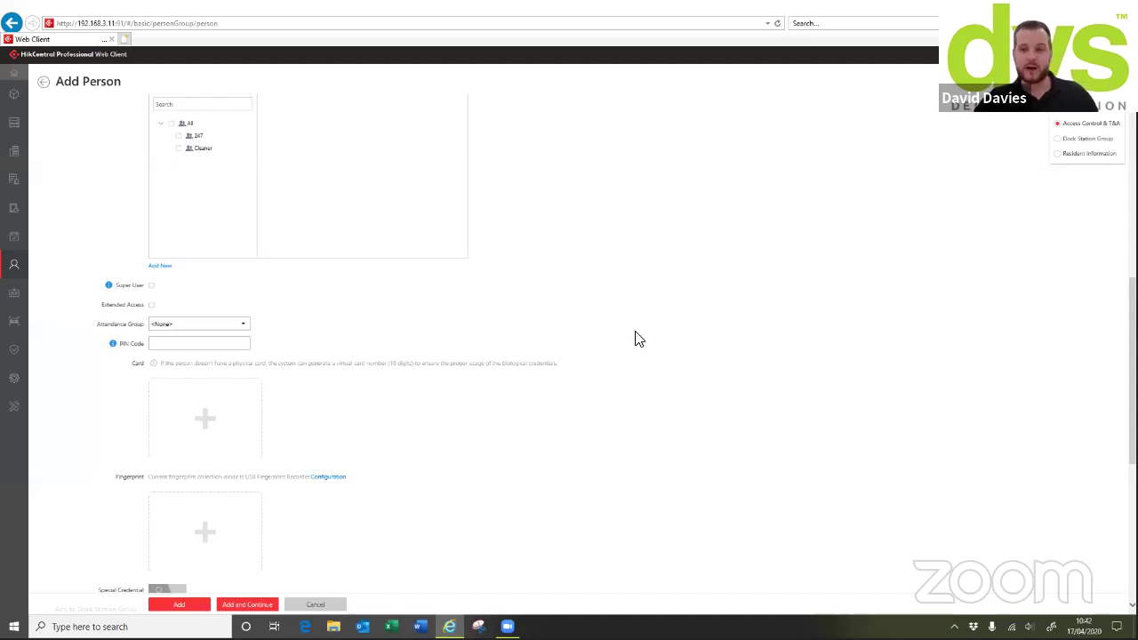
pyautogui.scroll(-2, 637, 336)
pyautogui.scroll(-1, 231, 376)
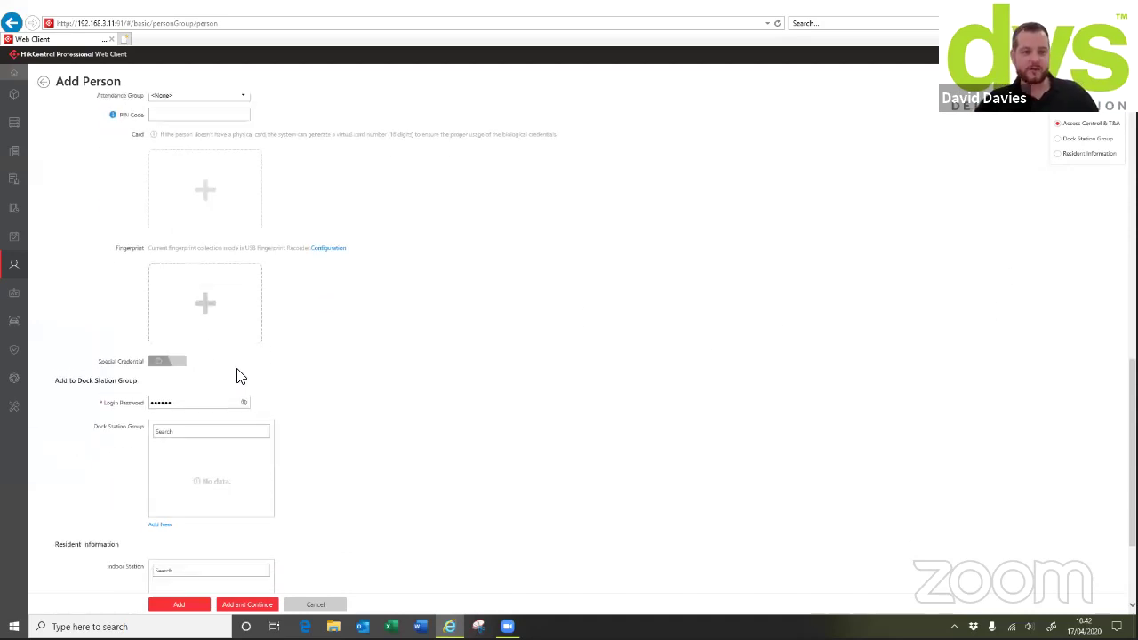
pyautogui.scroll(-1, 204, 386)
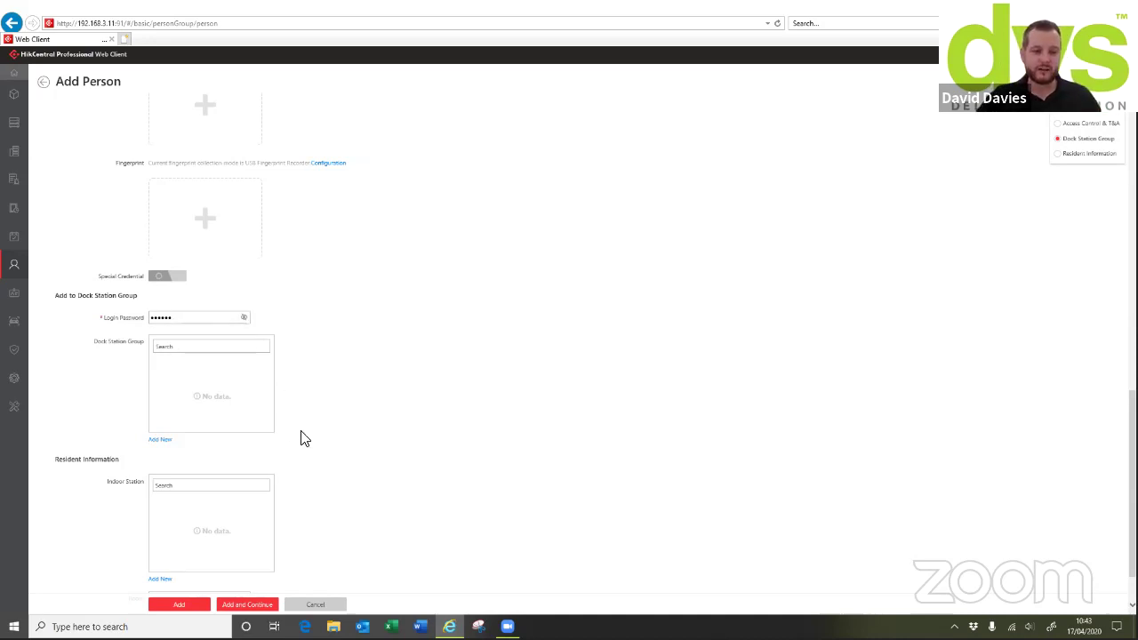
pyautogui.scroll(-1, 266, 440)
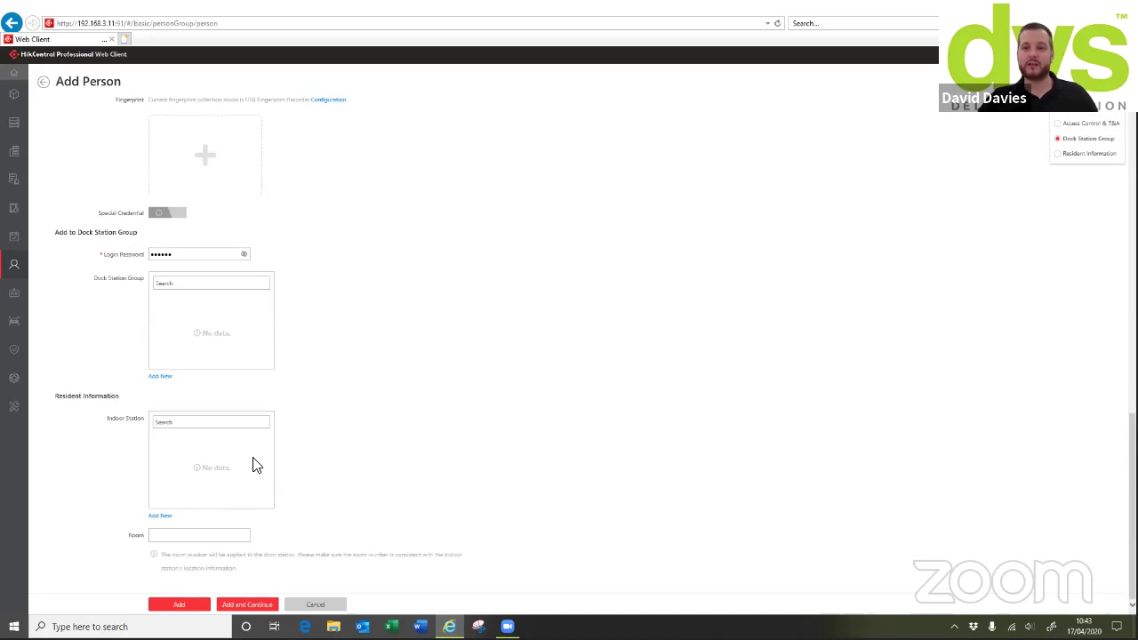
pyautogui.scroll(-1, 273, 484)
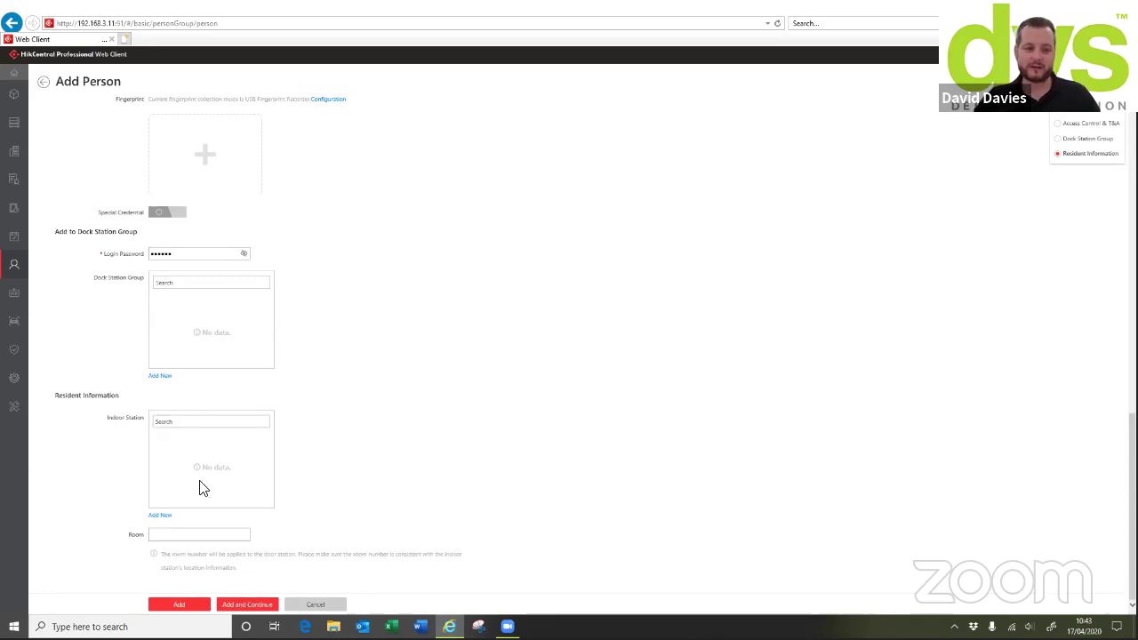
pyautogui.click(308, 607)
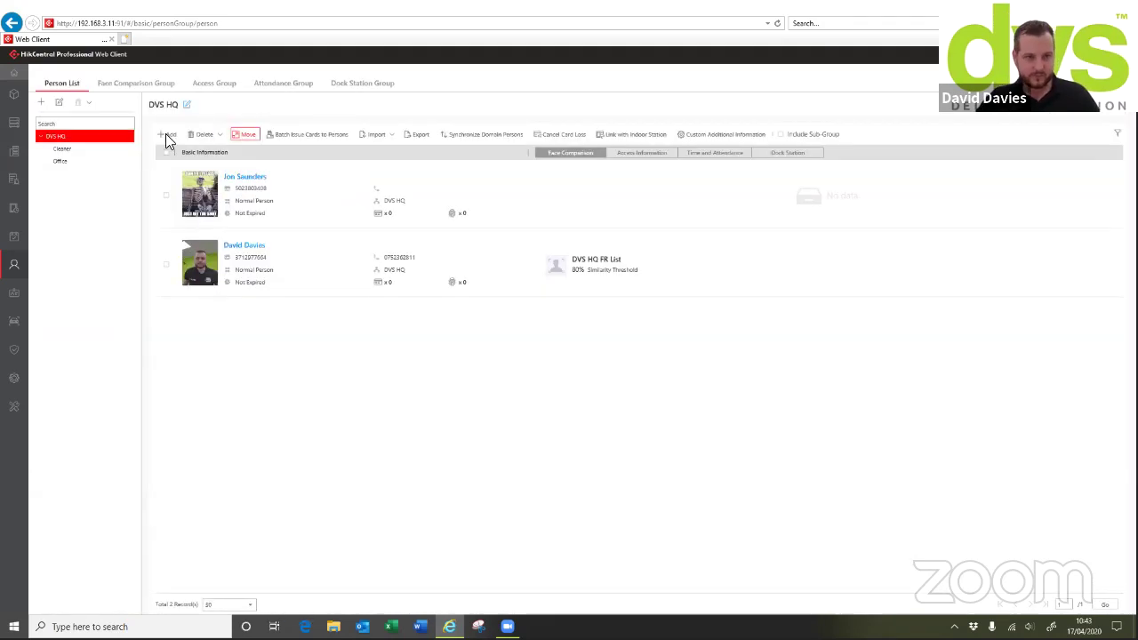
# Look over the second person's record, then show the 'DVS HQ FR List' face comparison group at 80% similarity
pyautogui.click(244, 249)
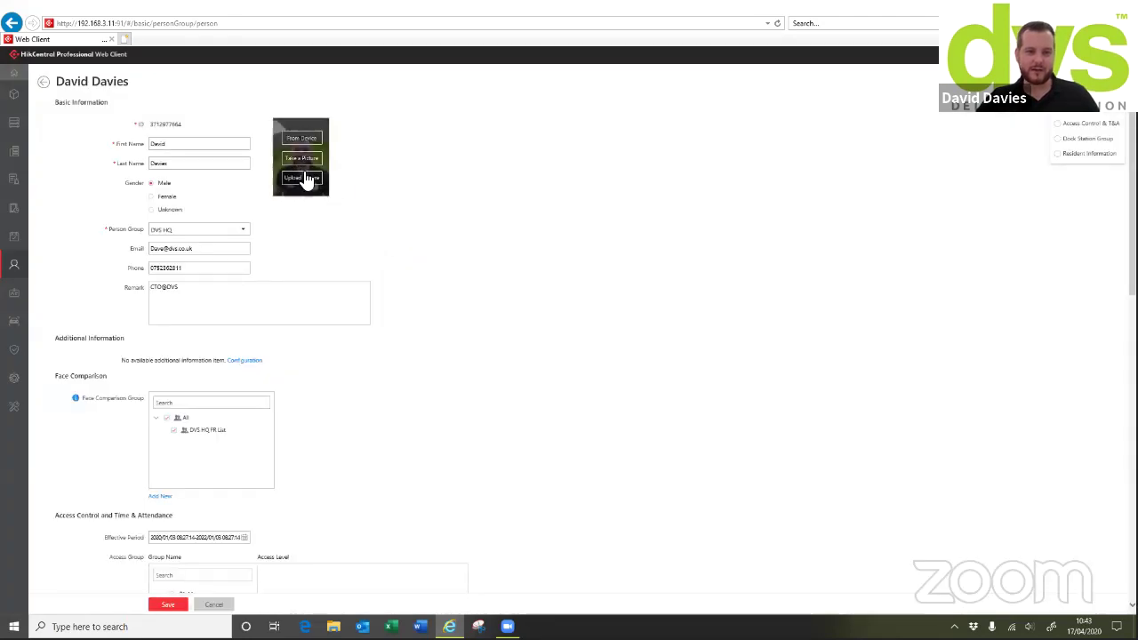
pyautogui.scroll(-9, 307, 305)
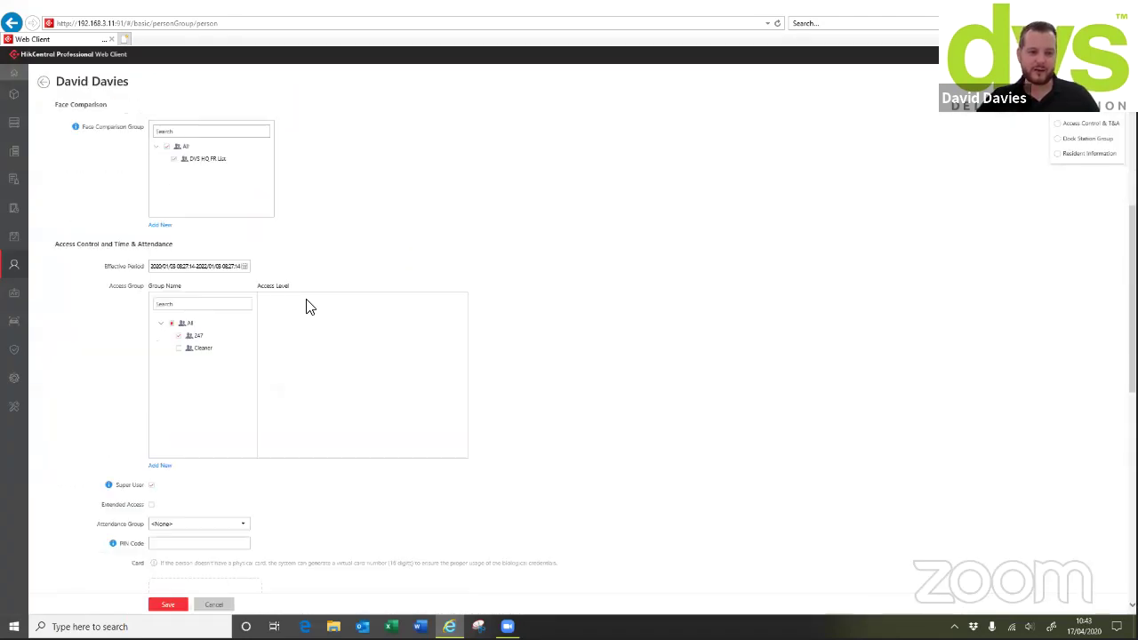
pyautogui.scroll(2, 320, 289)
pyautogui.scroll(7, 311, 277)
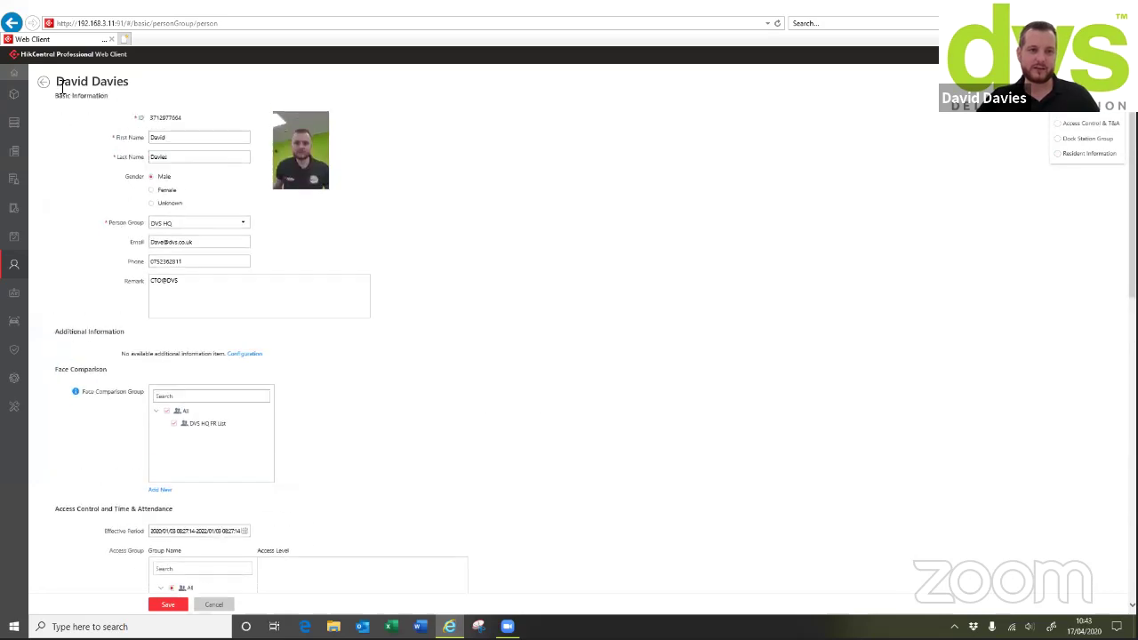
pyautogui.click(43, 82)
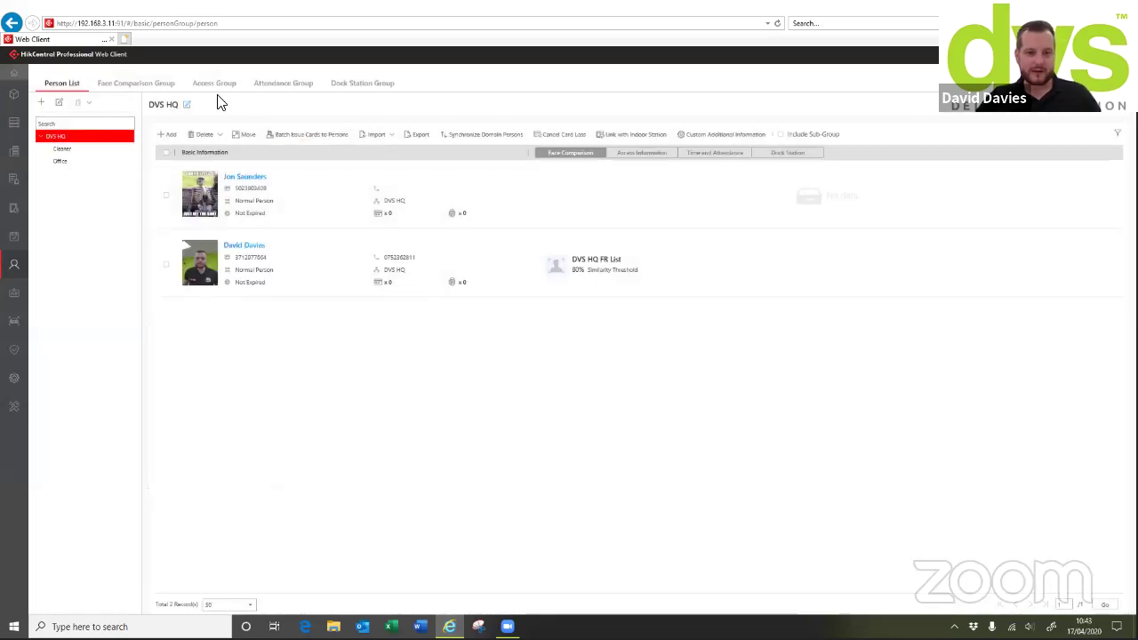
pyautogui.click(158, 86)
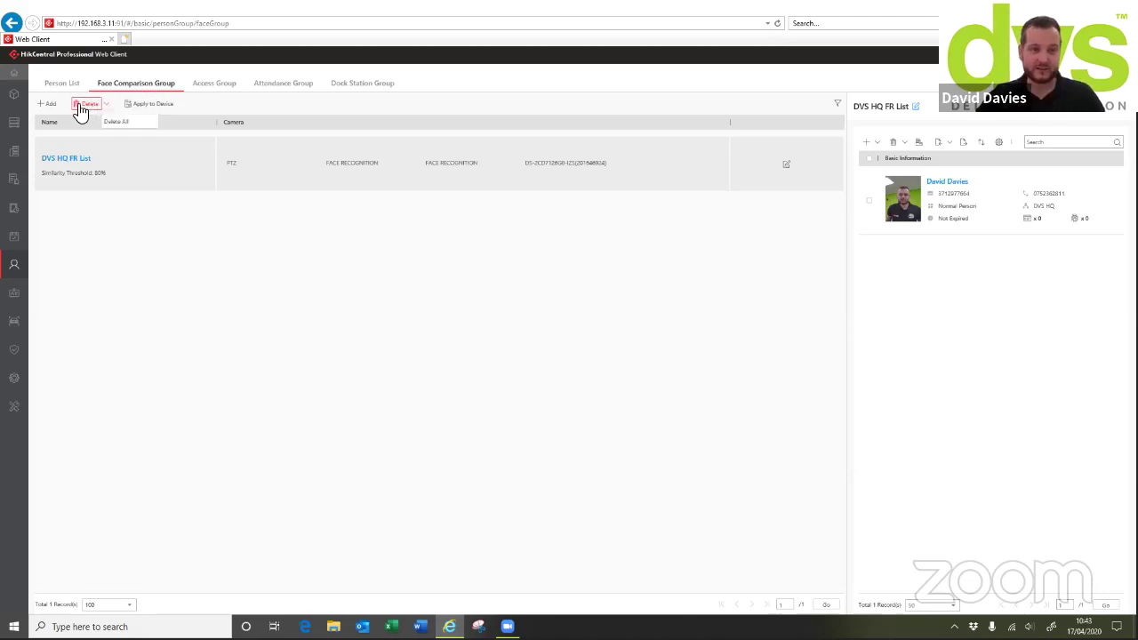
pyautogui.click(51, 106)
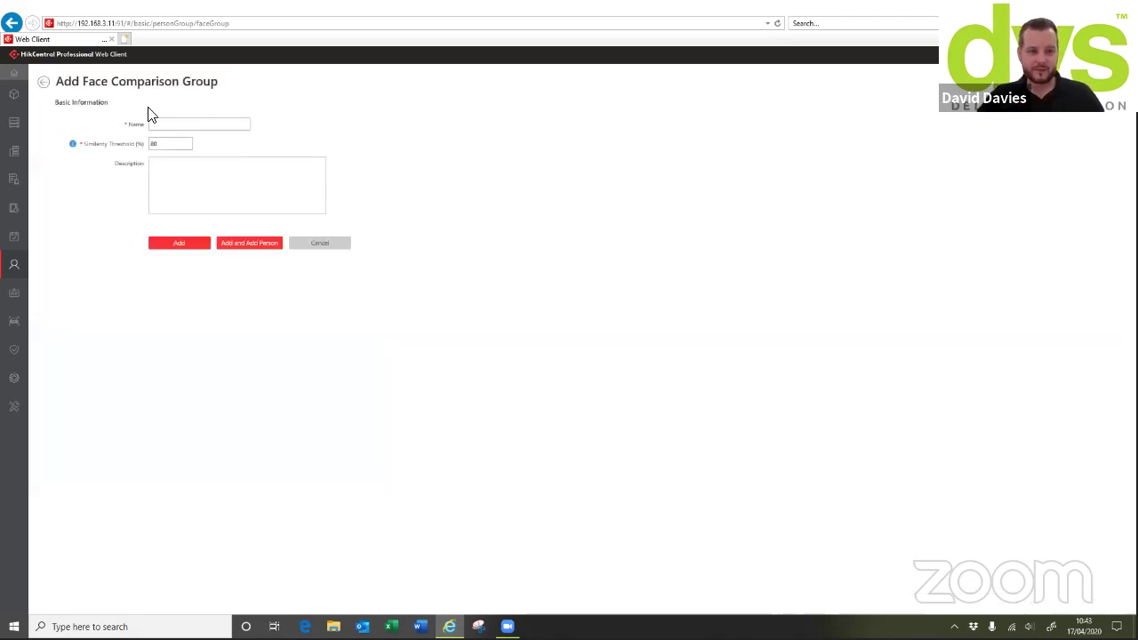
pyautogui.click(324, 257)
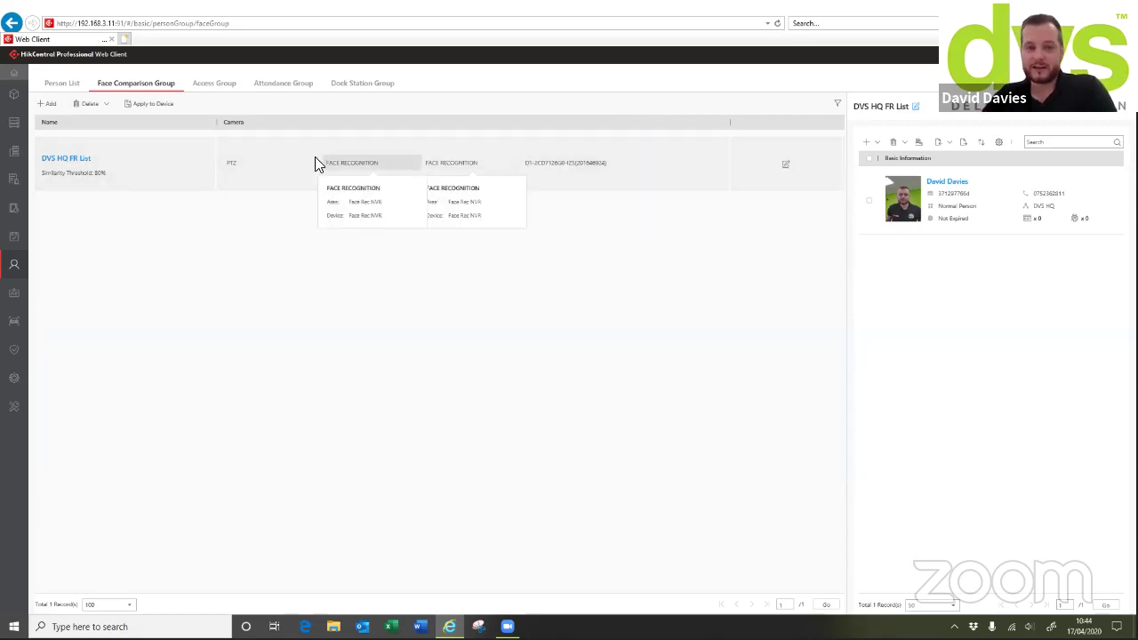
pyautogui.click(254, 174)
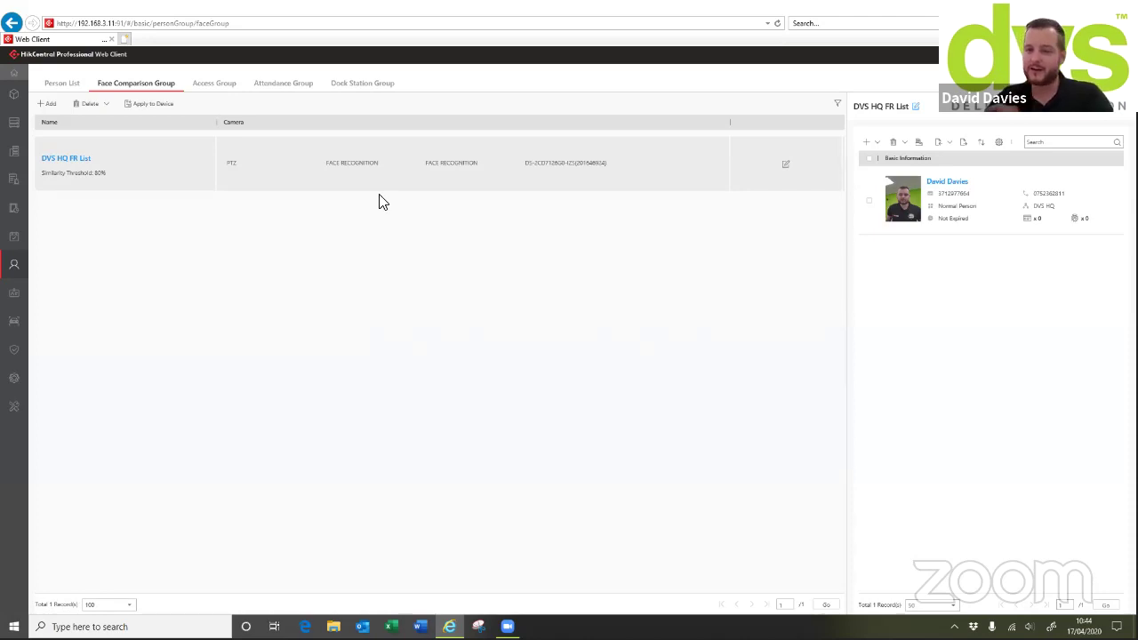
# Check the Access, Attendance and Dock Station Group tabs, then return to the DVS HQ Person List
pyautogui.click(215, 83)
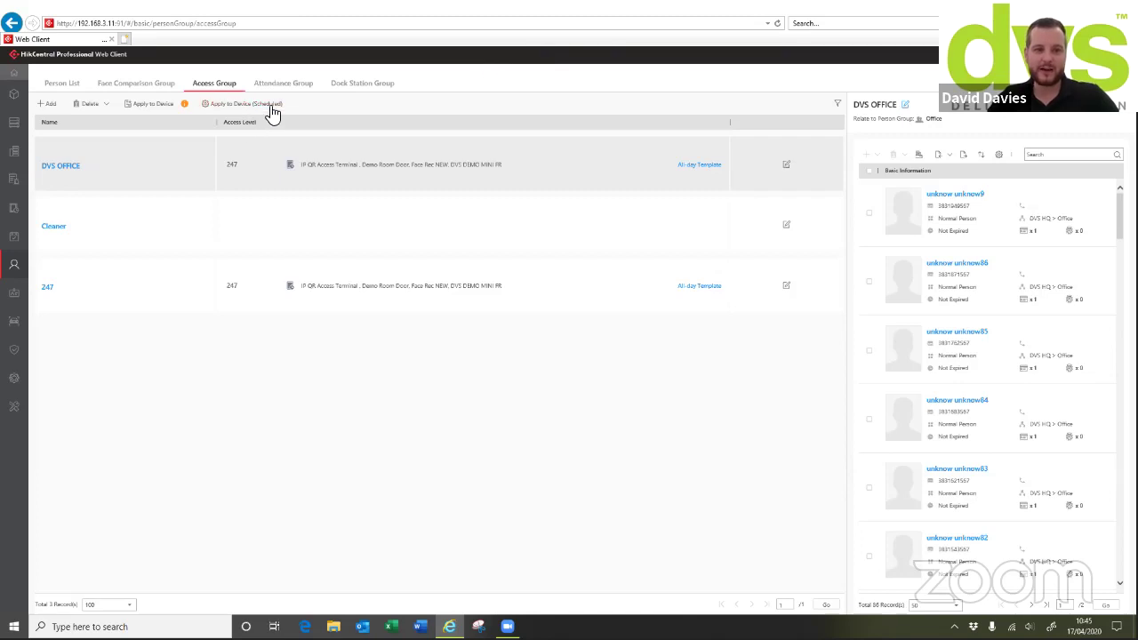
pyautogui.click(285, 89)
pyautogui.click(355, 86)
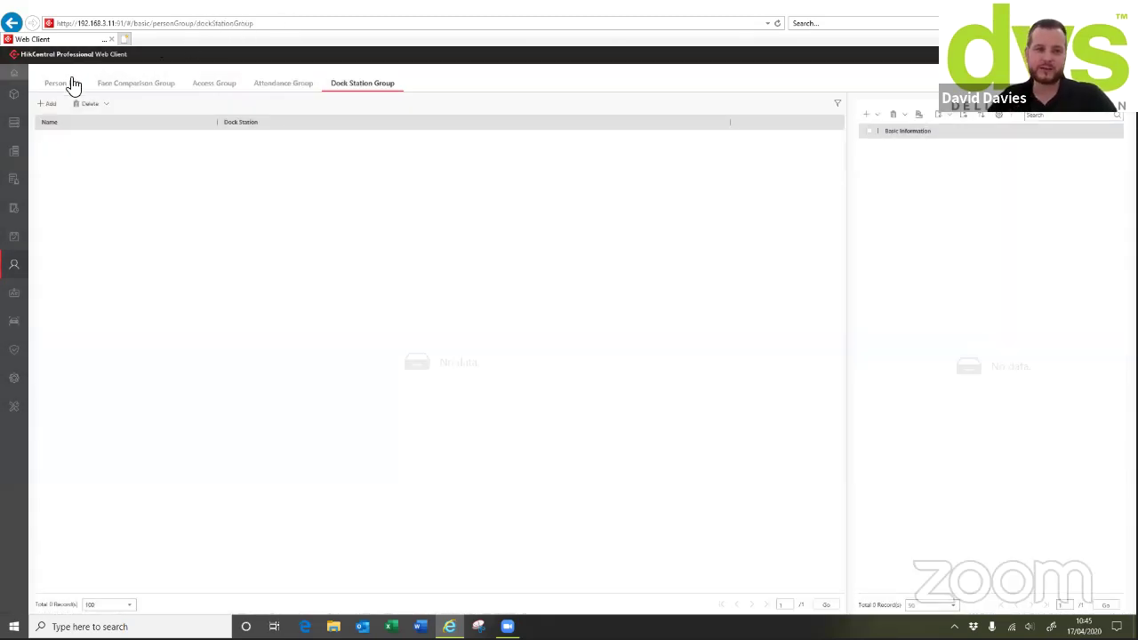
pyautogui.click(75, 85)
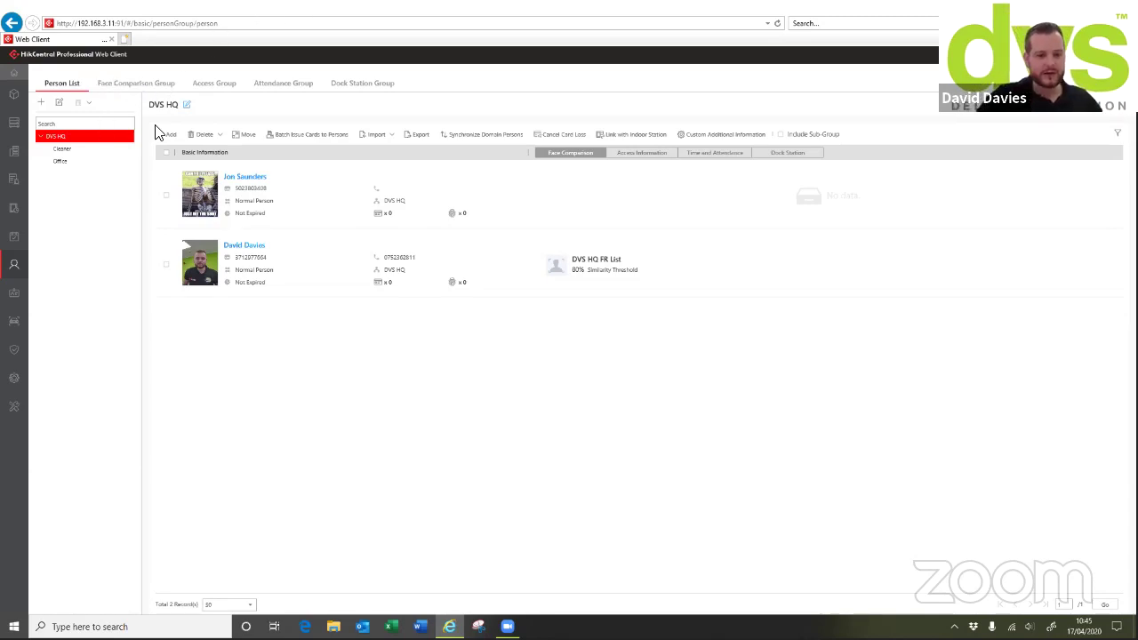
pyautogui.moveTo(47, 305)
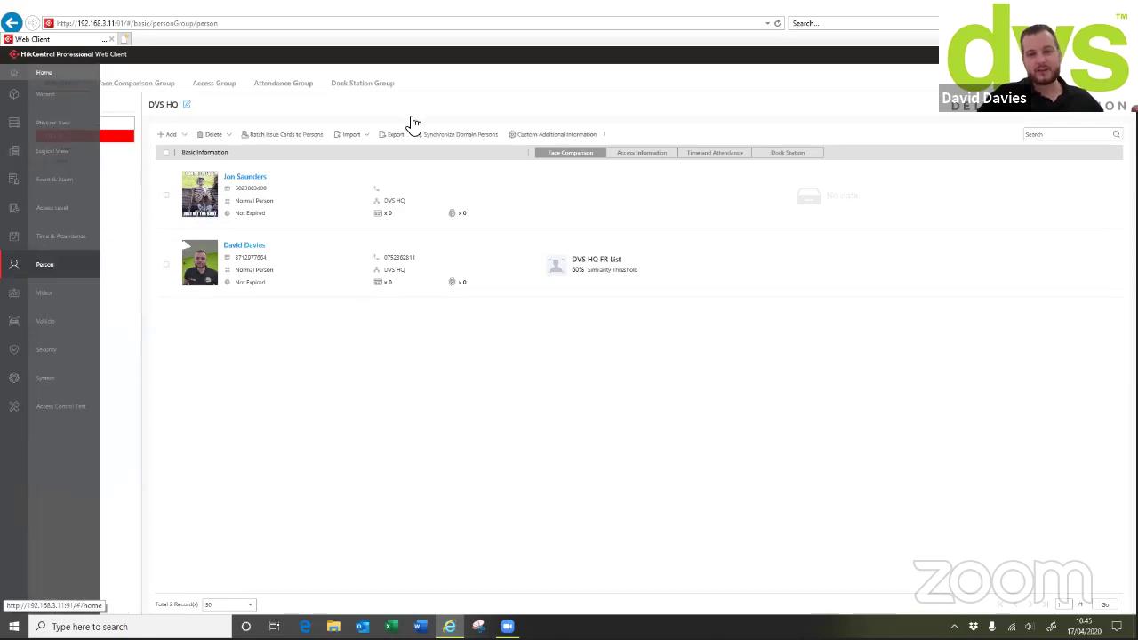
# Inspect the ANPR camera licence allocation without adding cameras, then go to person management
pyautogui.click(743, 328)
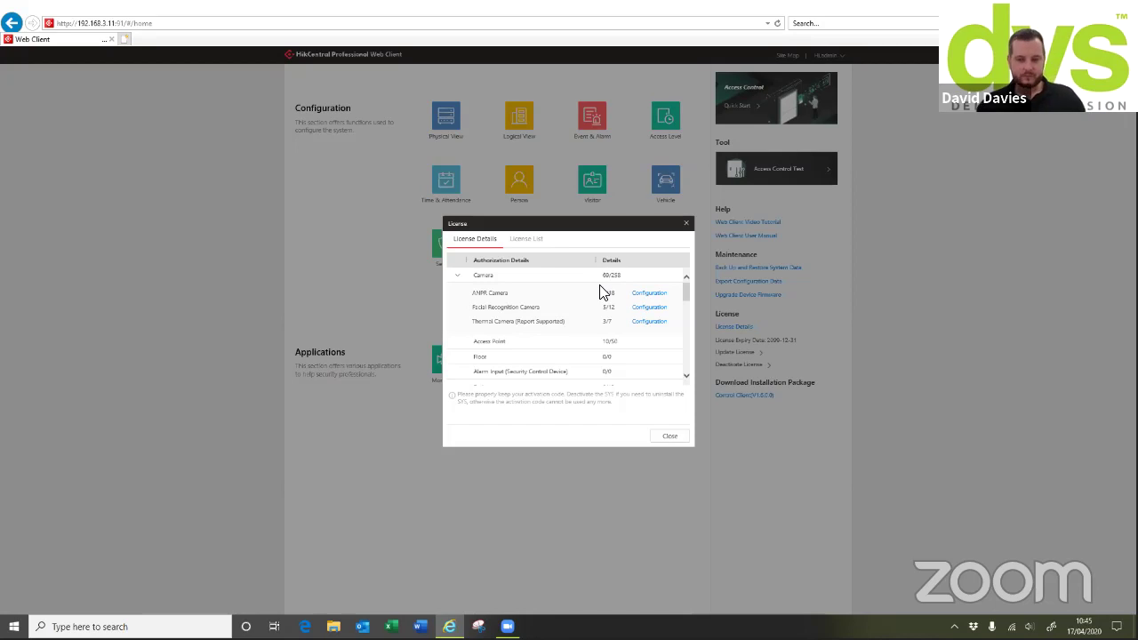
pyautogui.click(649, 300)
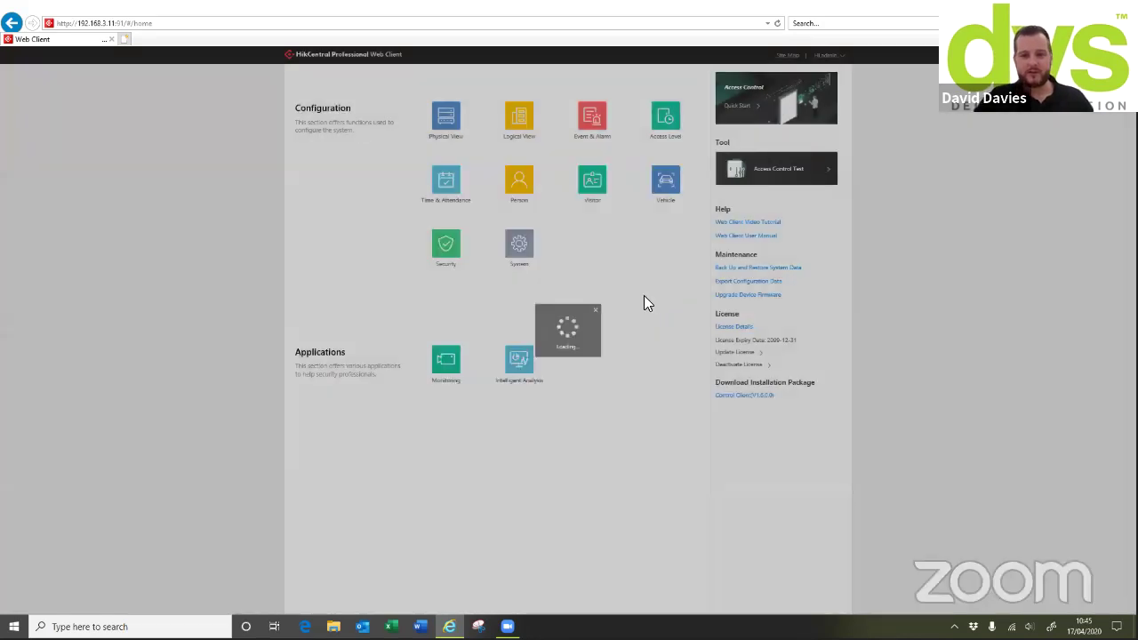
pyautogui.click(464, 261)
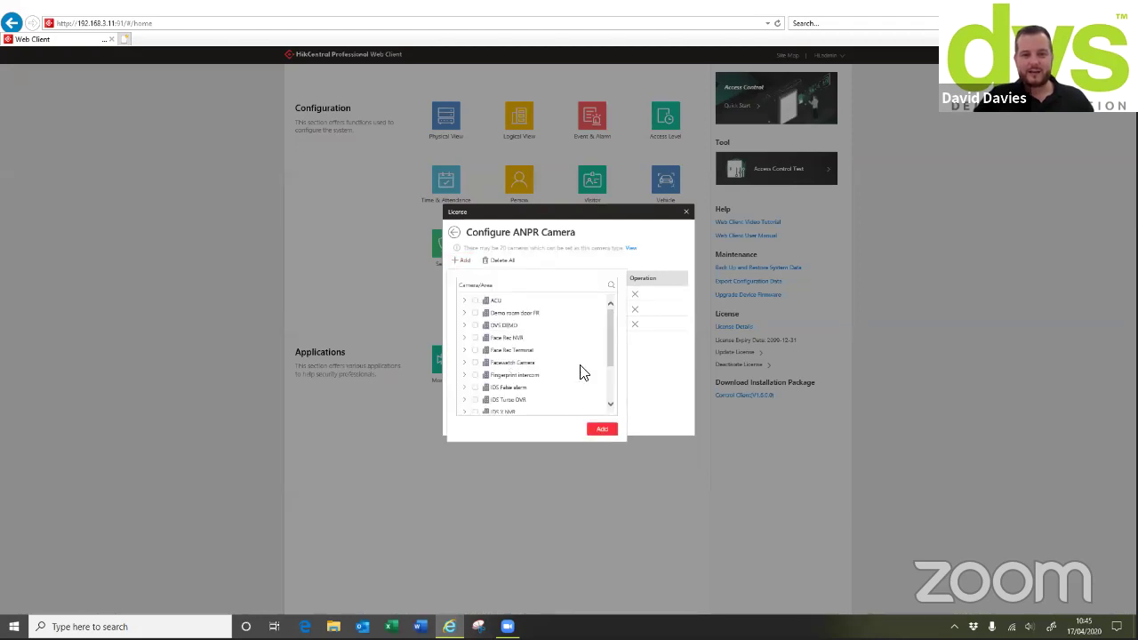
pyautogui.click(633, 267)
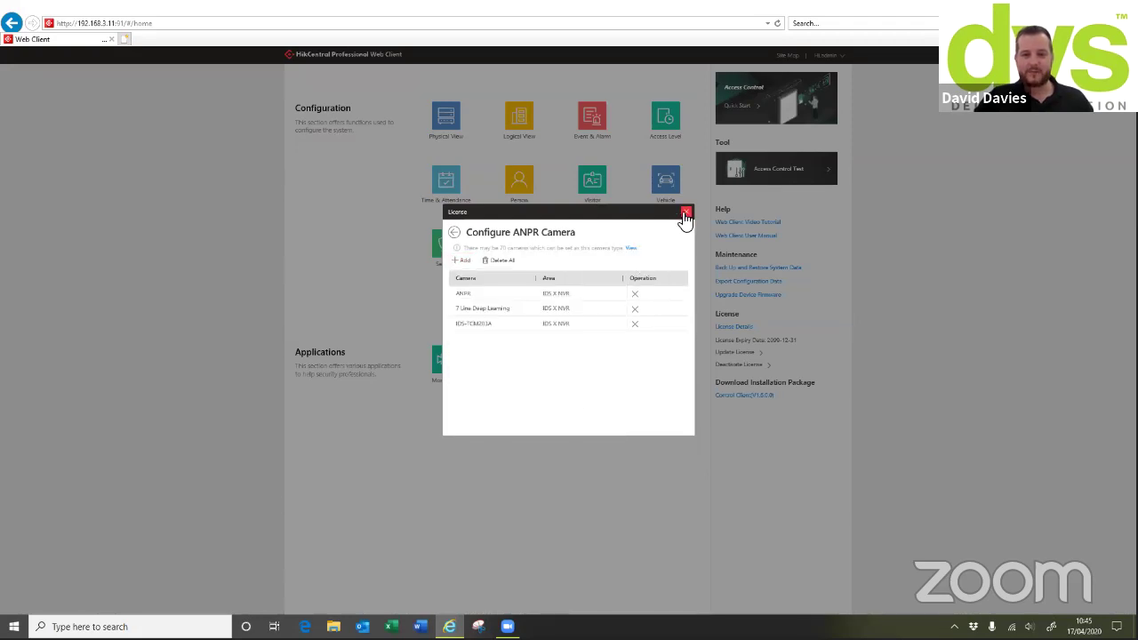
pyautogui.click(685, 212)
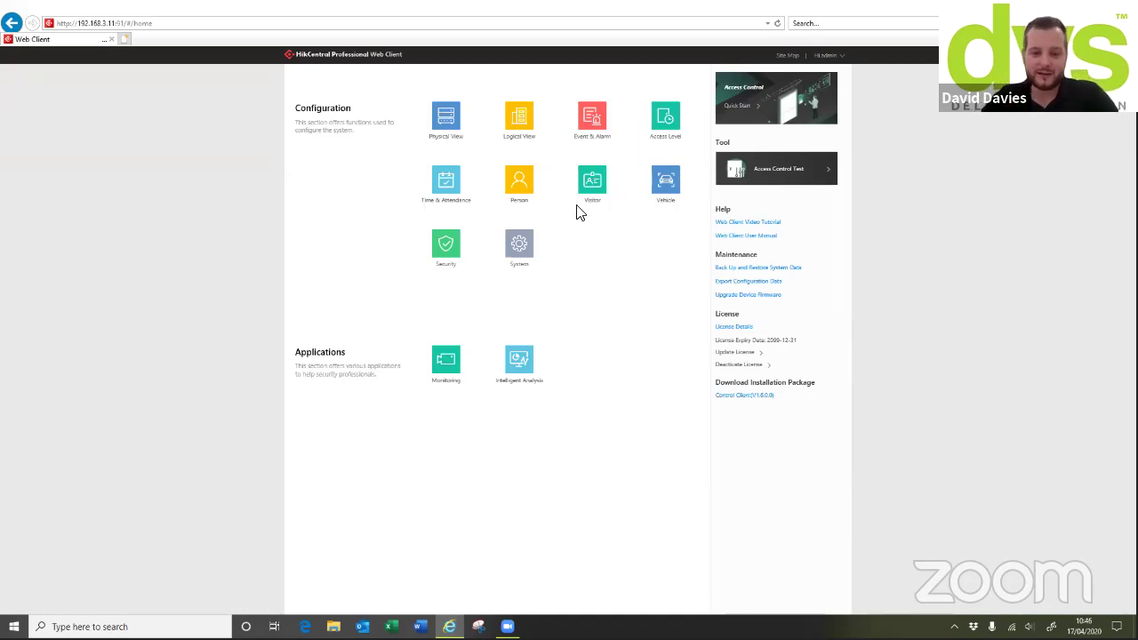
pyautogui.click(530, 184)
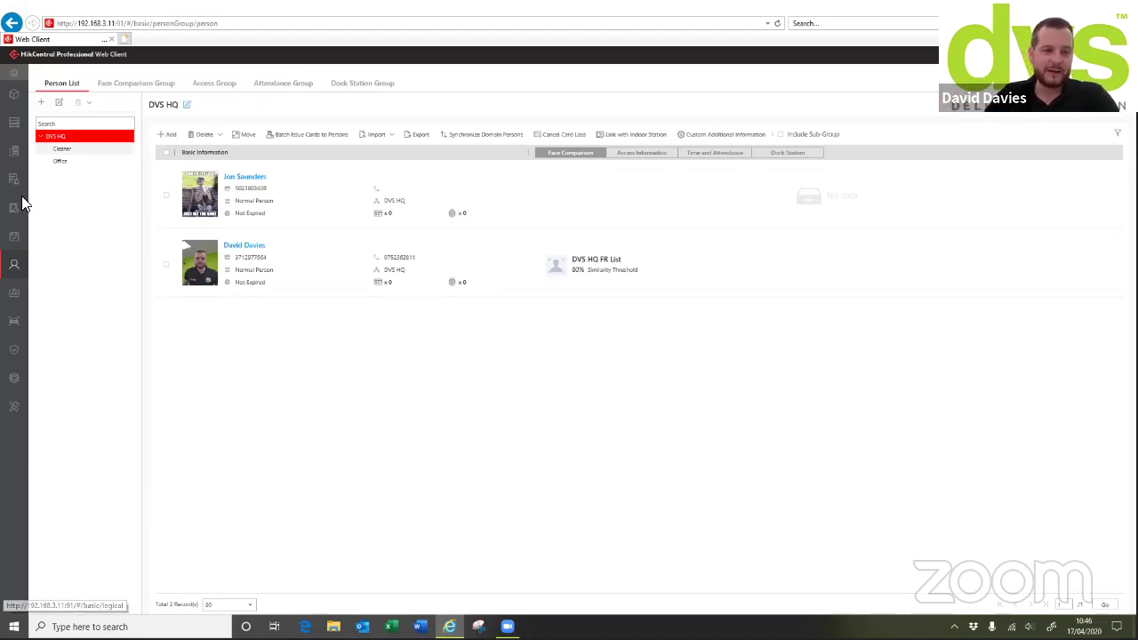
# Open Visitor management and show the Visitor List, which has no registered visitors
pyautogui.click(10, 299)
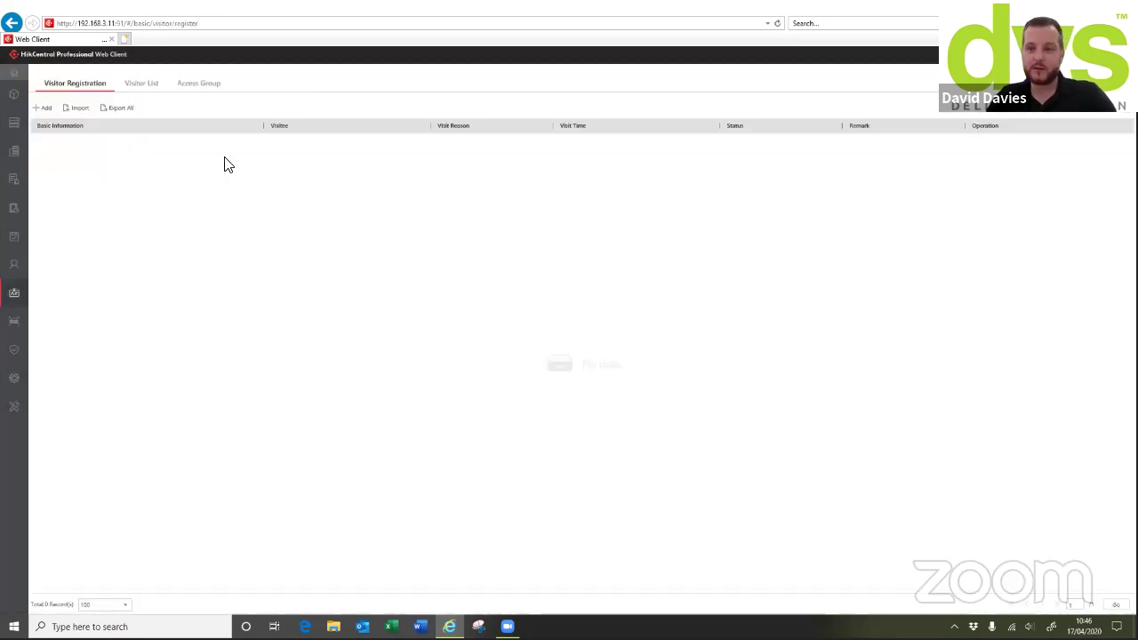
pyautogui.click(140, 86)
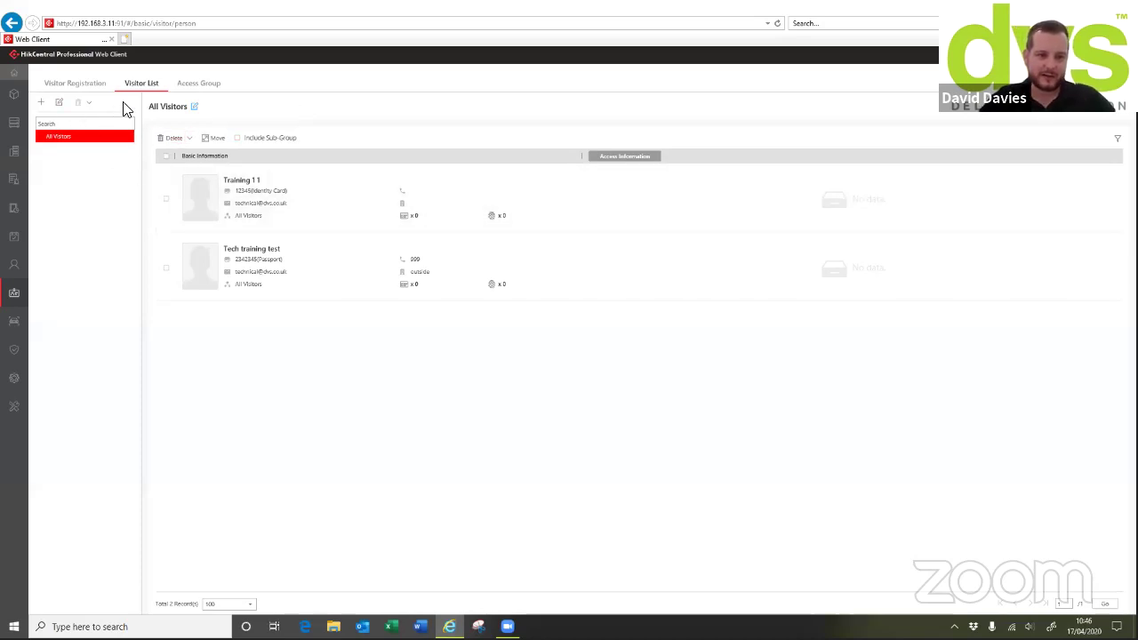
# Add a visitor group named 'Warehouse' with All Visitors as its parent group
pyautogui.click(41, 102)
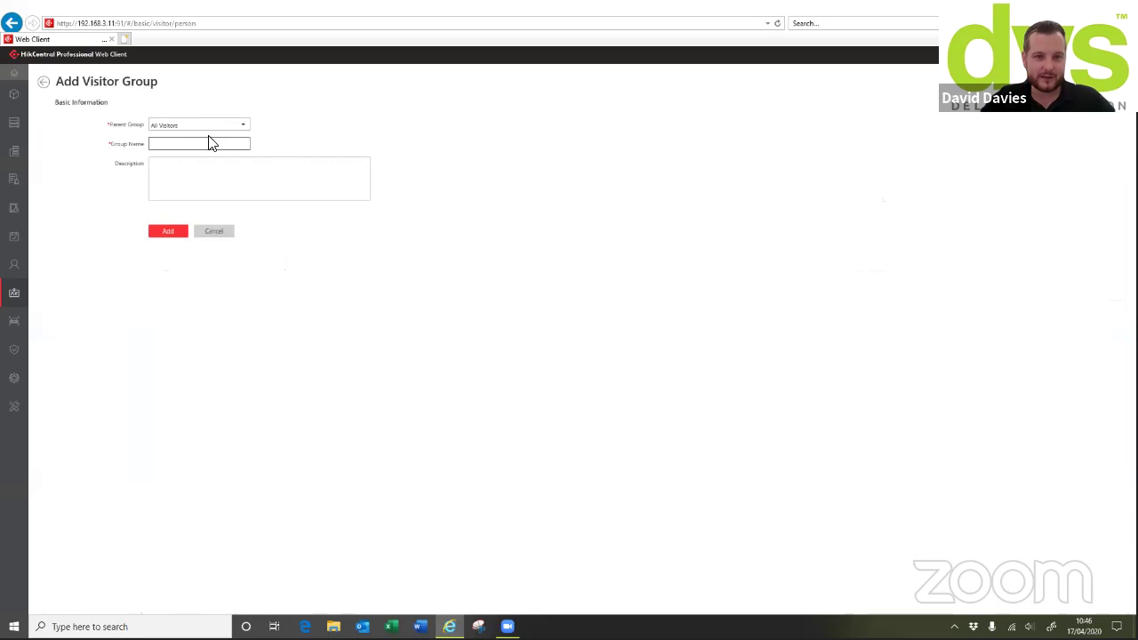
pyautogui.click(207, 126)
pyautogui.click(234, 140)
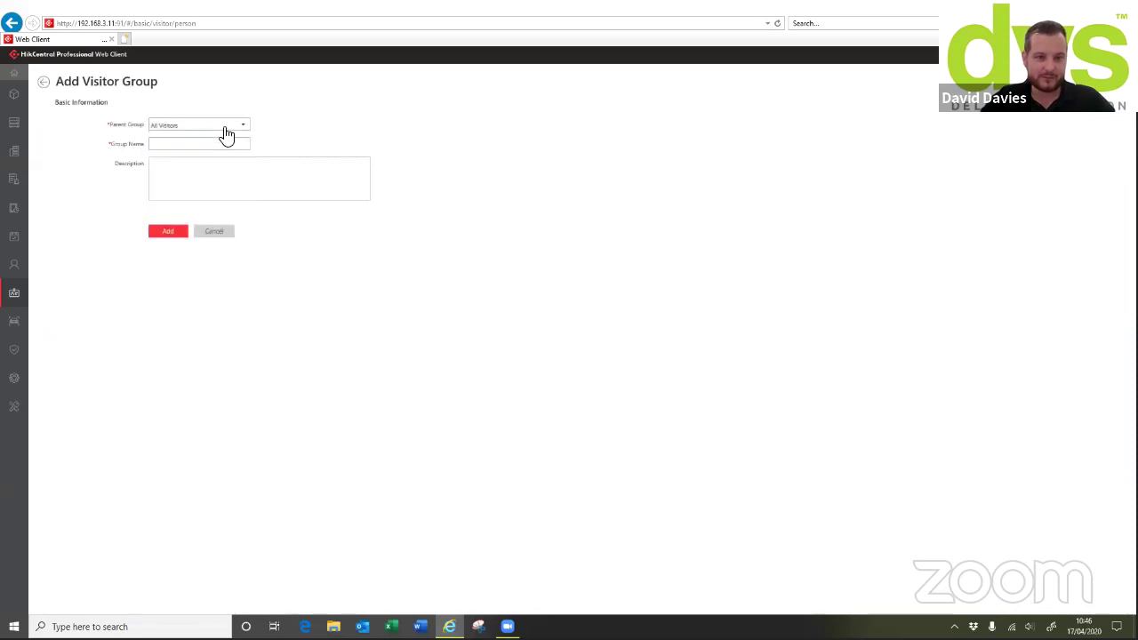
pyautogui.click(219, 144)
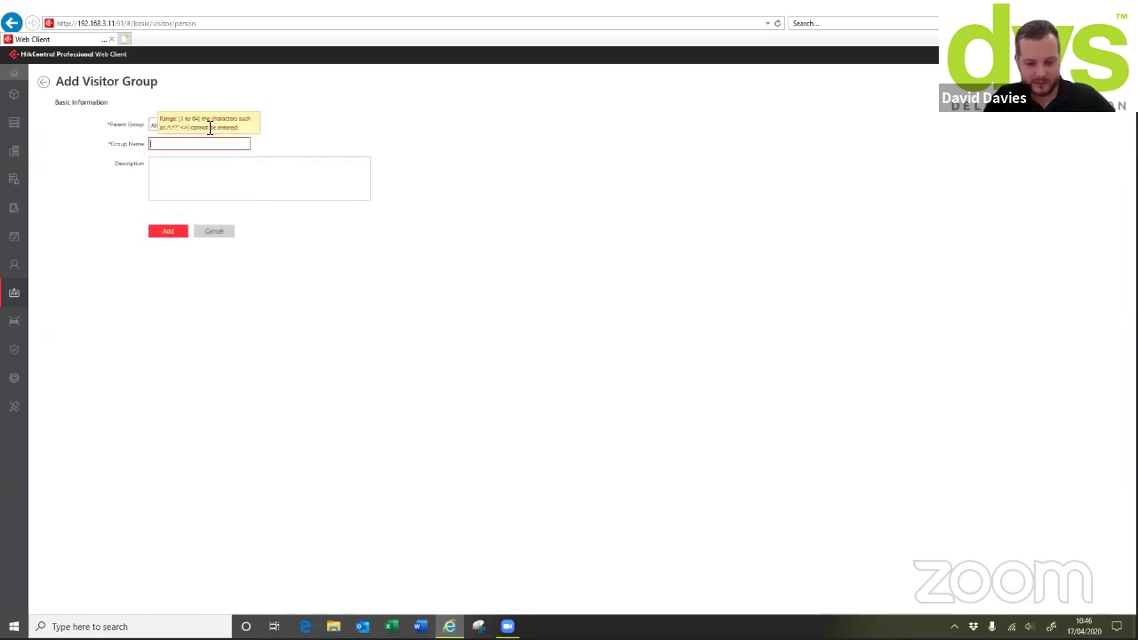
pyautogui.write('Warehouse')
pyautogui.click(180, 232)
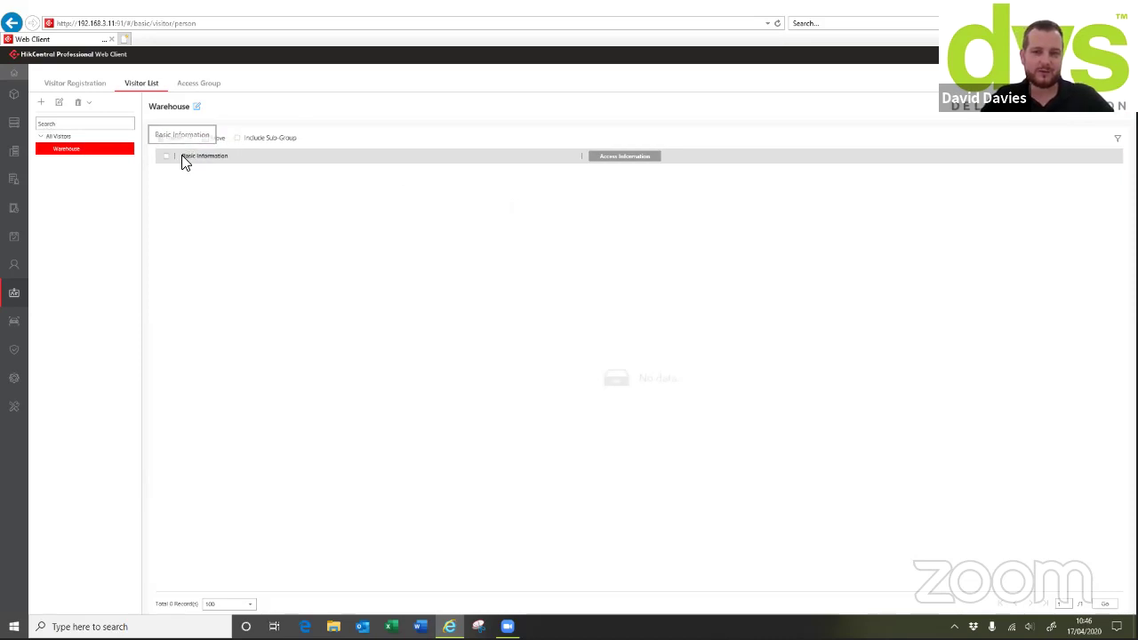
pyautogui.moveTo(188, 153)
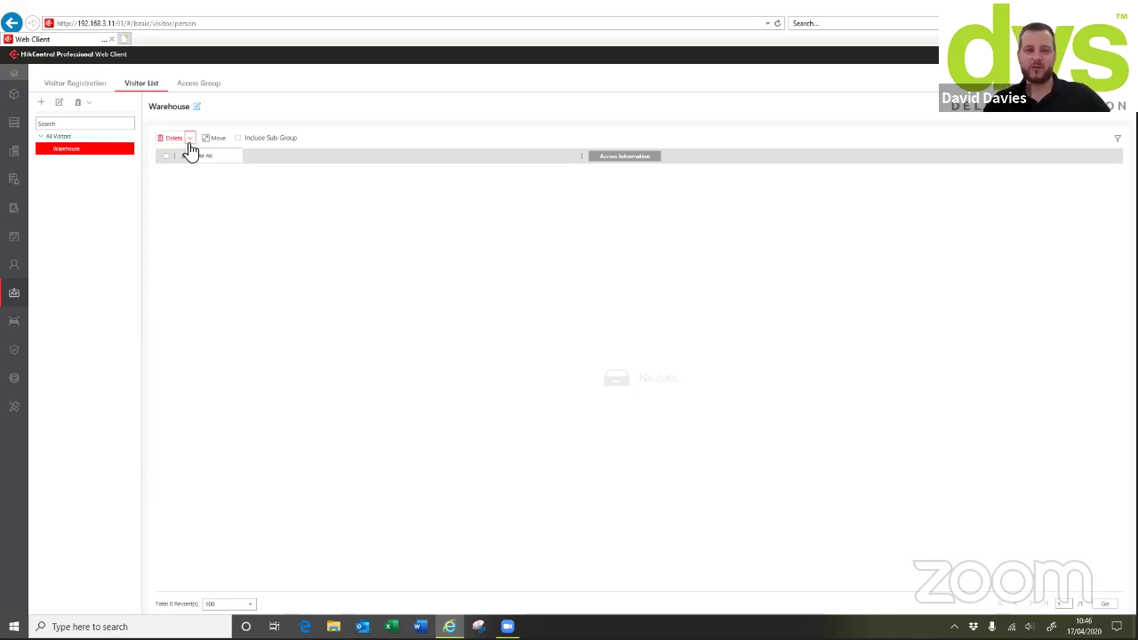
# Inspect the Visitor access group tied to level 247 without saving, then return to Visitor Registration
pyautogui.click(200, 89)
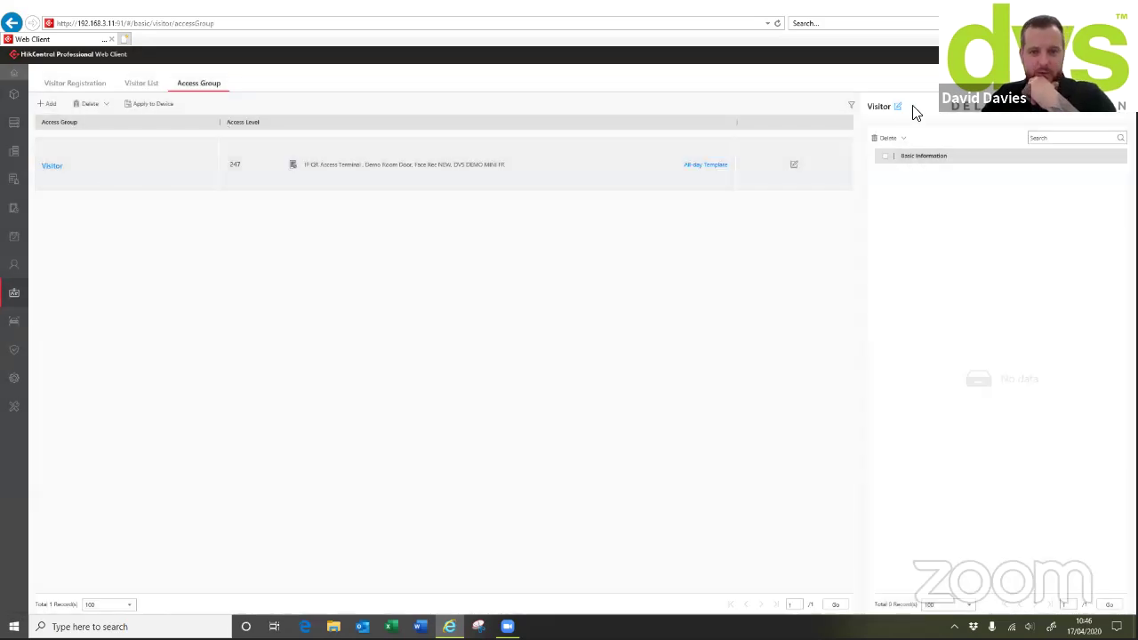
pyautogui.click(55, 167)
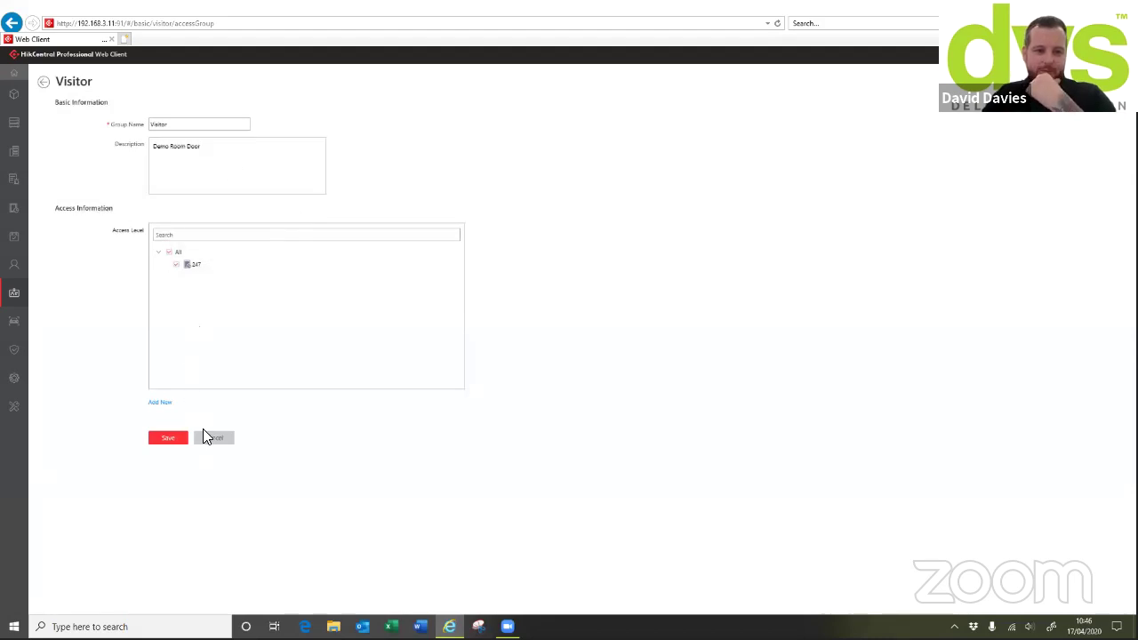
pyautogui.click(208, 440)
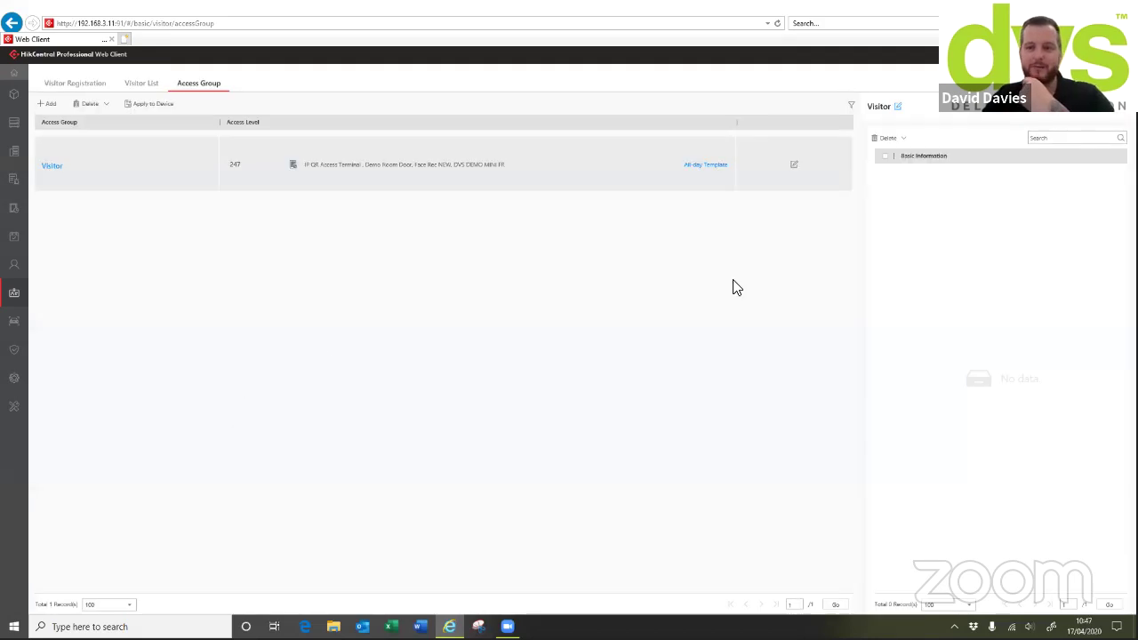
pyautogui.click(899, 139)
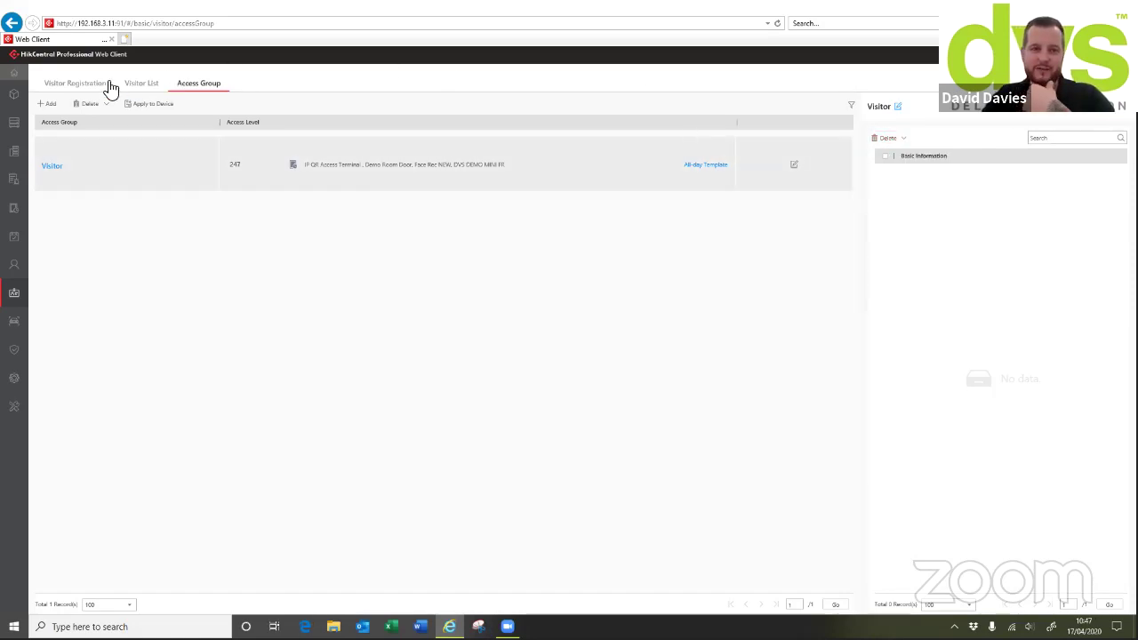
pyautogui.click(78, 86)
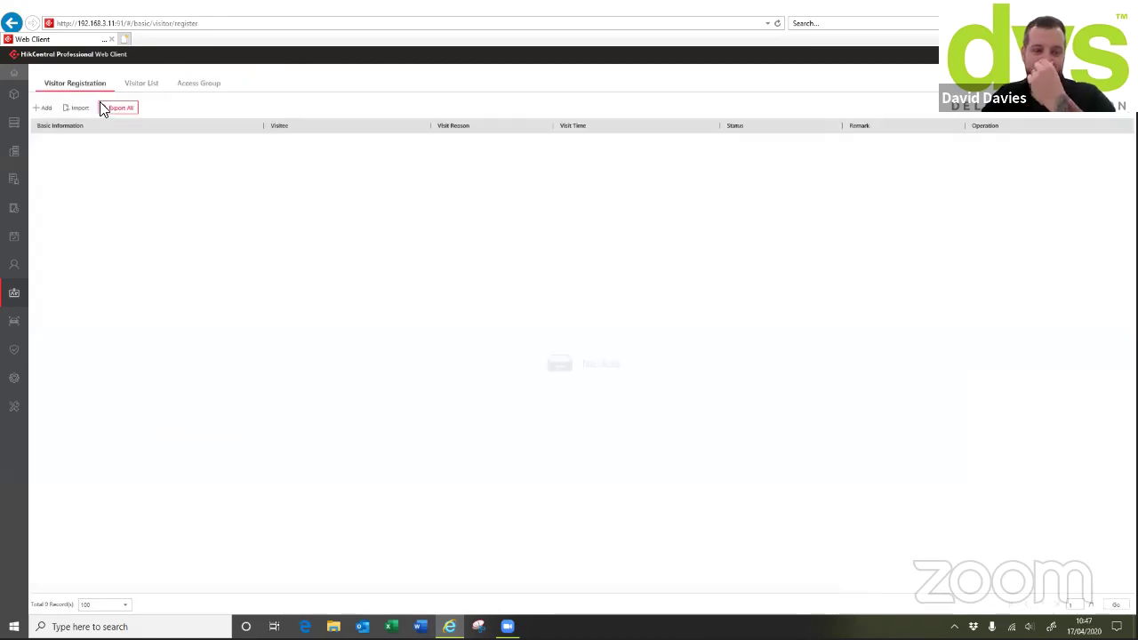
# Browse the Add Visitor form without saving, then open the Vehicle page with BLACKLIST and DVS HQ lists
pyautogui.click(46, 107)
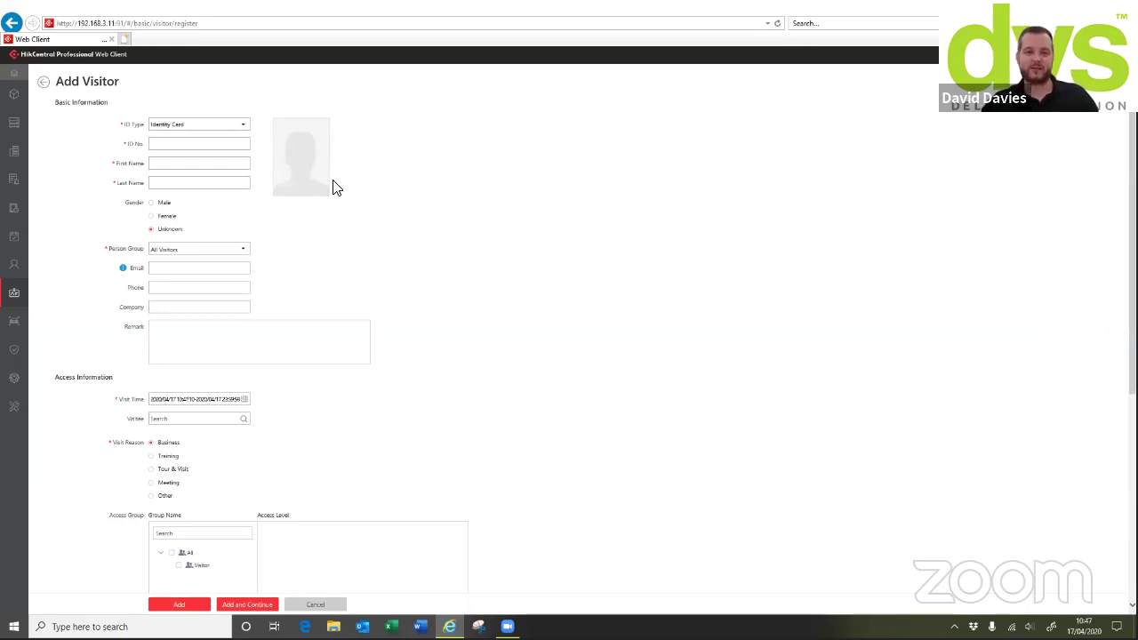
pyautogui.scroll(-3, 333, 186)
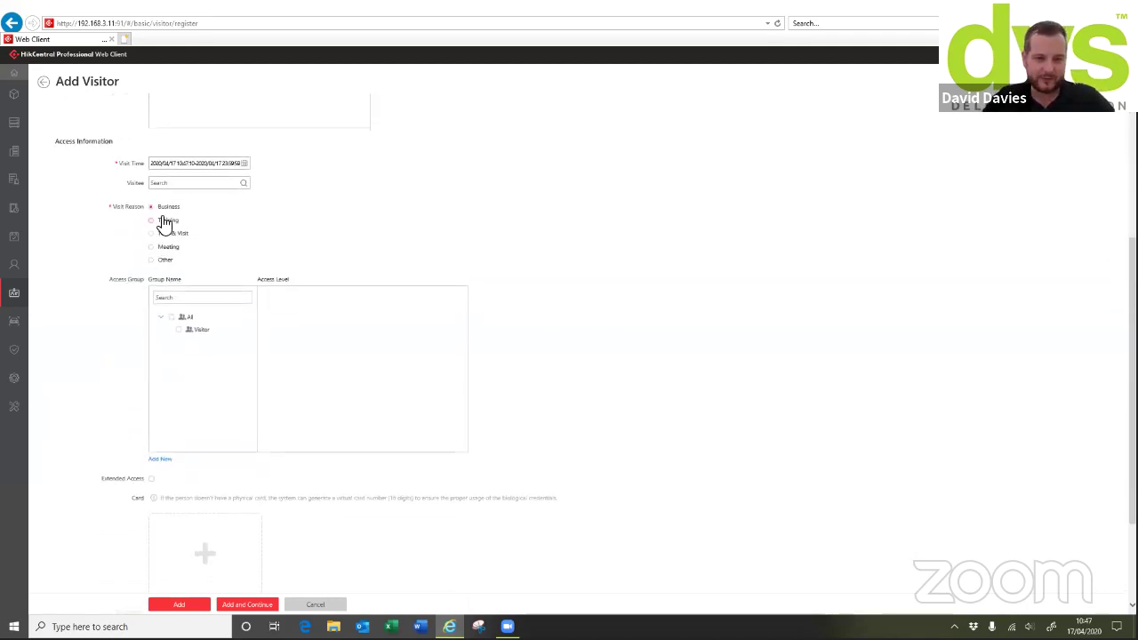
pyautogui.scroll(-2, 196, 347)
pyautogui.scroll(4, 198, 338)
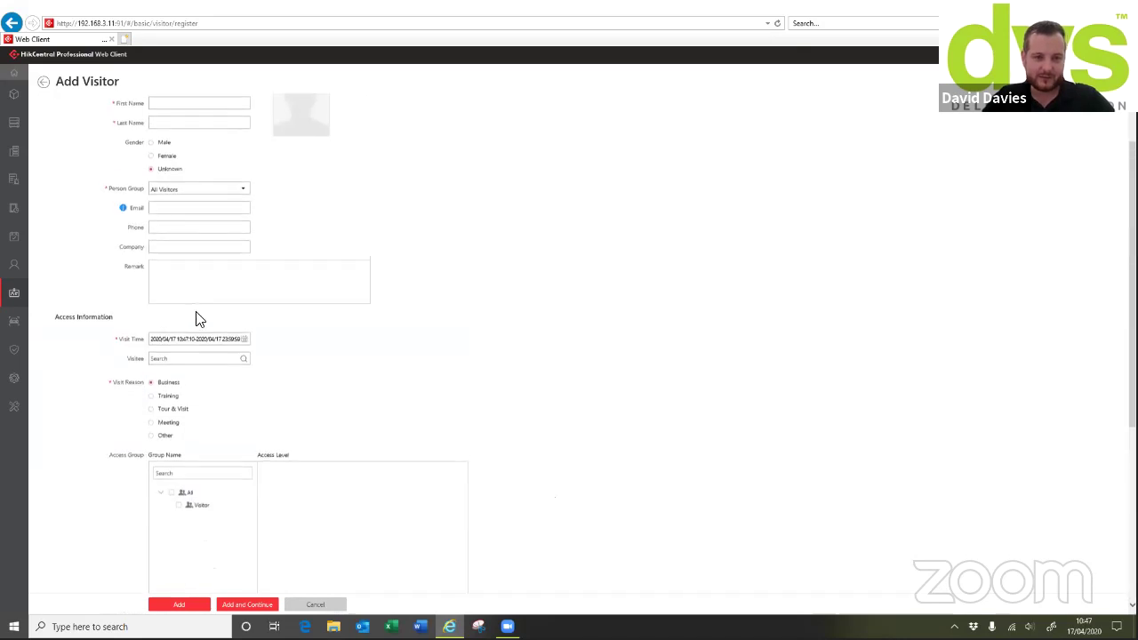
pyautogui.scroll(-3, 277, 424)
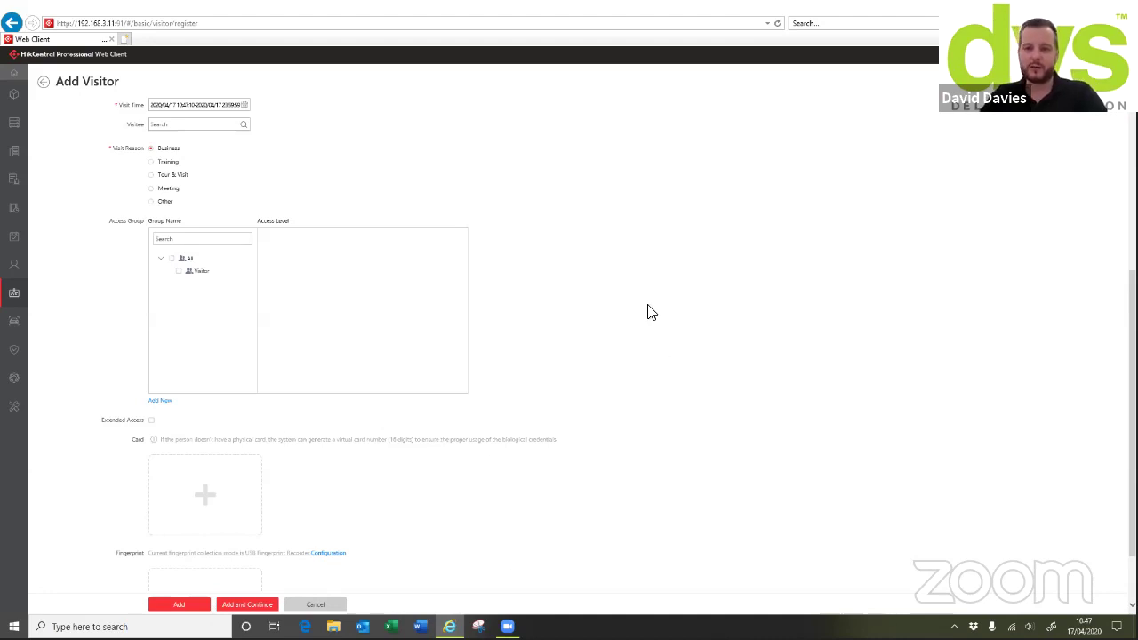
pyautogui.click(45, 89)
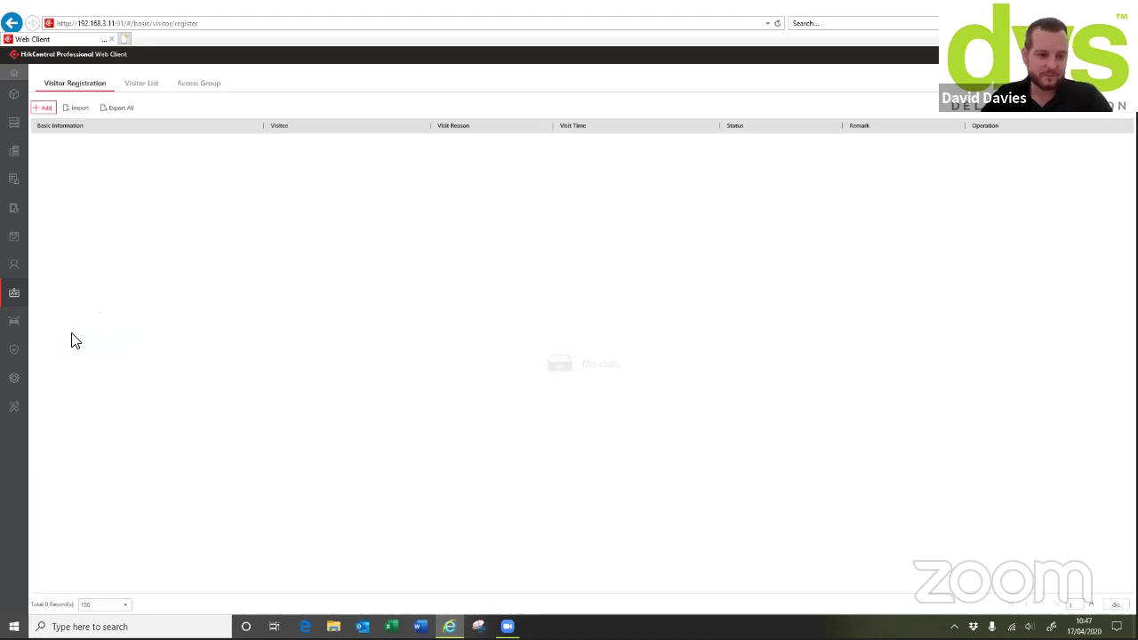
pyautogui.click(25, 327)
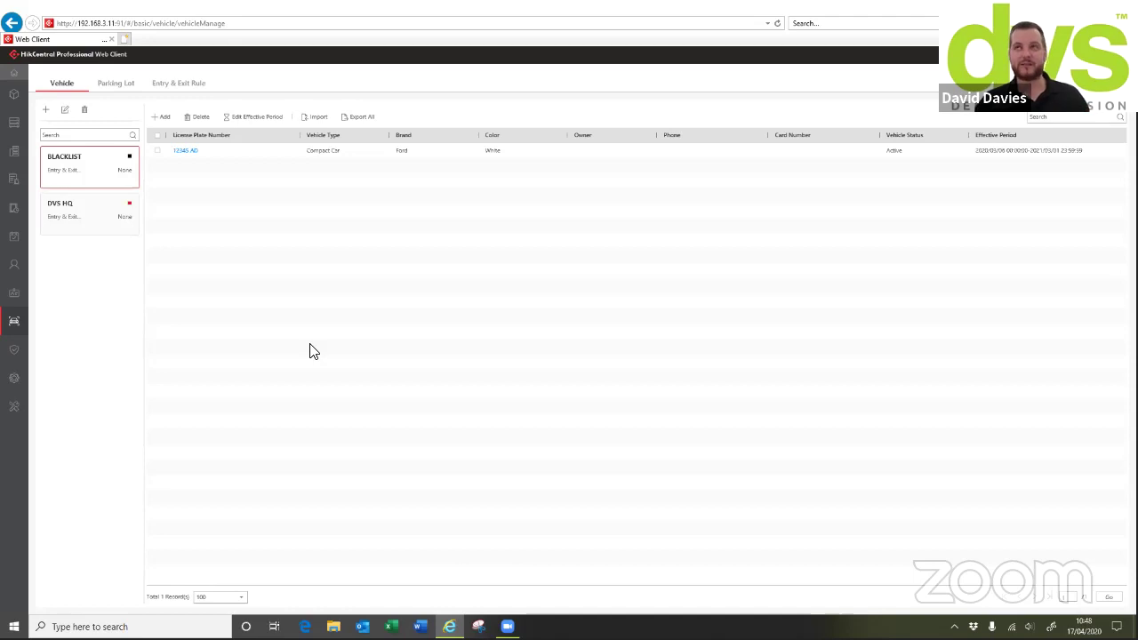
# Review the DVS HQ parking lot and its entry & exit rules, ending on the In/Out lanes overview
pyautogui.click(127, 91)
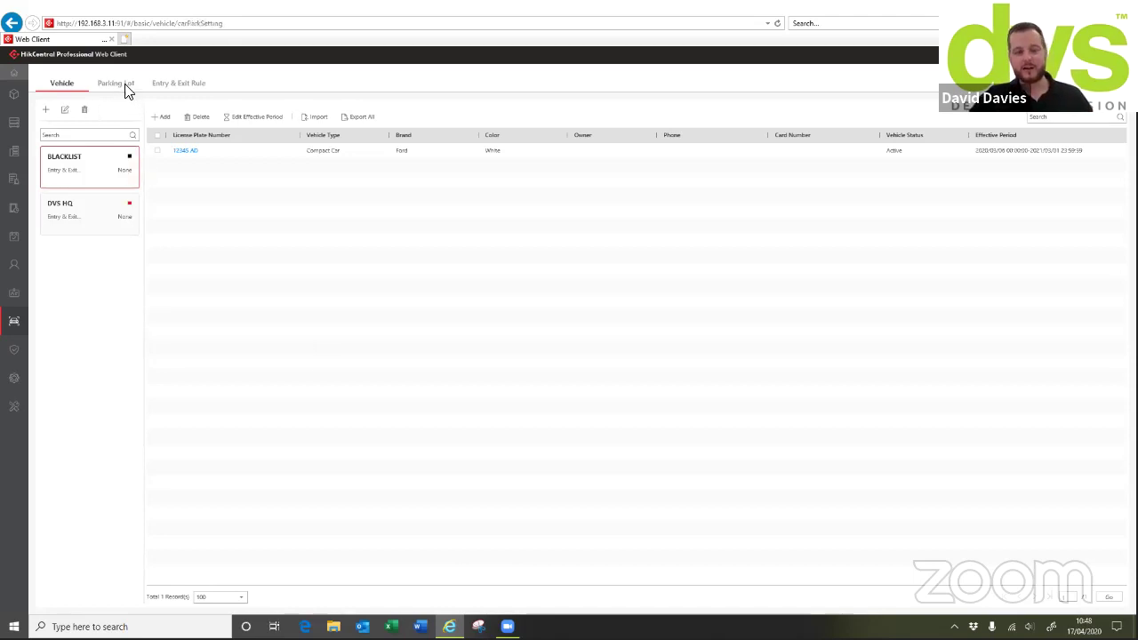
pyautogui.click(173, 89)
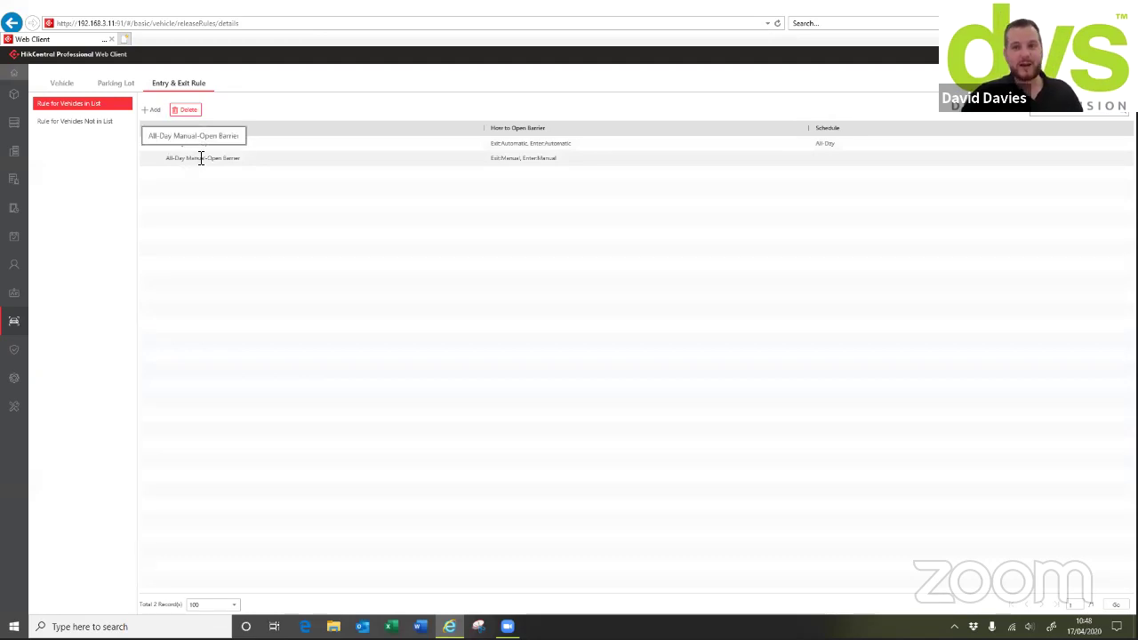
pyautogui.click(117, 84)
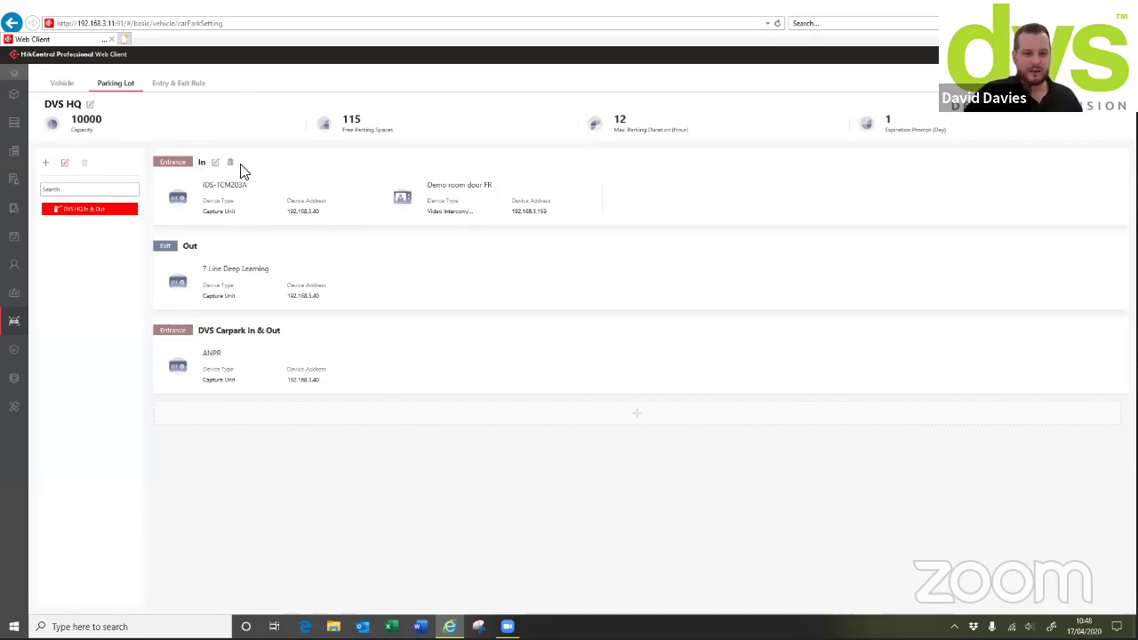
pyautogui.click(216, 162)
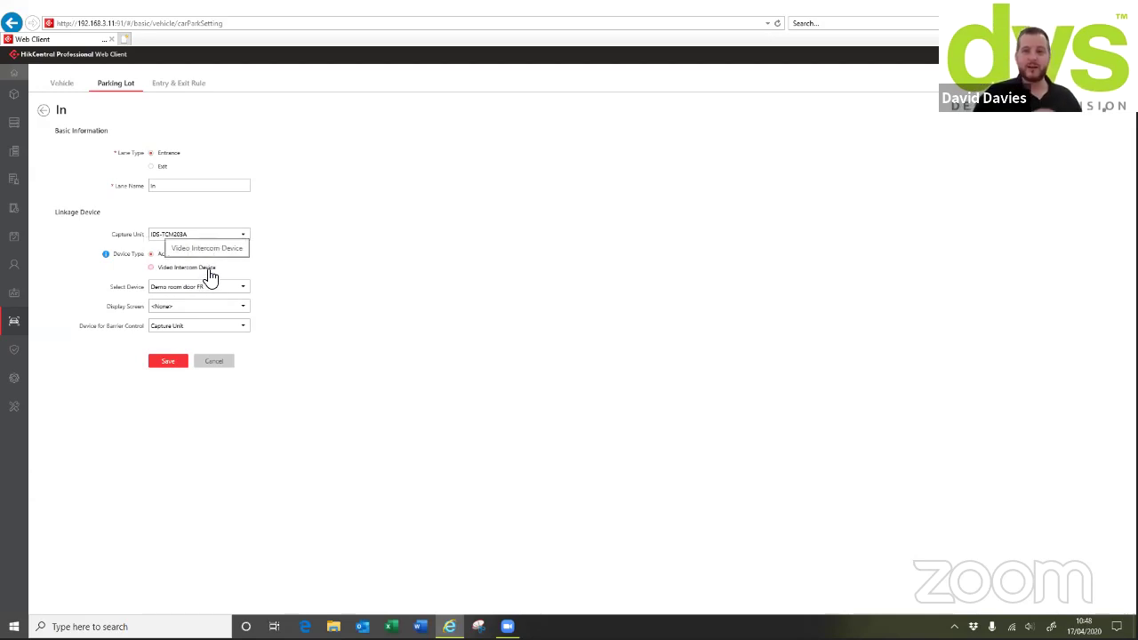
pyautogui.moveTo(107, 256)
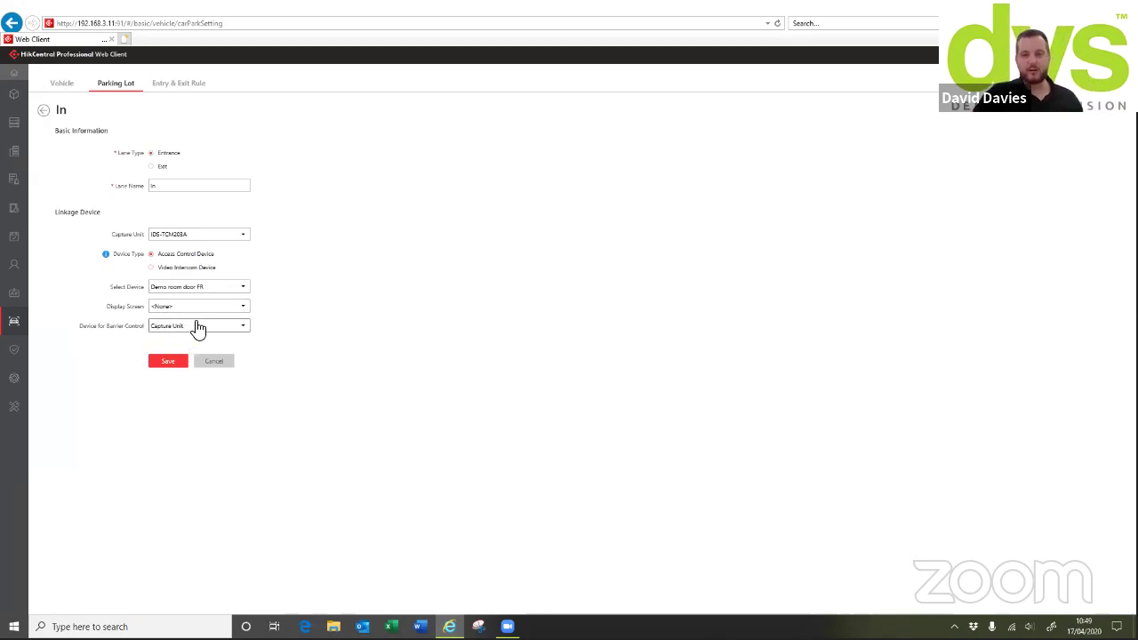
pyautogui.click(188, 336)
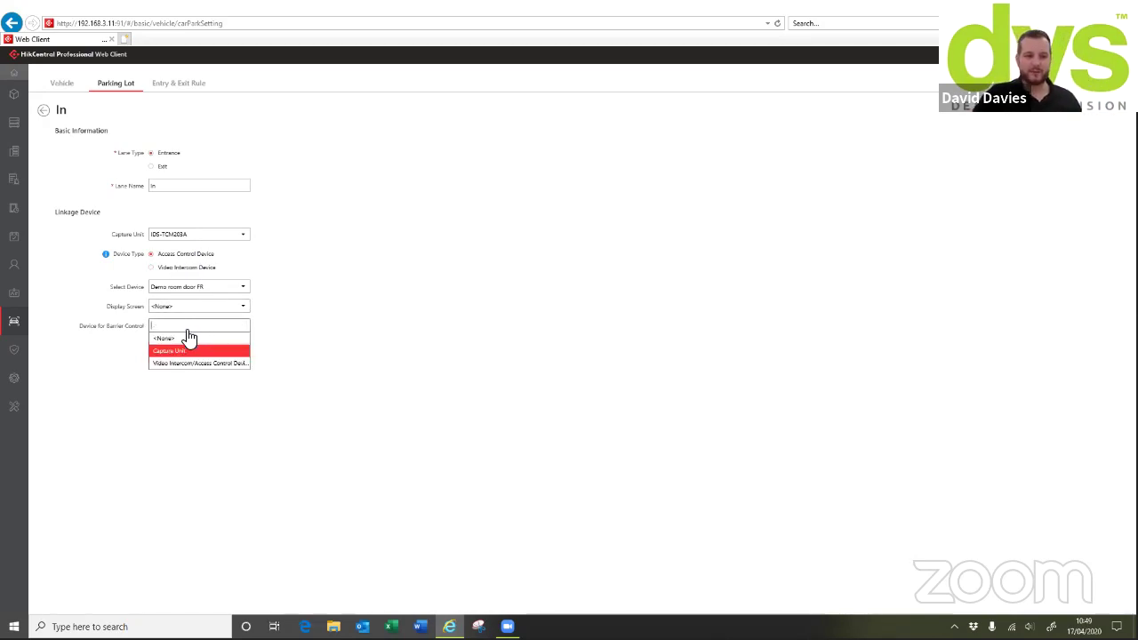
pyautogui.click(380, 296)
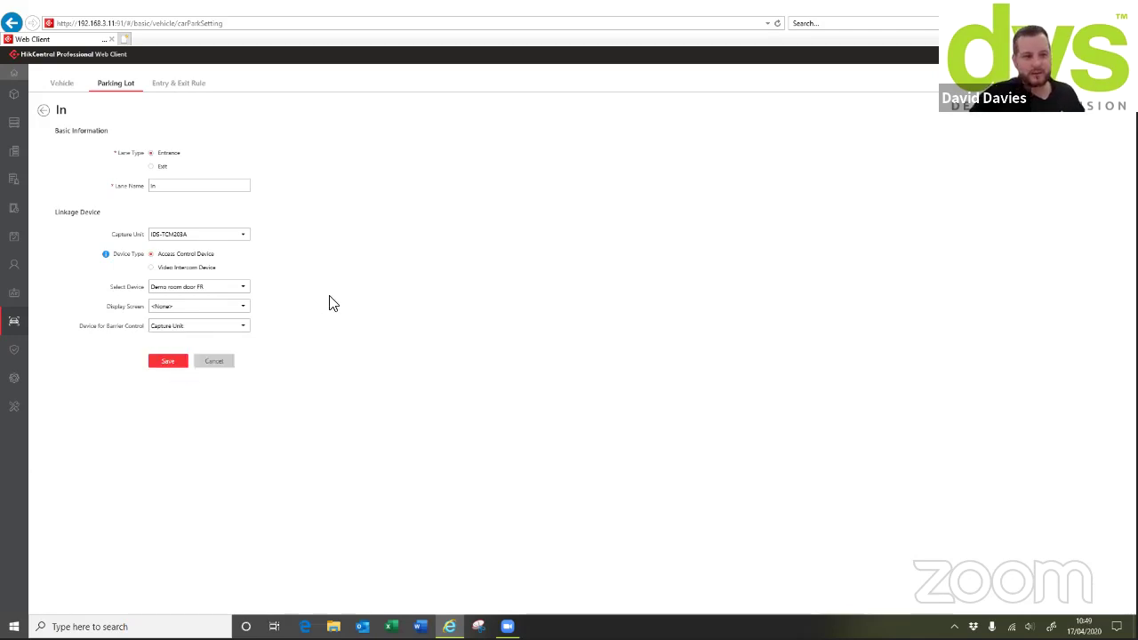
# Add a 'Test' entrance and exit, begin a new lane, then switch to the BLACKLIST and DVS HQ vehicle lists
pyautogui.click(44, 110)
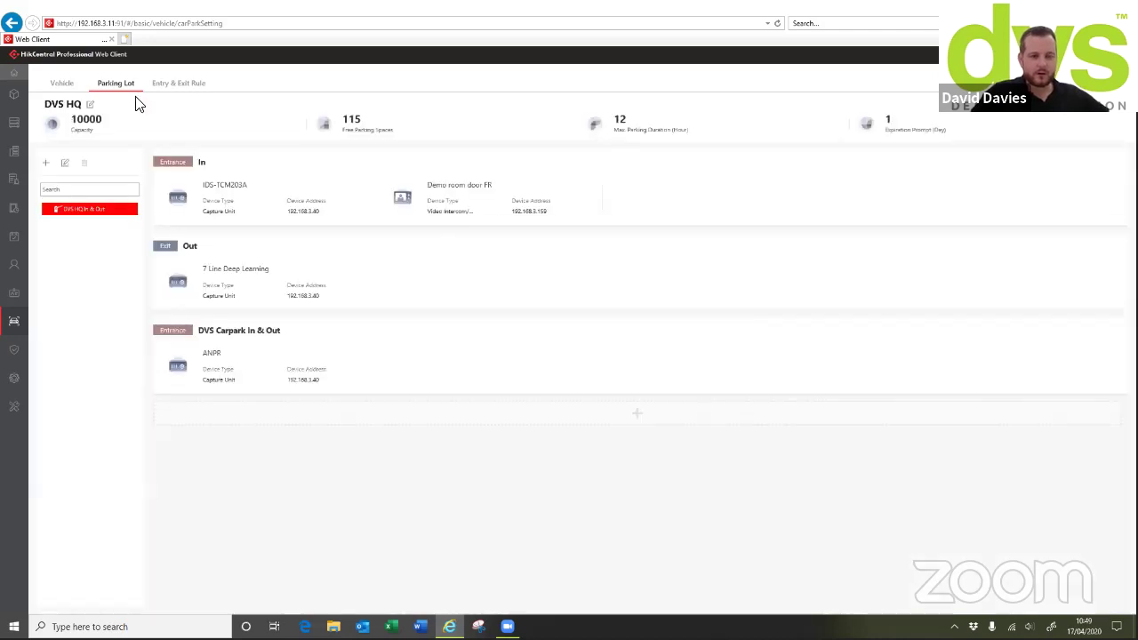
pyautogui.click(47, 164)
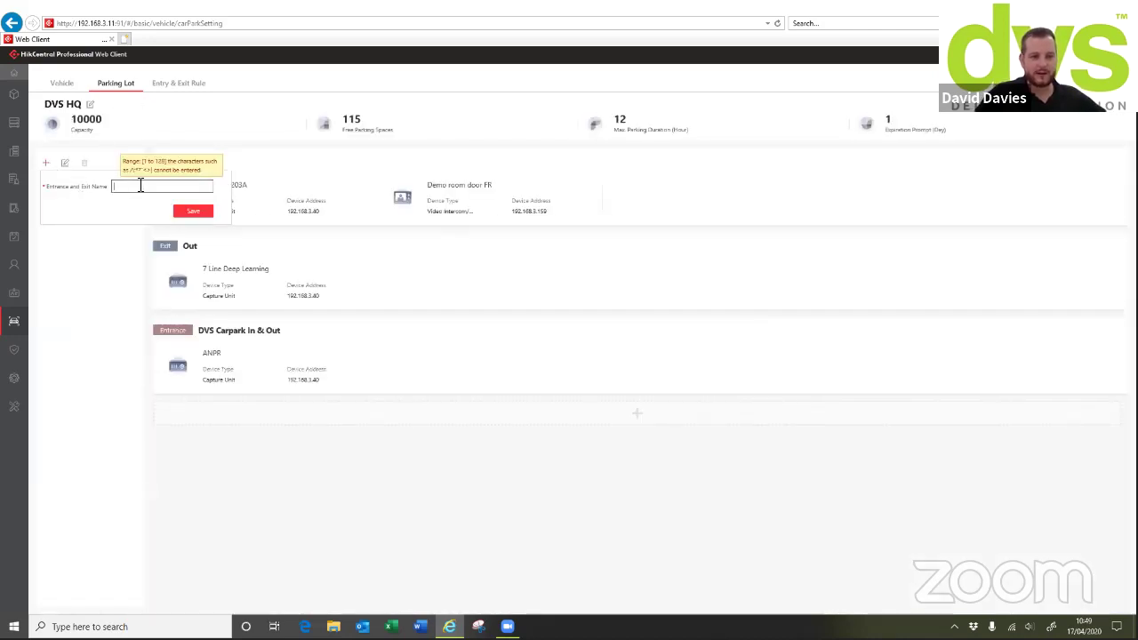
pyautogui.write('Test')
pyautogui.click(188, 211)
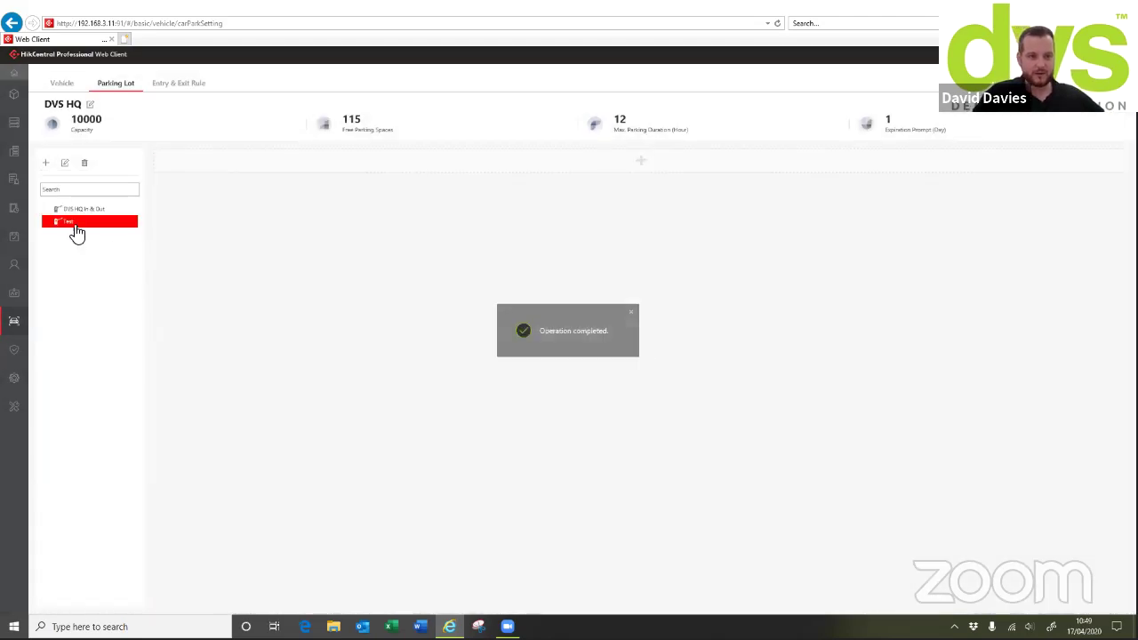
pyautogui.click(643, 166)
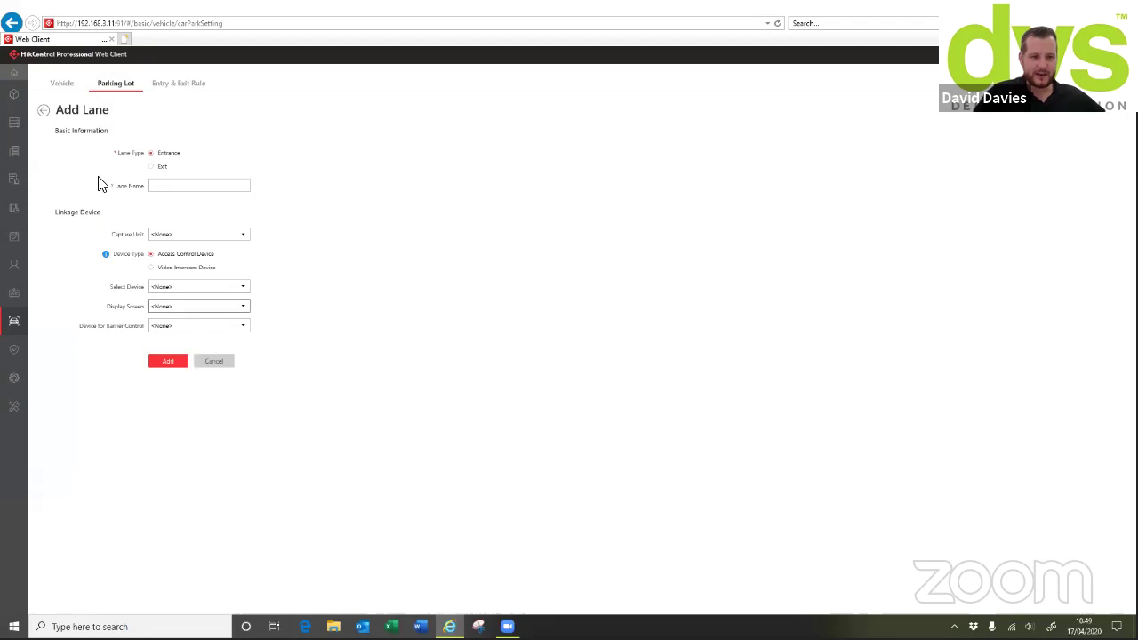
pyautogui.click(61, 85)
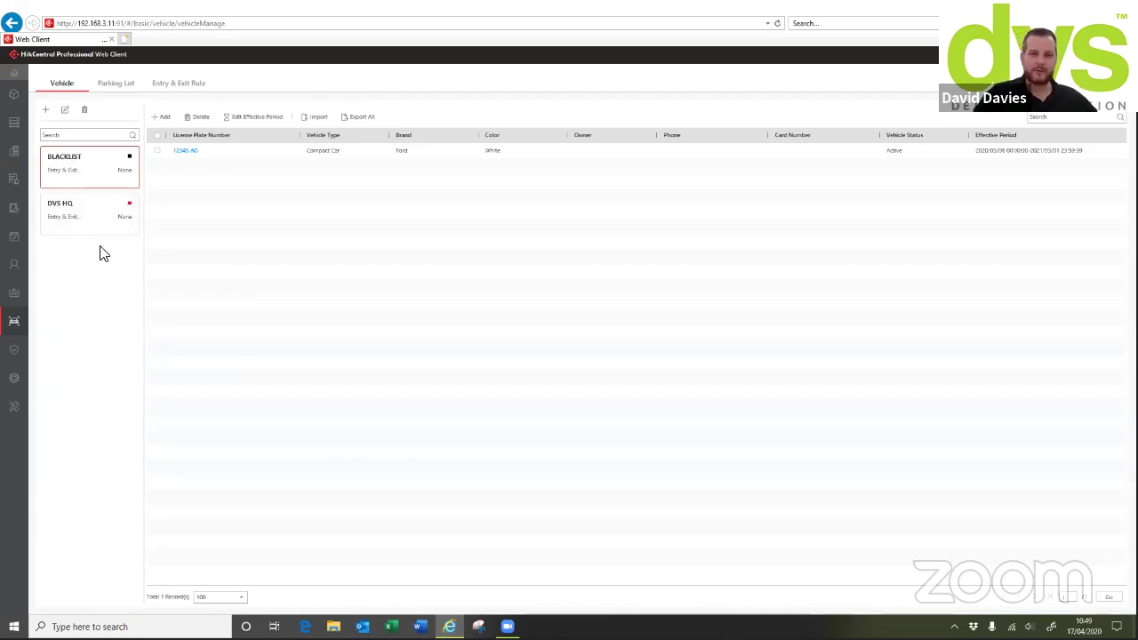
# Cancel a new vehicle entry and return to the DVS HQ lot with In, Out and DVS Carpark lanes
pyautogui.click(161, 116)
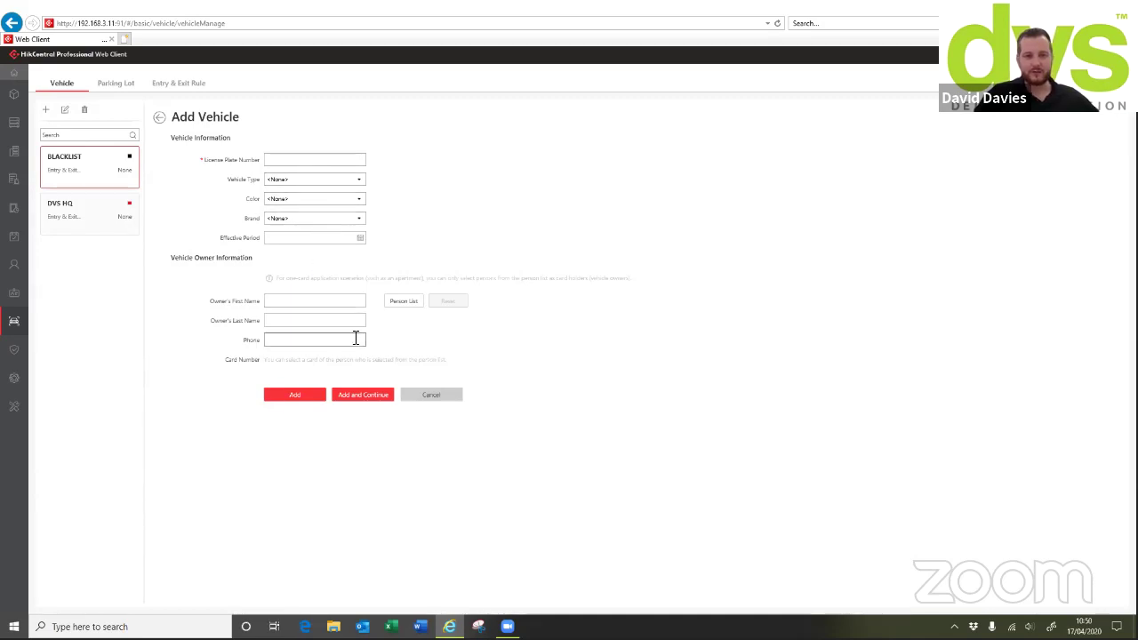
pyautogui.click(423, 397)
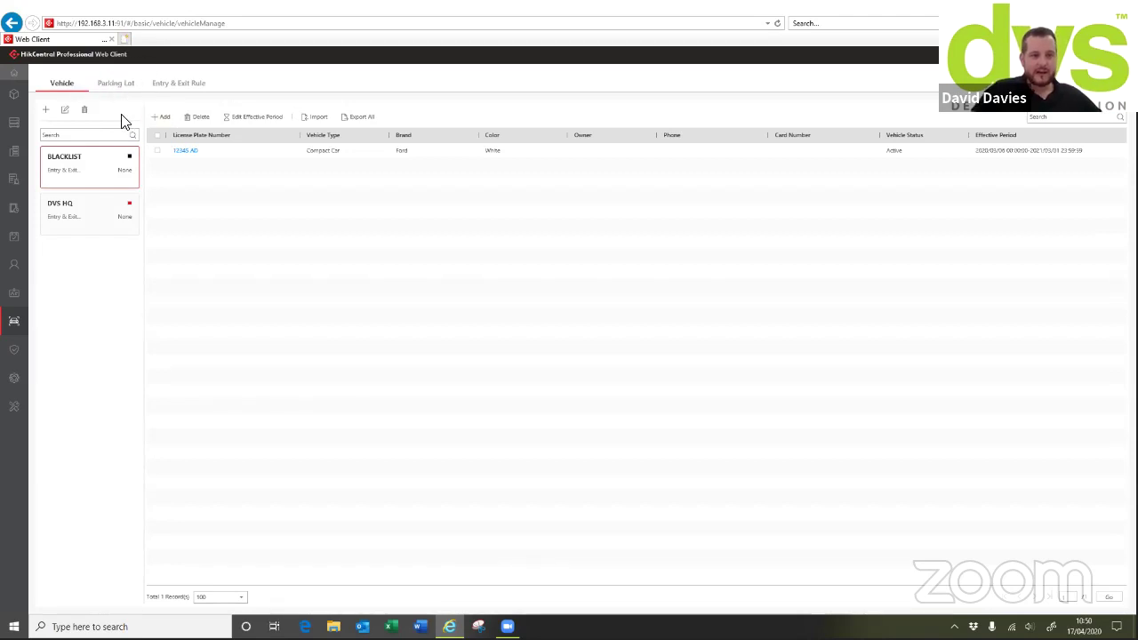
pyautogui.click(120, 85)
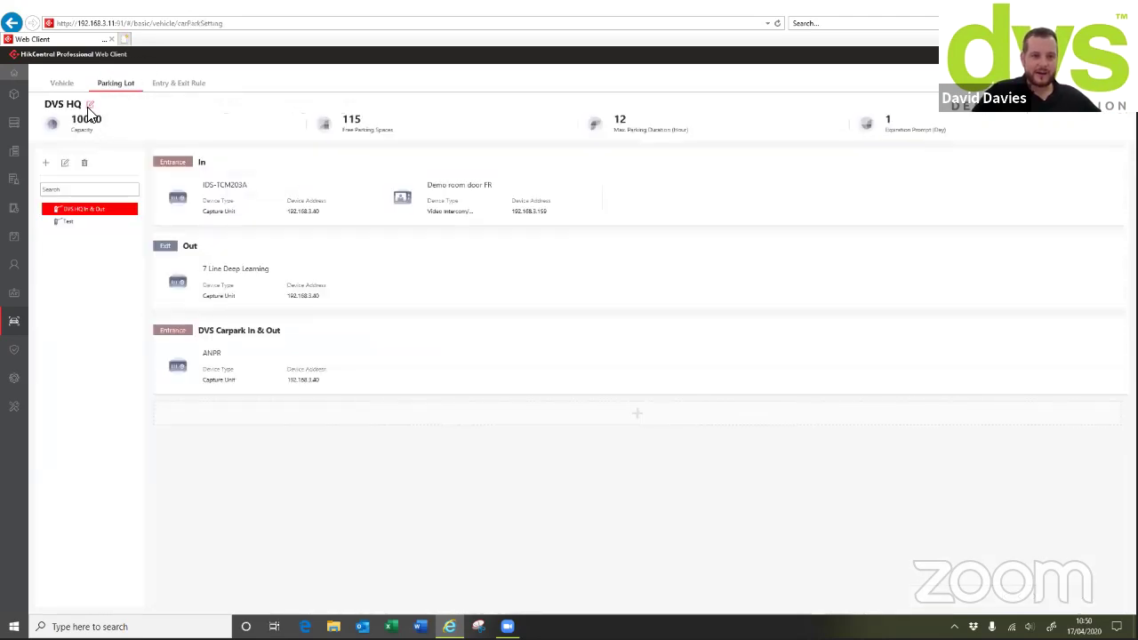
pyautogui.click(90, 105)
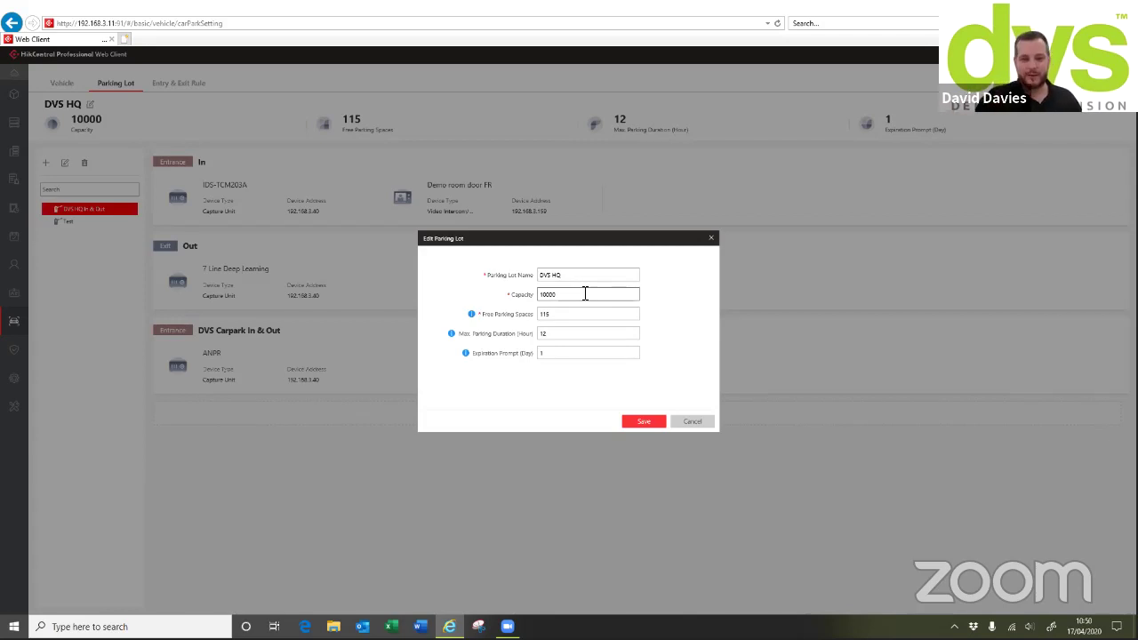
pyautogui.click(577, 333)
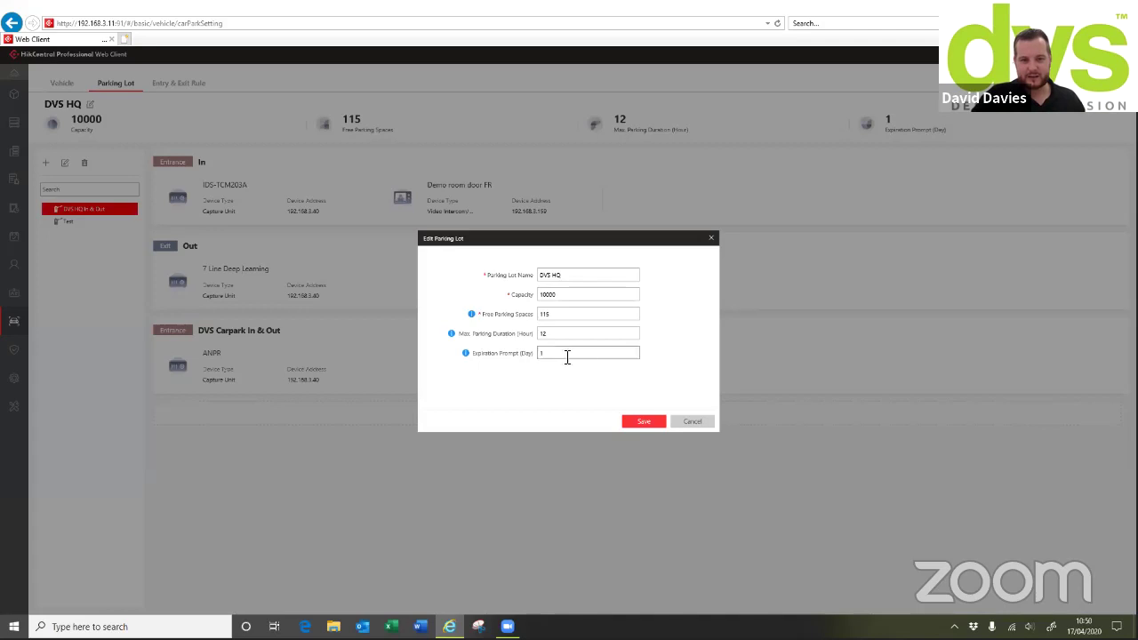
pyautogui.click(711, 238)
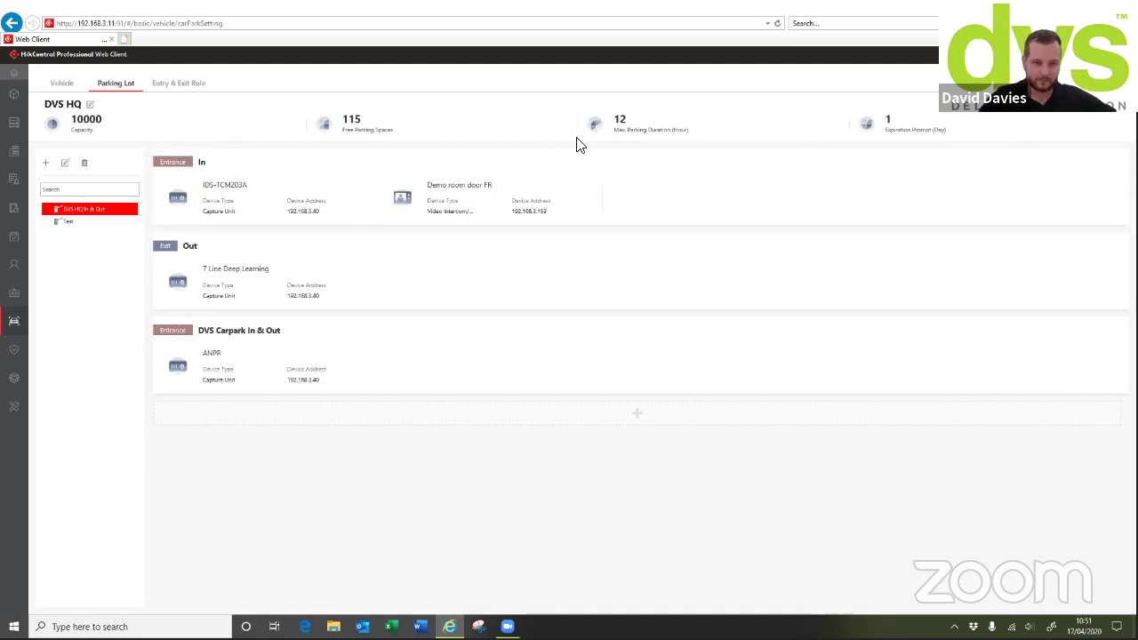
pyautogui.click(229, 162)
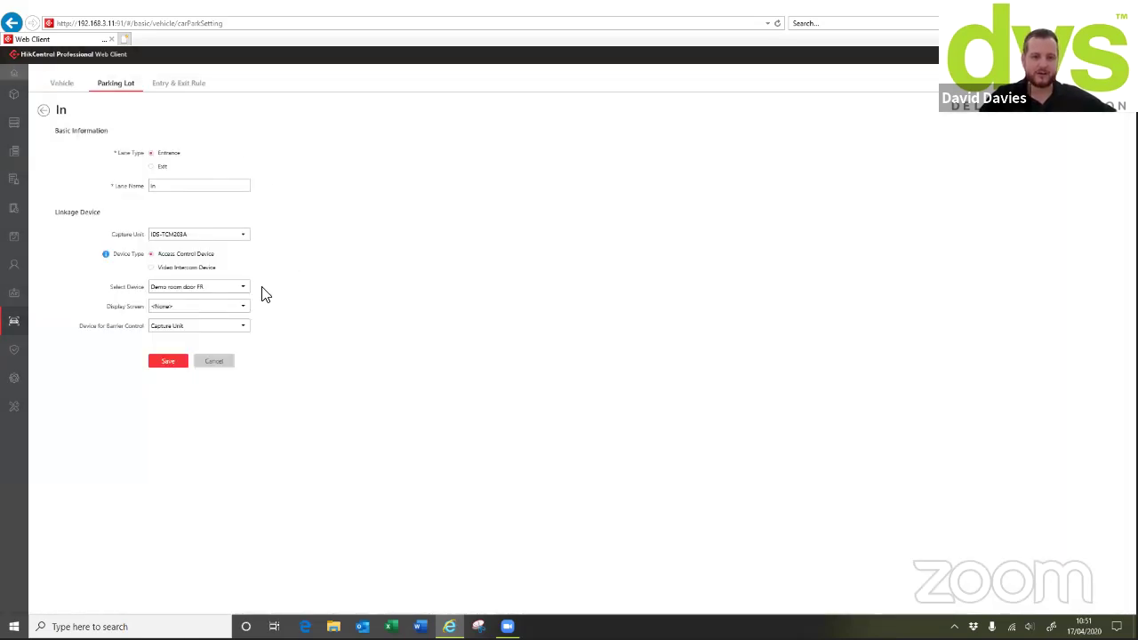
pyautogui.click(199, 307)
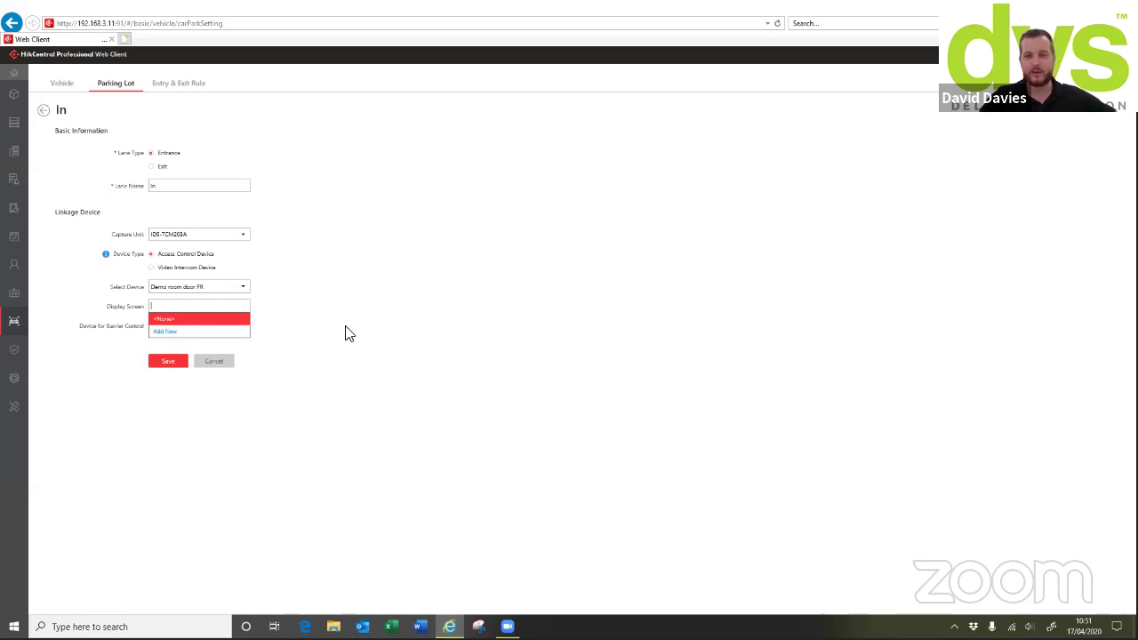
pyautogui.click(214, 362)
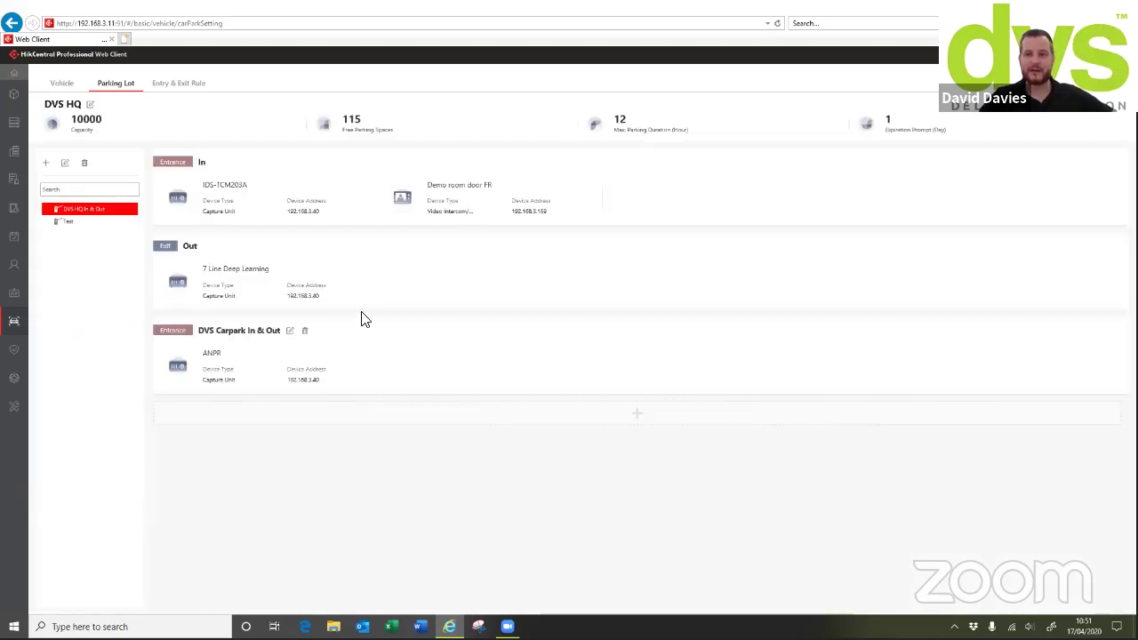
pyautogui.moveTo(15, 351)
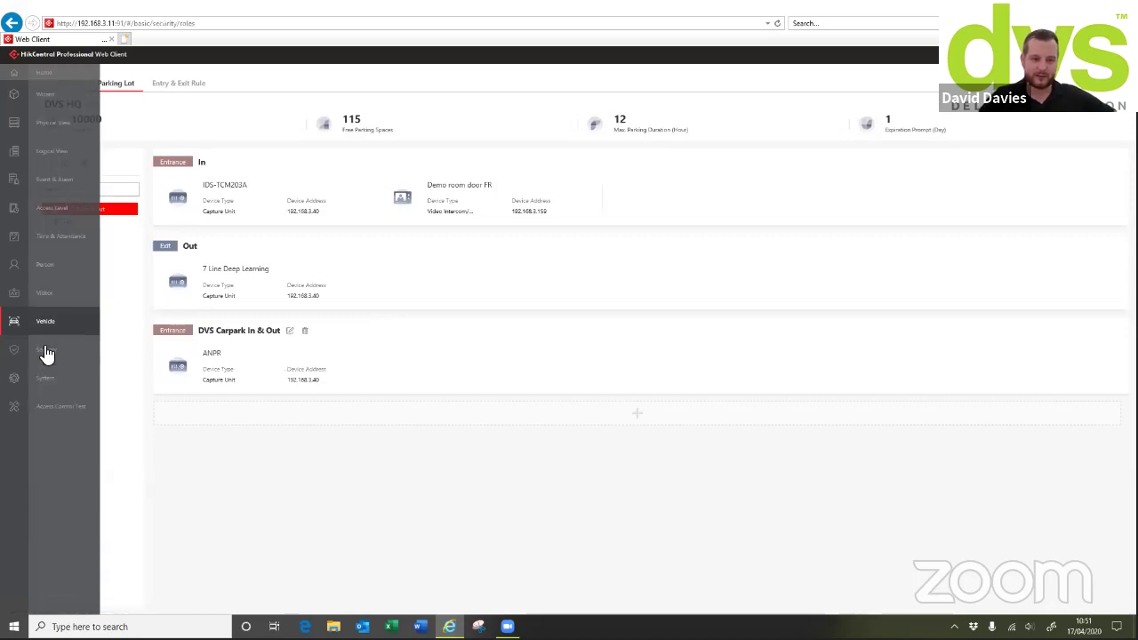
# Browse security roles and user accounts, then show Medium password strength and 30-minute Control Client auto-lock
pyautogui.click(46, 351)
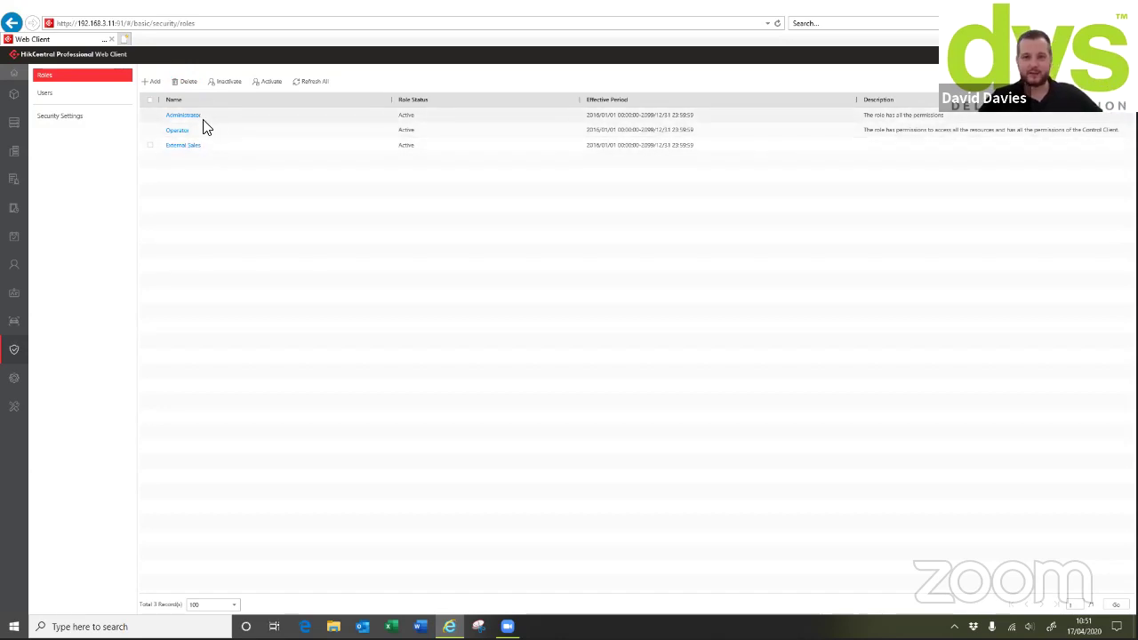
pyautogui.click(73, 93)
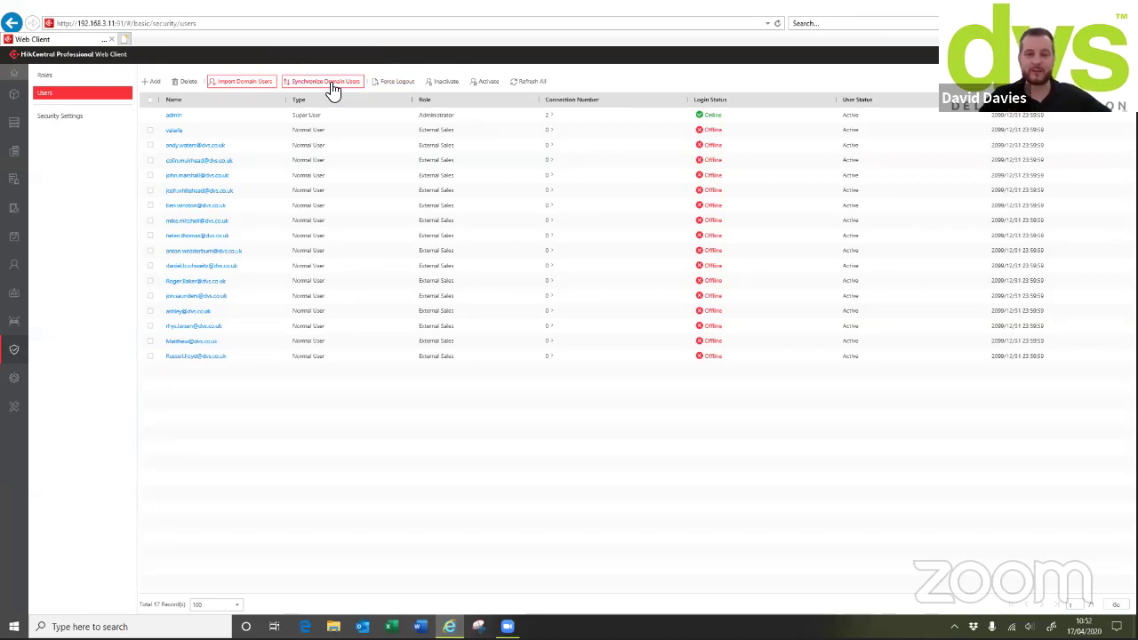
pyautogui.click(197, 146)
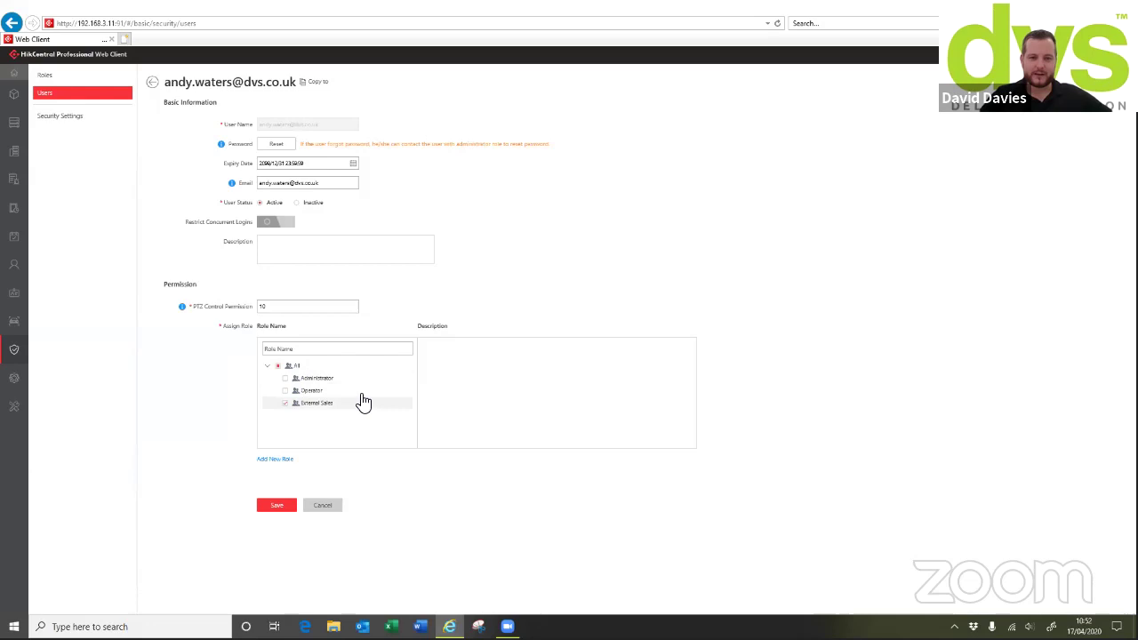
pyautogui.click(152, 81)
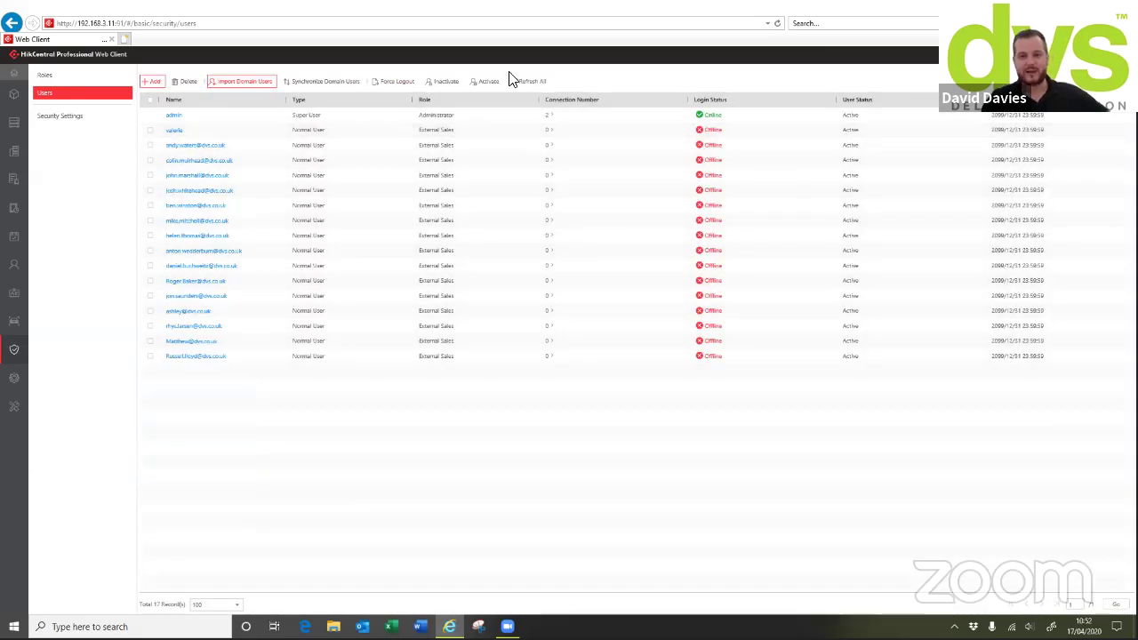
pyautogui.click(60, 116)
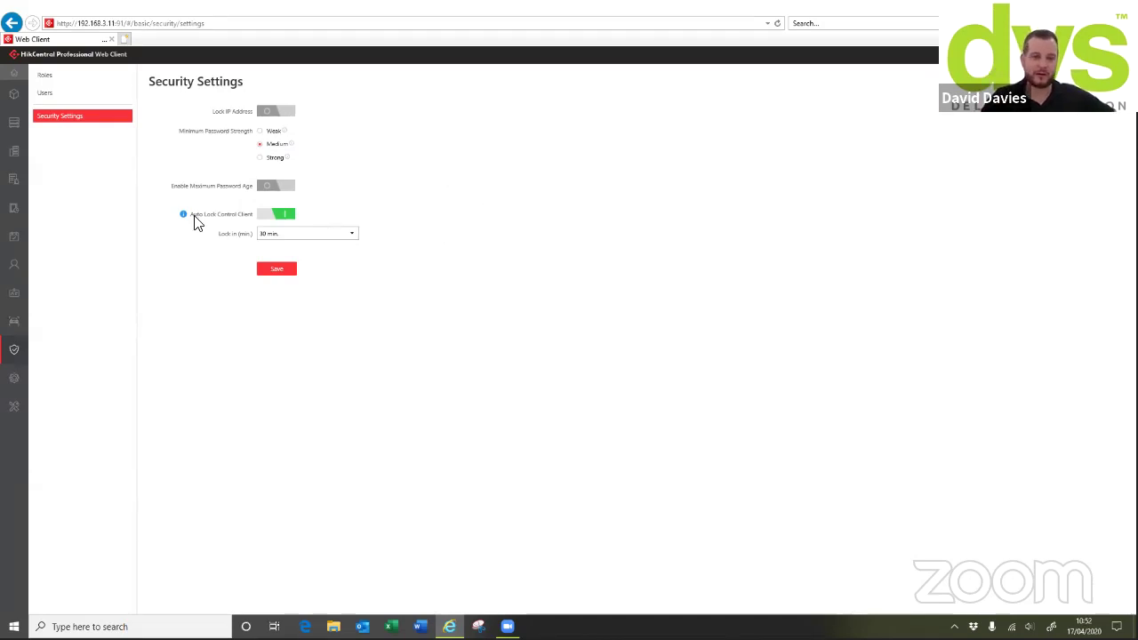
# Browse System settings to the CPU/RAM Server Usage Thresholds (300 s), expanding Storage, Security and Advanced
pyautogui.click(15, 382)
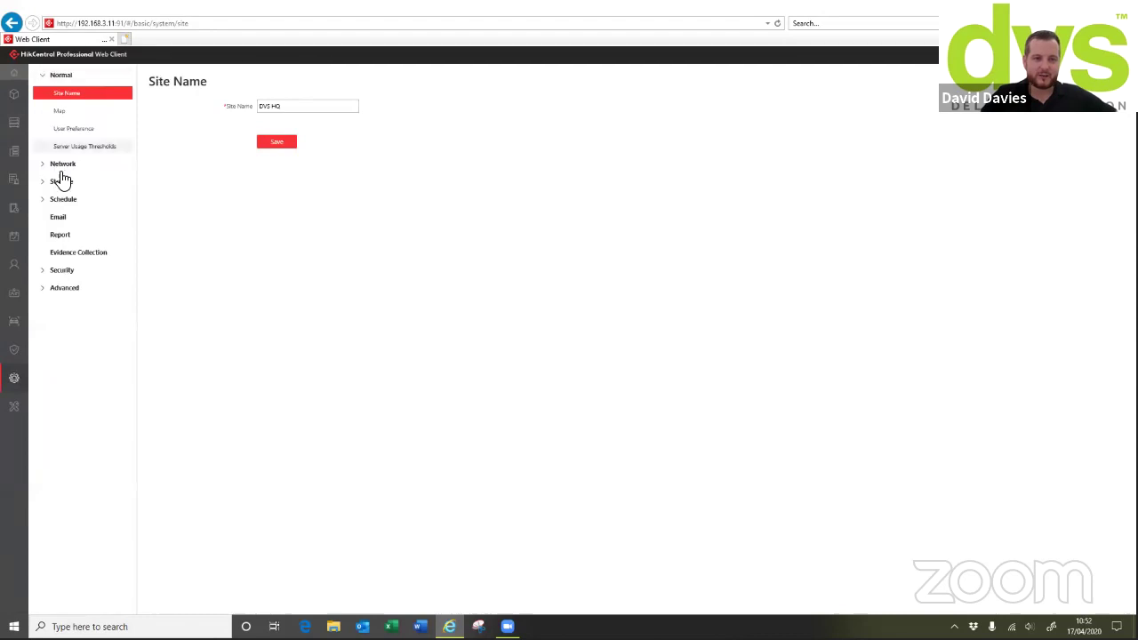
pyautogui.click(72, 112)
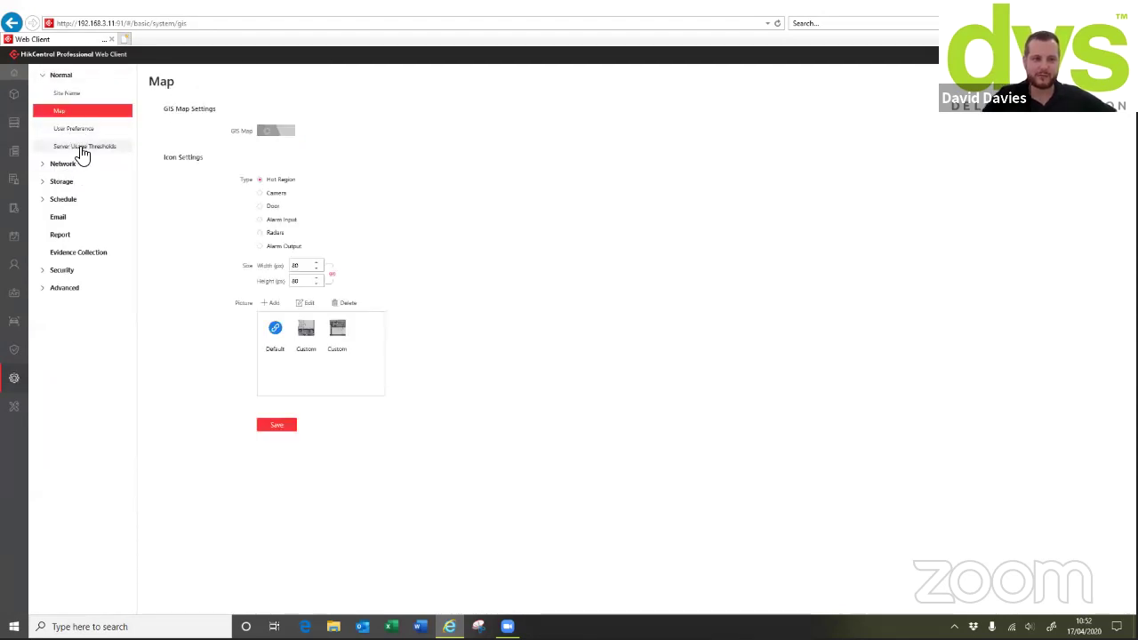
pyautogui.click(80, 148)
pyautogui.click(51, 165)
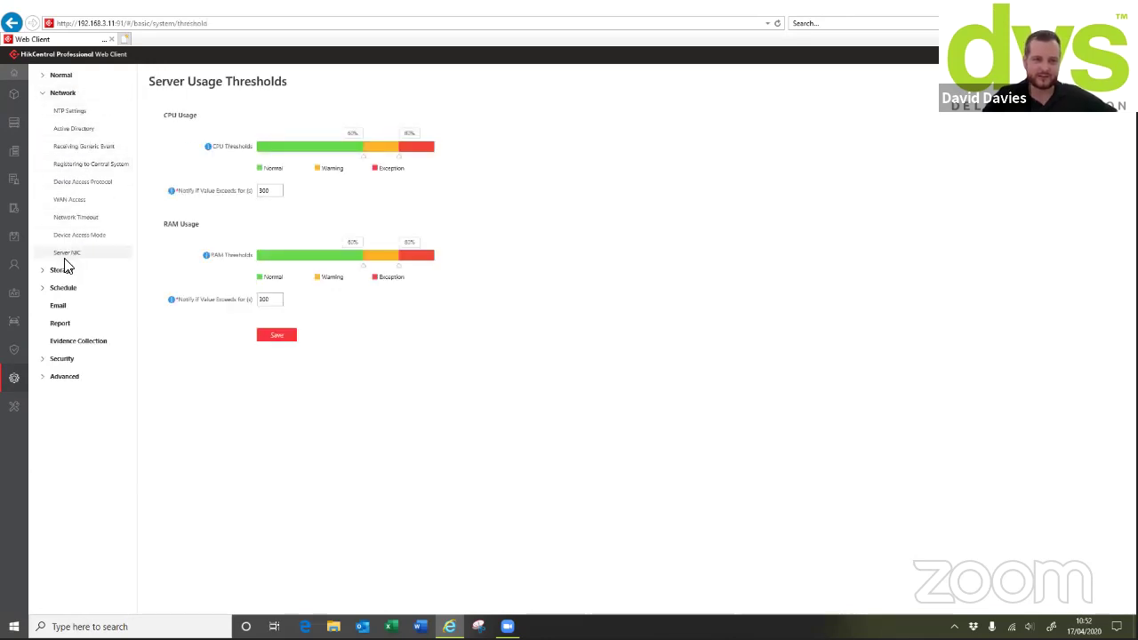
pyautogui.click(50, 270)
pyautogui.click(52, 238)
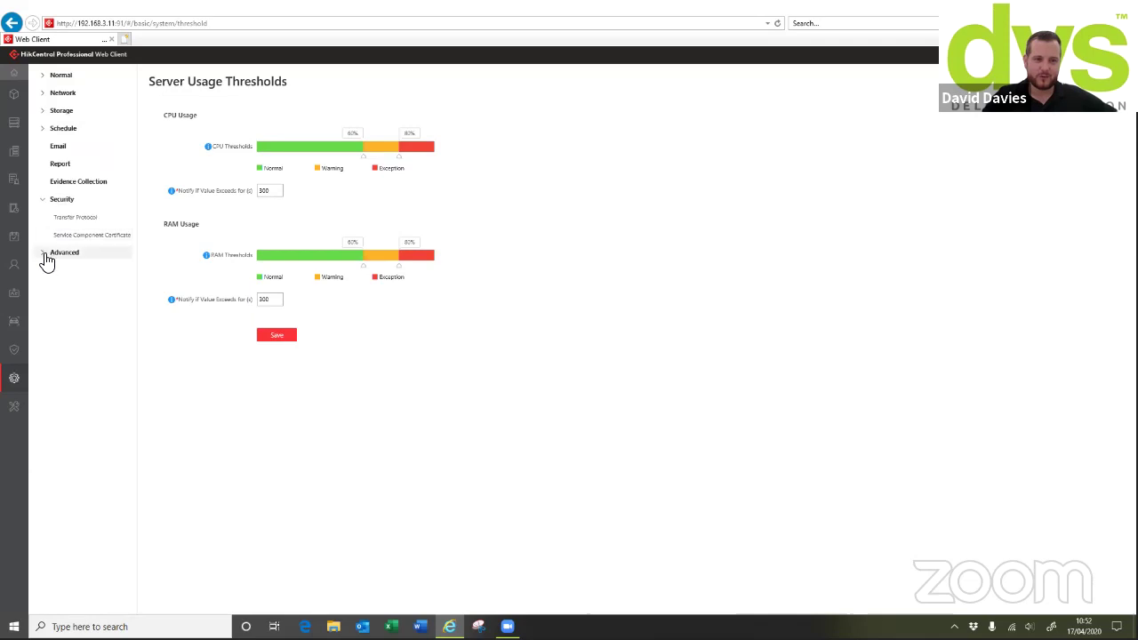
pyautogui.click(41, 256)
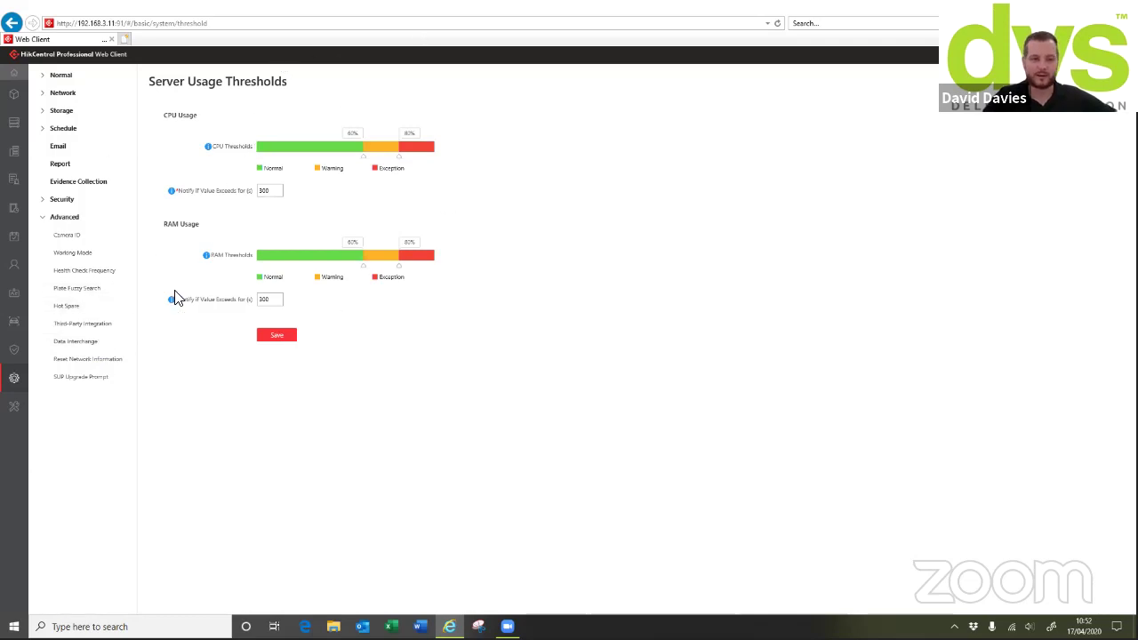
# Check the Access Control Test credential status page, return to the Web Client home, and show the desktop
pyautogui.moveTo(18, 413)
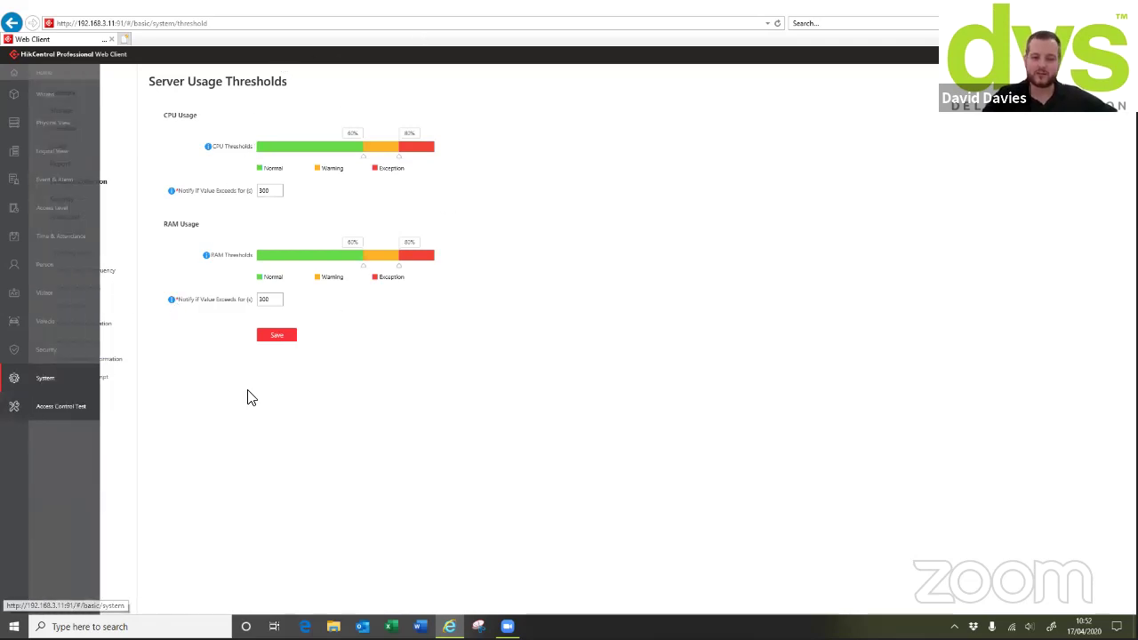
pyautogui.click(14, 406)
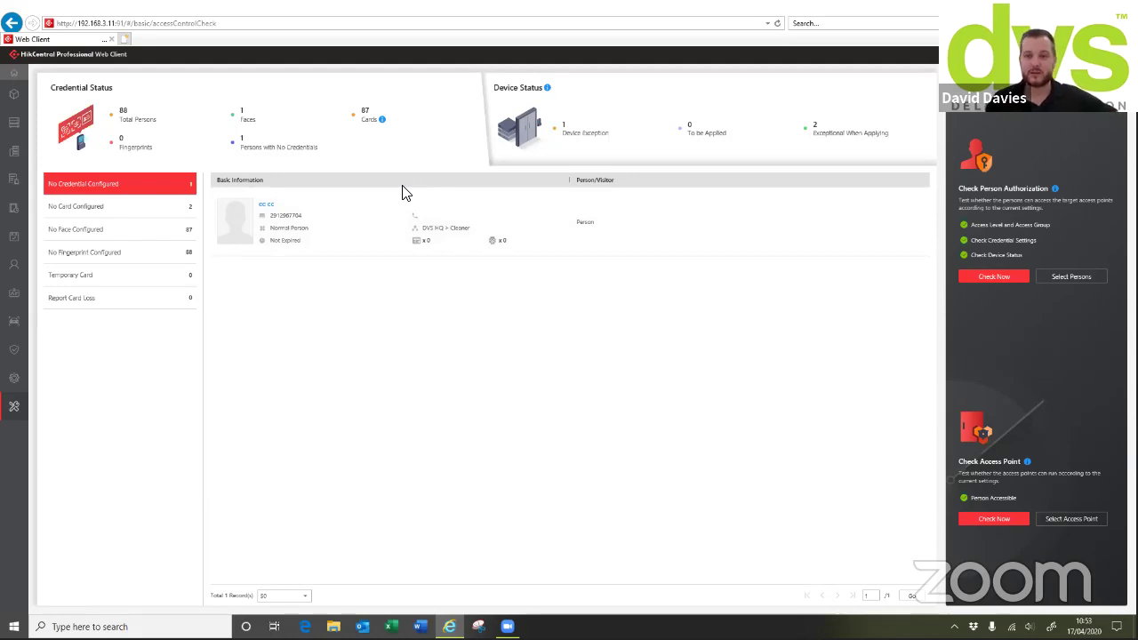
pyautogui.click(20, 83)
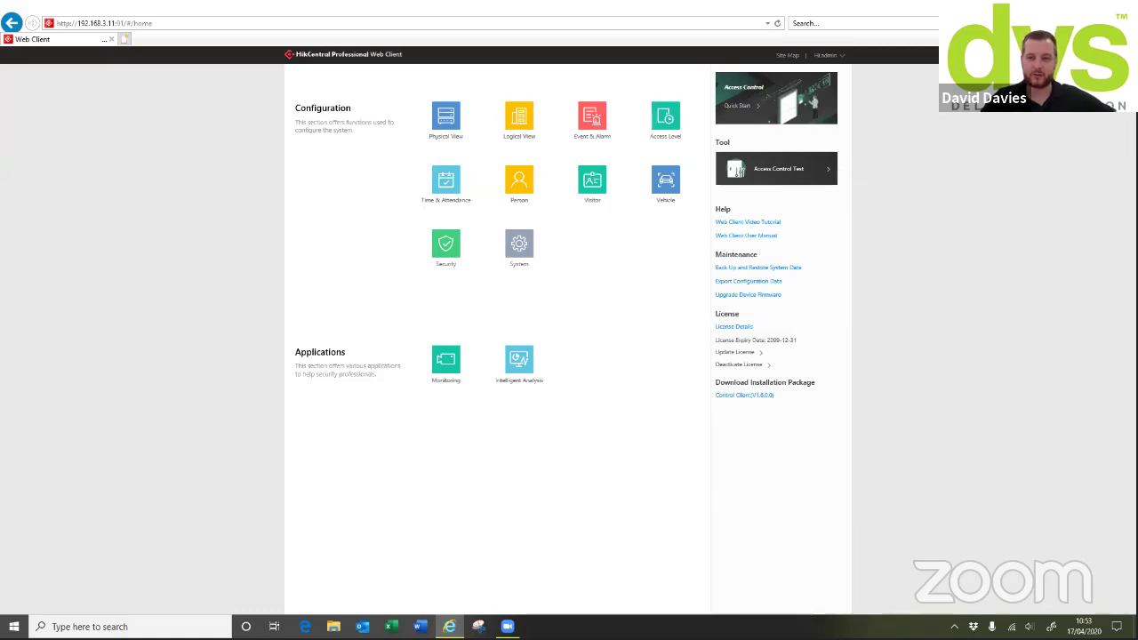
pyautogui.press('super+d')
# Launch and sign in to the HikCentral Control Client, maximized to full screen
pyautogui.doubleClick(82, 551)
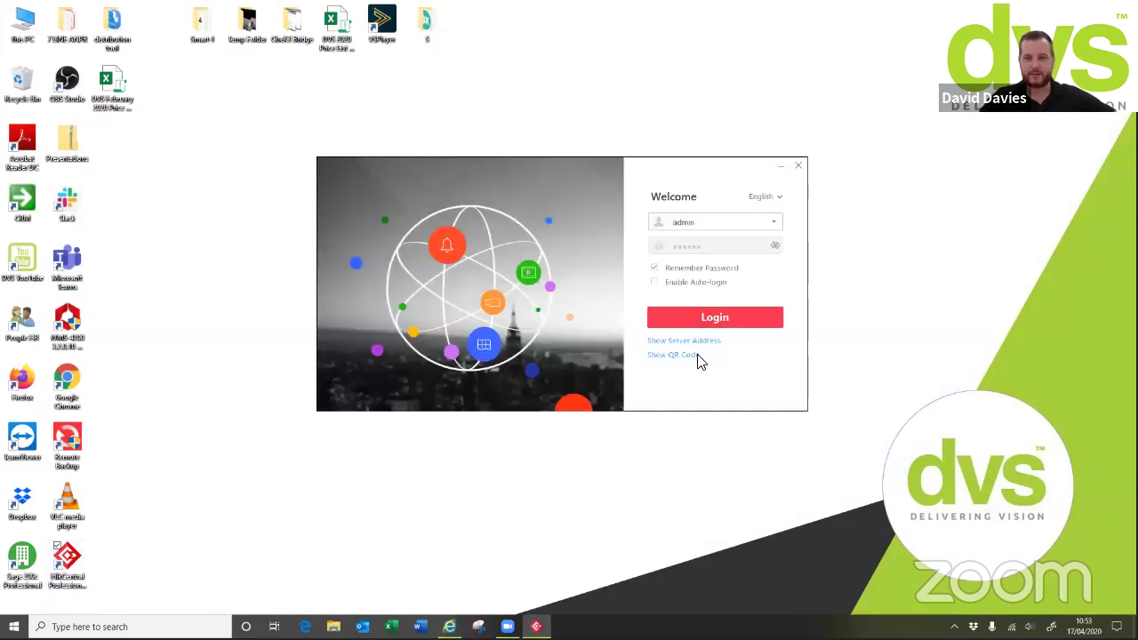
pyautogui.click(712, 316)
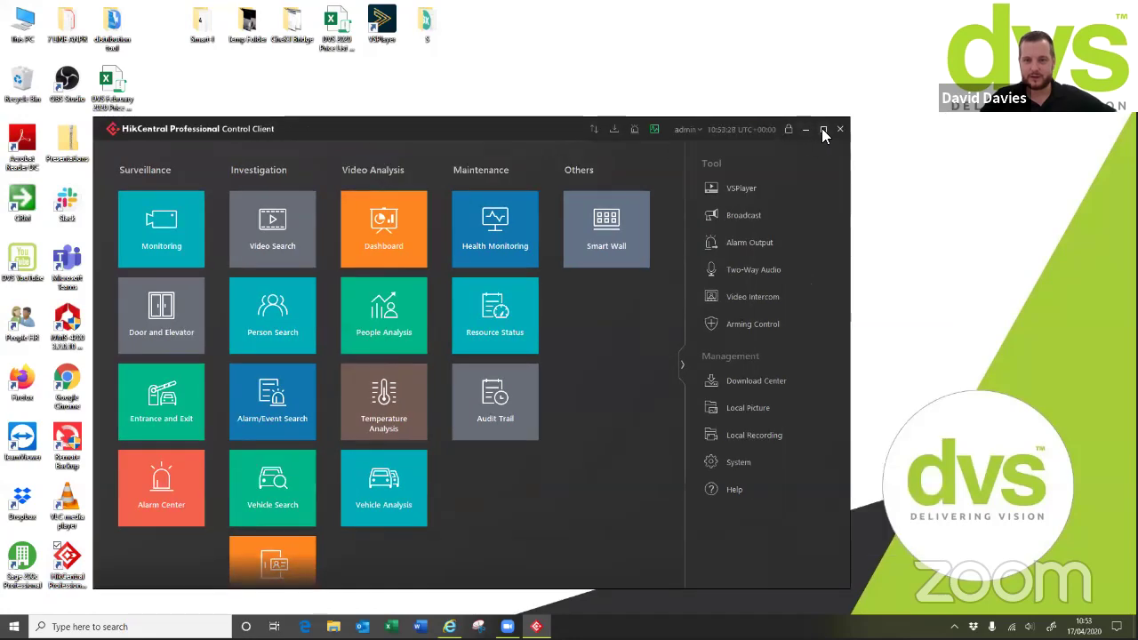
pyautogui.click(823, 130)
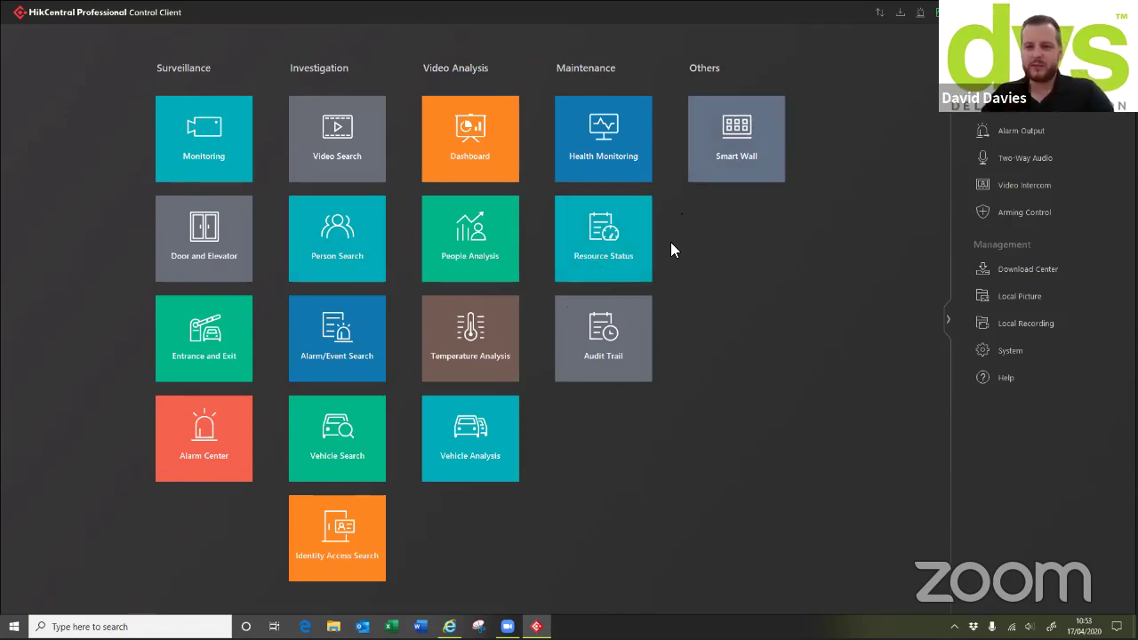
# Move Health Monitoring and Audit Trail to the side panel, keep Smart Wall, and enter Monitoring
pyautogui.moveTo(703, 132)
pyautogui.mouseDown()
pyautogui.moveTo(1022, 93)
pyautogui.moveTo(1022, 124)
pyautogui.mouseUp()
pyautogui.moveTo(737, 138); pyautogui.dragTo(1008, 465)
pyautogui.moveTo(764, 271); pyautogui.dragTo(1024, 516)
pyautogui.moveTo(1015, 131); pyautogui.dragTo(724, 218)
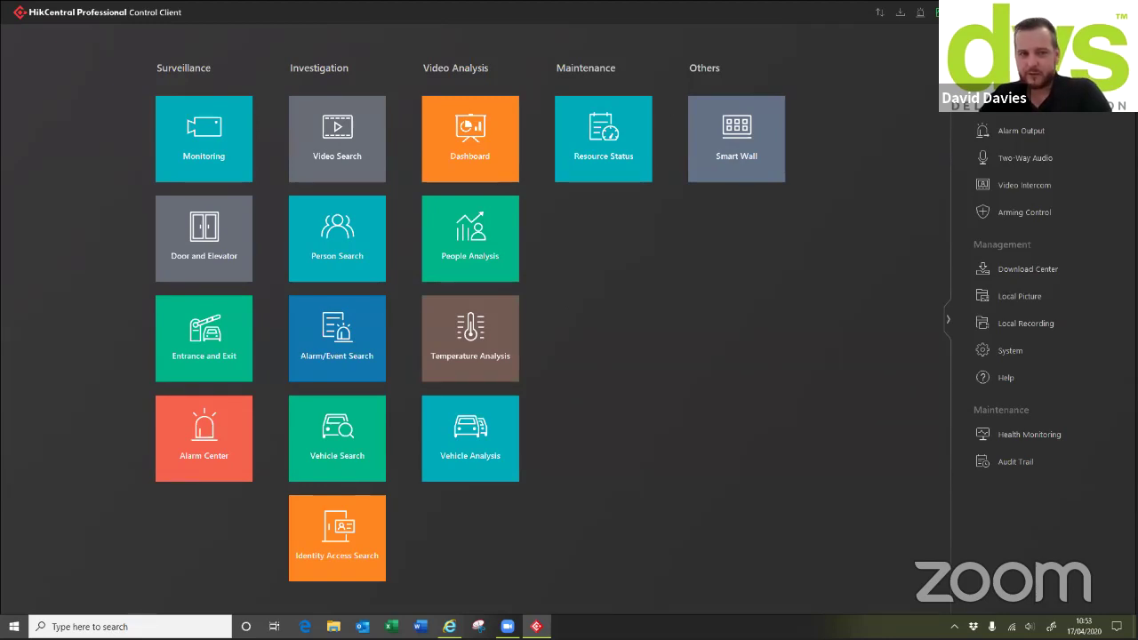
pyautogui.click(201, 125)
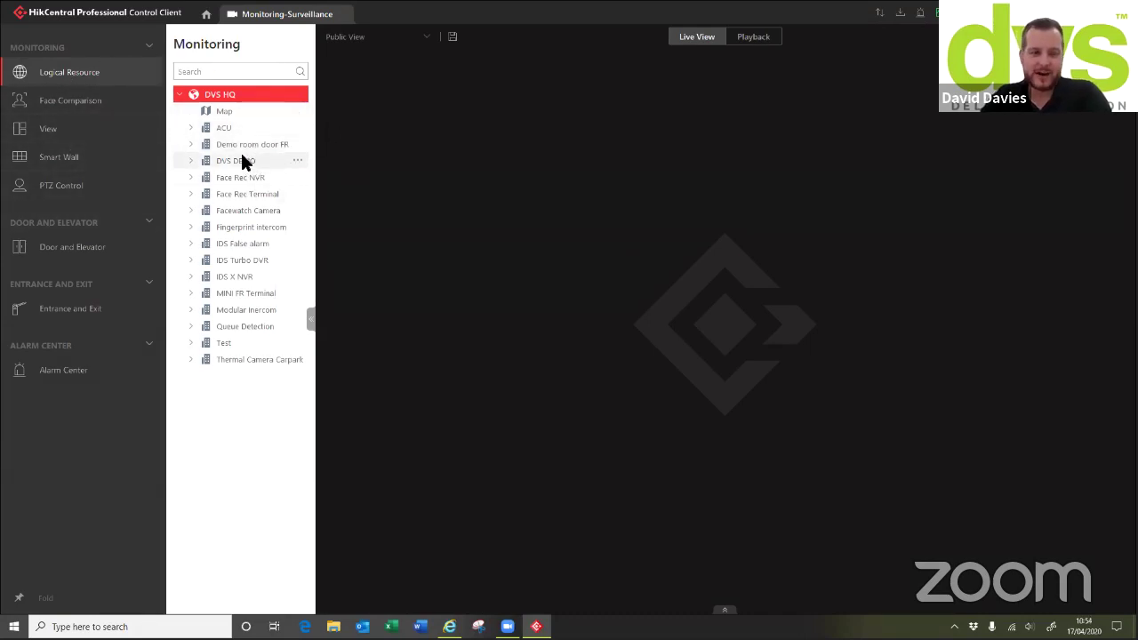
# Start live view of all IDS X NVR cameras with the resource tree hidden
pyautogui.click(234, 280)
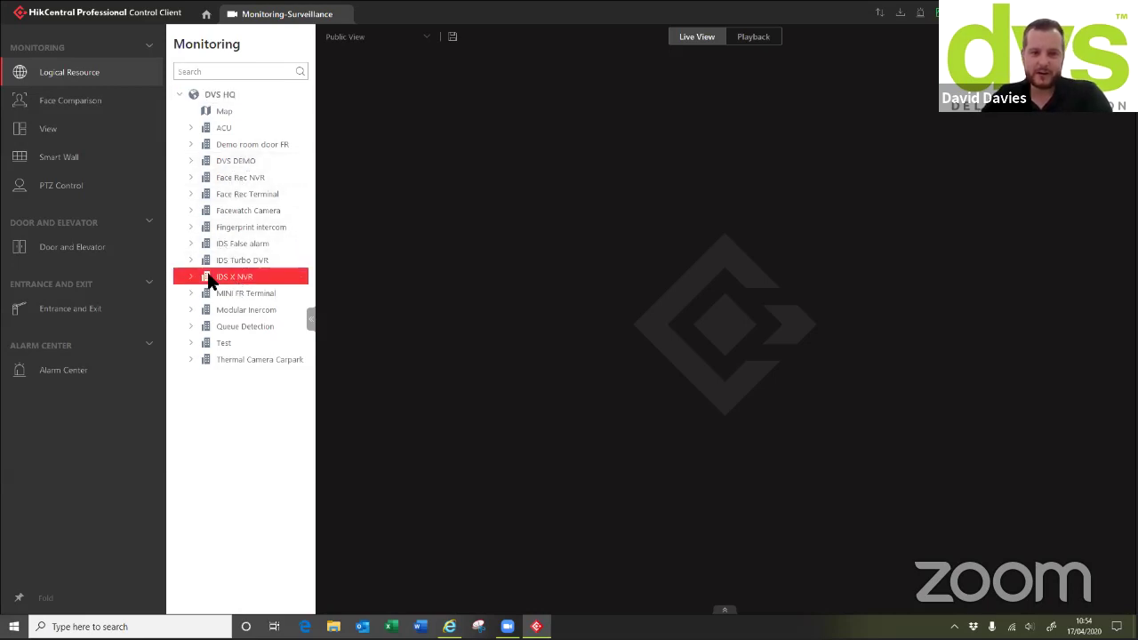
pyautogui.doubleClick(214, 276)
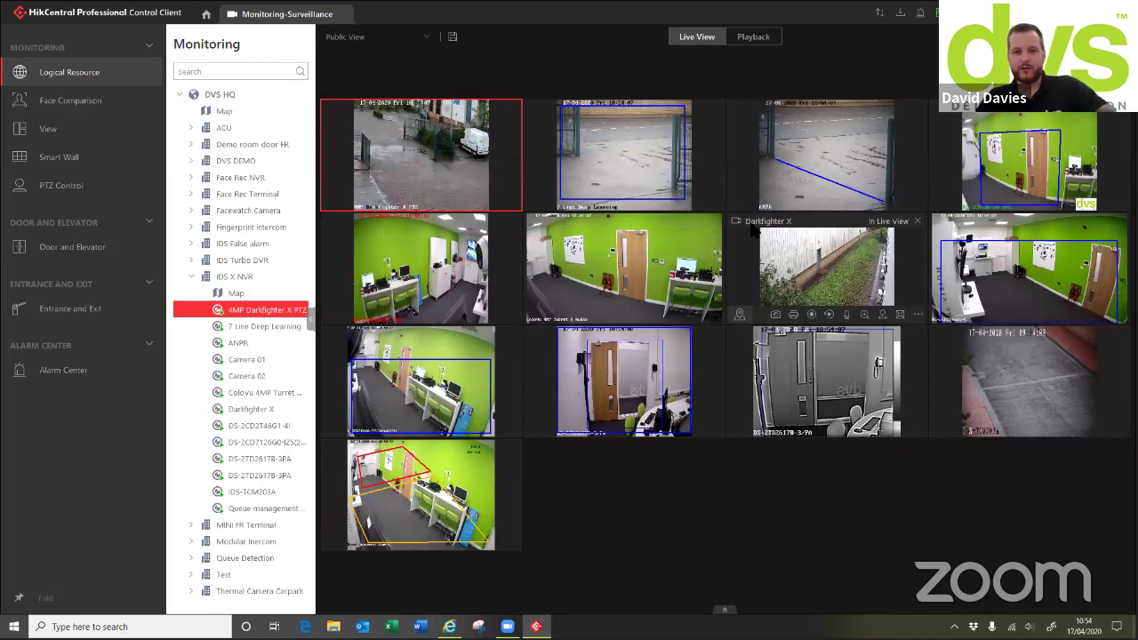
pyautogui.click(311, 320)
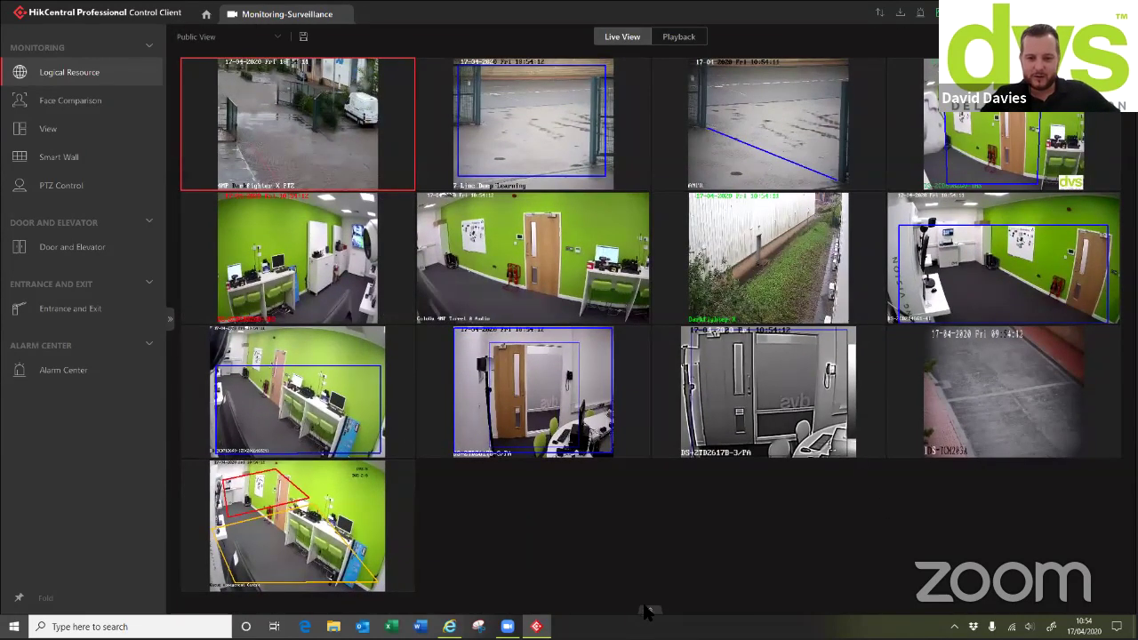
# Browse face comparison, access control and vehicle record events, then close the events list
pyautogui.click(648, 610)
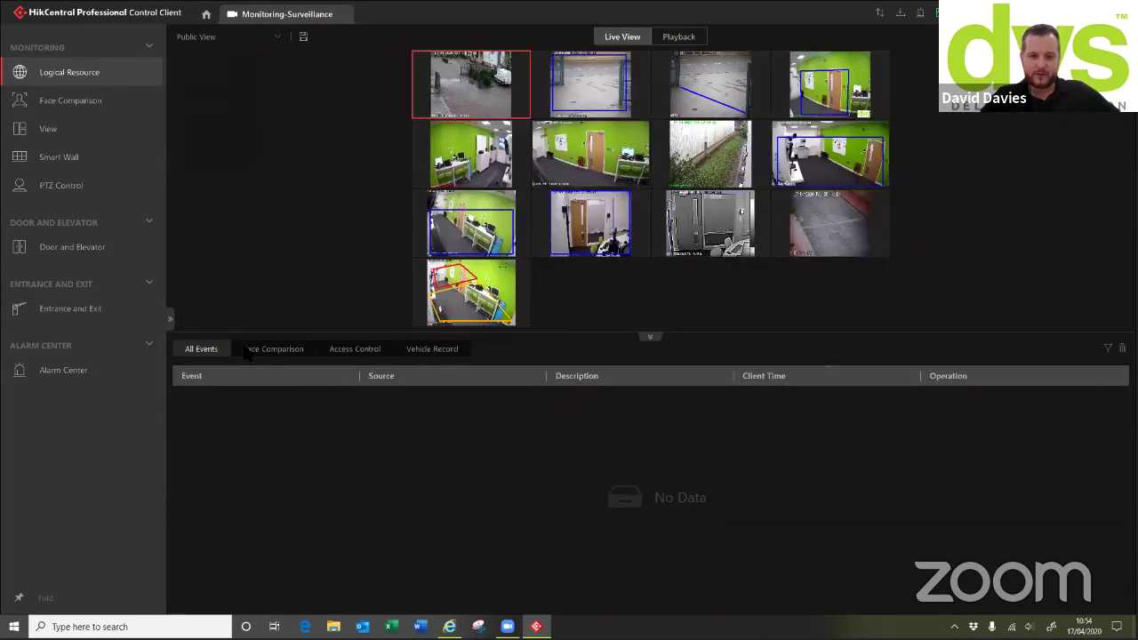
pyautogui.click(271, 351)
pyautogui.click(371, 352)
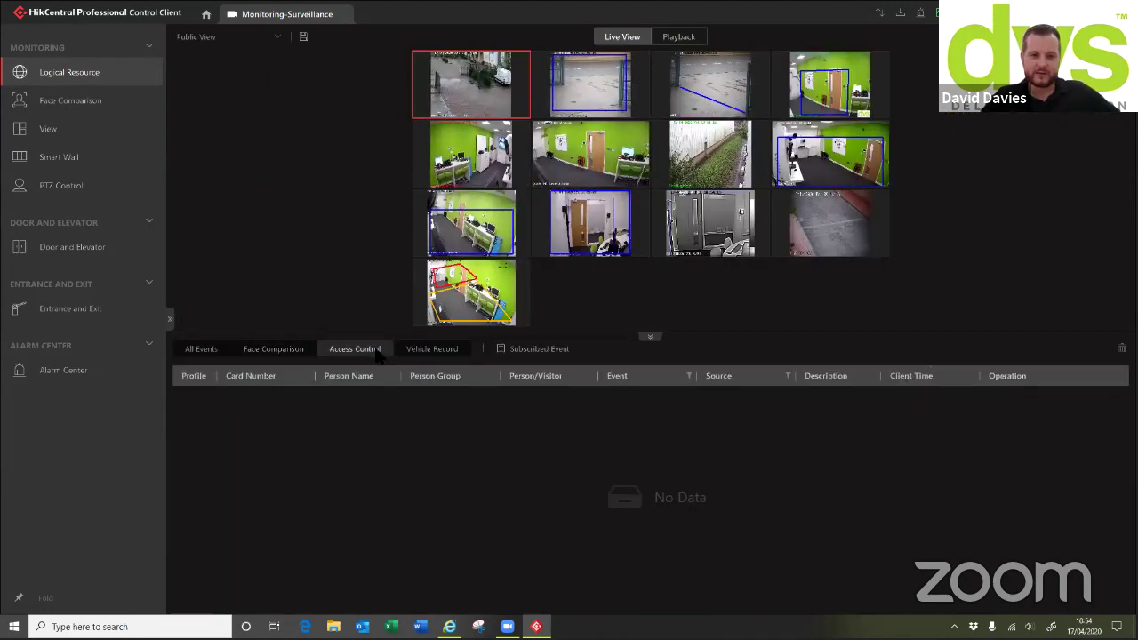
pyautogui.click(431, 352)
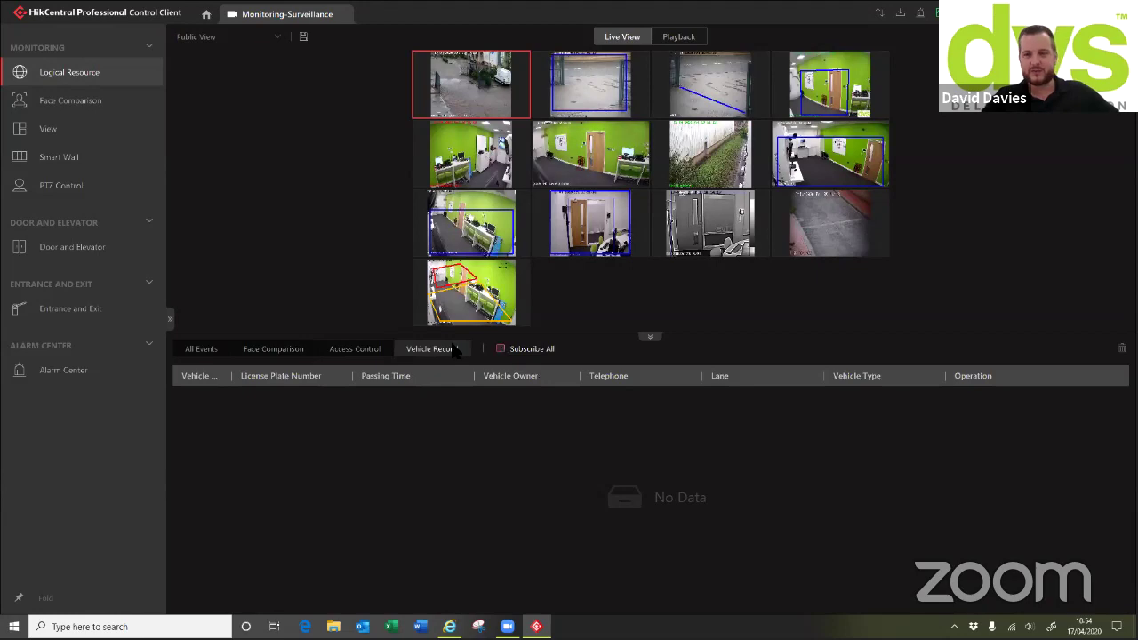
pyautogui.click(202, 350)
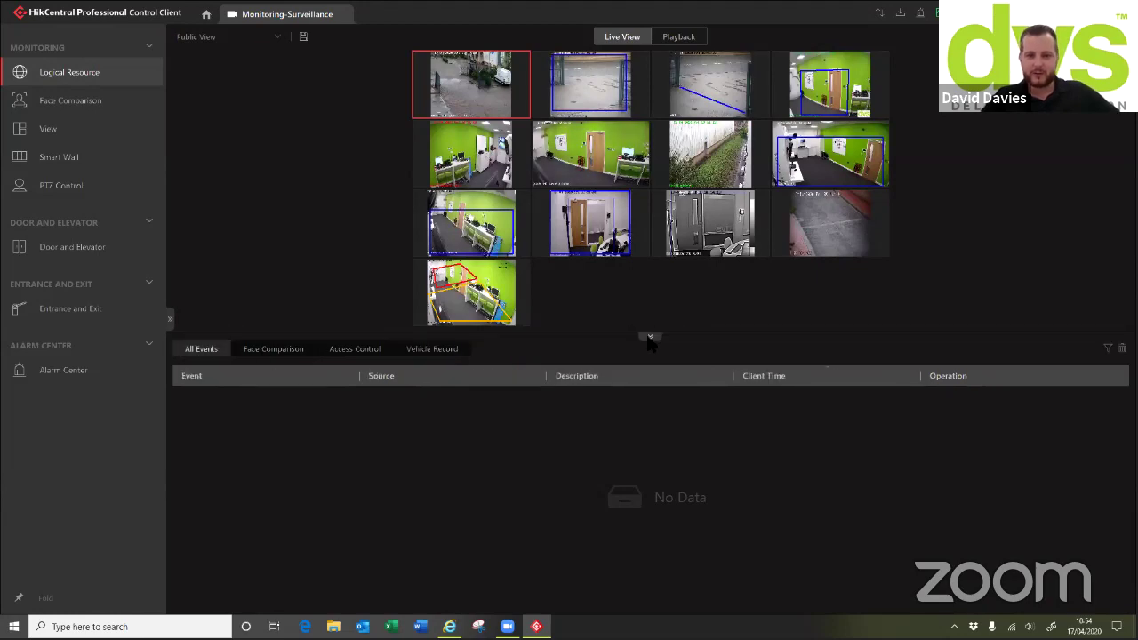
pyautogui.click(649, 339)
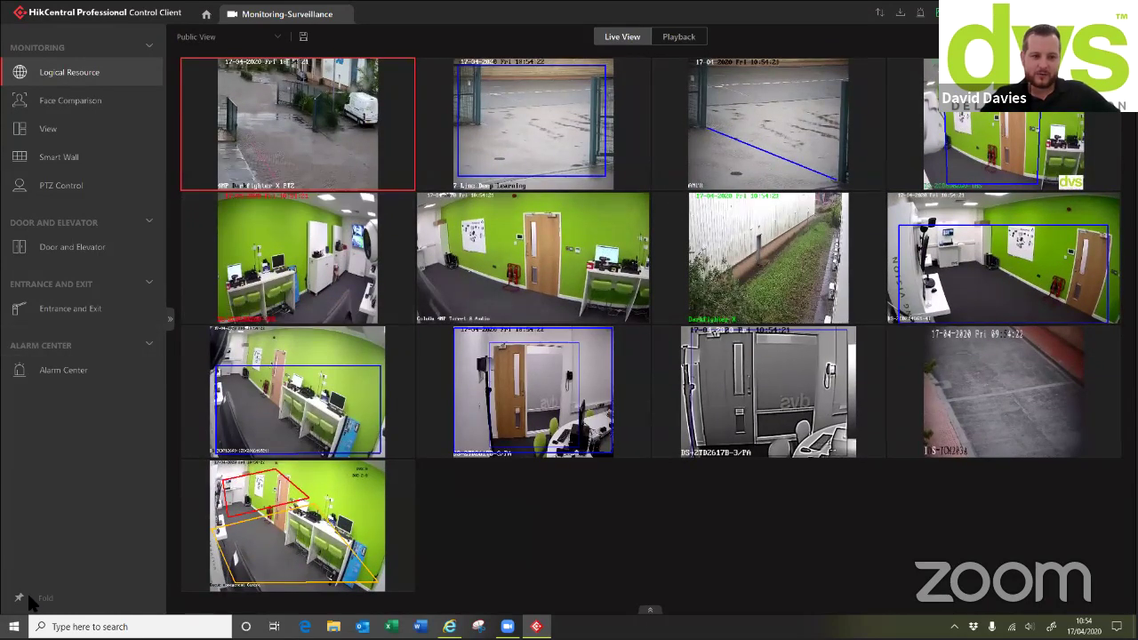
# Fold the navigation panel and briefly enlarge the 4MP Darkfighter X PTZ feed before restoring the 13-camera grid
pyautogui.click(20, 599)
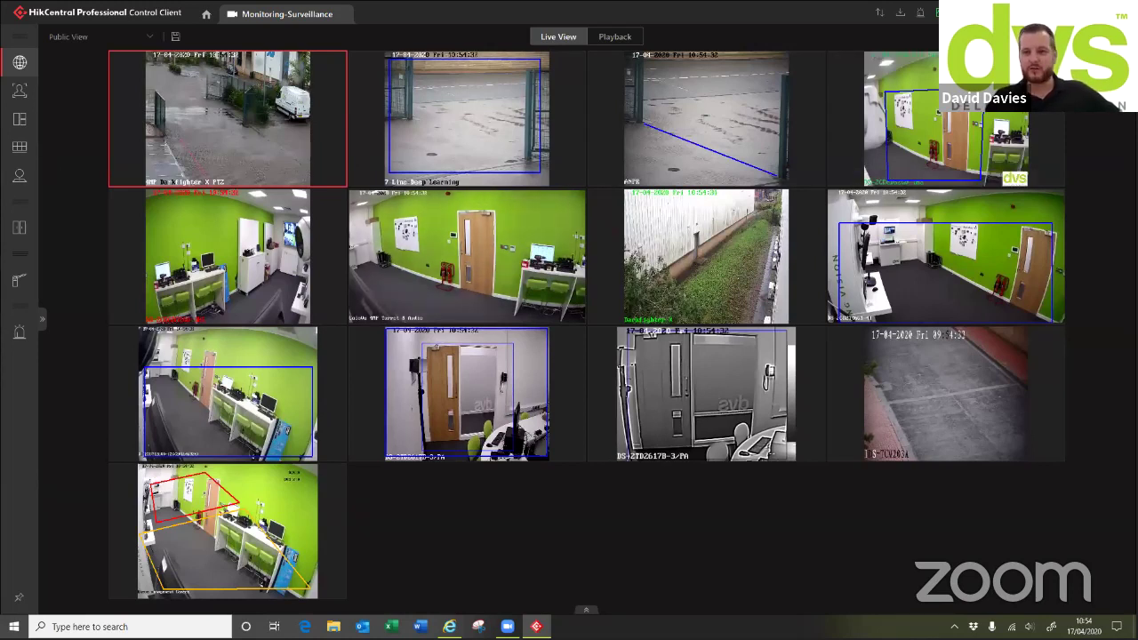
pyautogui.moveTo(946, 120)
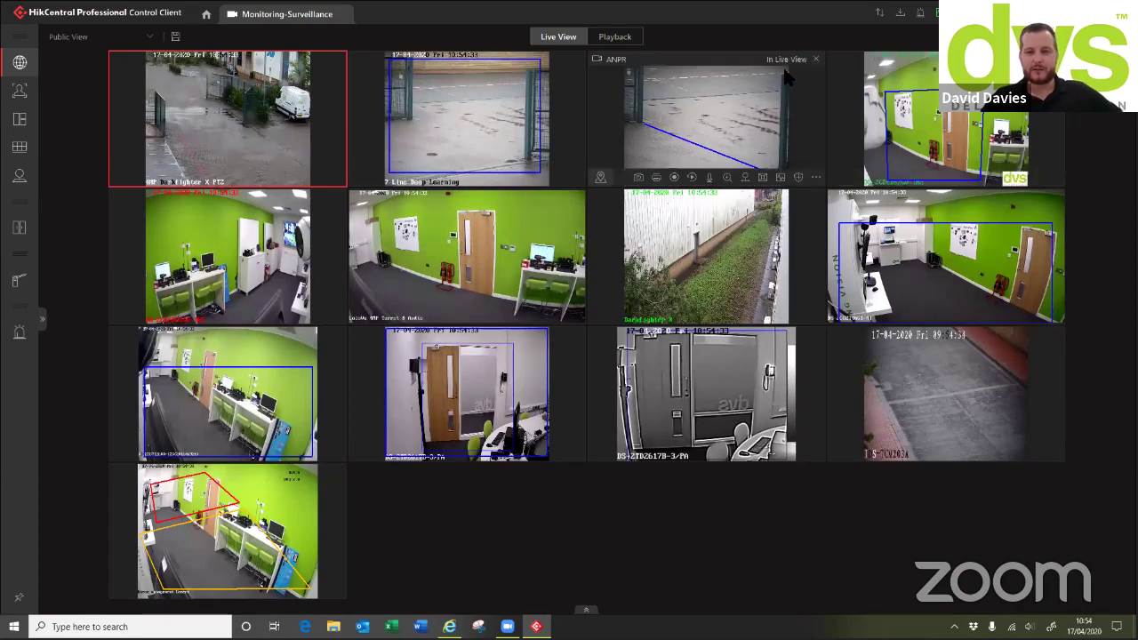
pyautogui.doubleClick(281, 104)
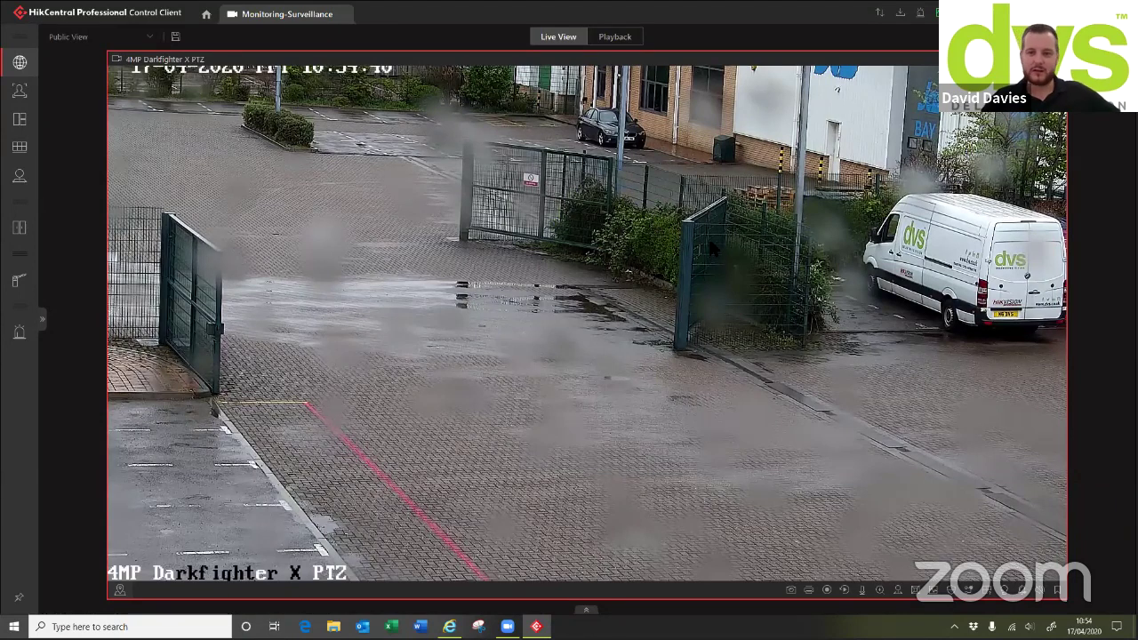
pyautogui.doubleClick(748, 229)
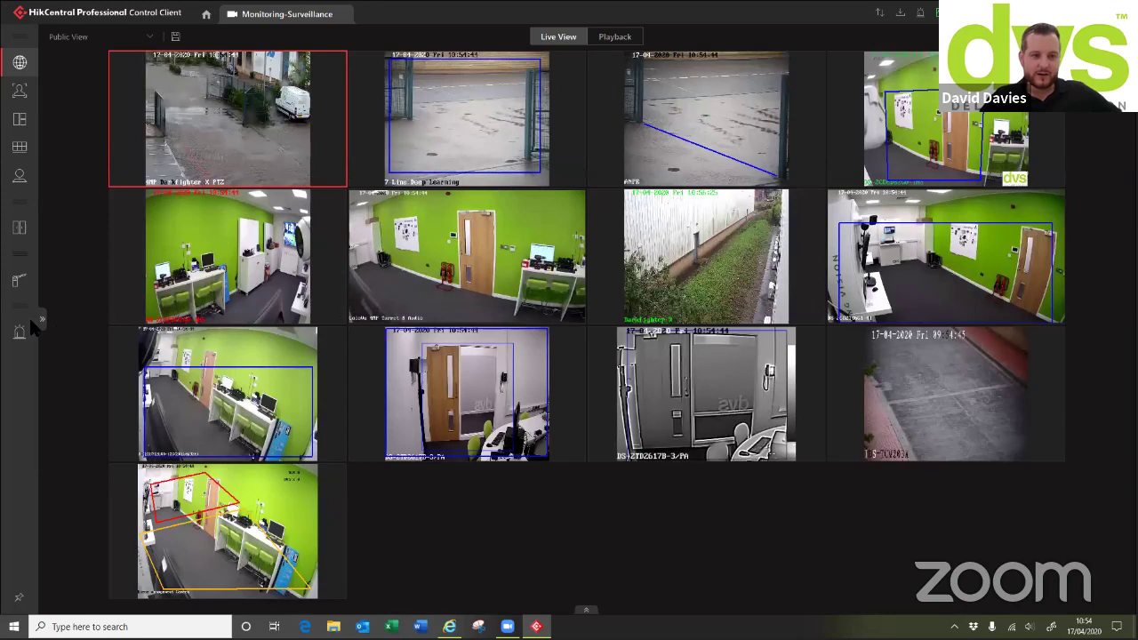
pyautogui.moveTo(41, 327)
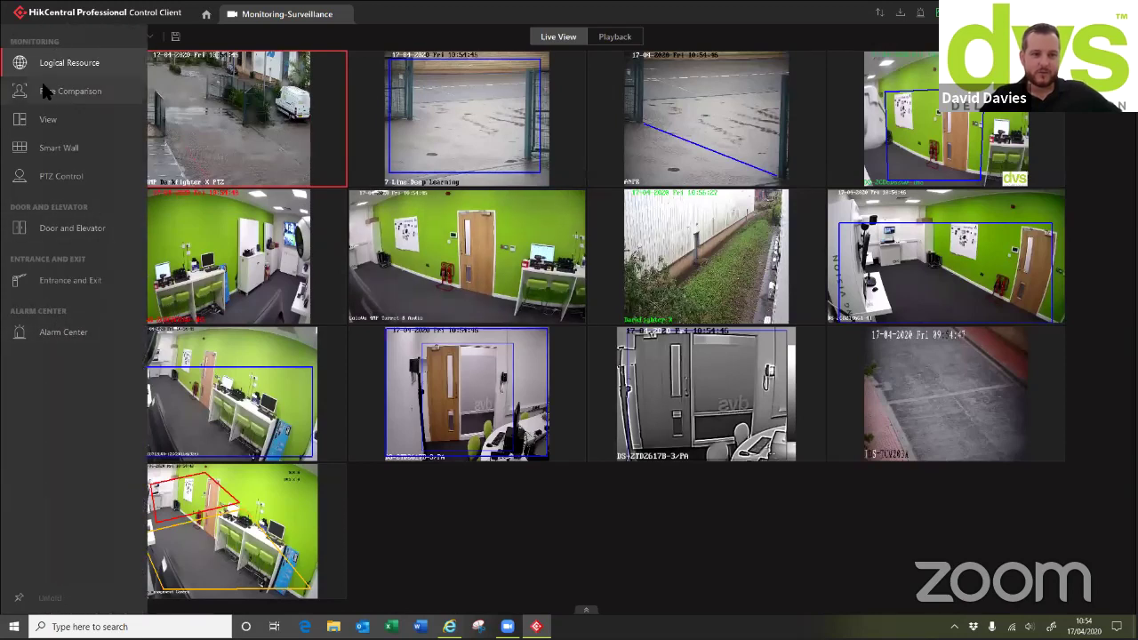
# Load the saved 'ANPR & Face Rec' public view showing four camera feeds, navigation panel expanded
pyautogui.click(105, 64)
pyautogui.click(89, 37)
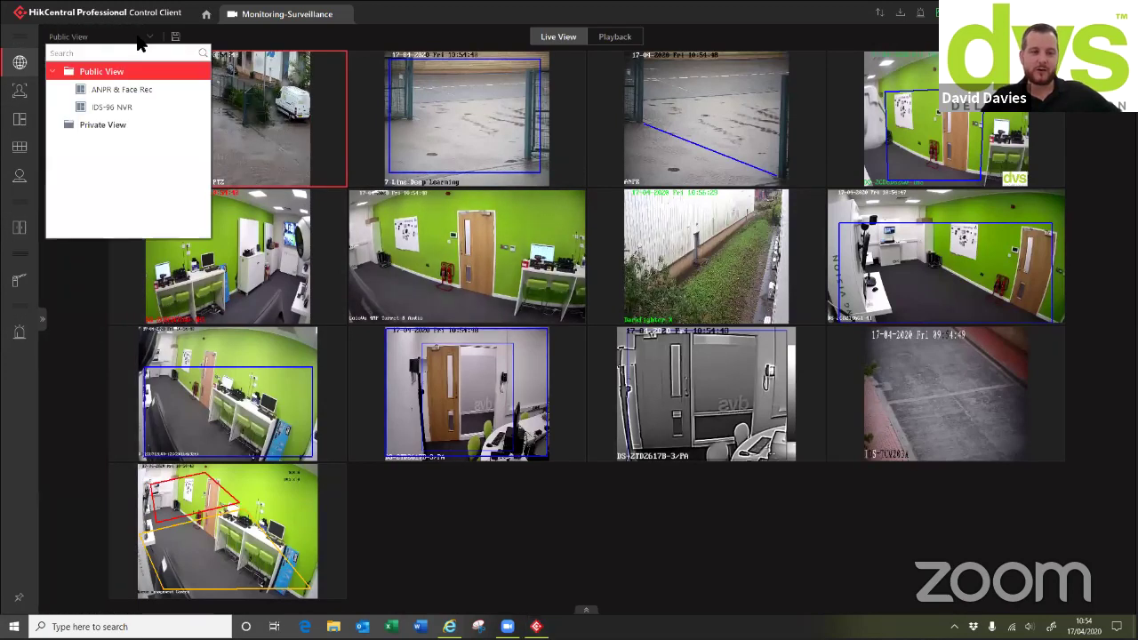
pyautogui.click(102, 92)
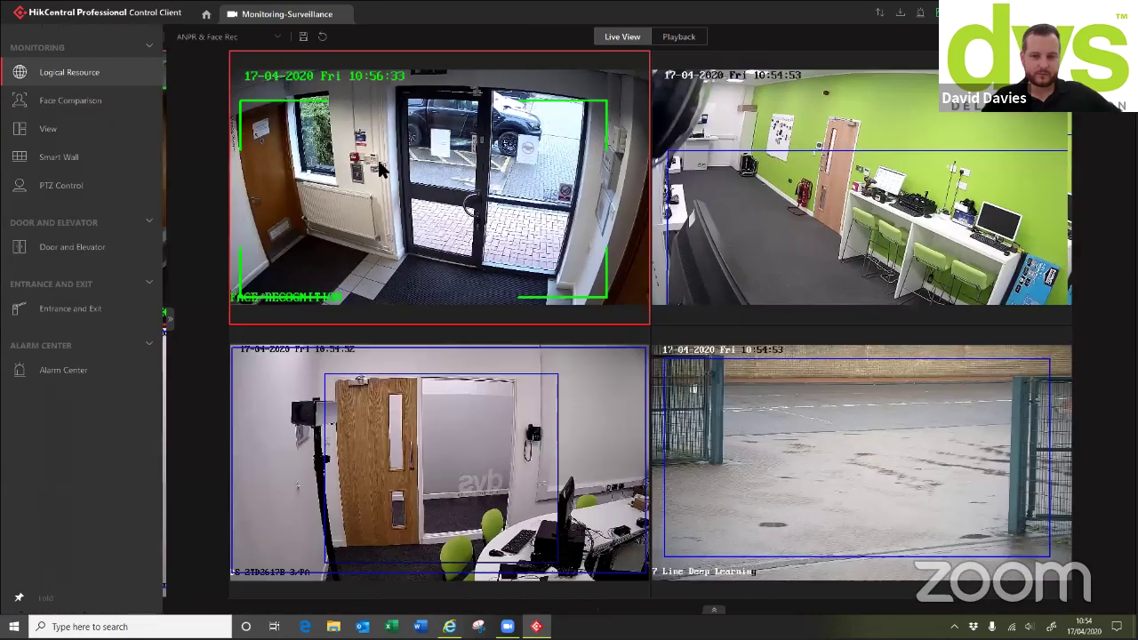
pyautogui.click(42, 318)
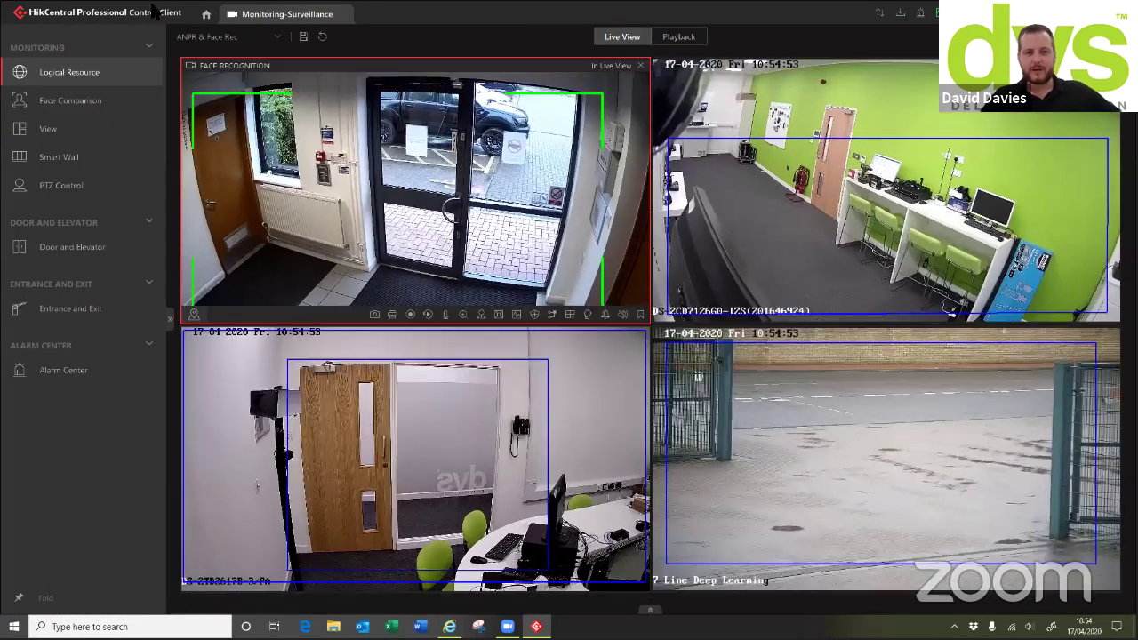
pyautogui.click(267, 38)
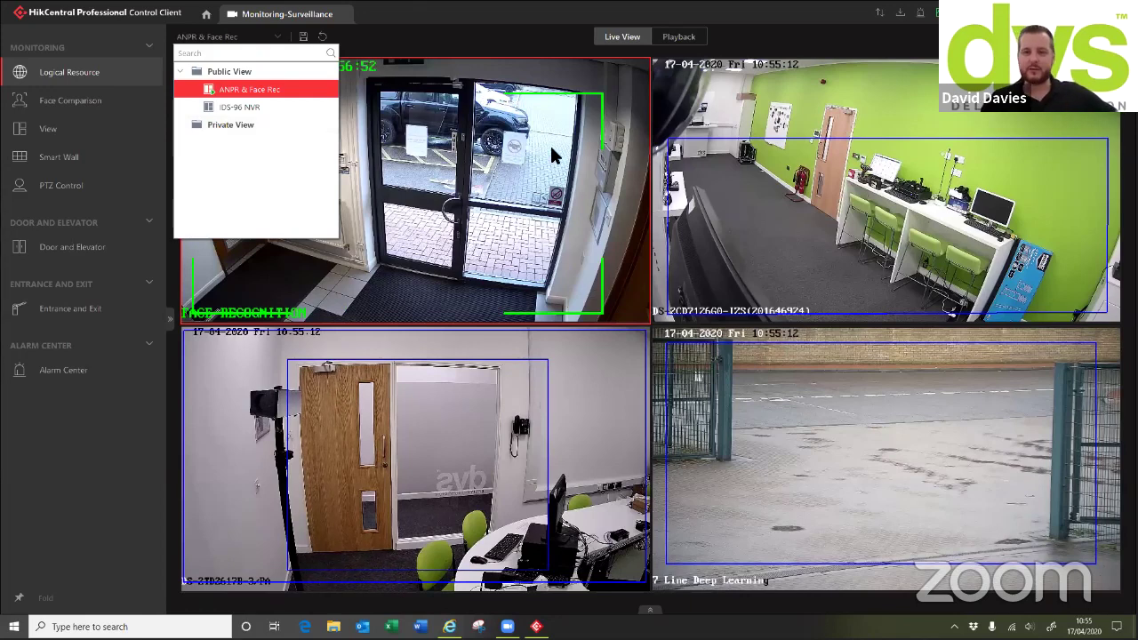
pyautogui.click(536, 51)
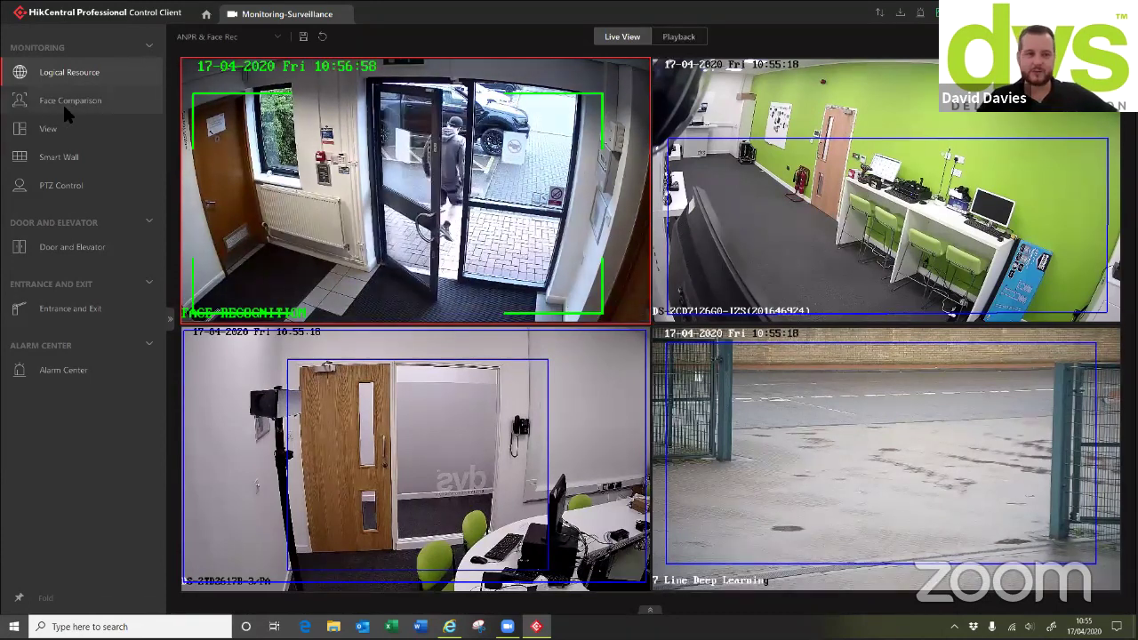
pyautogui.click(679, 37)
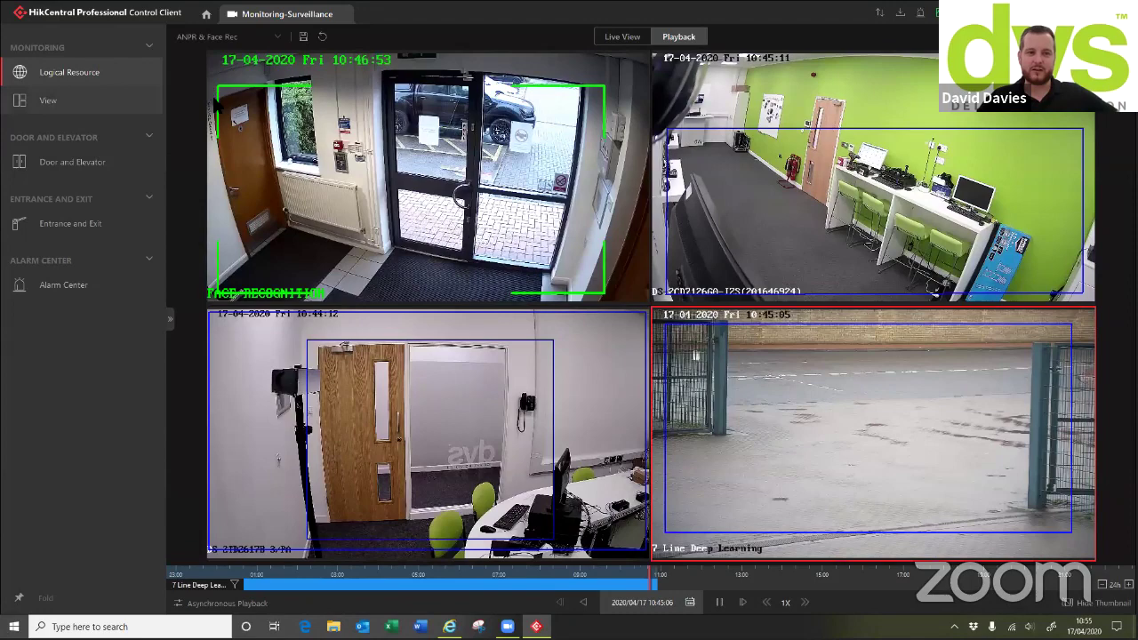
pyautogui.click(170, 318)
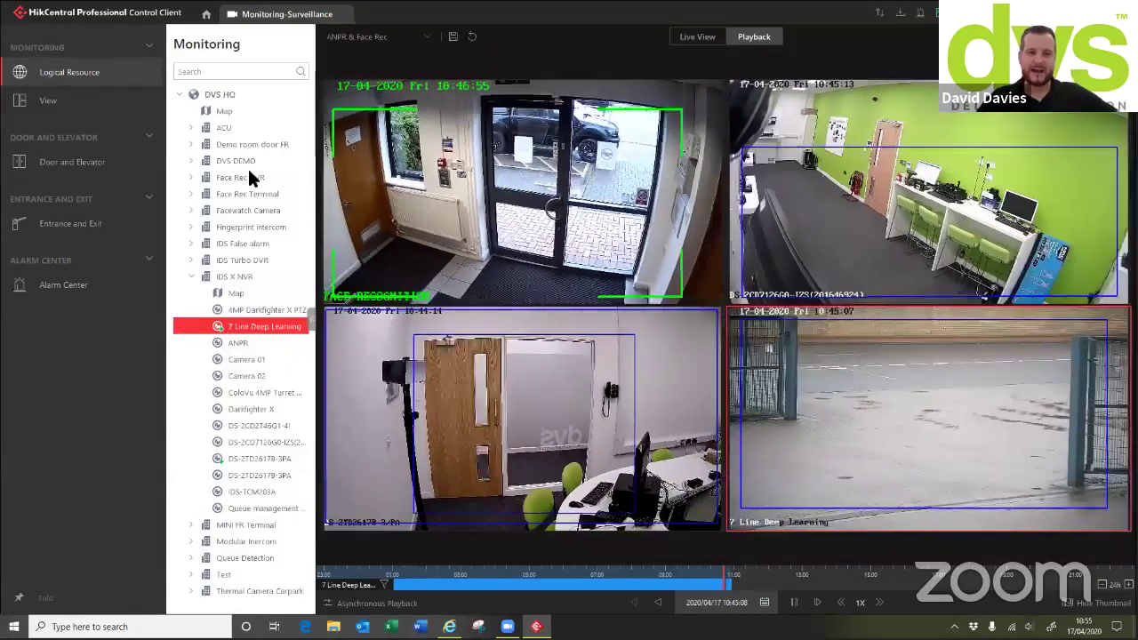
pyautogui.click(311, 326)
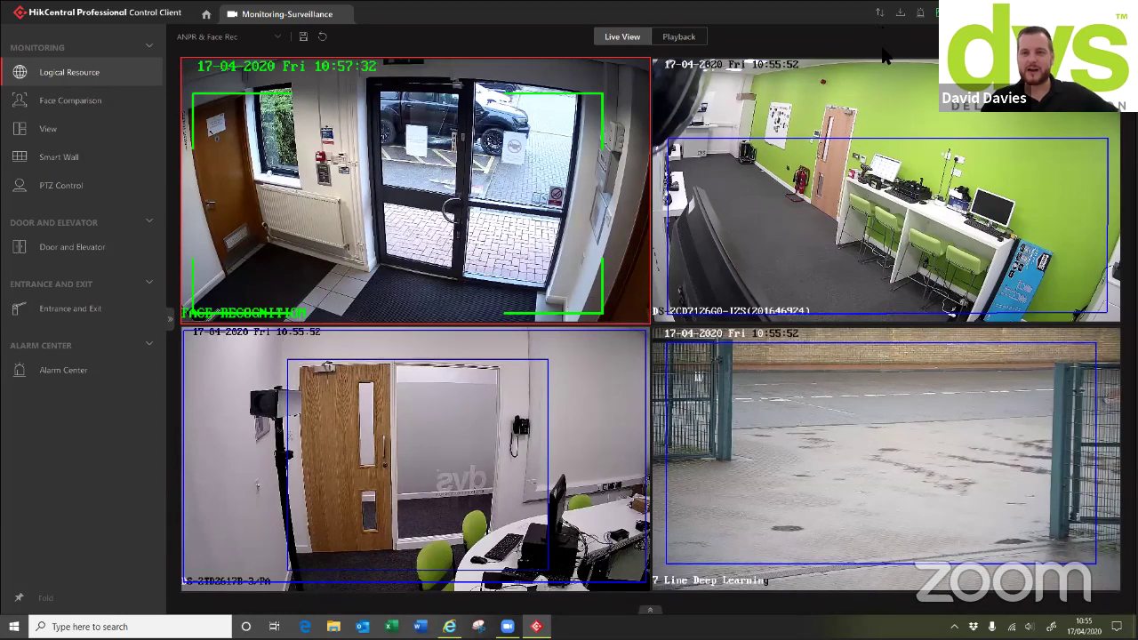
pyautogui.moveTo(882, 73)
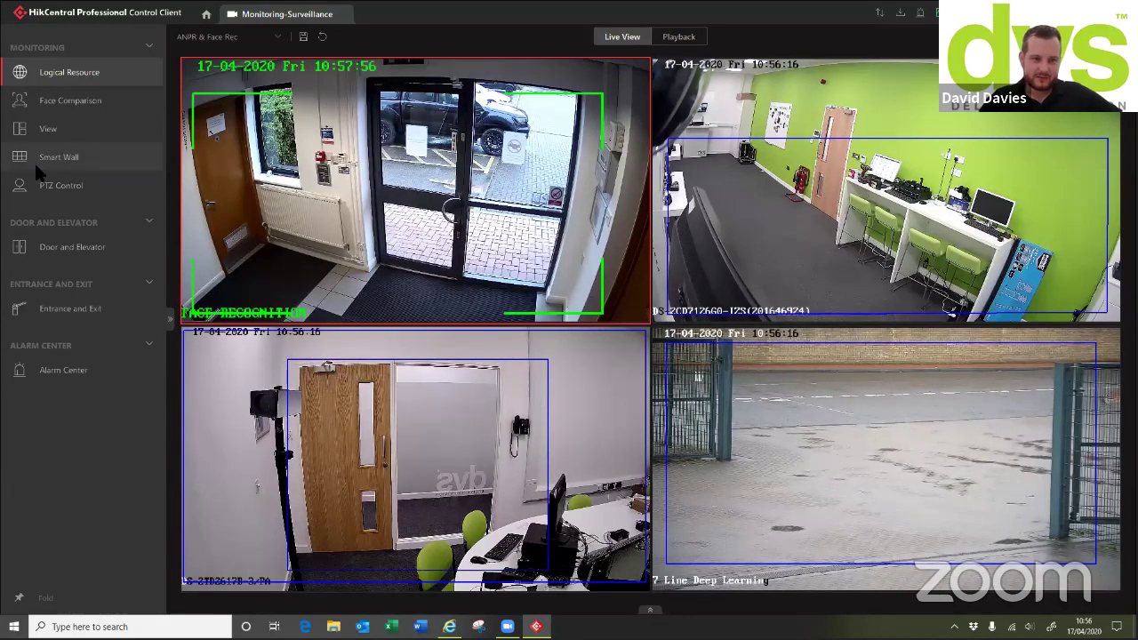
# Place the 4MP Darkfighter X PTZ feed in the top-left tile and run its wiper via Batch Configure Wipers
pyautogui.click(170, 317)
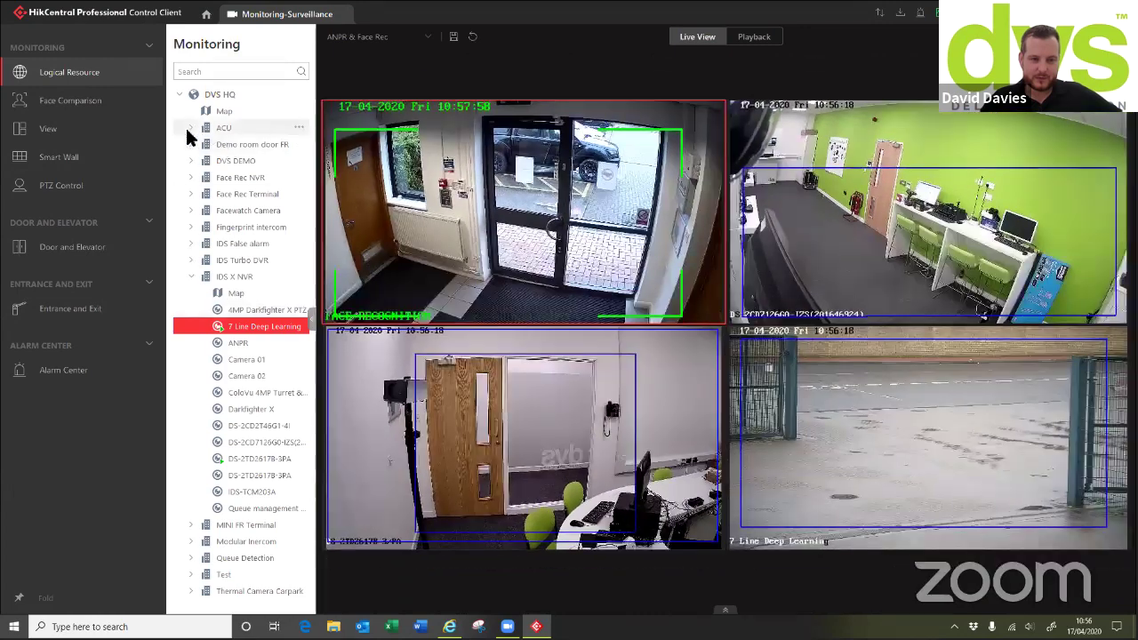
pyautogui.moveTo(235, 309); pyautogui.dragTo(590, 202)
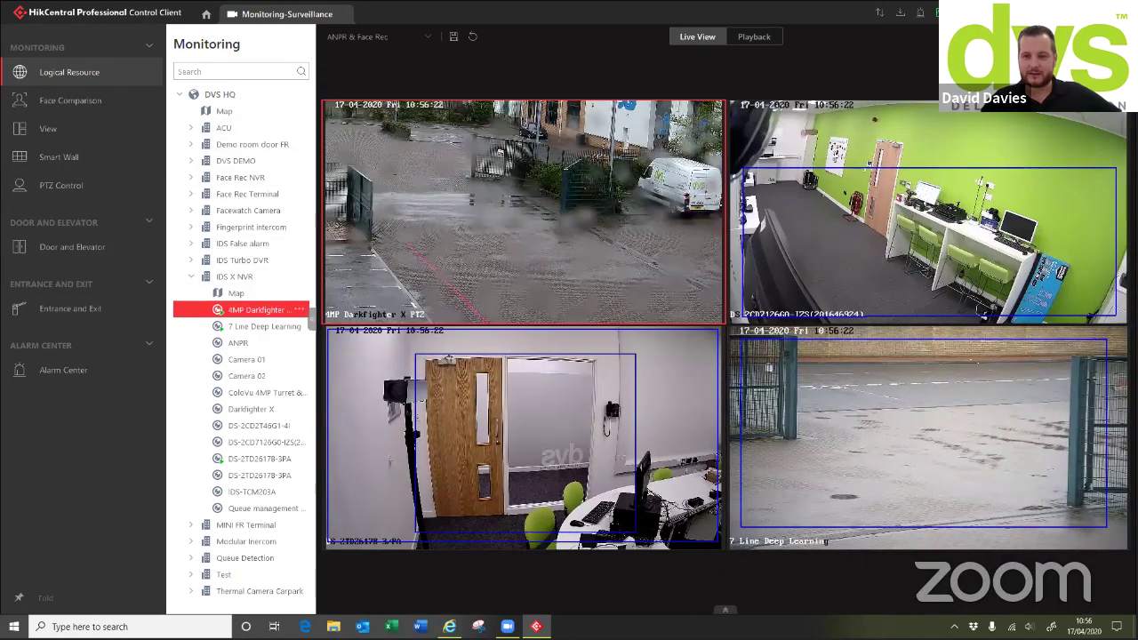
pyautogui.click(920, 13)
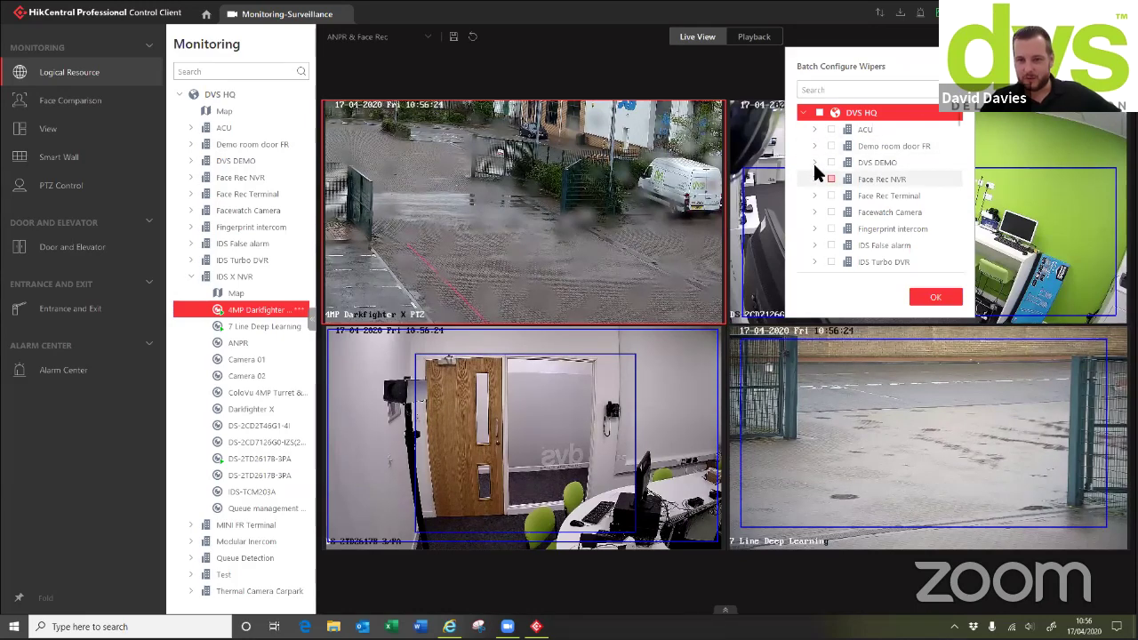
pyautogui.scroll(-1, 811, 204)
pyautogui.doubleClick(845, 227)
pyautogui.scroll(-1, 845, 220)
pyautogui.click(843, 195)
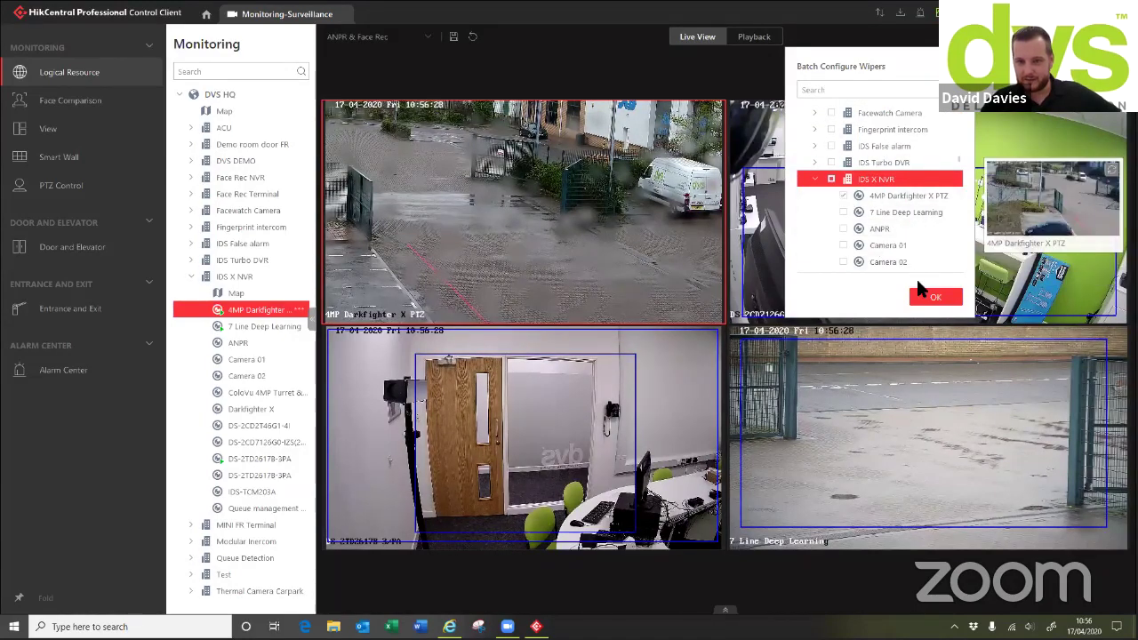
pyautogui.click(935, 296)
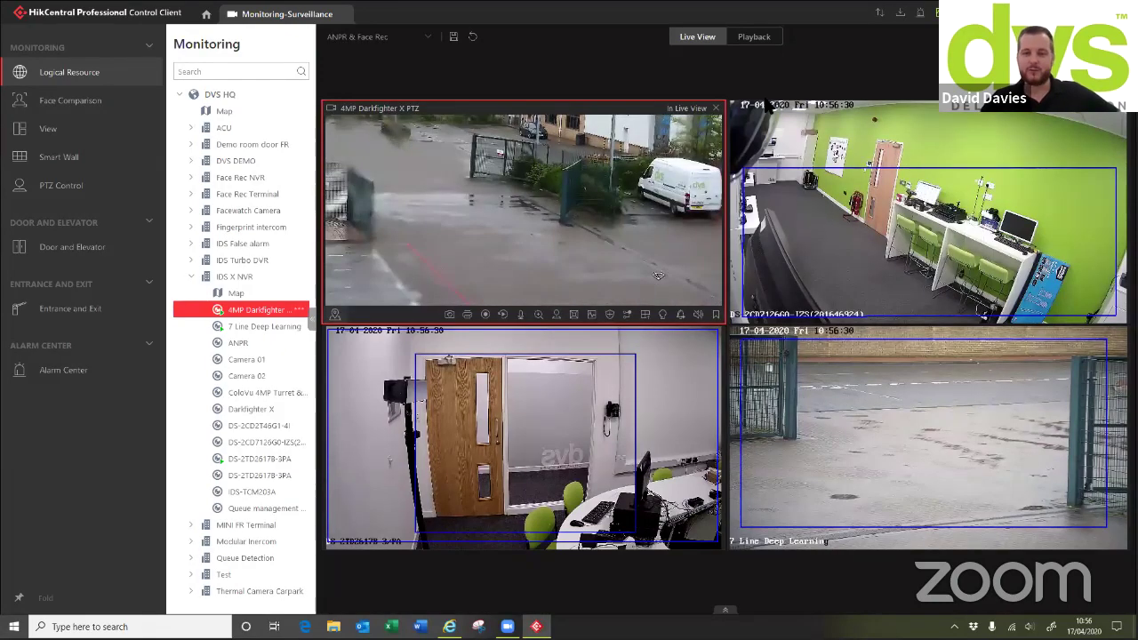
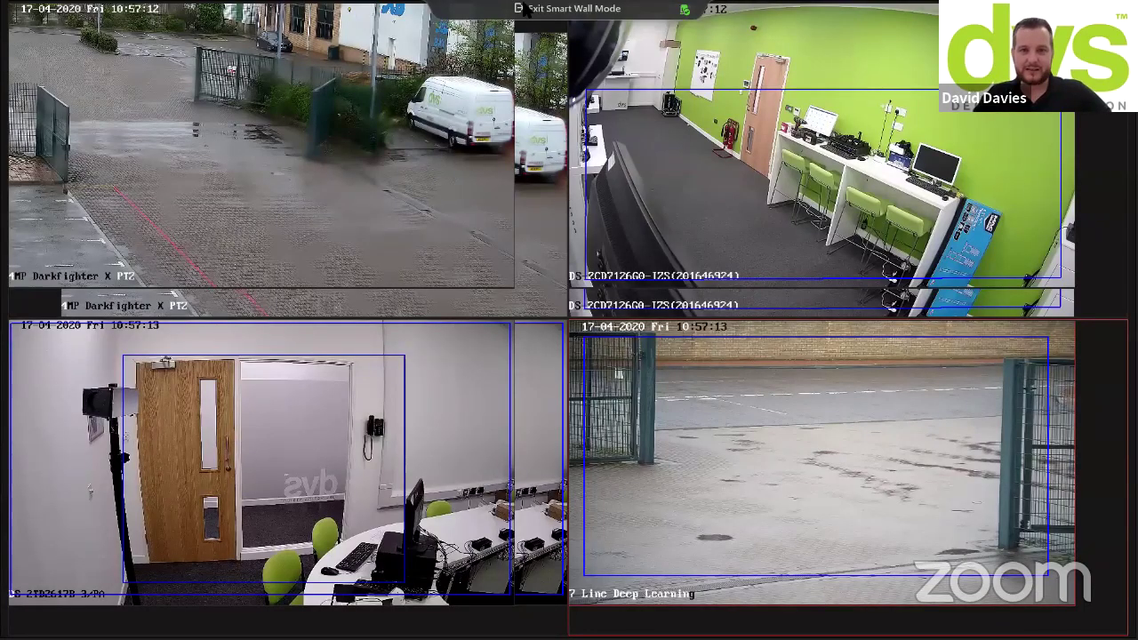
# Exit Smart Wall mode to the four-camera live view and switch to the Web Client
pyautogui.click(526, 10)
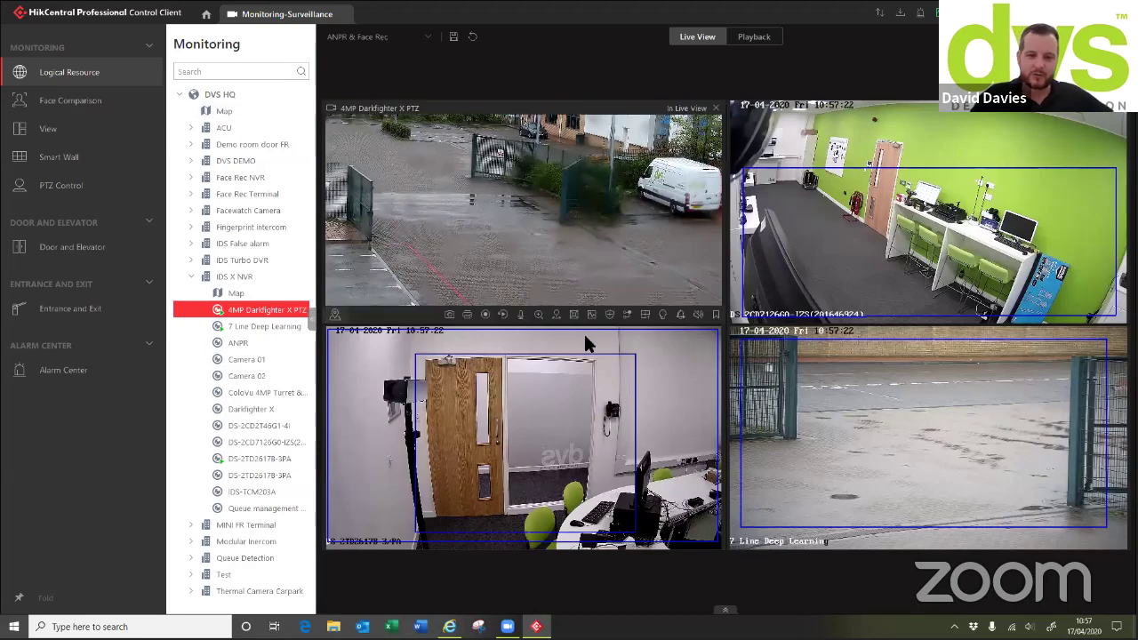
pyautogui.moveTo(978, 544)
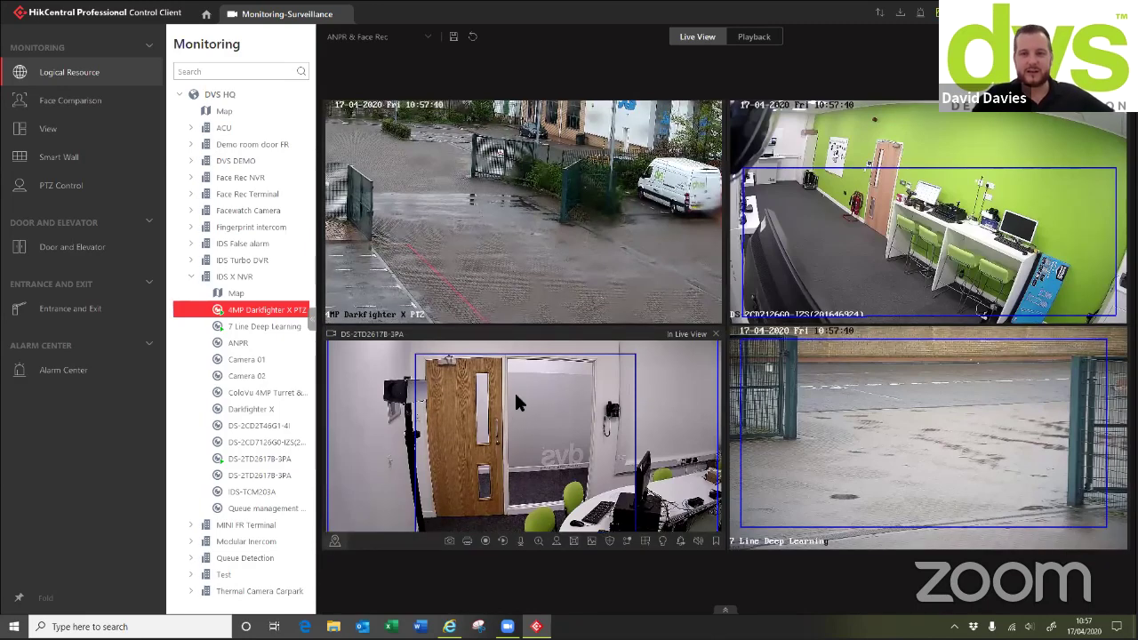
pyautogui.moveTo(237, 314)
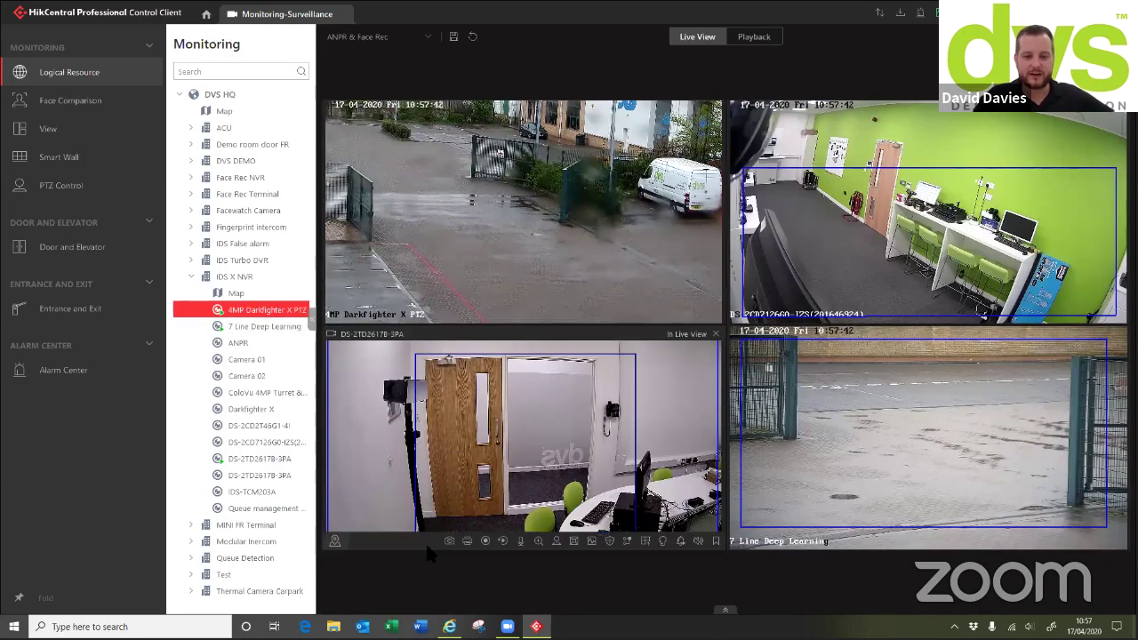
pyautogui.hotkey('alt', 'Tab')
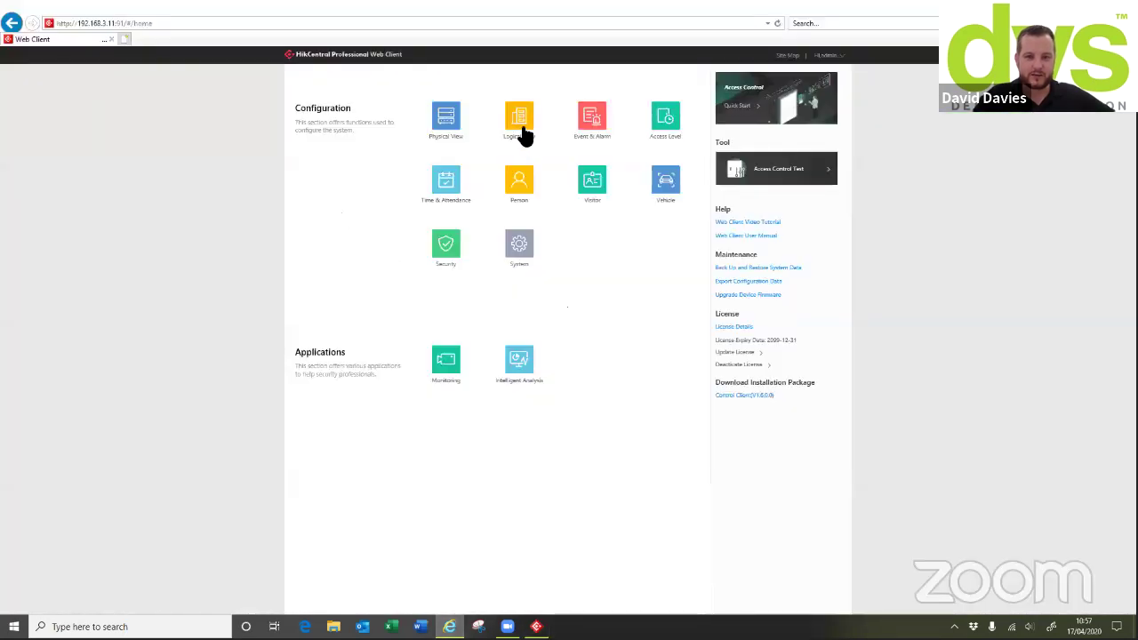
# Open the Web Client's Logical View of configured resources
pyautogui.click(501, 120)
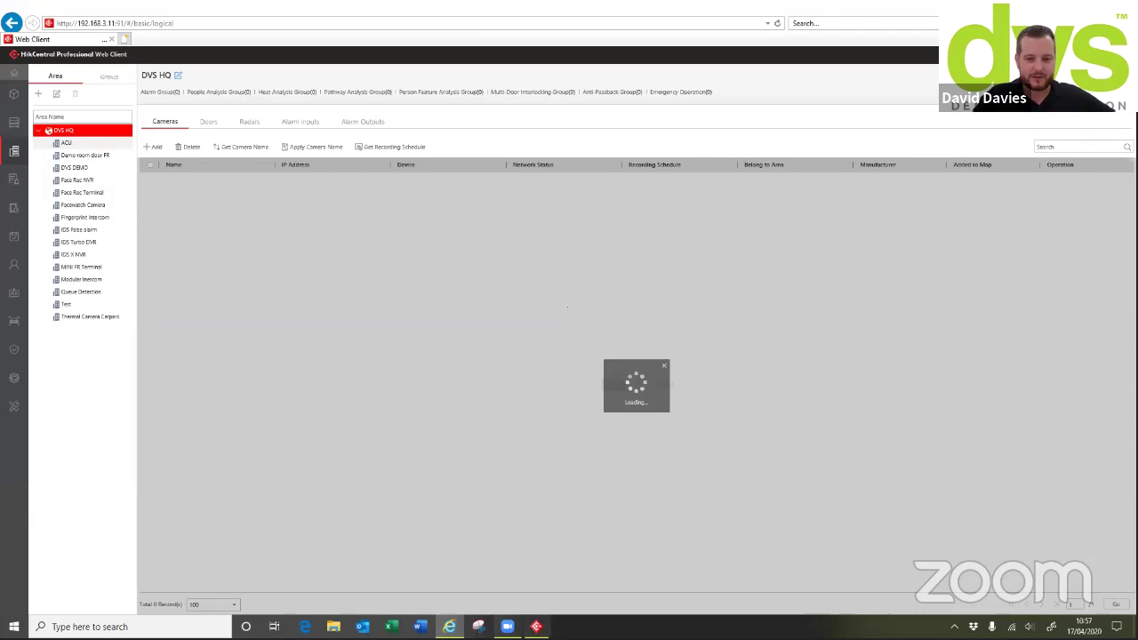
pyautogui.hotkey('alt', 'Tab')
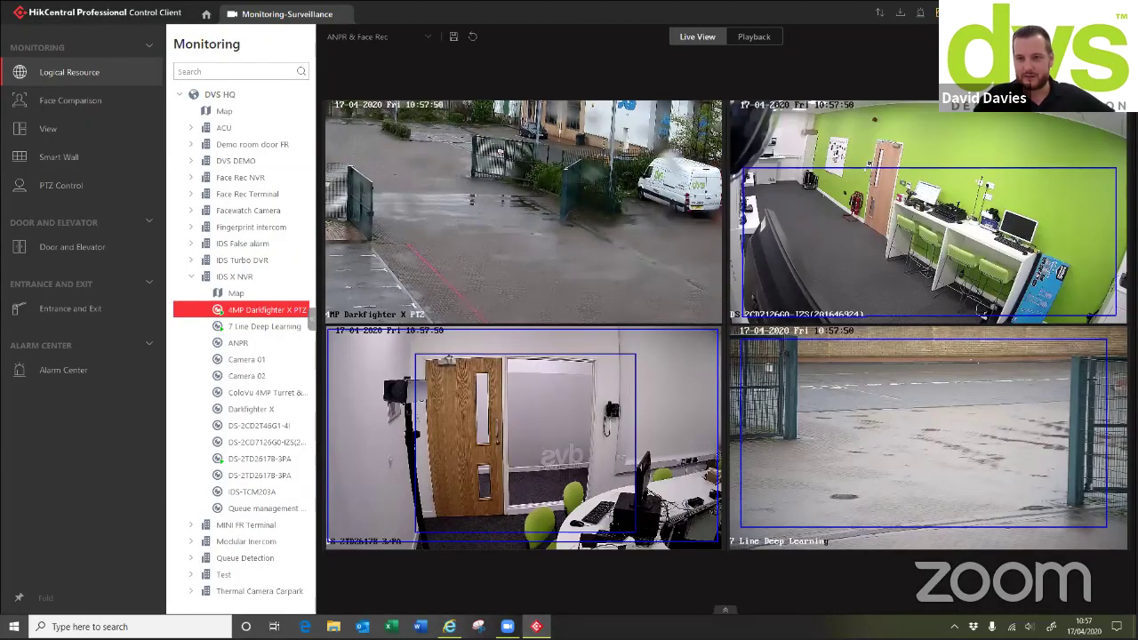
pyautogui.hotkey('alt', 'Tab')
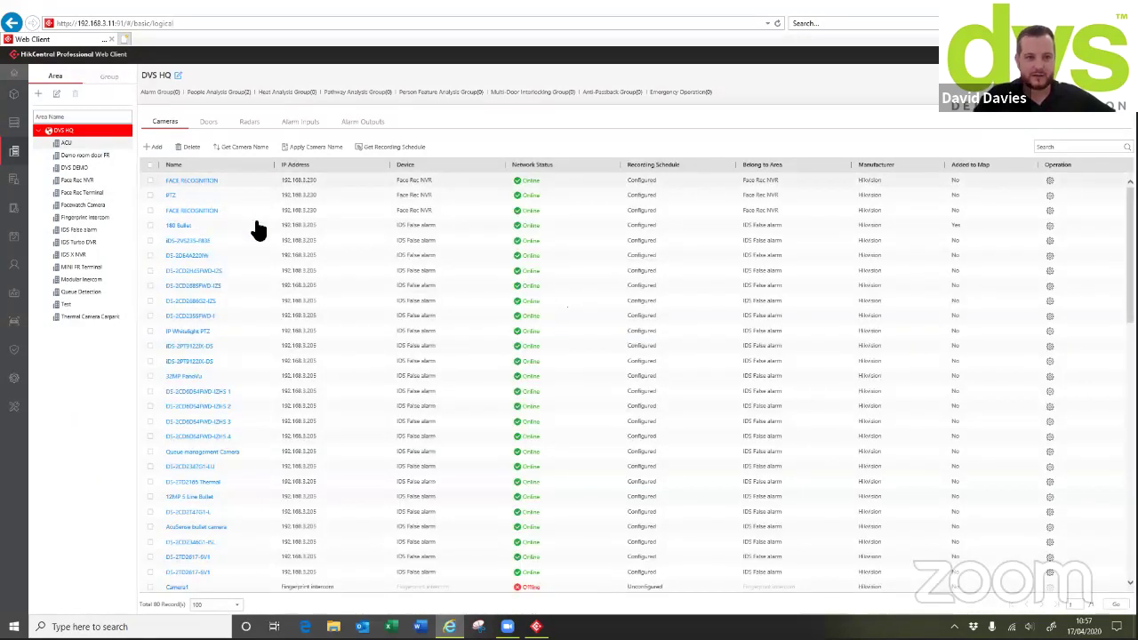
# Review the FACE RECOGNITION camera's visual tracking links, then return to the Control Client
pyautogui.click(195, 180)
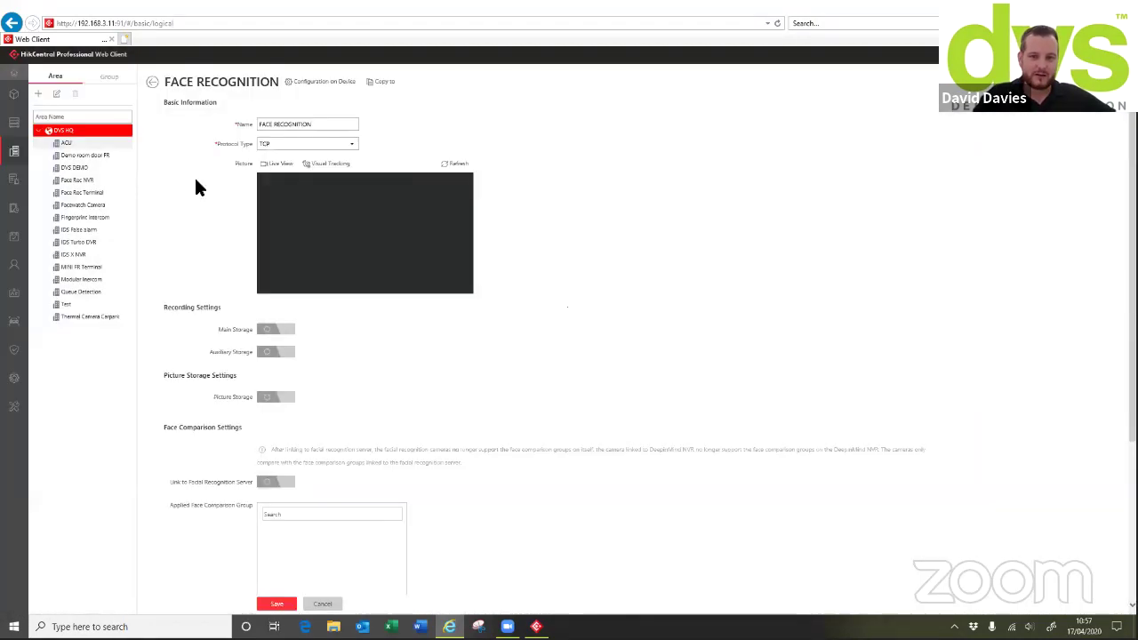
pyautogui.click(324, 166)
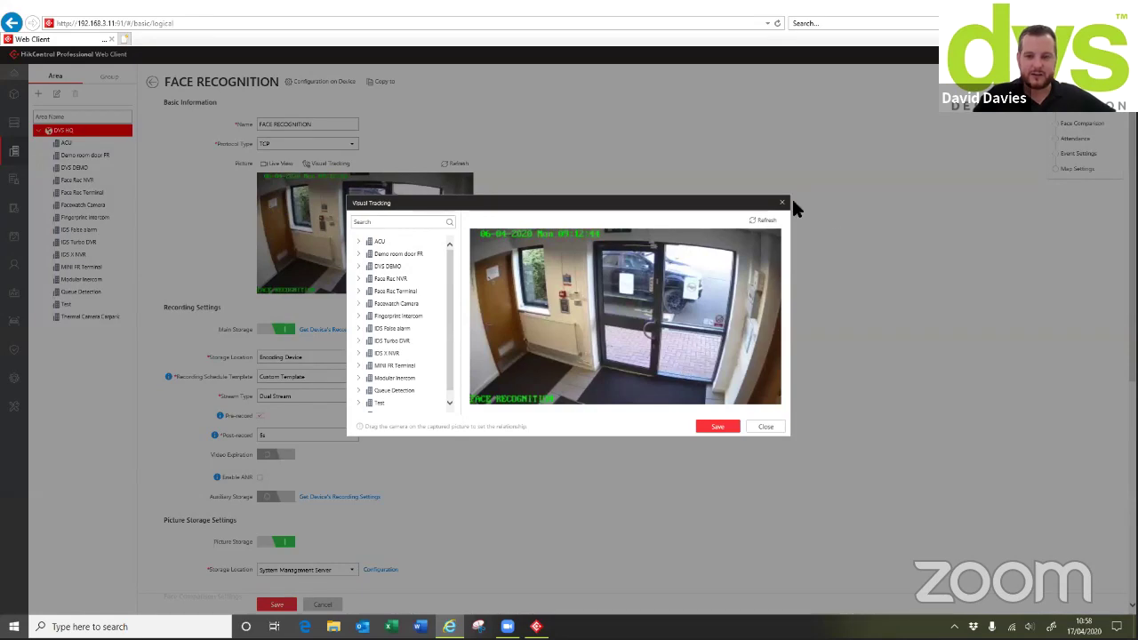
pyautogui.click(782, 203)
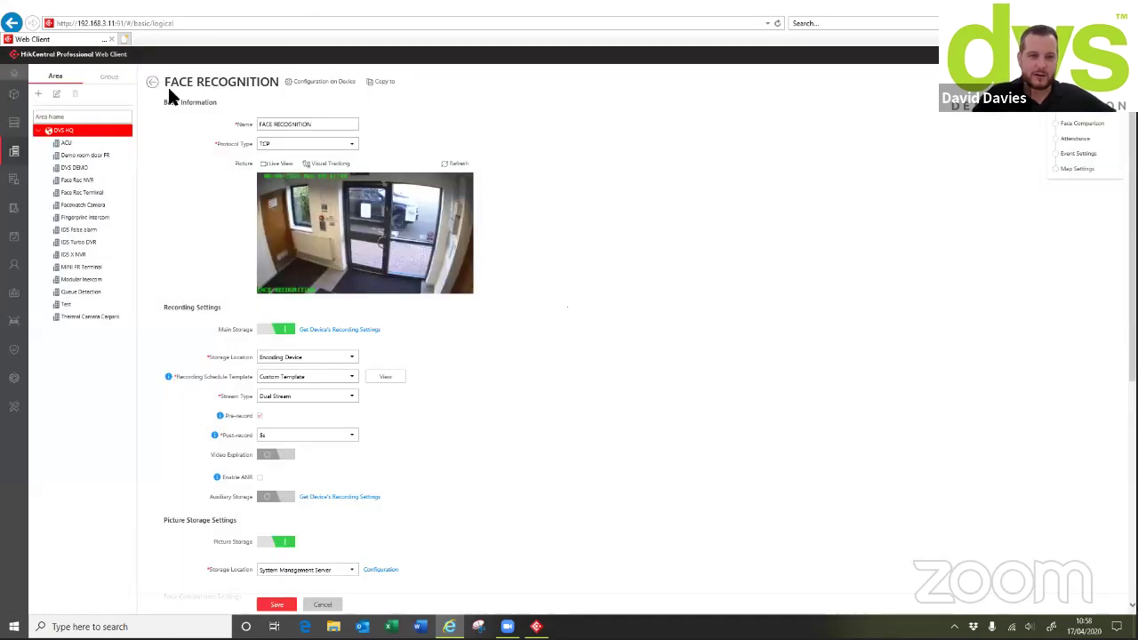
pyautogui.click(153, 82)
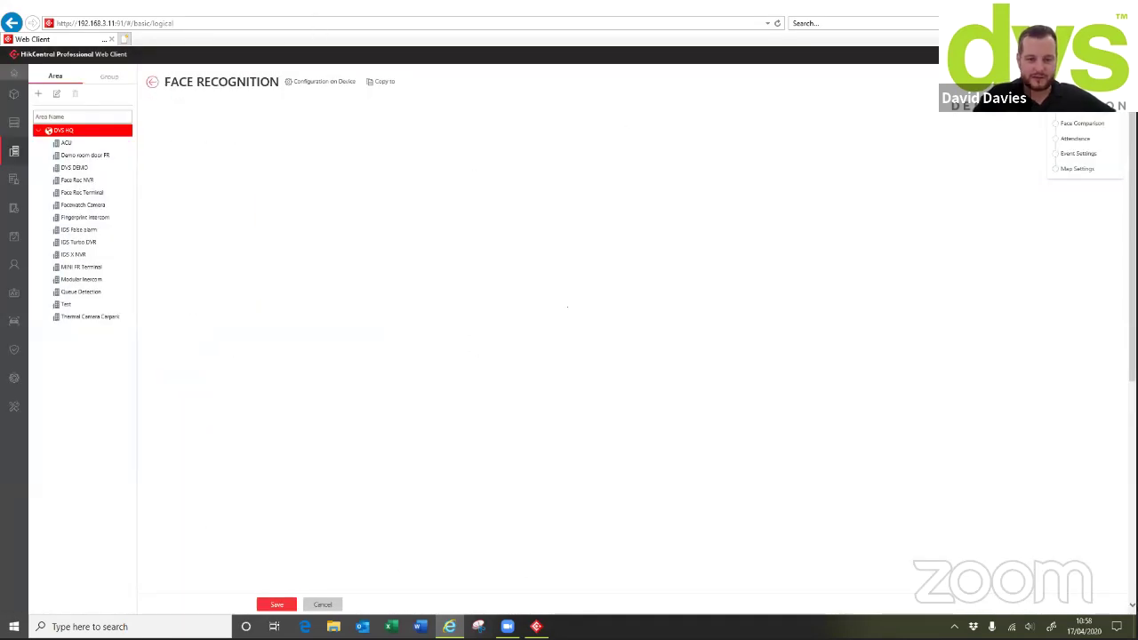
pyautogui.click(536, 627)
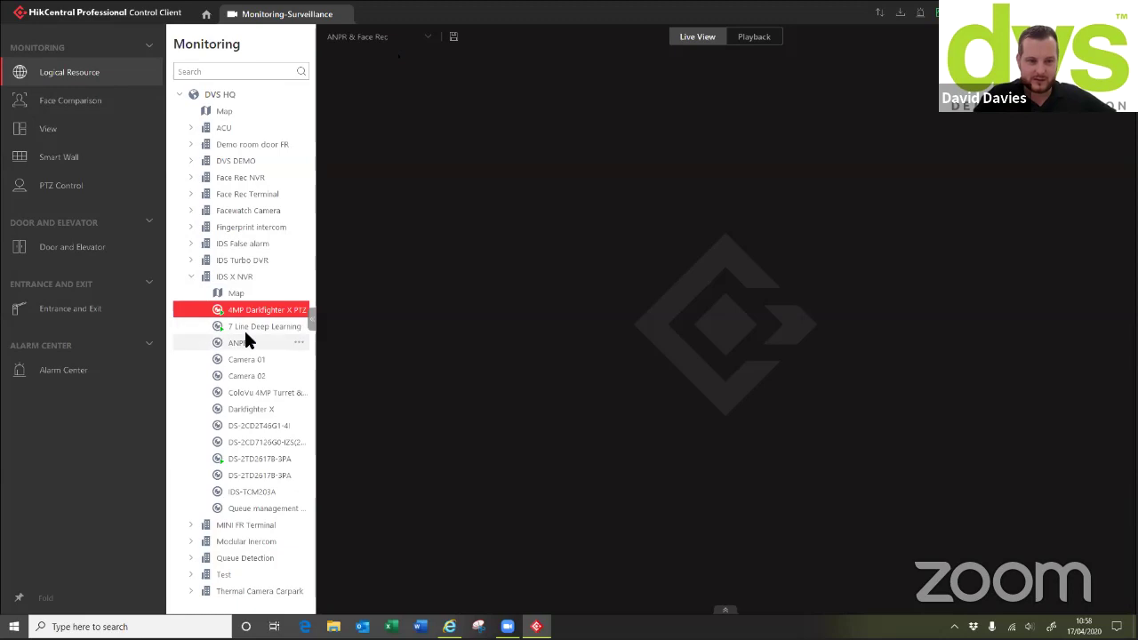
# Play the 180 Bullet camera from IDS False alarm and start visual tracking on it
pyautogui.click(187, 277)
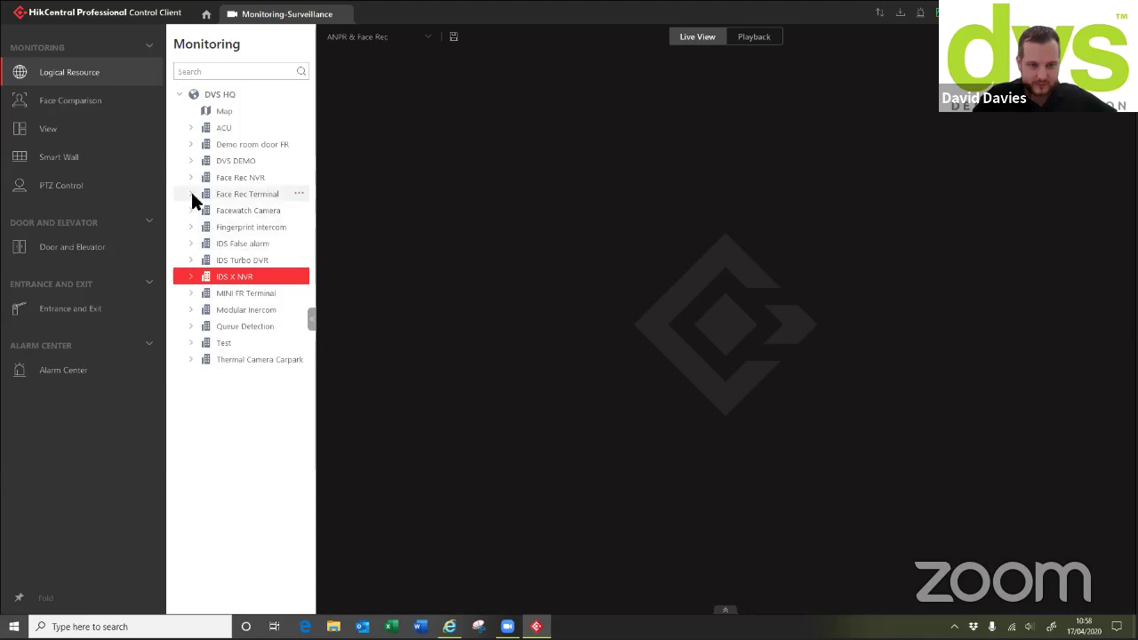
pyautogui.click(190, 244)
pyautogui.moveTo(244, 309); pyautogui.dragTo(731, 293)
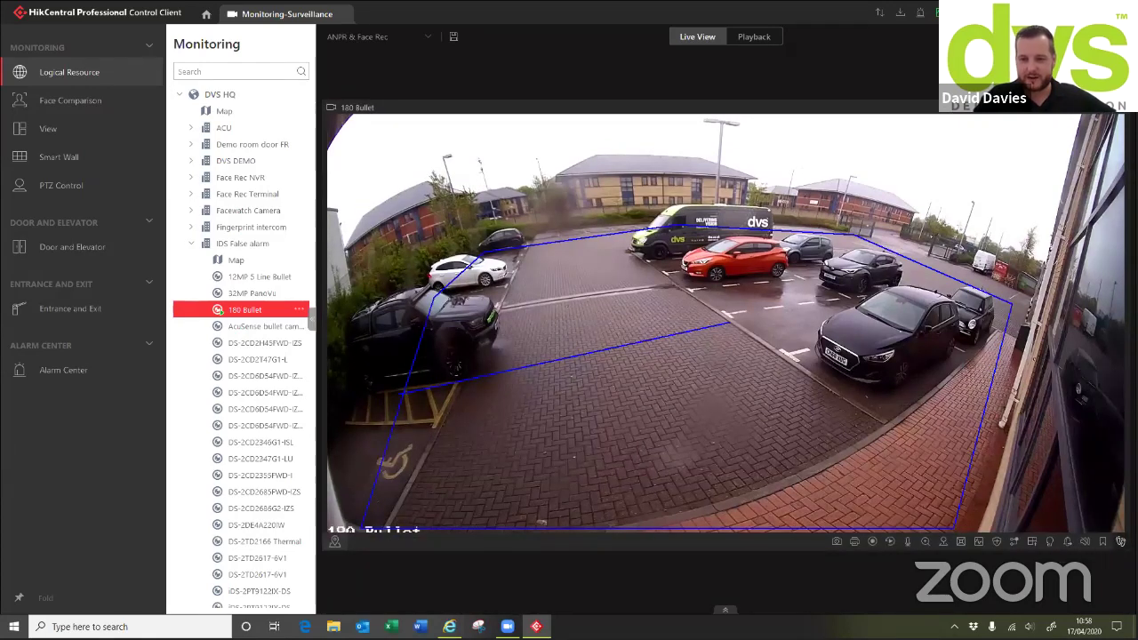
pyautogui.click(1085, 541)
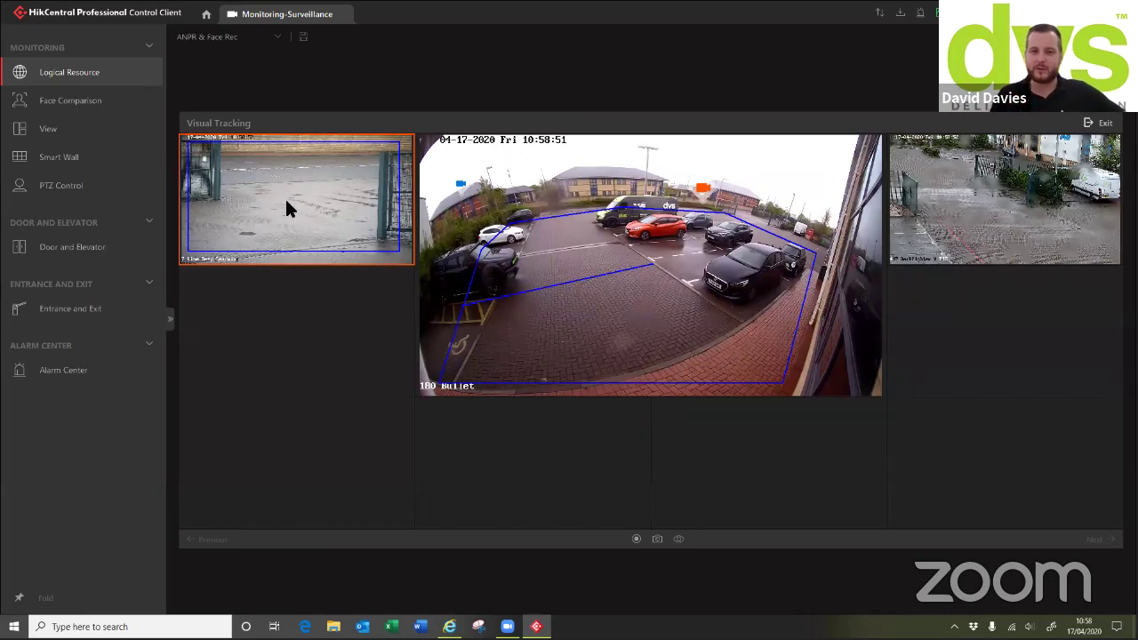
# Follow the scene to the left and right linked cameras, then exit visual tracking
pyautogui.click(284, 196)
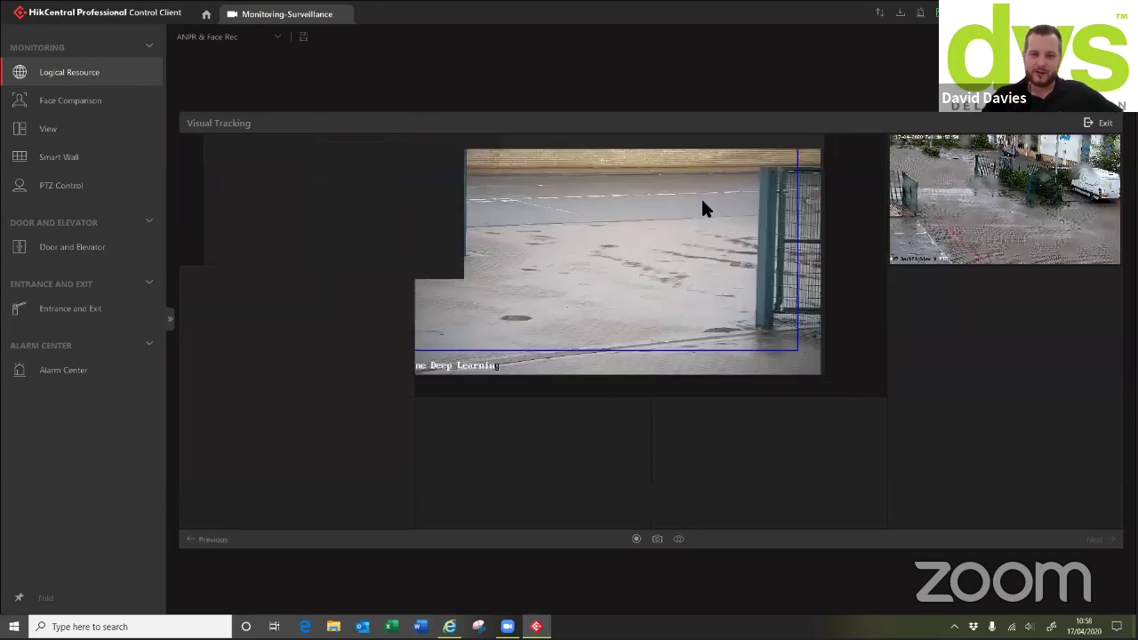
pyautogui.click(921, 171)
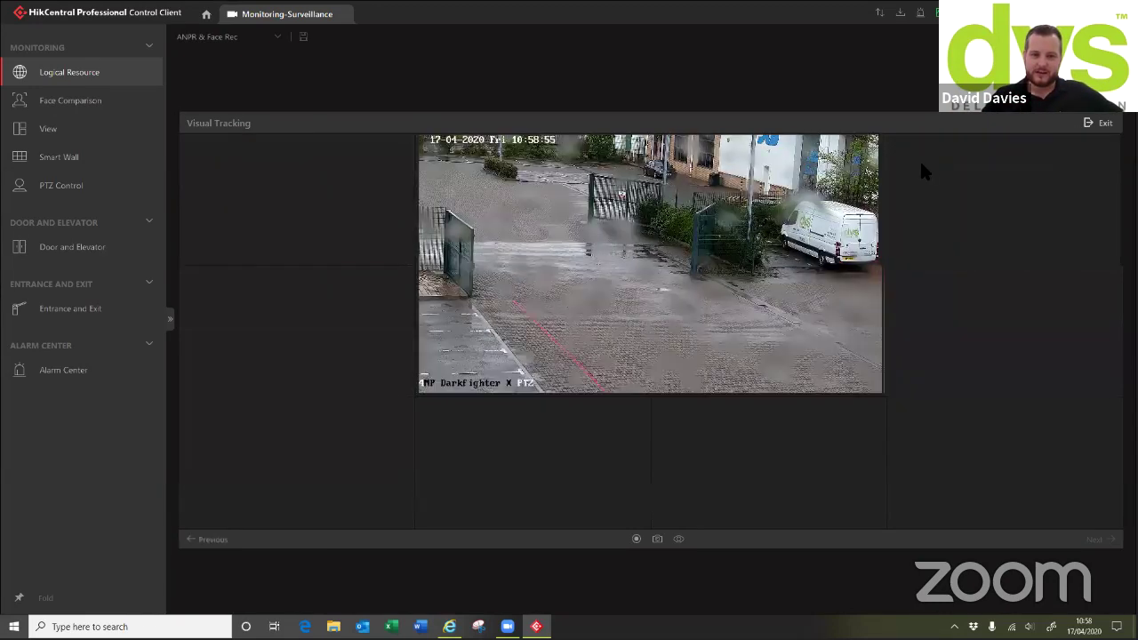
pyautogui.click(1098, 123)
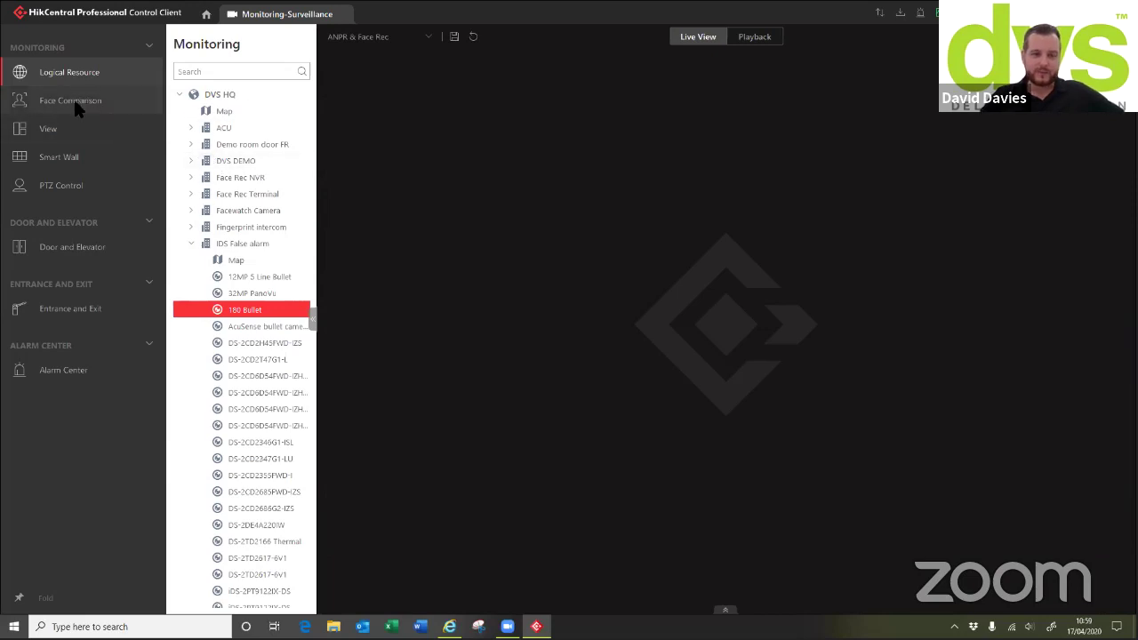
# Show Face Comparison for DVS HQ FR List with the ANPR & Face Rec view loaded
pyautogui.click(74, 103)
pyautogui.click(245, 87)
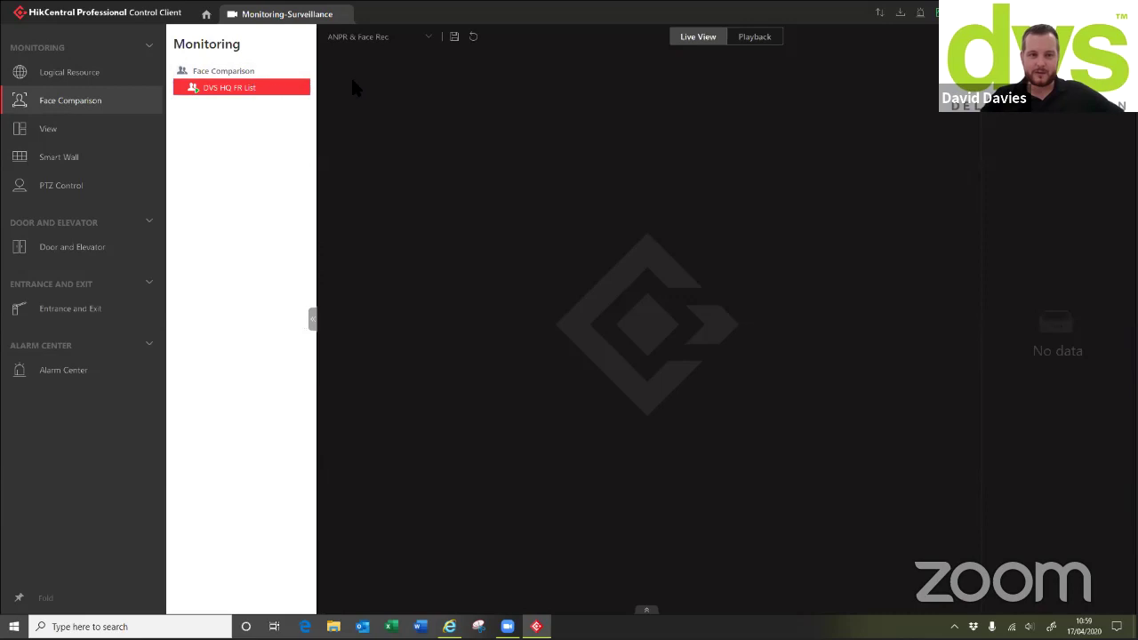
pyautogui.click(374, 37)
pyautogui.click(373, 92)
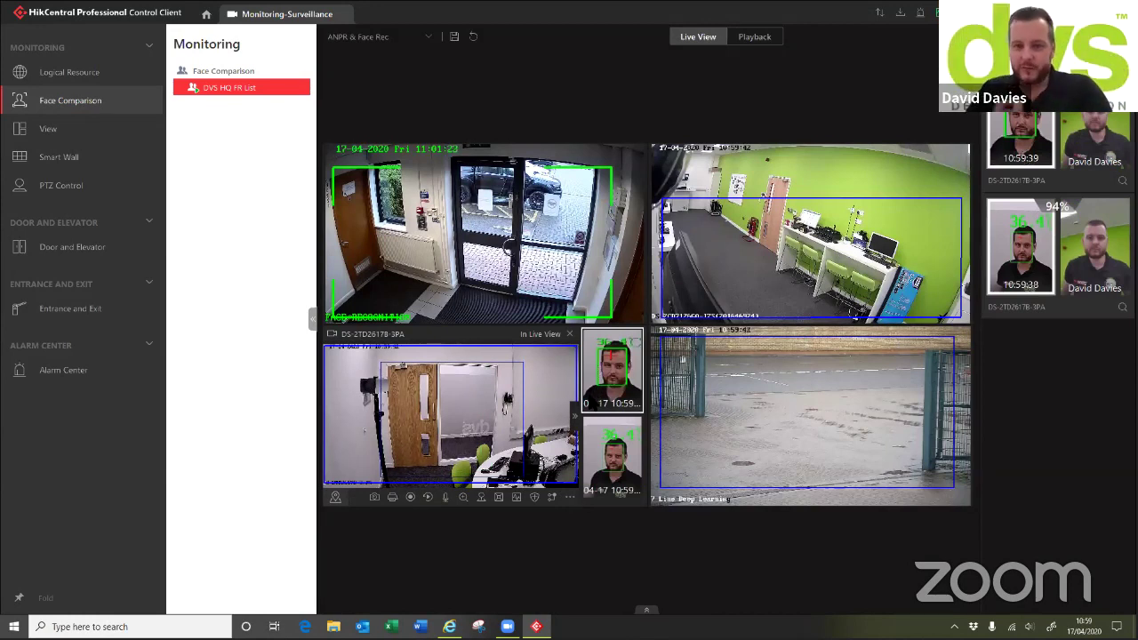
# Inspect the top face match's details, then bring up the second match's search options
pyautogui.moveTo(1083, 135)
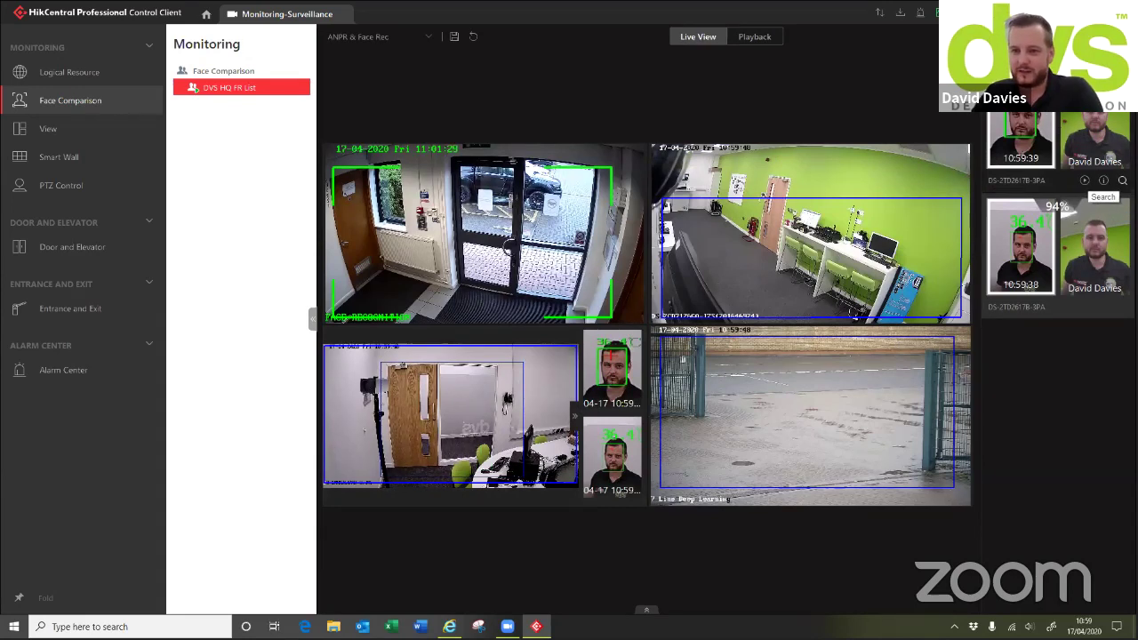
pyautogui.click(1103, 180)
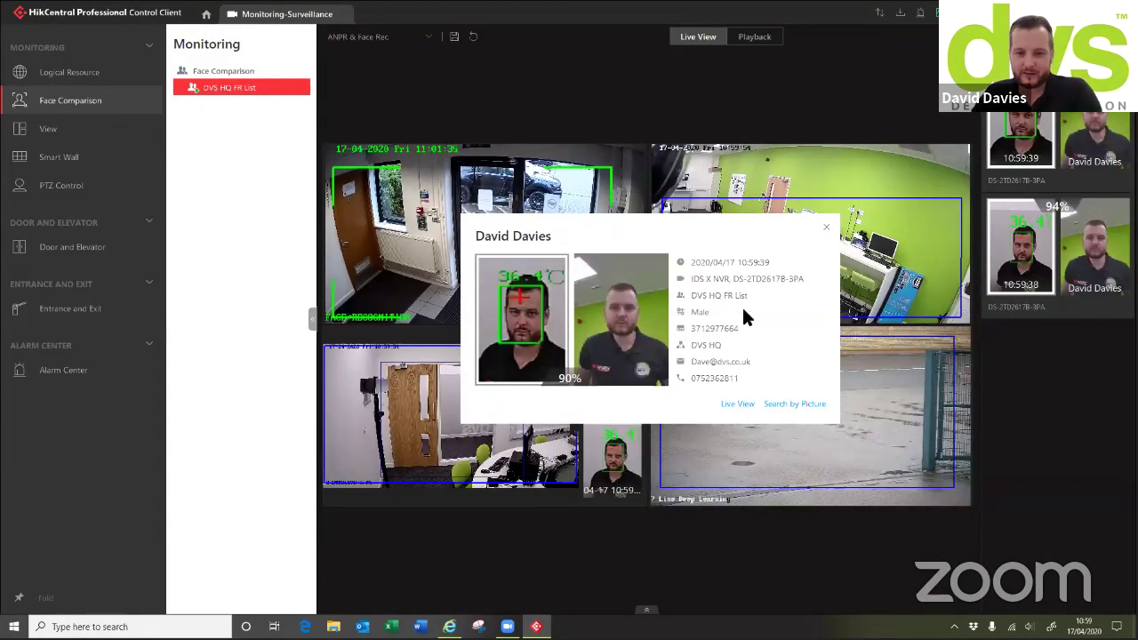
pyautogui.click(825, 221)
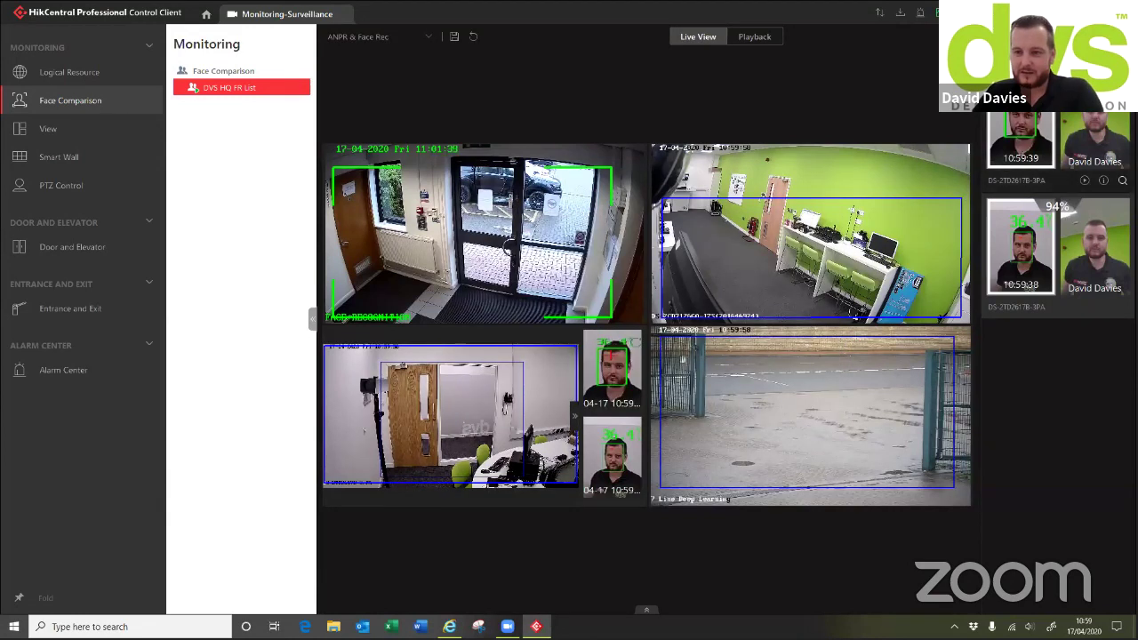
pyautogui.rightClick(1022, 197)
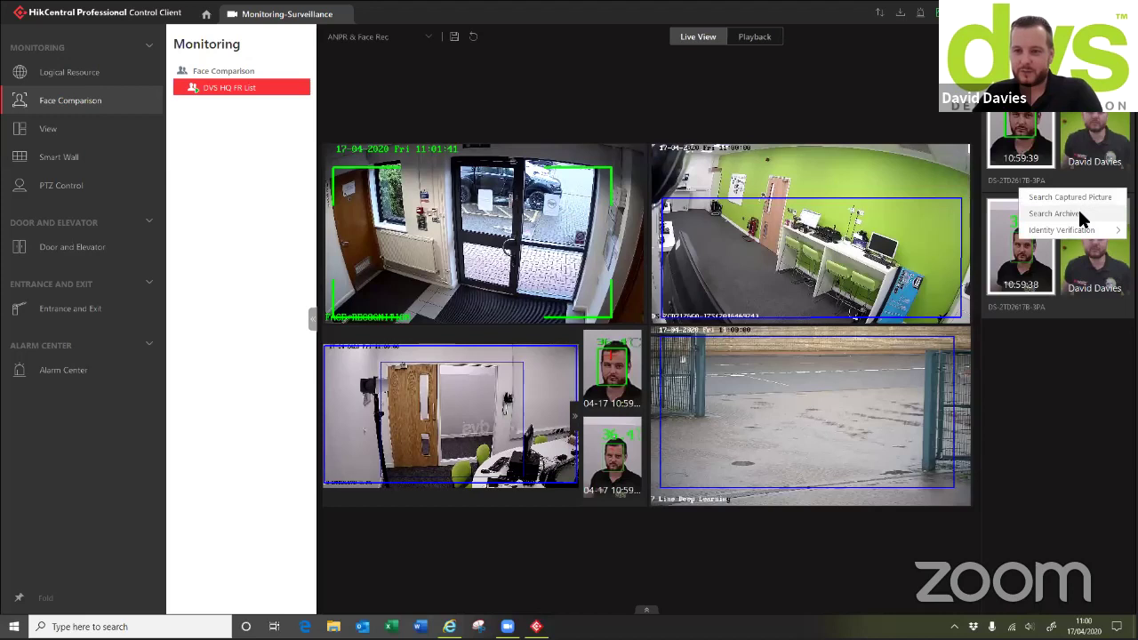
pyautogui.moveTo(1082, 233)
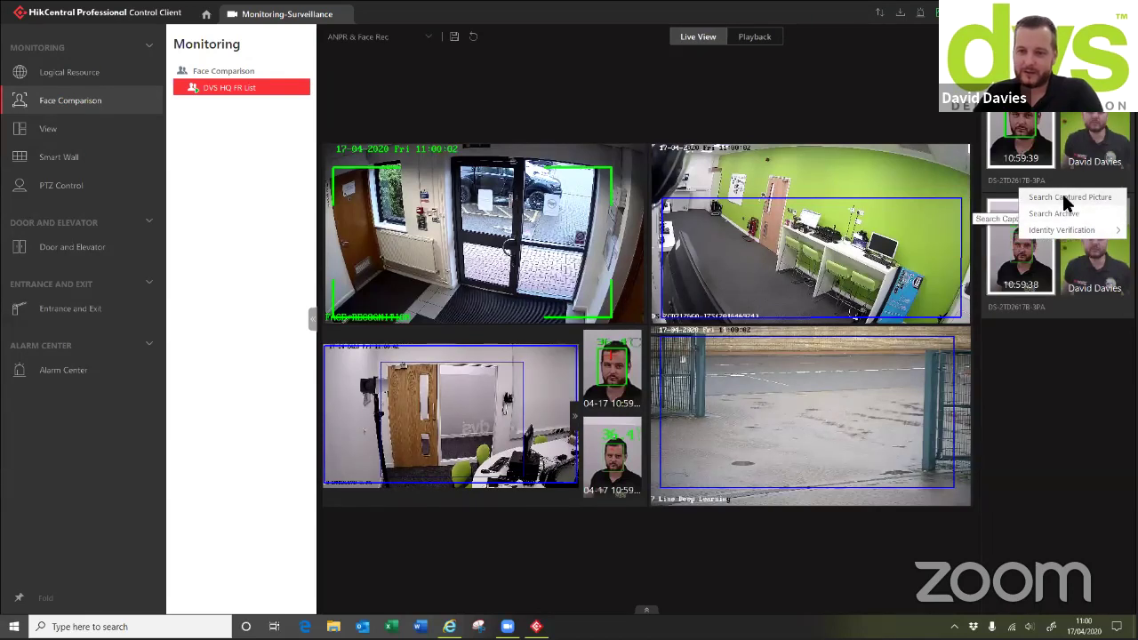
# Search pictures for this face on DS-2CD7126G0-IZS and all Face Rec NVR cameras
pyautogui.click(1062, 198)
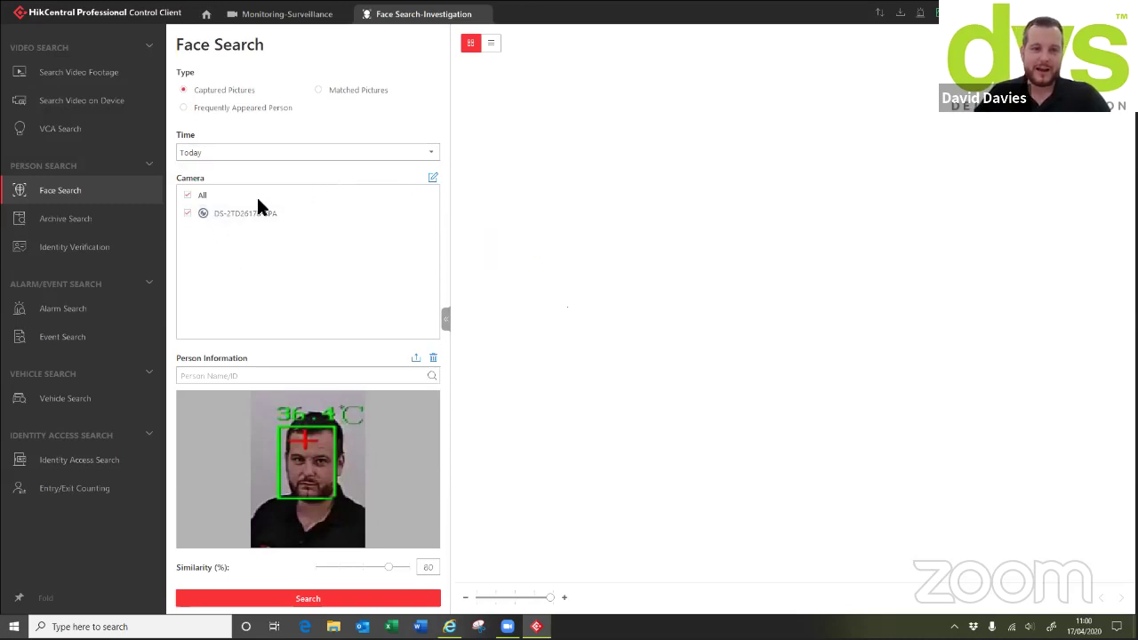
pyautogui.moveTo(272, 217)
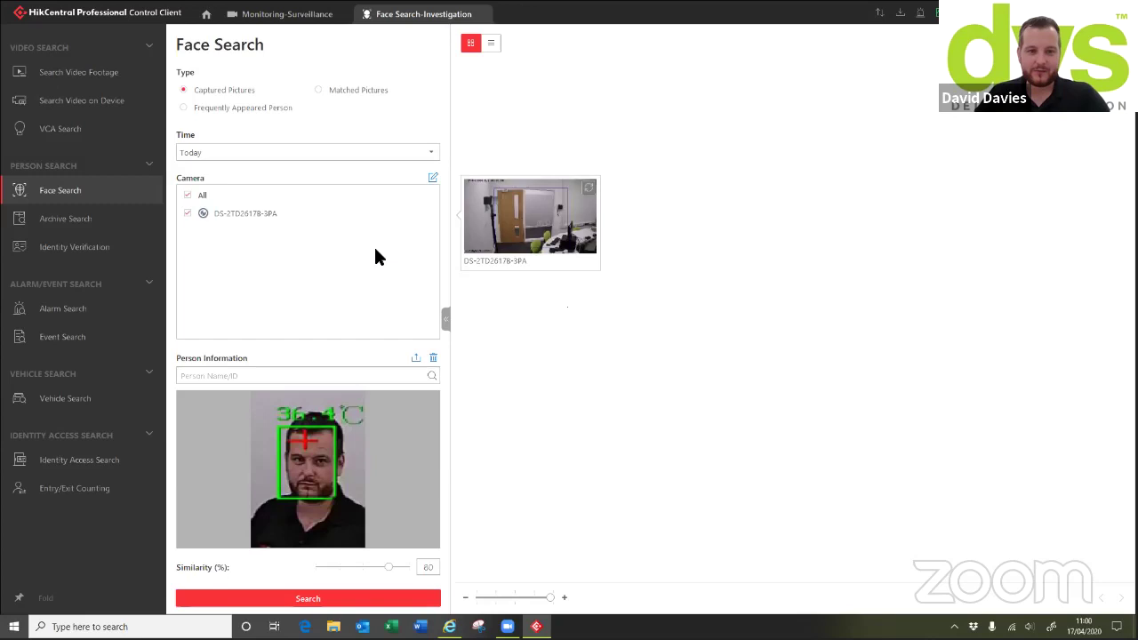
pyautogui.click(433, 178)
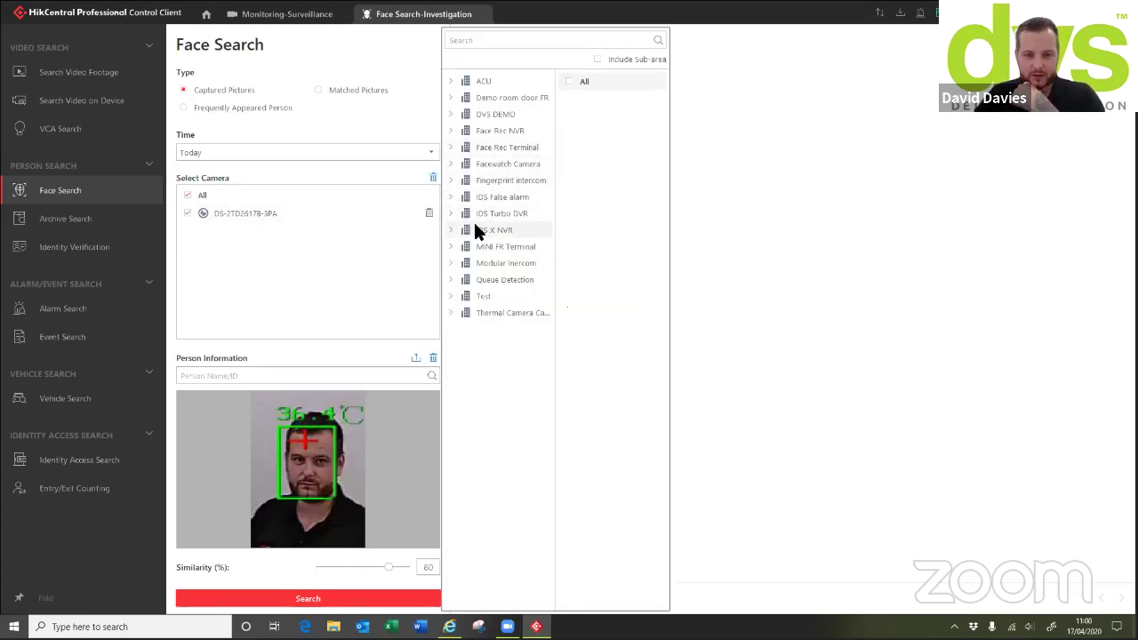
pyautogui.click(462, 229)
pyautogui.click(569, 97)
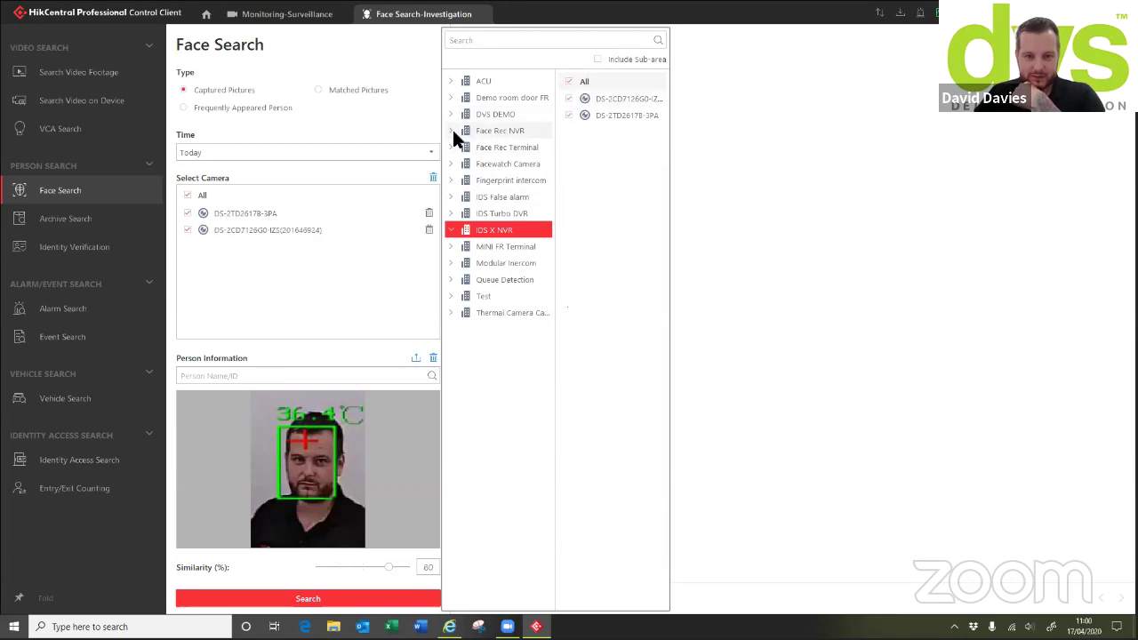
pyautogui.click(450, 129)
pyautogui.click(568, 82)
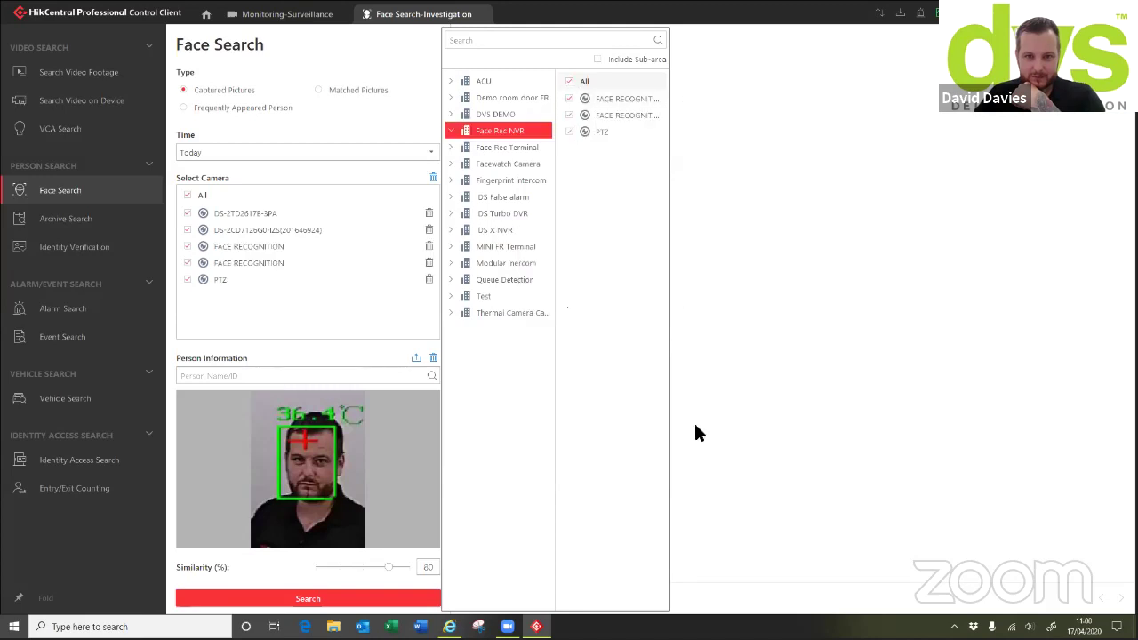
pyautogui.click(744, 414)
# Run the face search and inspect the full captured picture of a 95% match
pyautogui.click(308, 598)
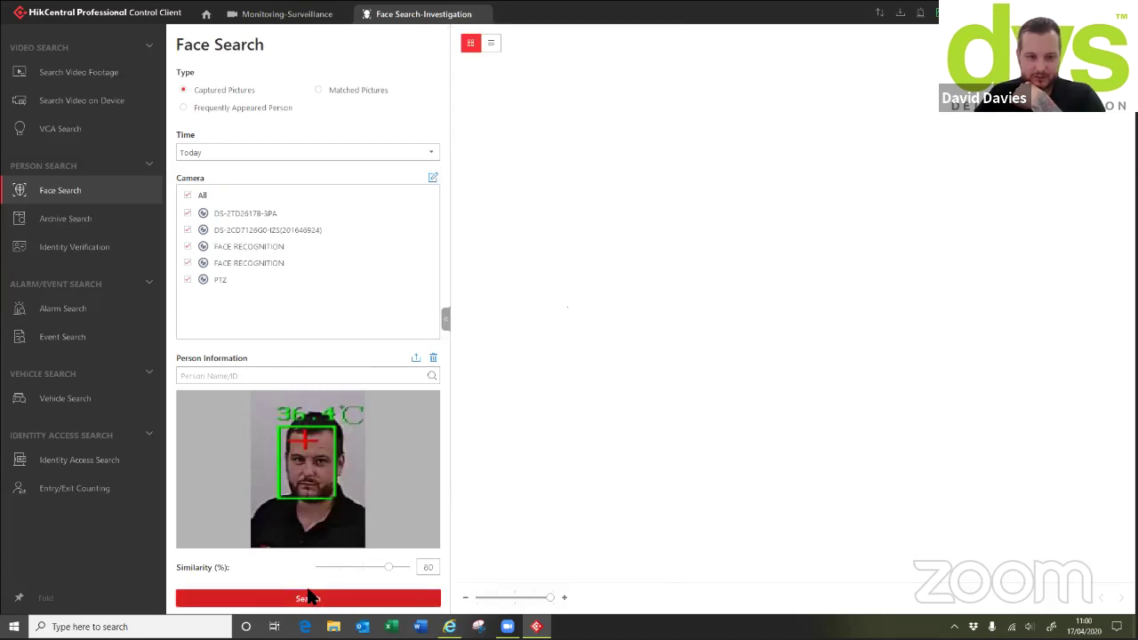
pyautogui.click(360, 600)
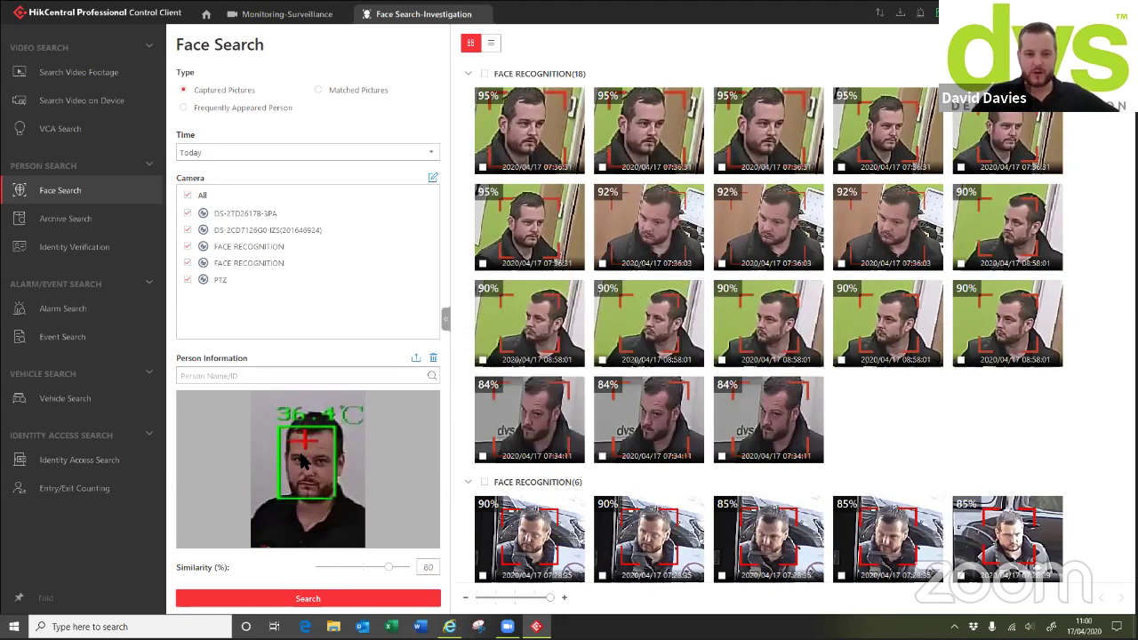
pyautogui.click(674, 131)
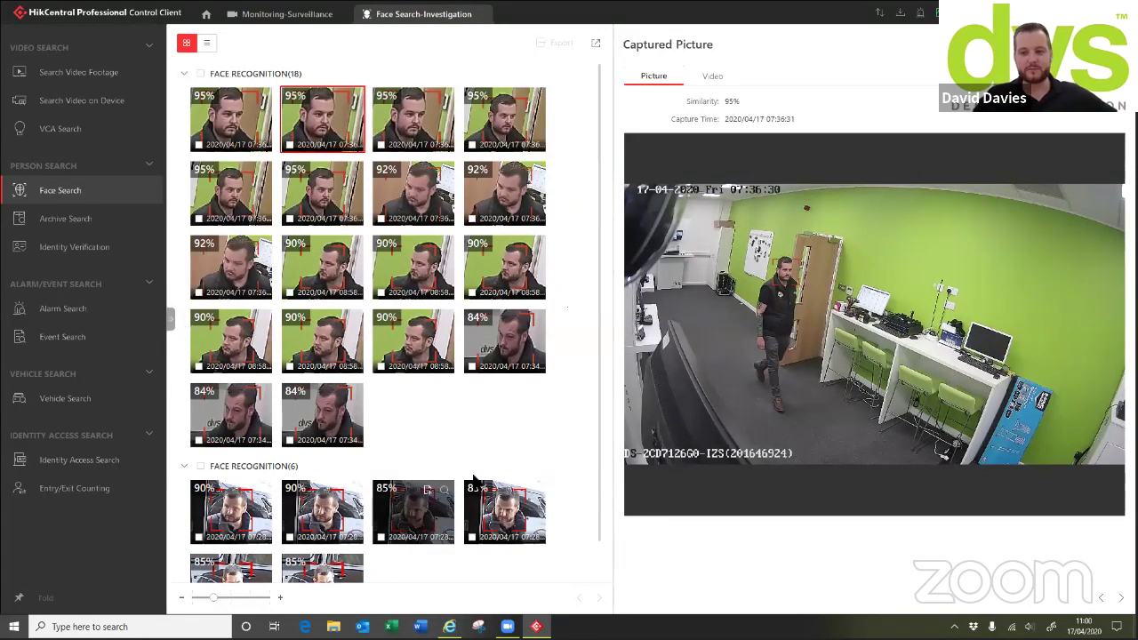
pyautogui.click(616, 229)
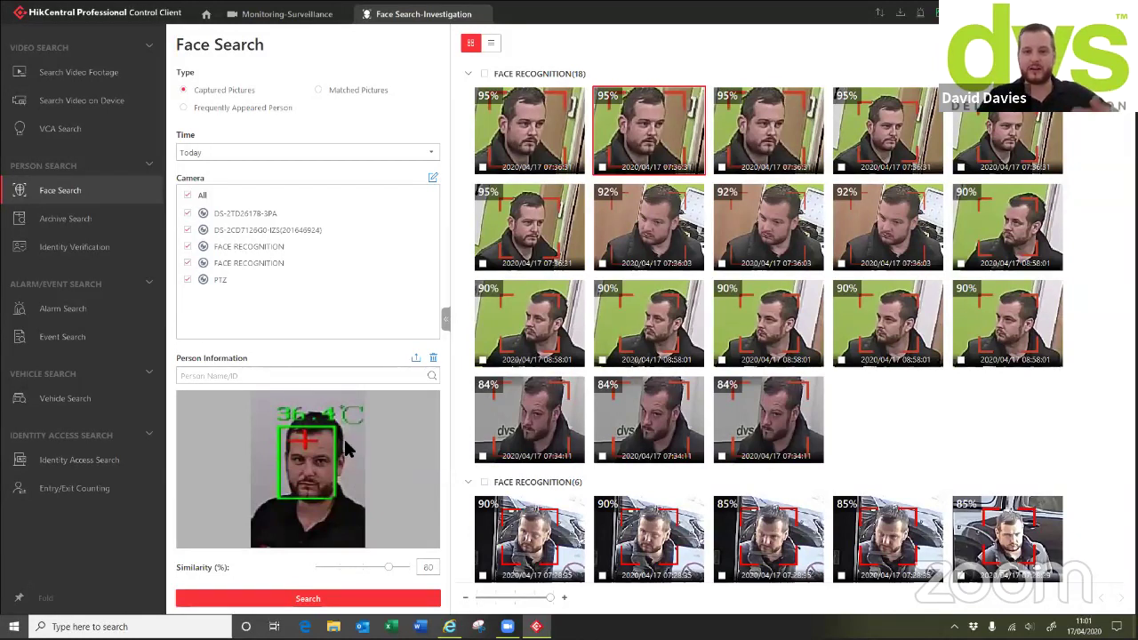
# Browse the search types and start a VCA Search on the 180 Bullet camera
pyautogui.click(31, 220)
pyautogui.click(84, 253)
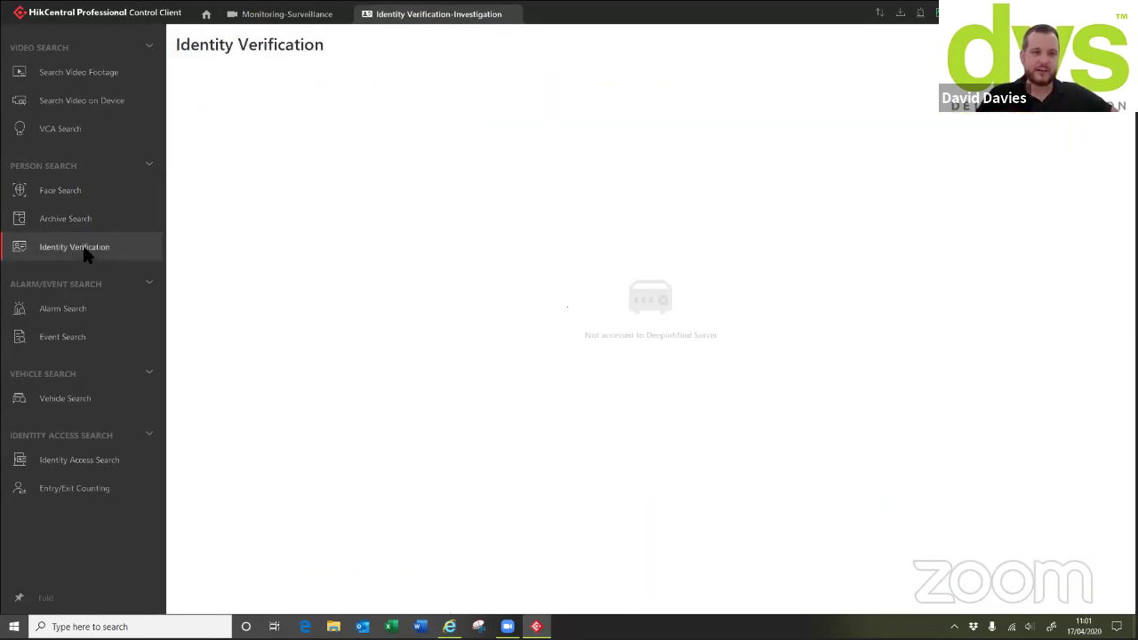
pyautogui.click(64, 311)
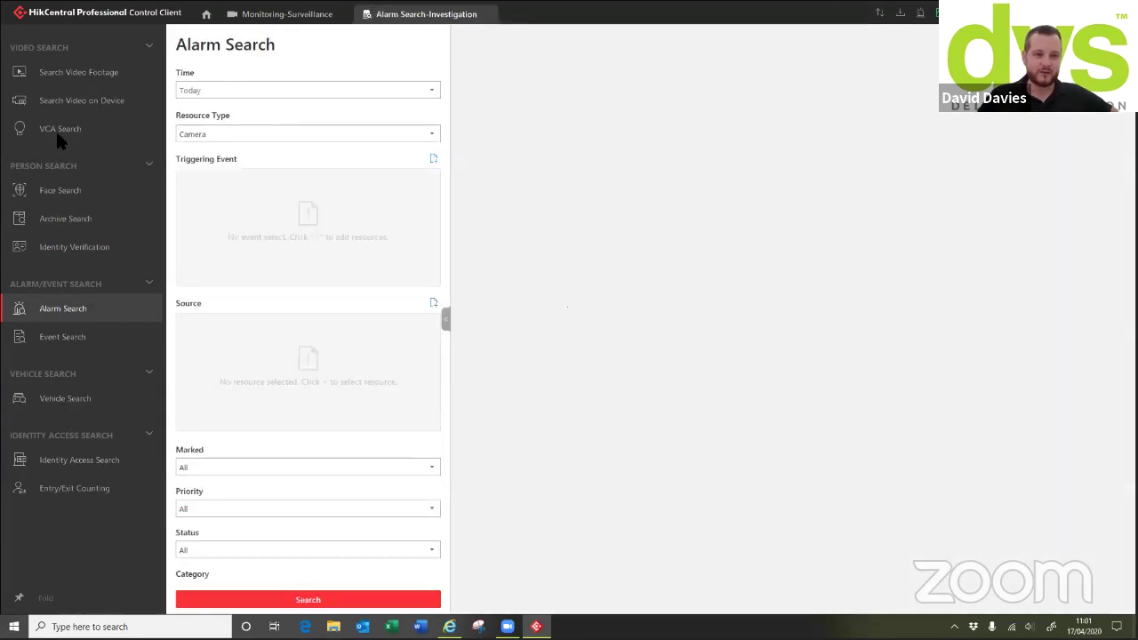
pyautogui.press('Down')
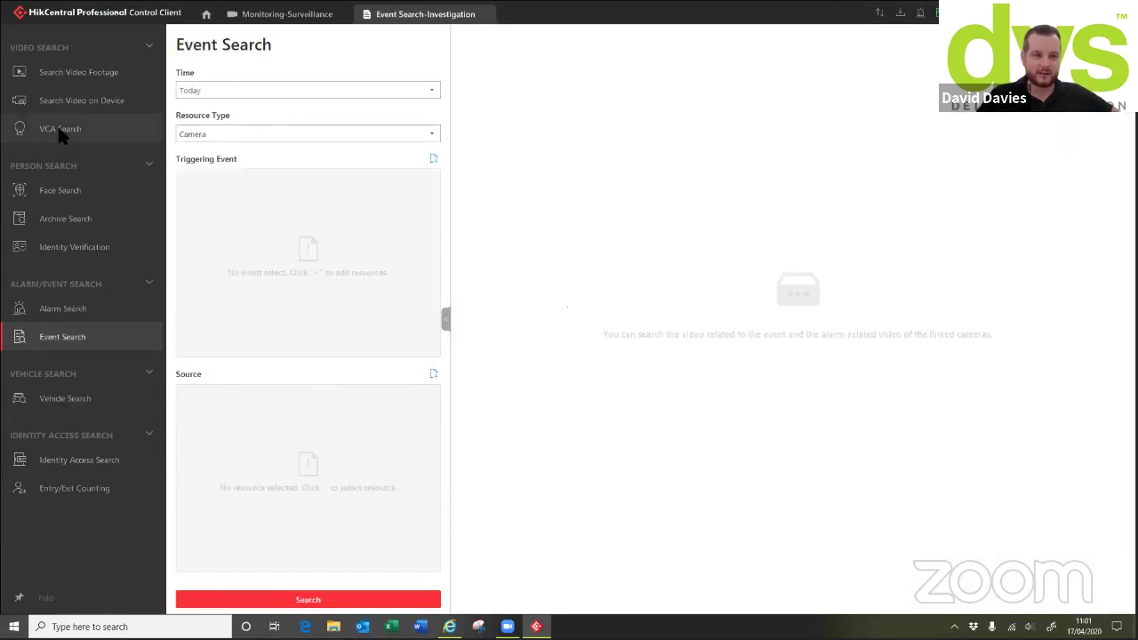
pyautogui.click(51, 133)
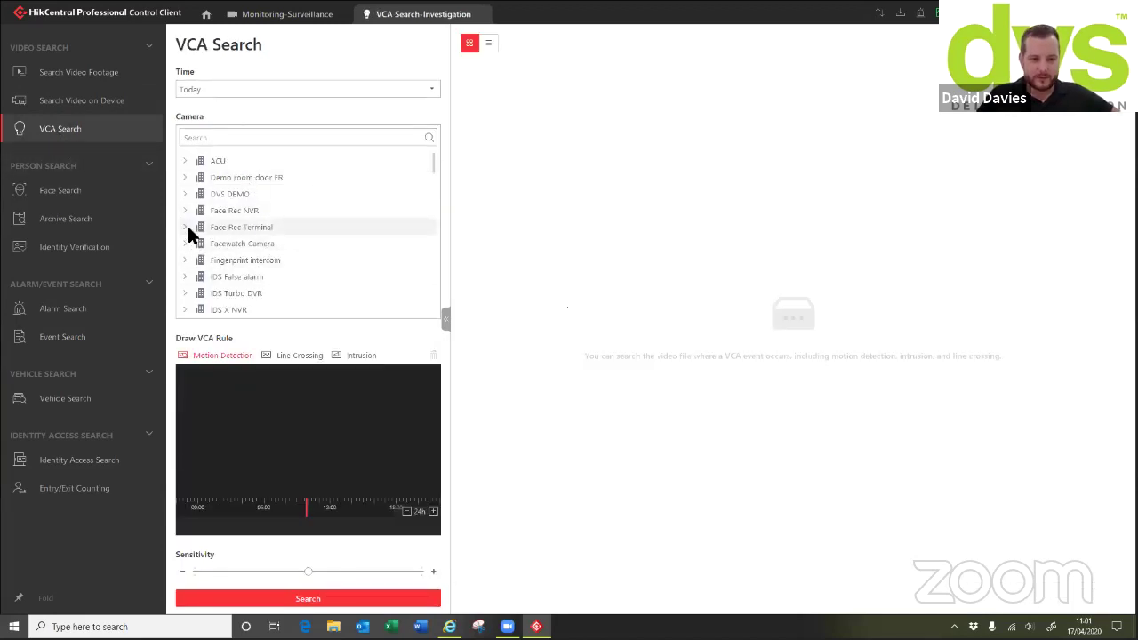
pyautogui.scroll(-1, 202, 227)
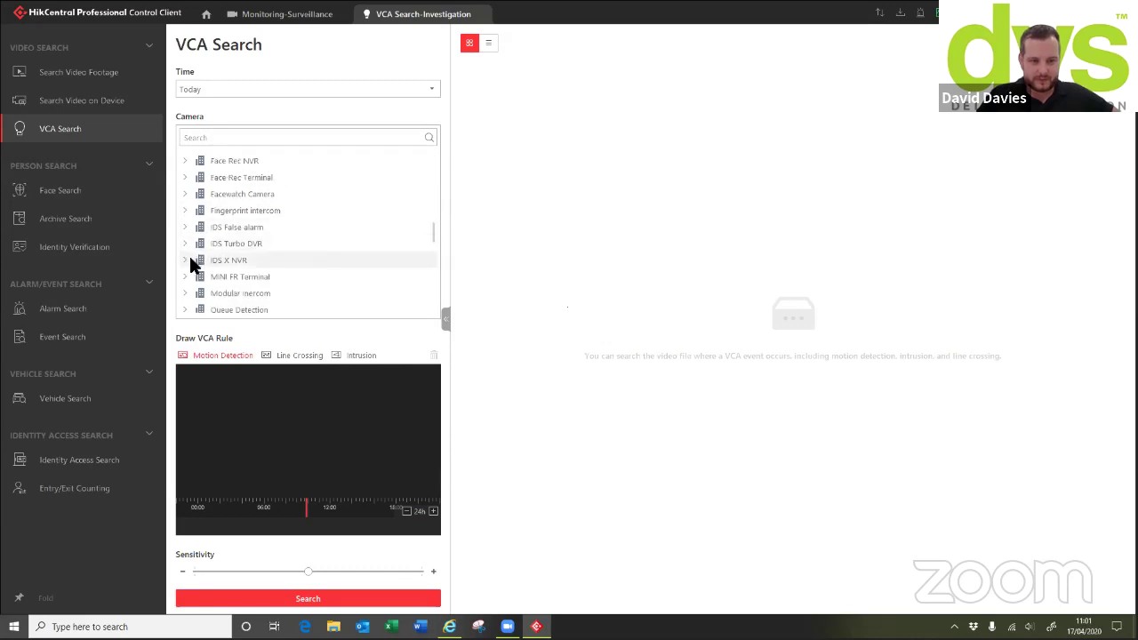
pyautogui.click(191, 227)
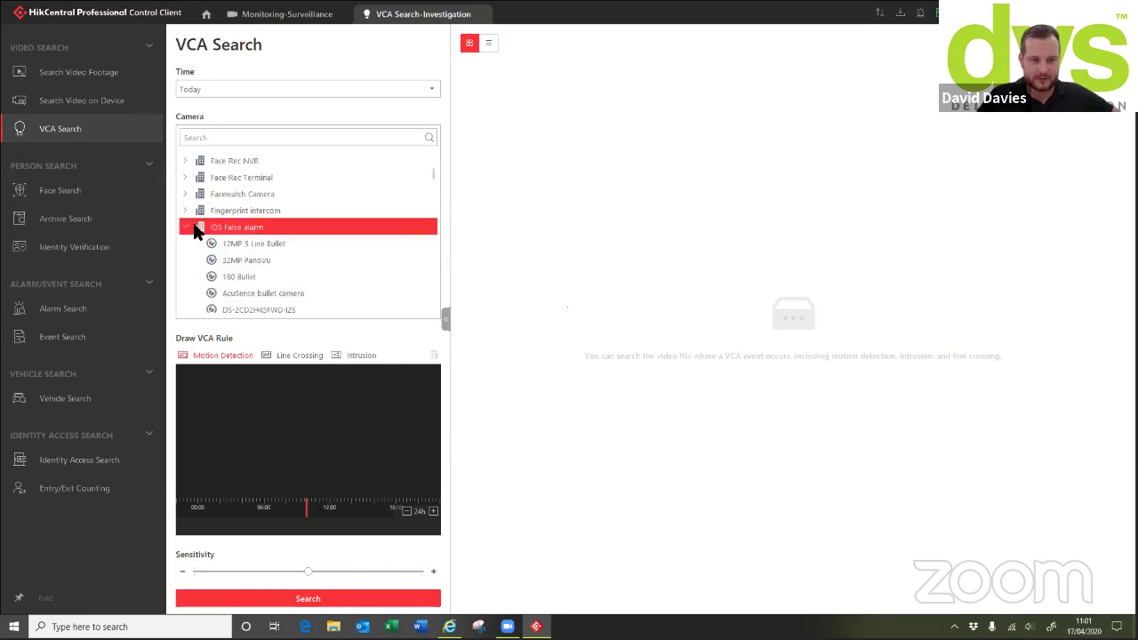
pyautogui.click(244, 276)
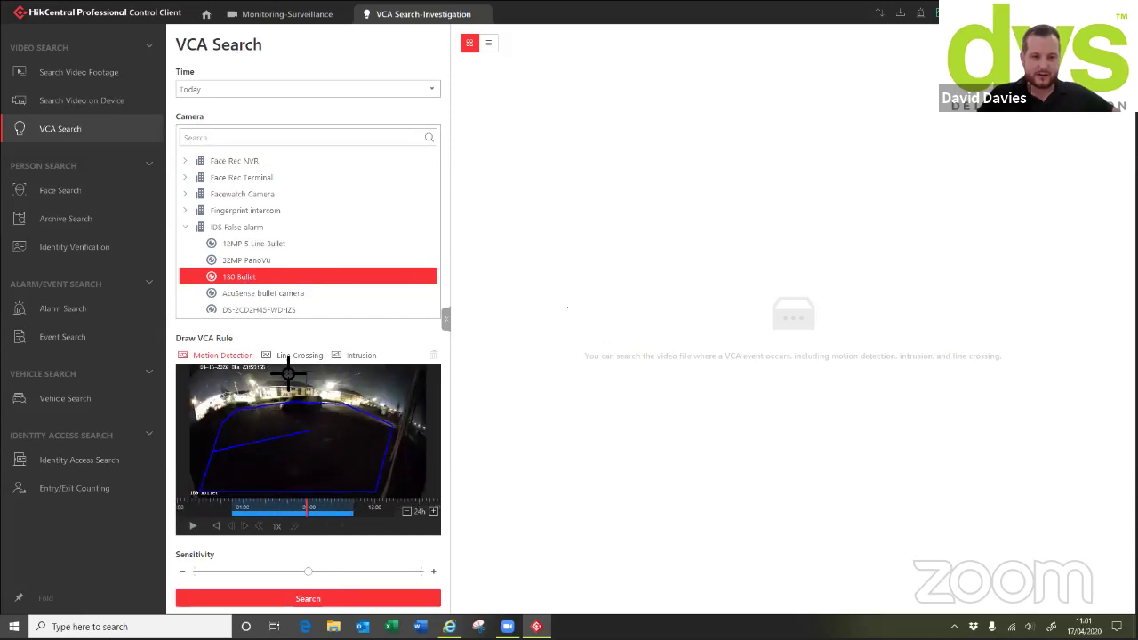
# Run a line-crossing search across the car park over the last 7 days
pyautogui.click(285, 355)
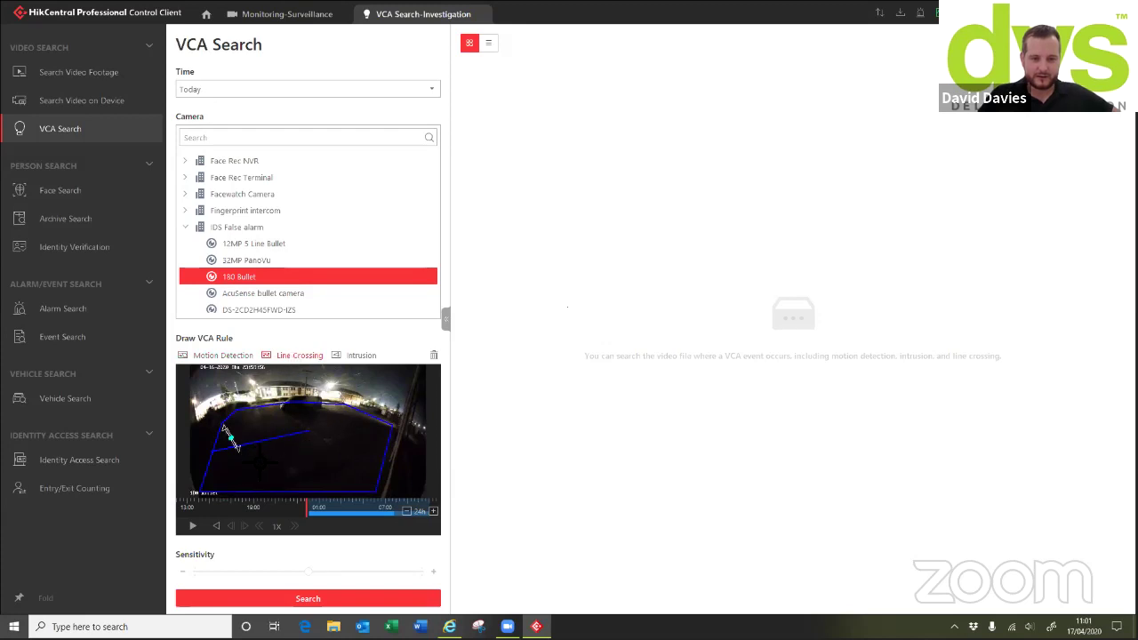
pyautogui.moveTo(229, 436); pyautogui.dragTo(370, 434)
pyautogui.click(343, 599)
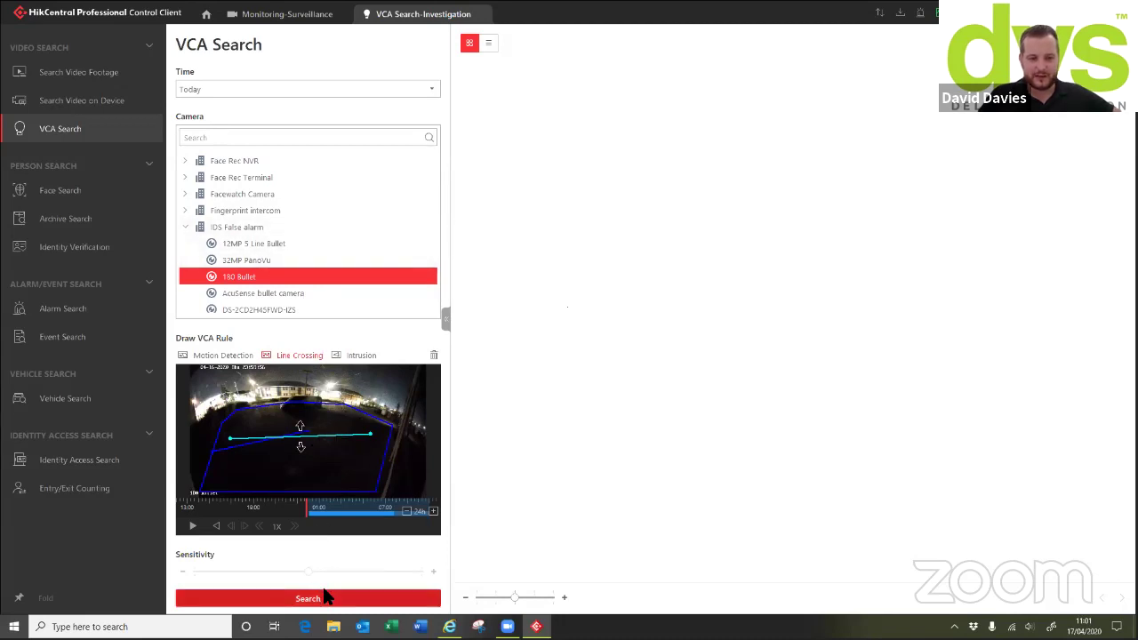
pyautogui.click(311, 89)
pyautogui.click(212, 161)
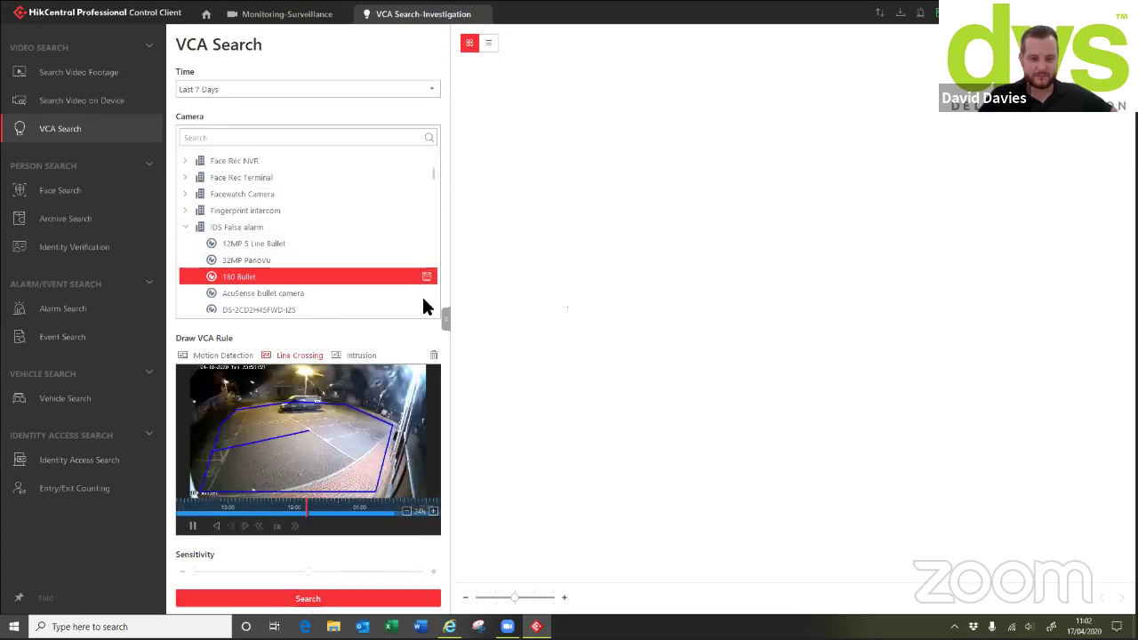
pyautogui.moveTo(231, 461); pyautogui.dragTo(395, 427)
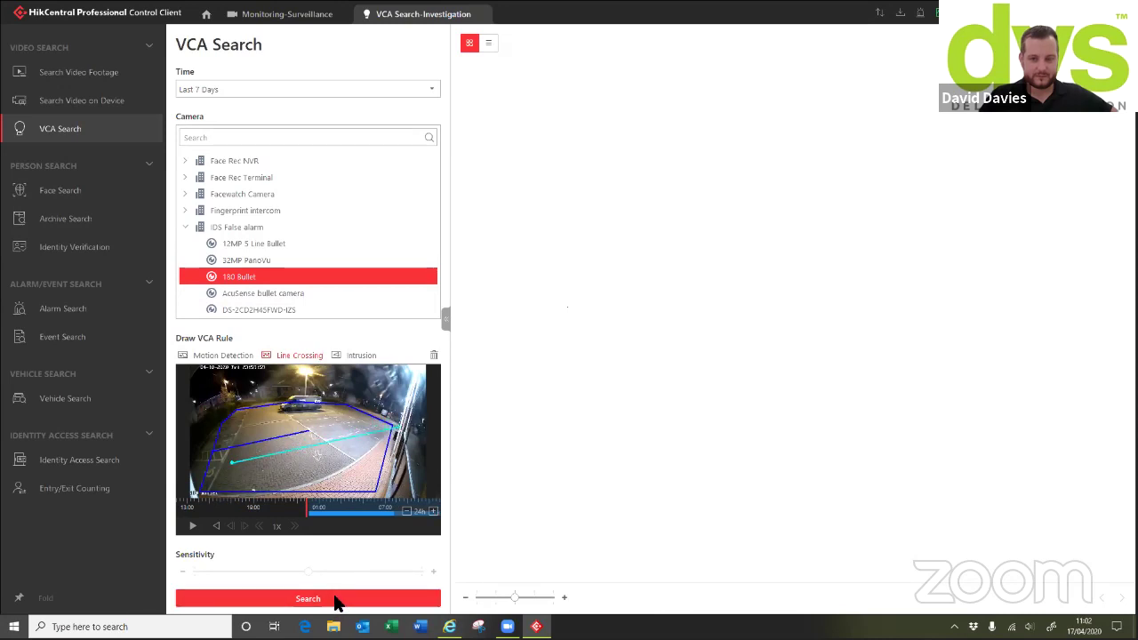
pyautogui.click(331, 601)
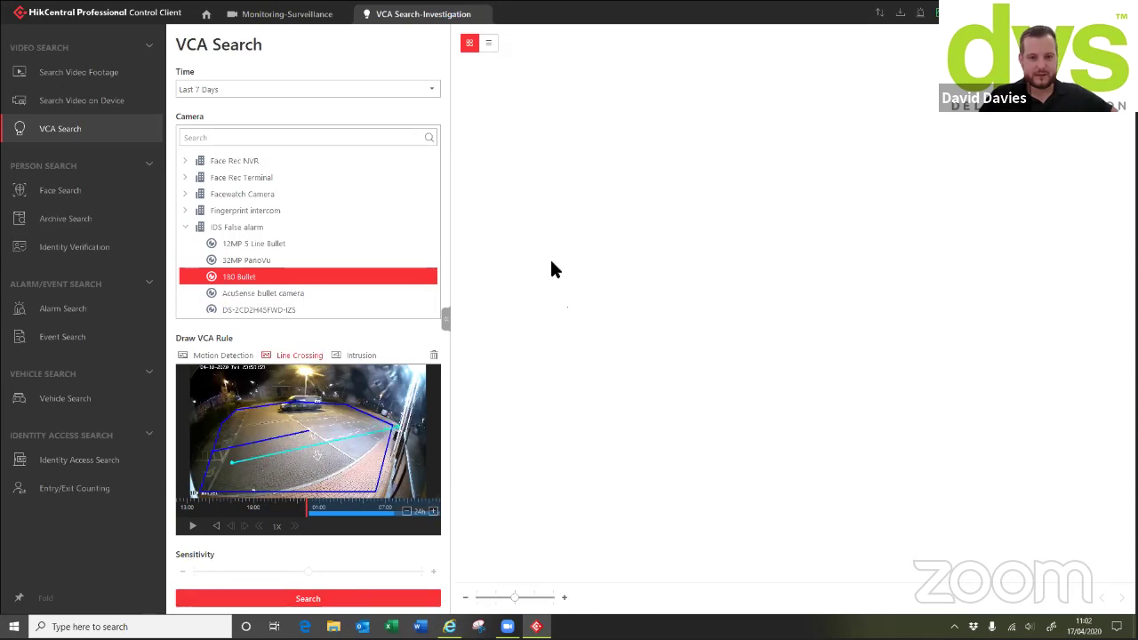
# Search the last 7 days for motion in a marked car park area, then go to Event Search
pyautogui.click(222, 354)
pyautogui.click(241, 410)
pyautogui.moveTo(320, 405); pyautogui.dragTo(393, 494)
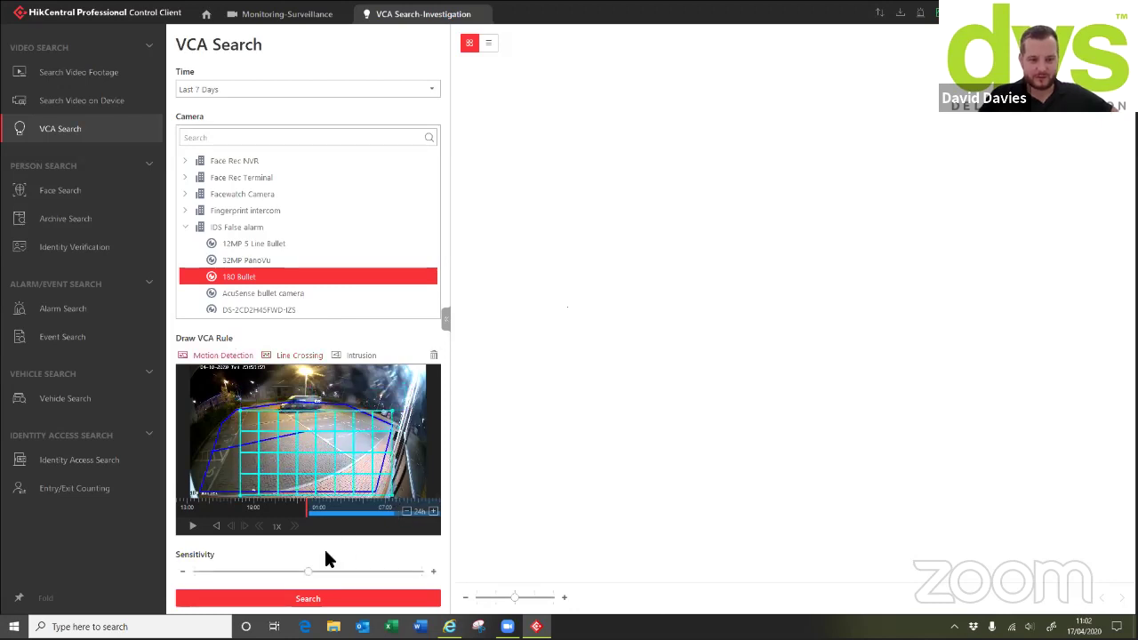
pyautogui.click(325, 595)
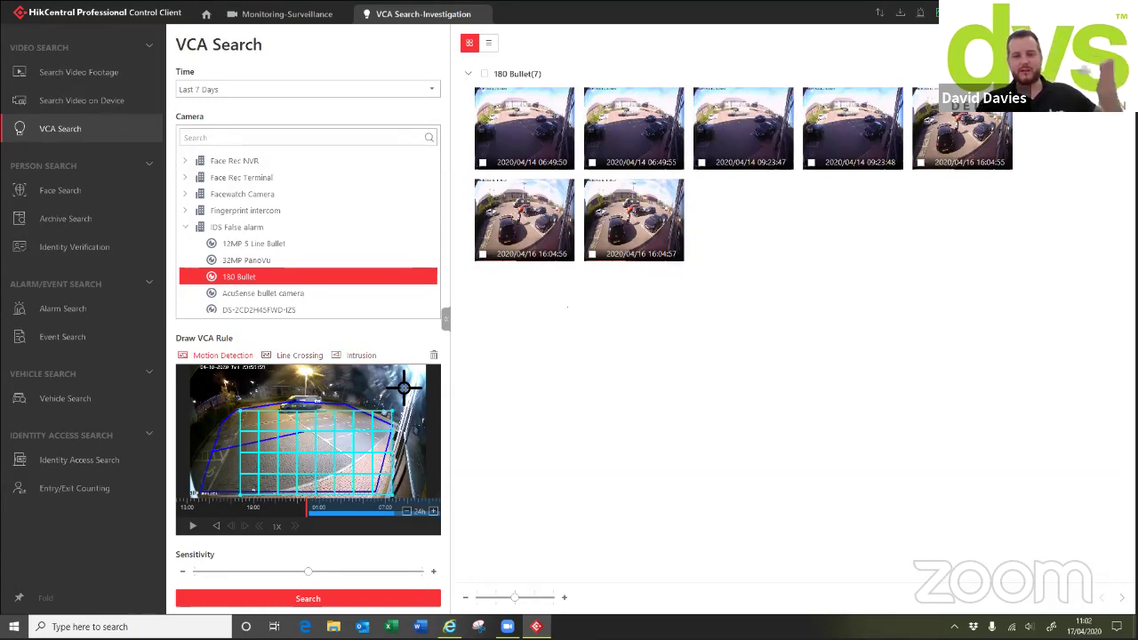
pyautogui.click(71, 334)
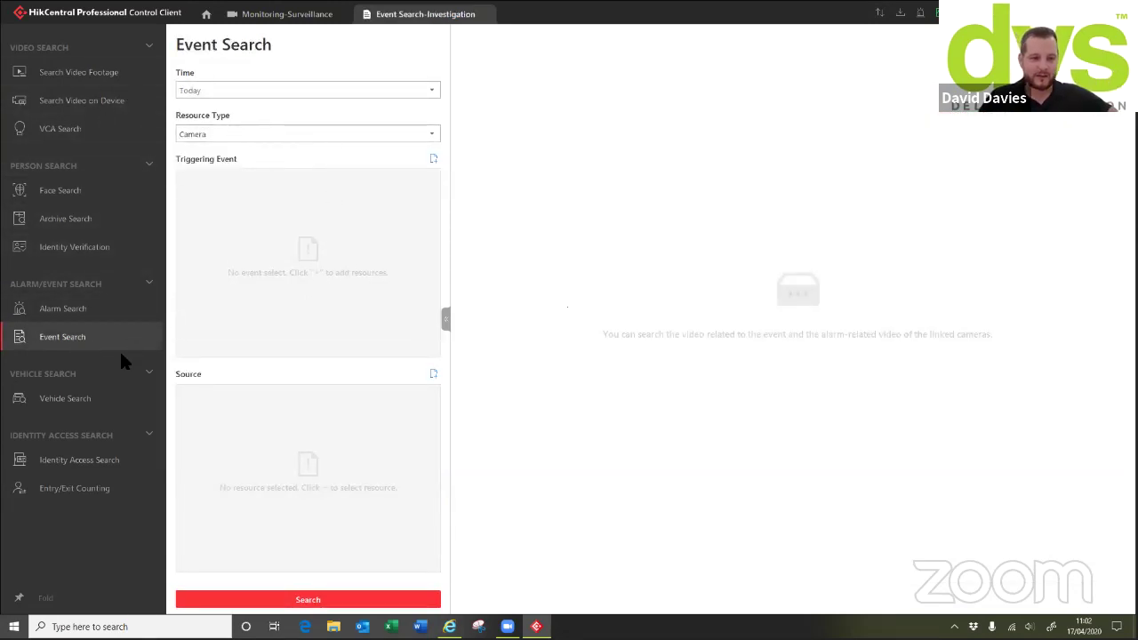
pyautogui.click(63, 397)
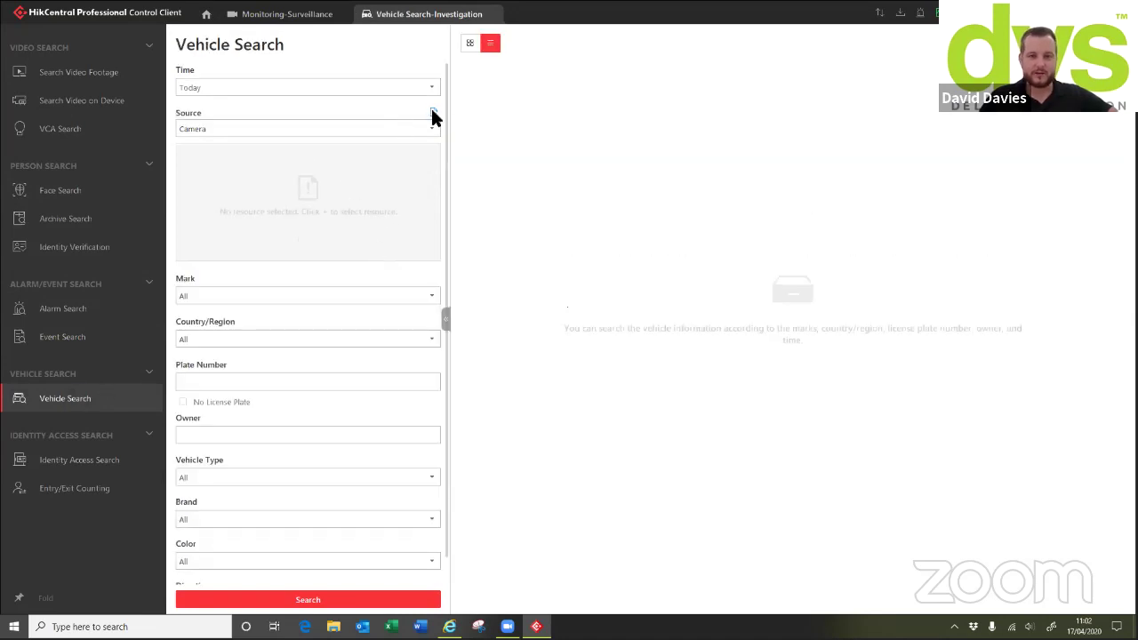
pyautogui.click(433, 113)
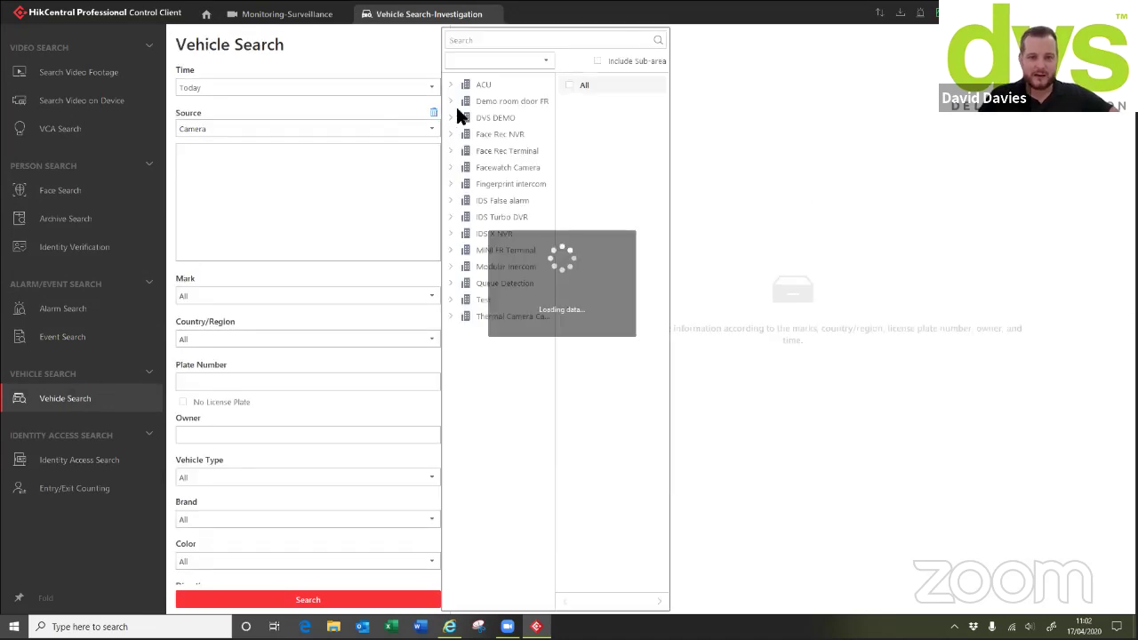
pyautogui.click(483, 229)
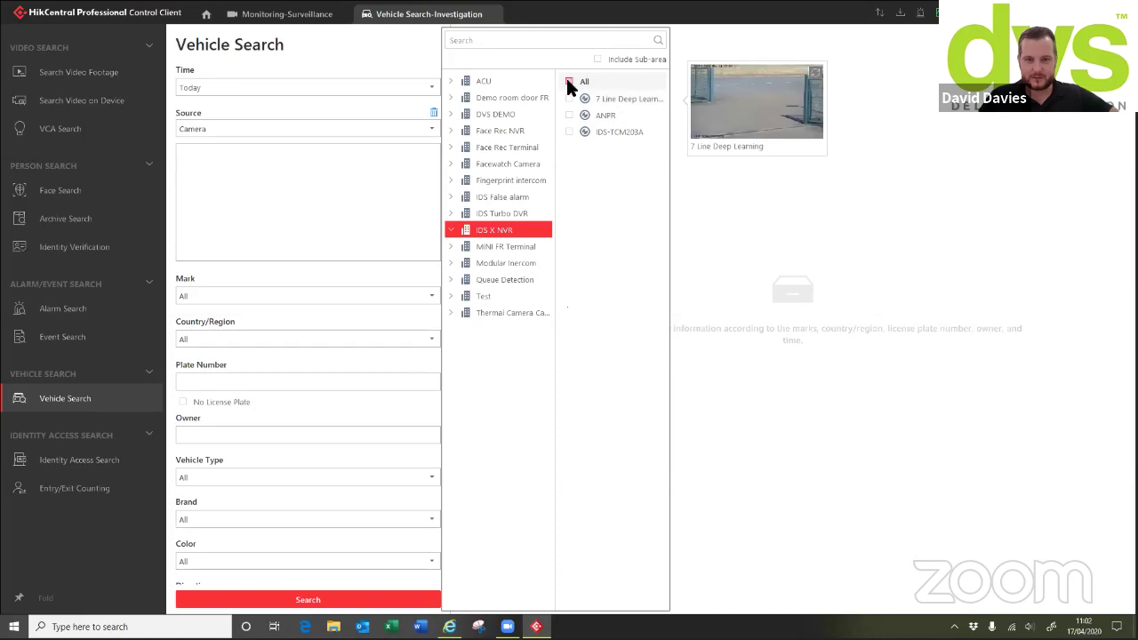
pyautogui.click(569, 81)
pyautogui.click(245, 383)
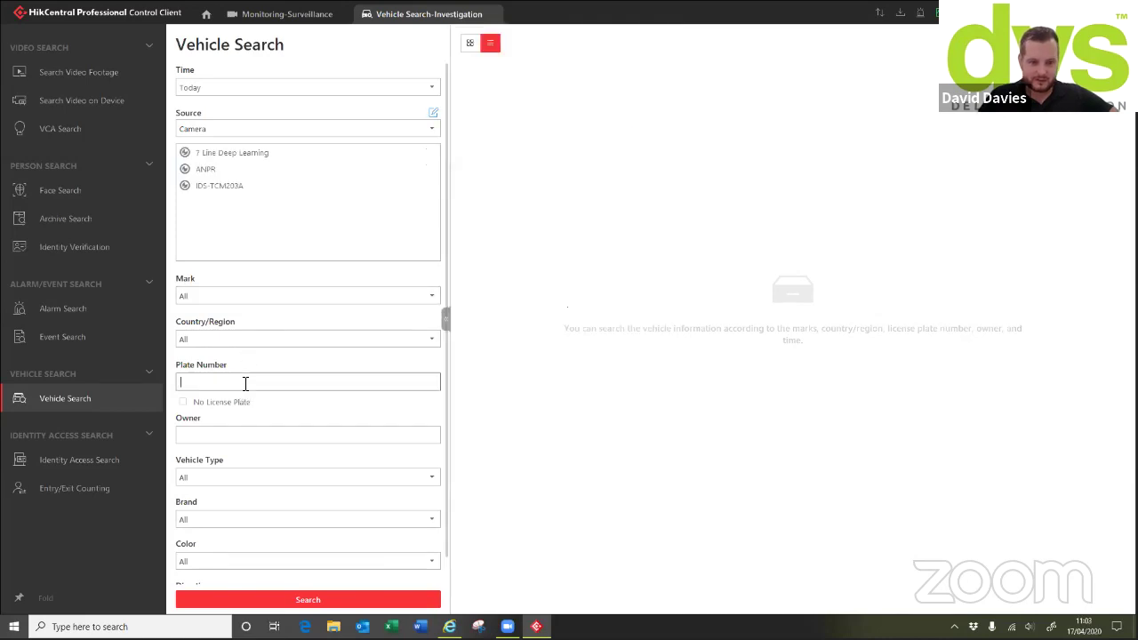
pyautogui.write('ln68kz')
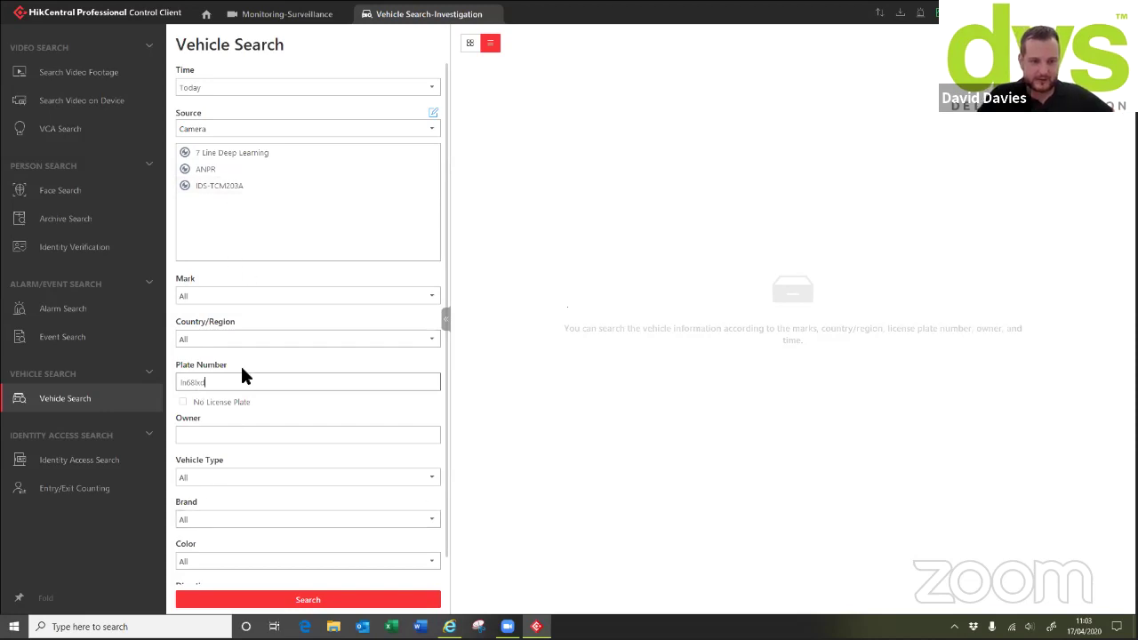
pyautogui.click(277, 86)
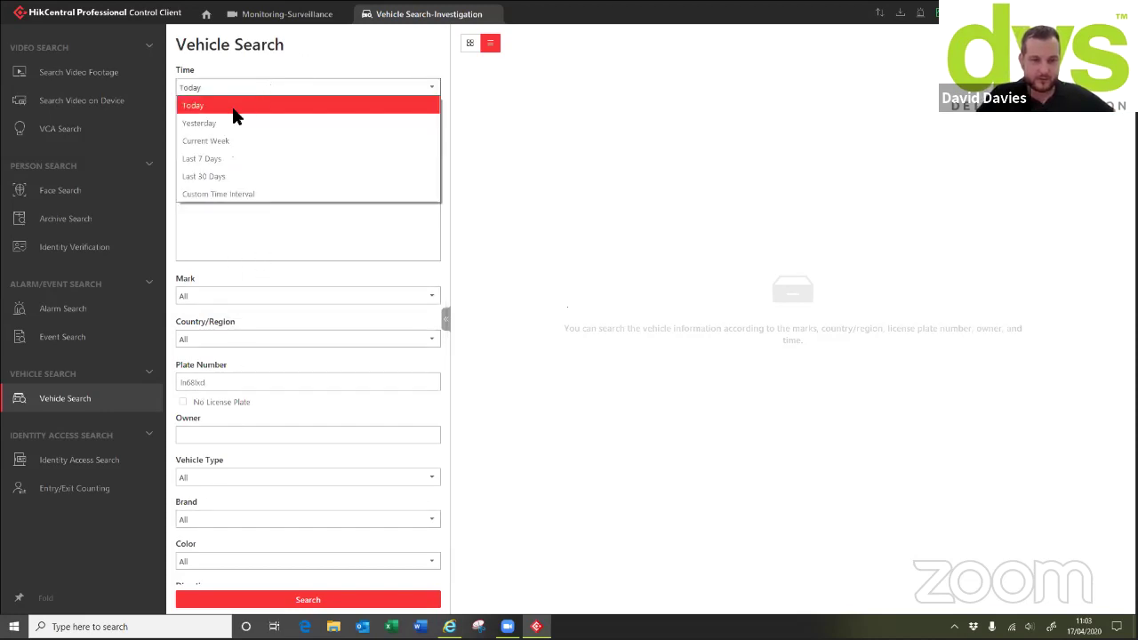
pyautogui.click(201, 157)
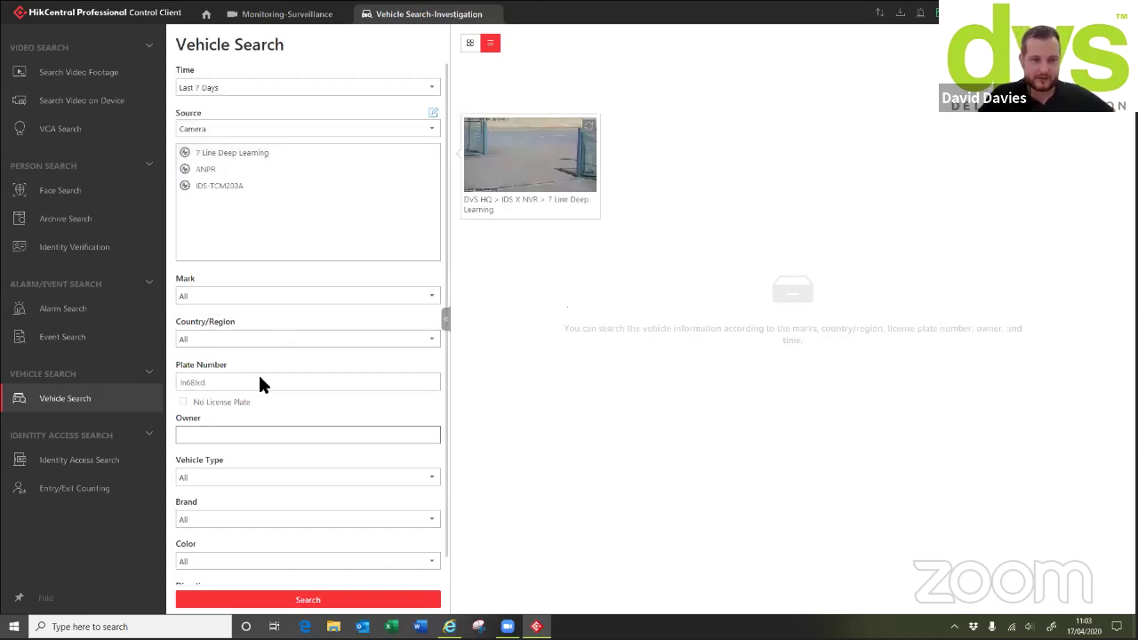
pyautogui.click(280, 598)
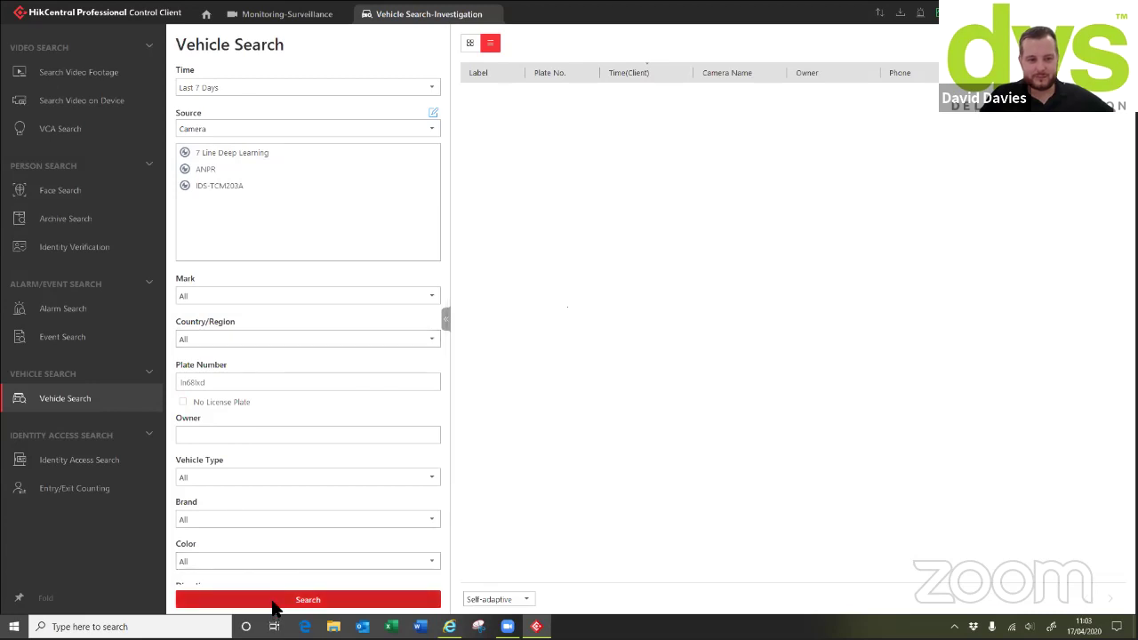
# Clear the plate number filter and rerun the vehicle search
pyautogui.moveTo(271, 151)
pyautogui.click(279, 389)
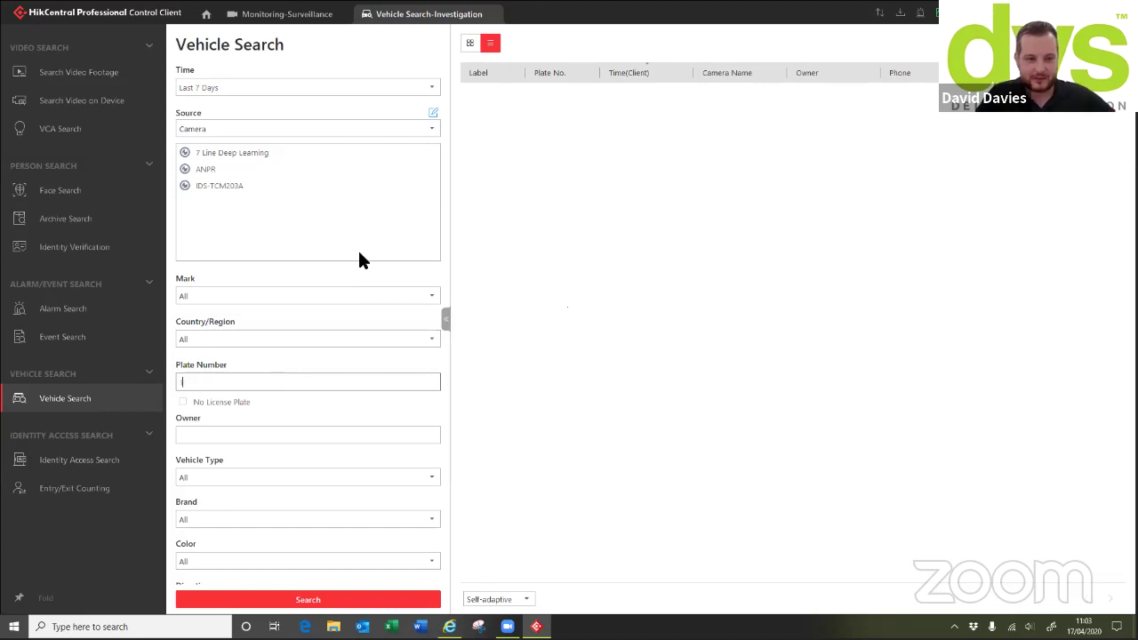
pyautogui.click(302, 601)
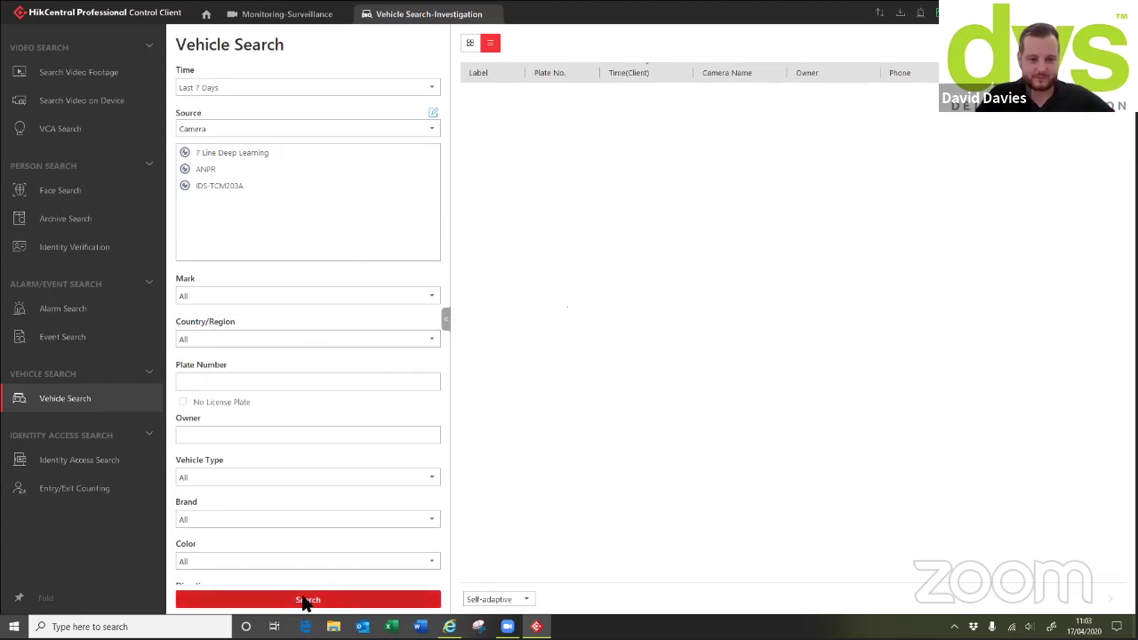
# Search entrance and exit records across all entrances
pyautogui.click(431, 129)
pyautogui.click(267, 164)
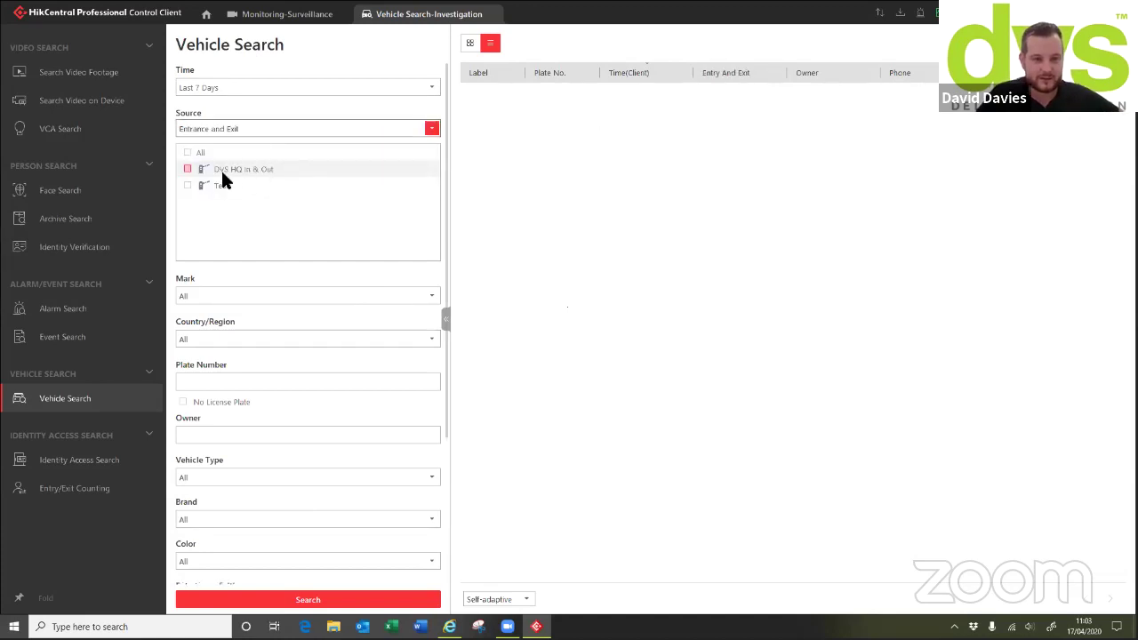
pyautogui.click(187, 152)
pyautogui.click(301, 600)
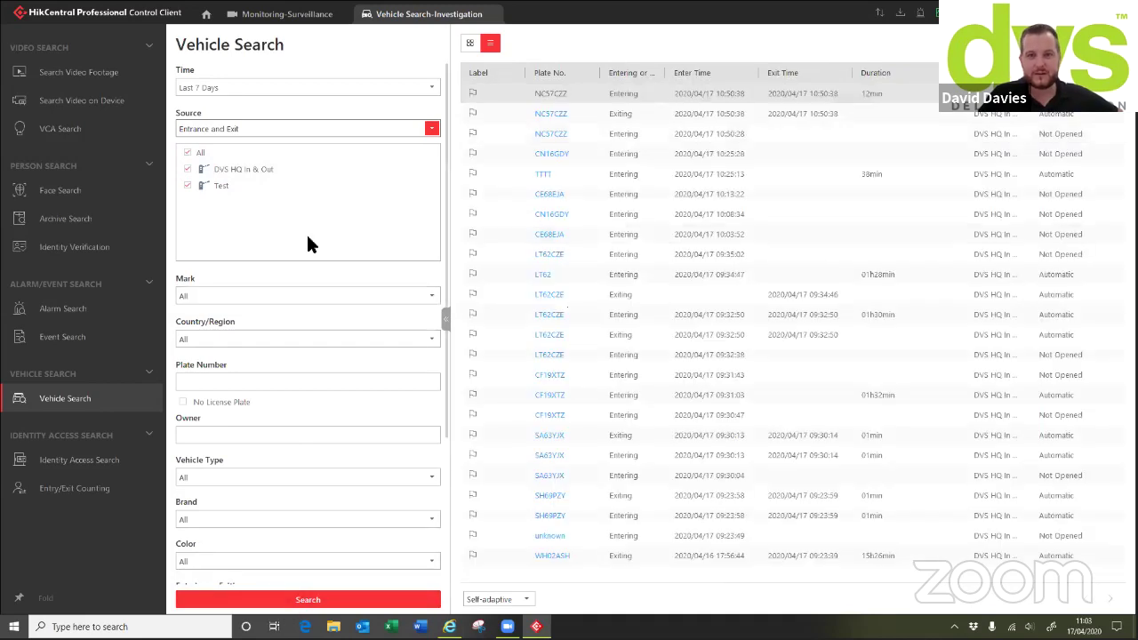
pyautogui.click(247, 127)
pyautogui.click(247, 125)
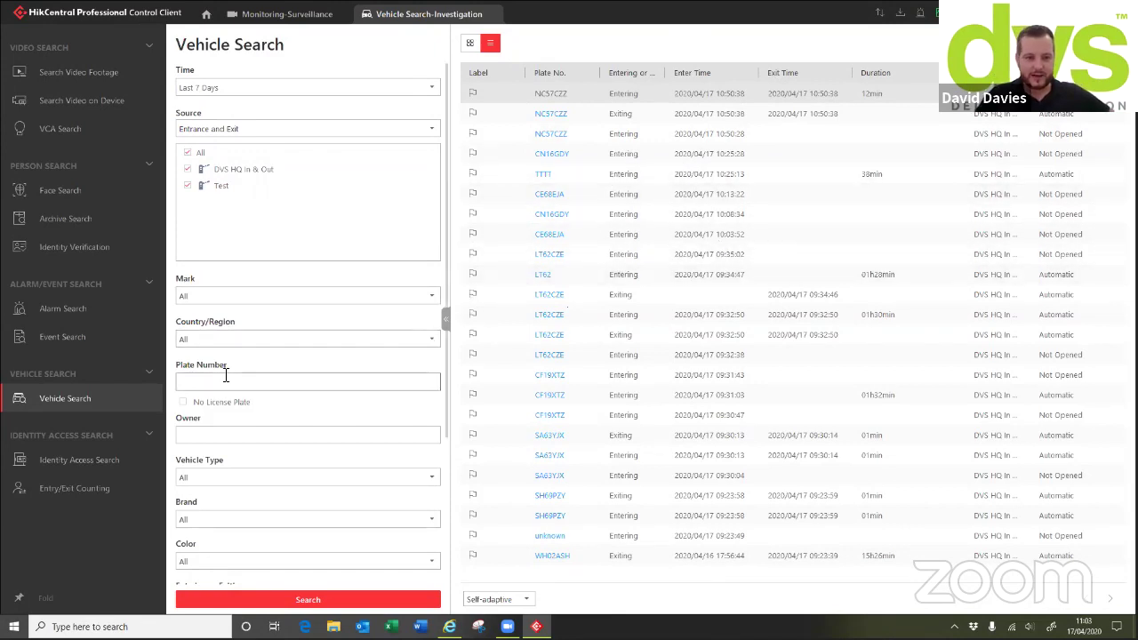
pyautogui.write('ln68lxc')
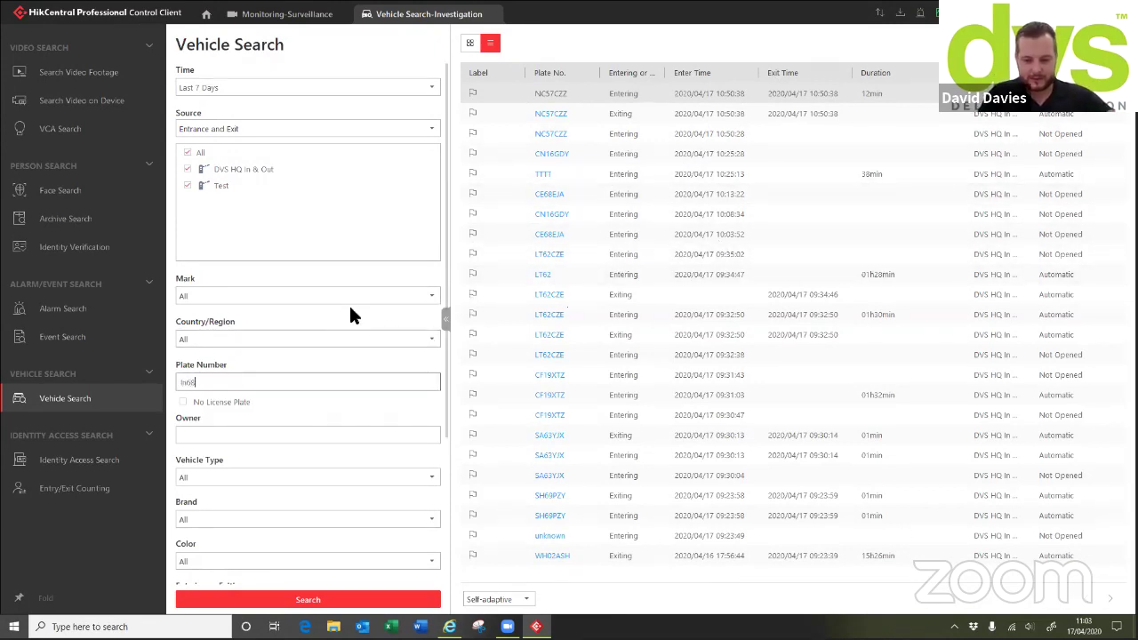
pyautogui.click(313, 601)
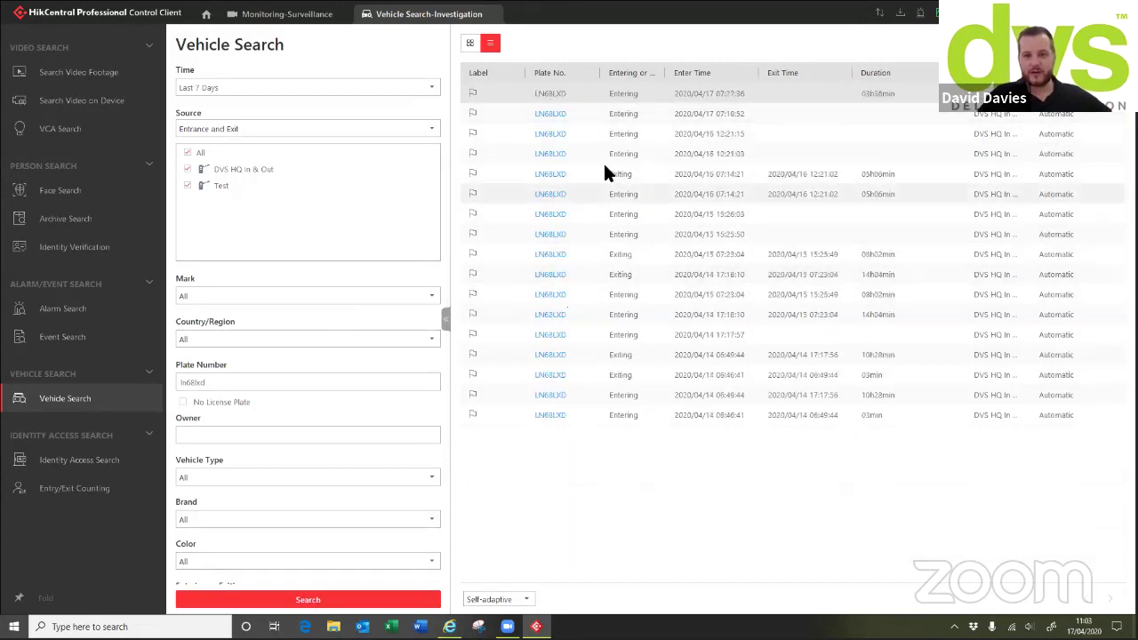
pyautogui.click(557, 94)
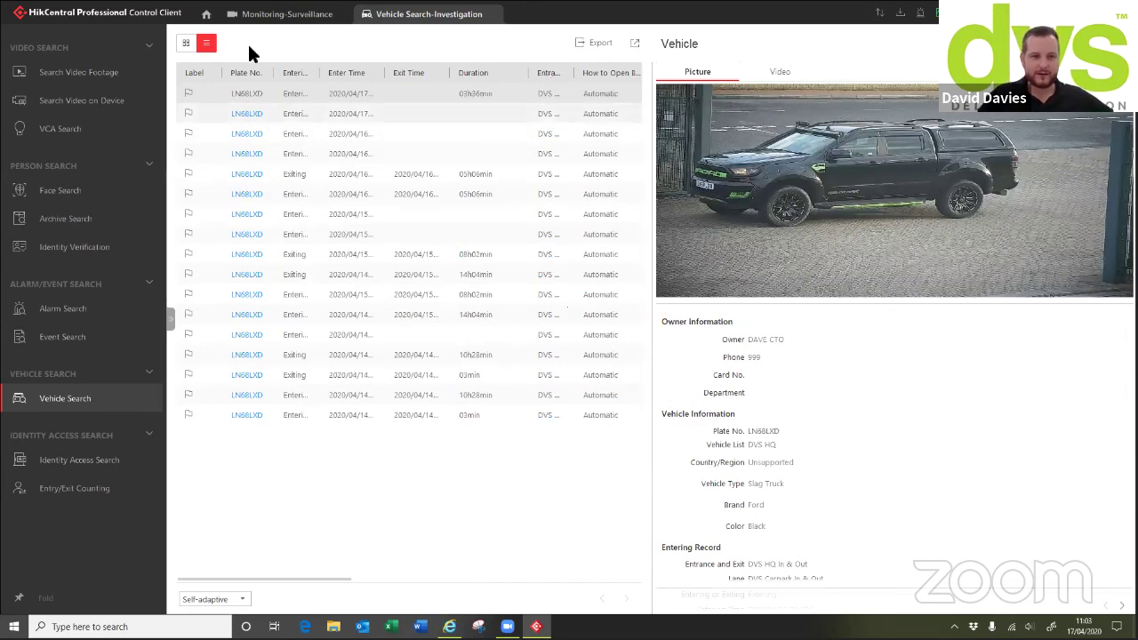
pyautogui.moveTo(480, 16)
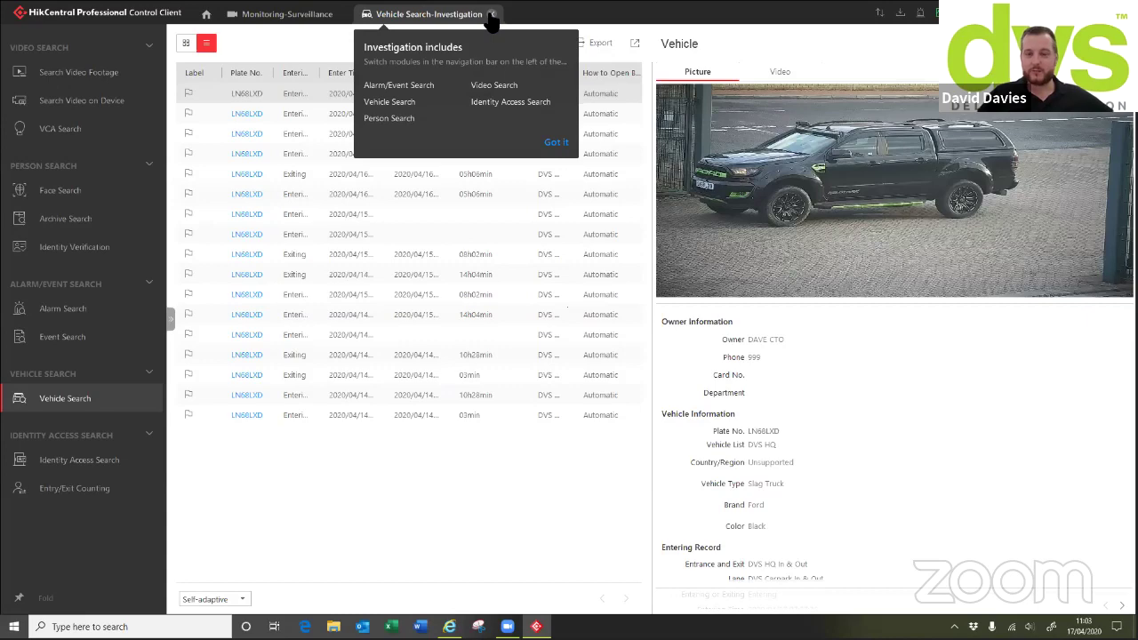
pyautogui.click(490, 15)
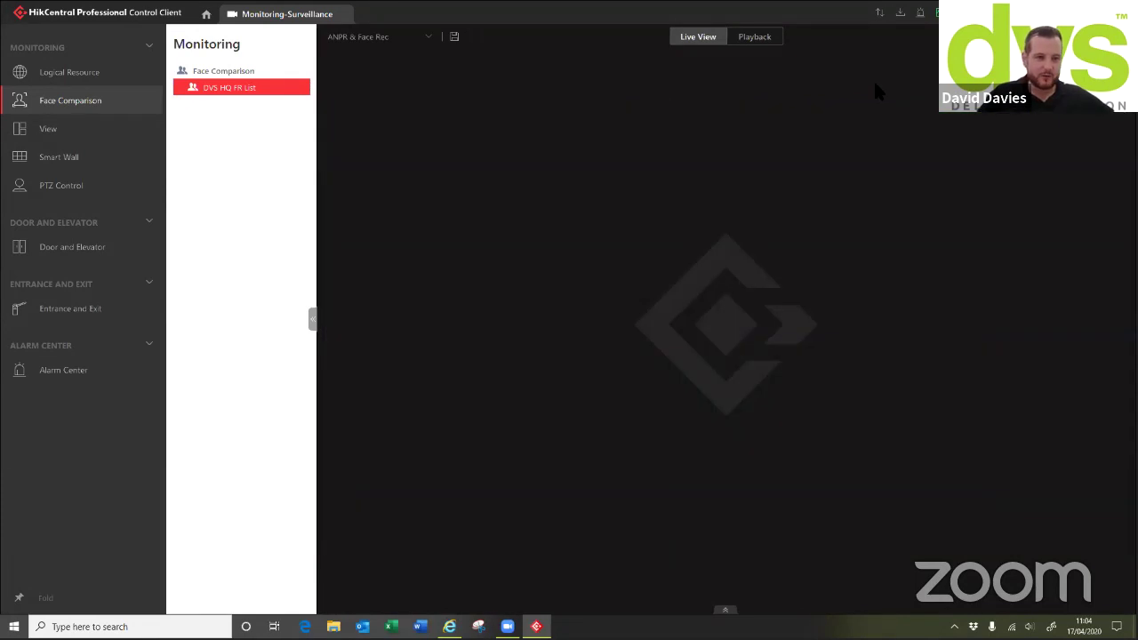
# Monitor DVS HQ In & Out, switching the entry and exit lanes between live video and pictures
pyautogui.click(71, 313)
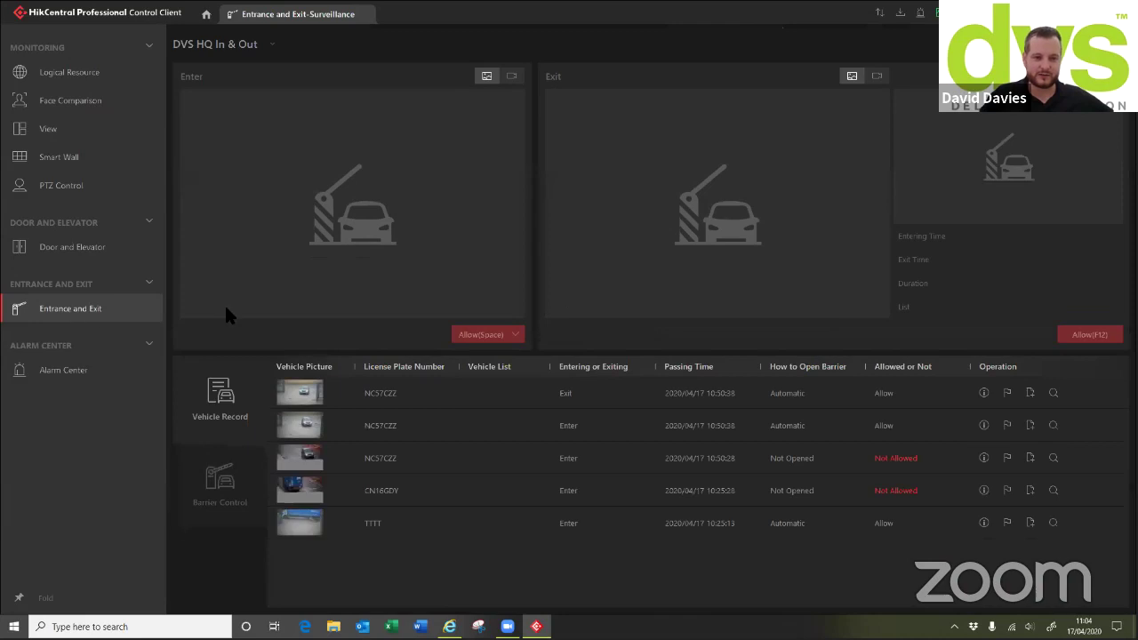
pyautogui.click(258, 43)
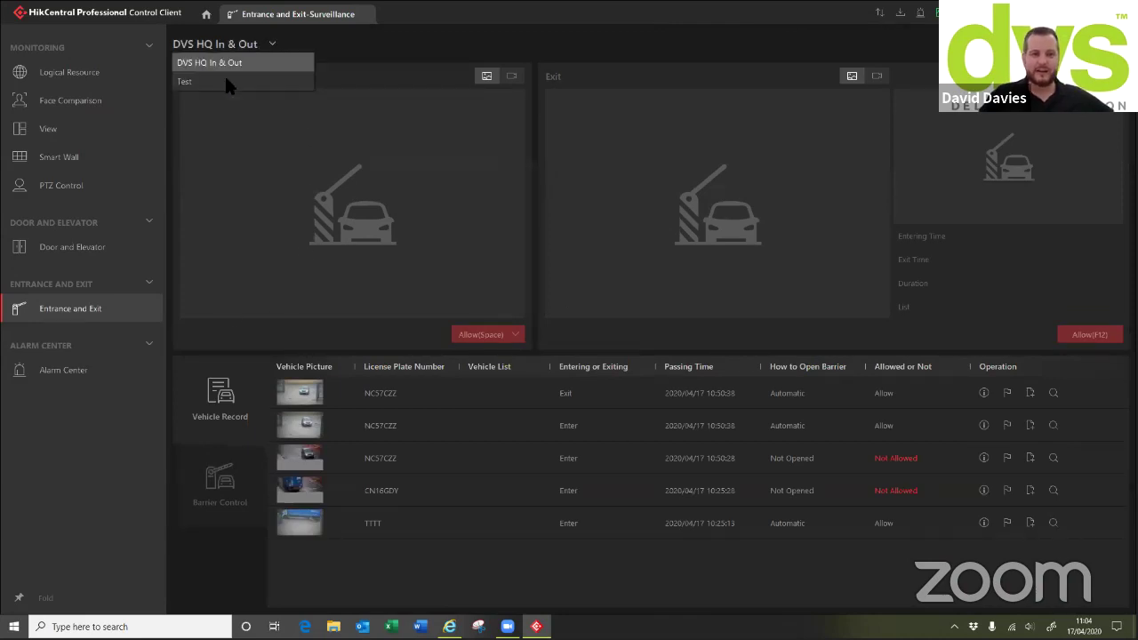
pyautogui.click(361, 28)
pyautogui.click(512, 77)
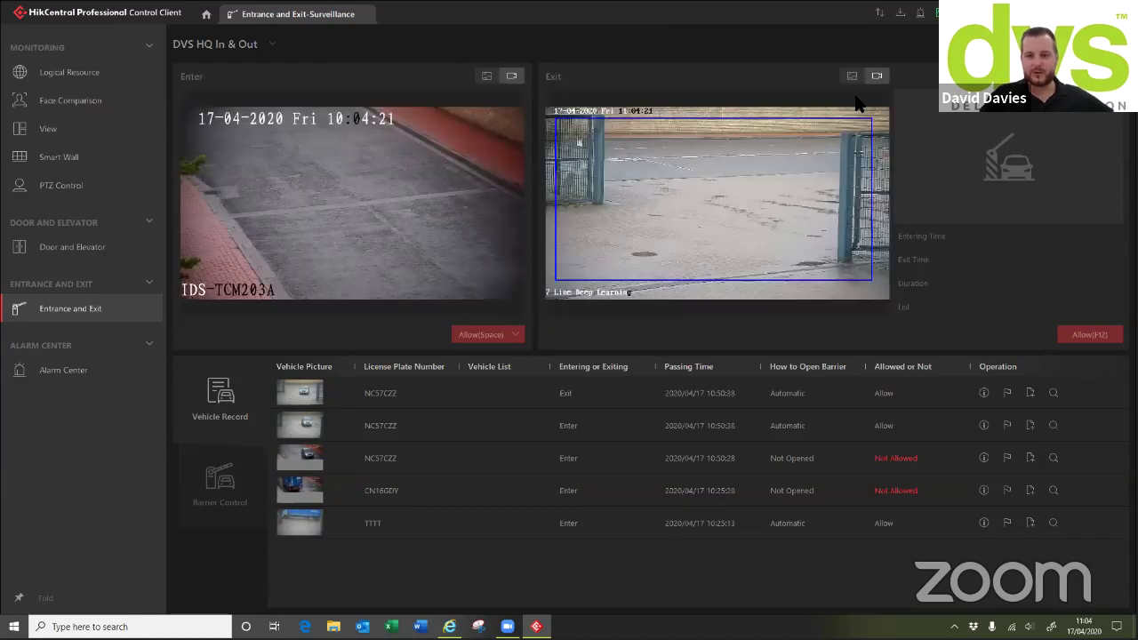
pyautogui.click(852, 77)
pyautogui.click(486, 76)
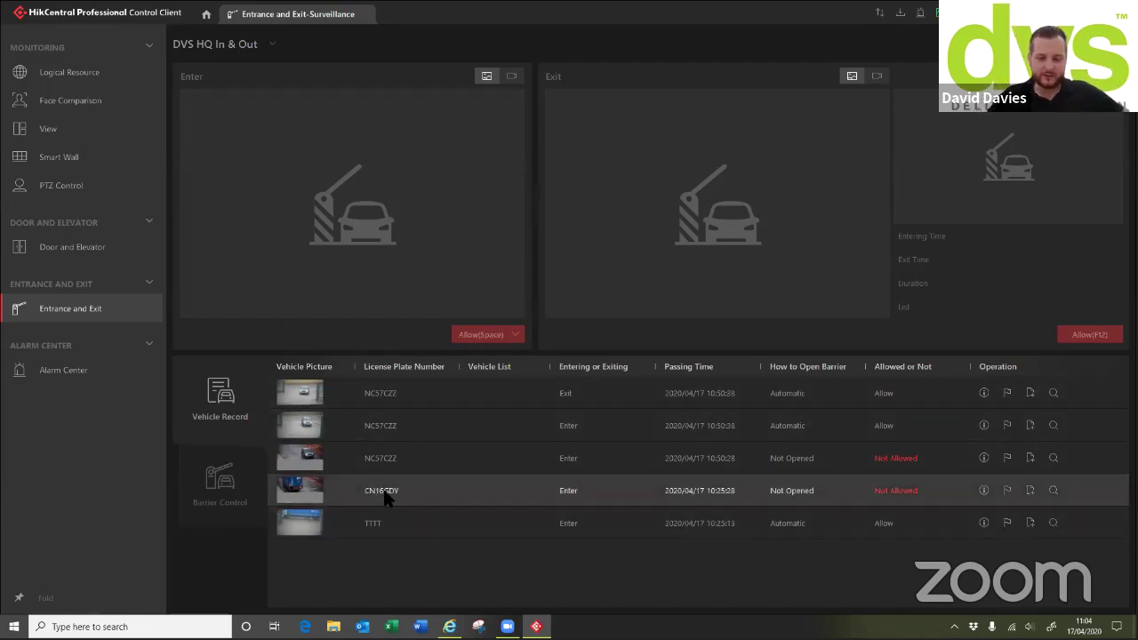
pyautogui.click(984, 490)
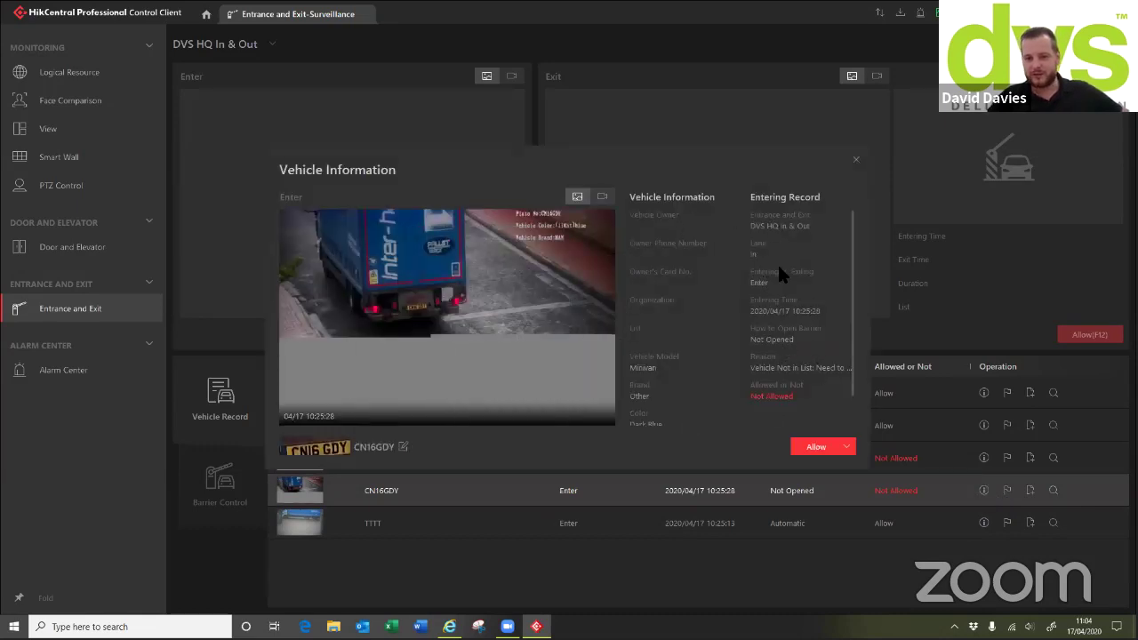
pyautogui.scroll(-1, 804, 330)
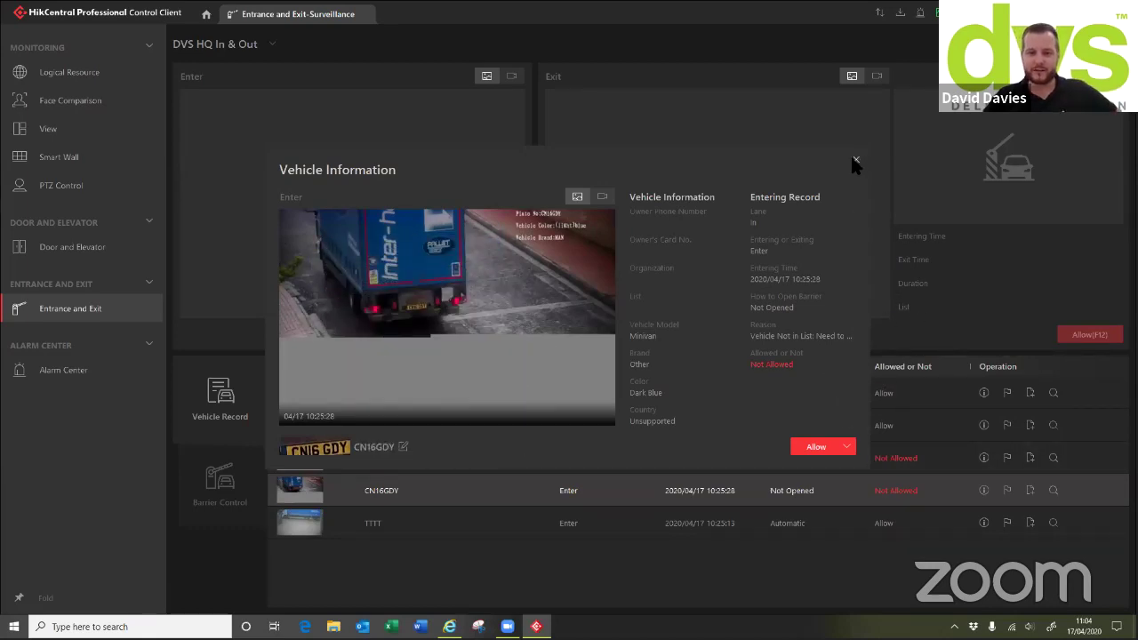
pyautogui.click(602, 195)
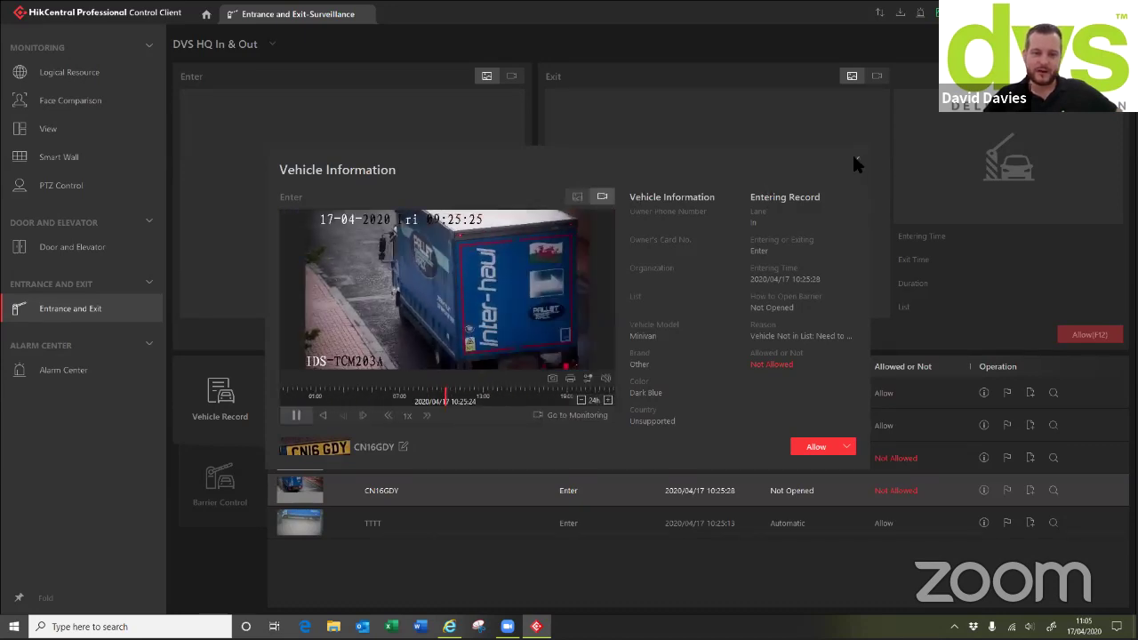
pyautogui.click(852, 158)
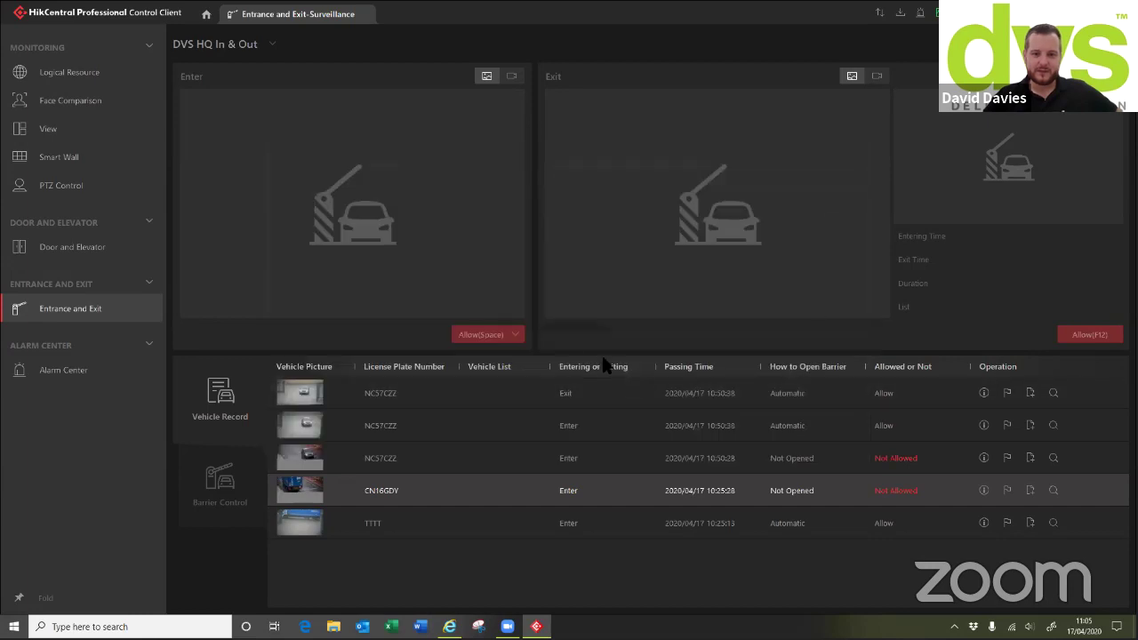
pyautogui.click(231, 480)
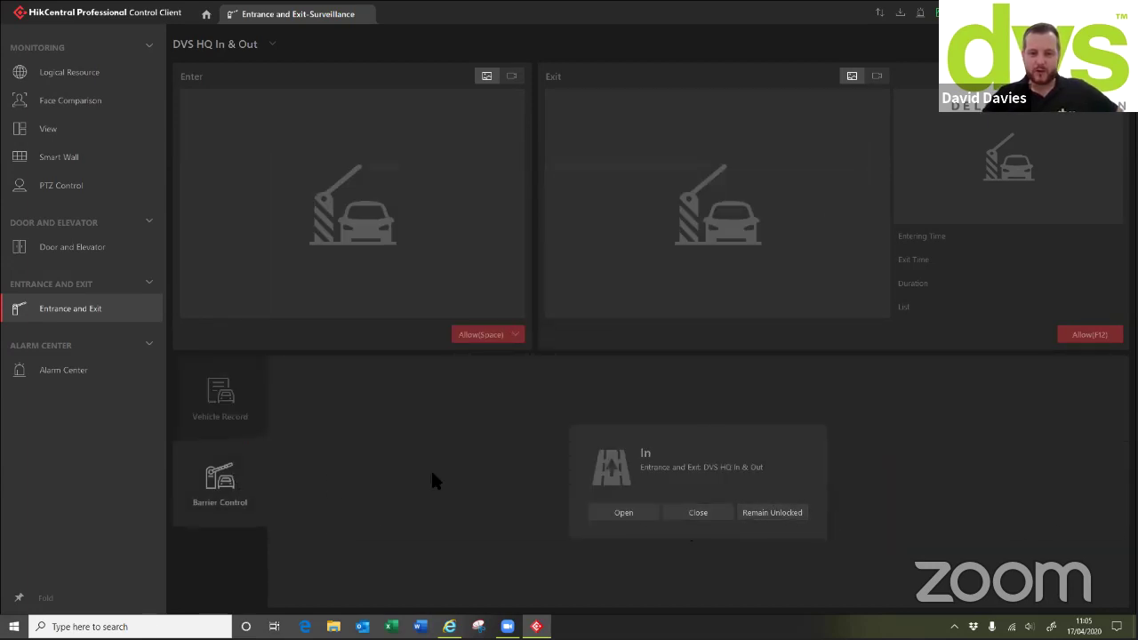
pyautogui.click(229, 404)
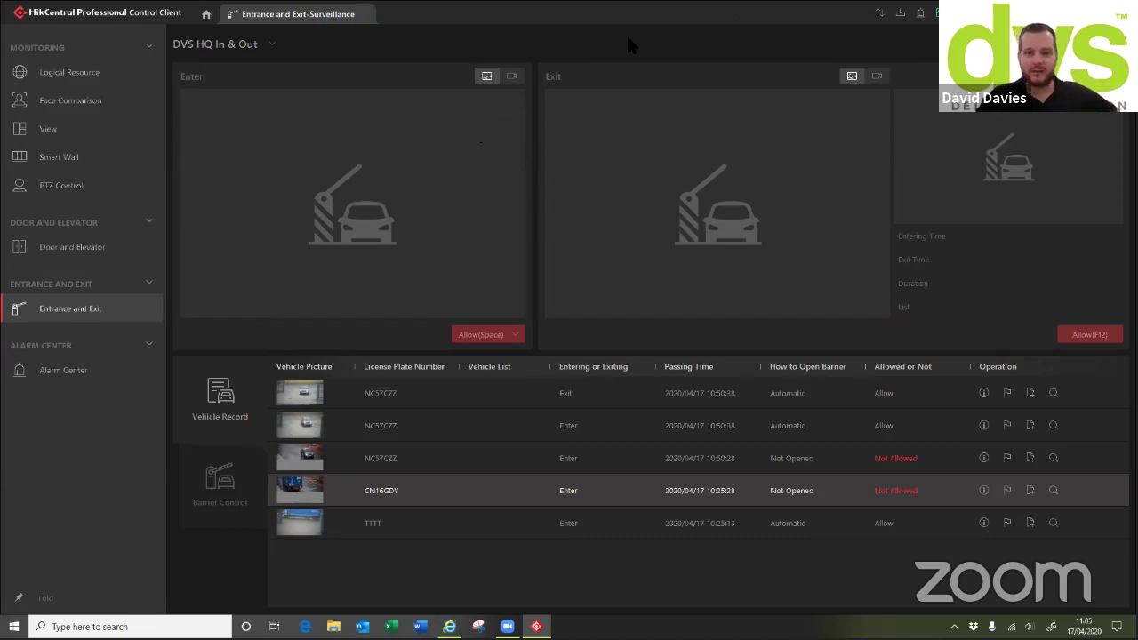
pyautogui.click(511, 76)
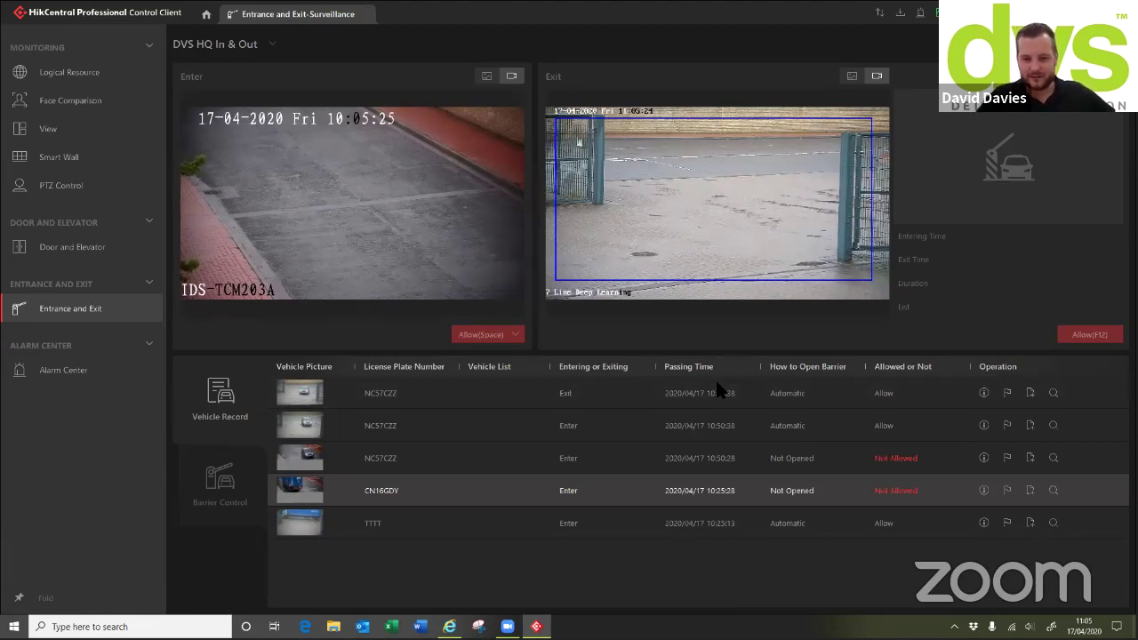
pyautogui.click(486, 77)
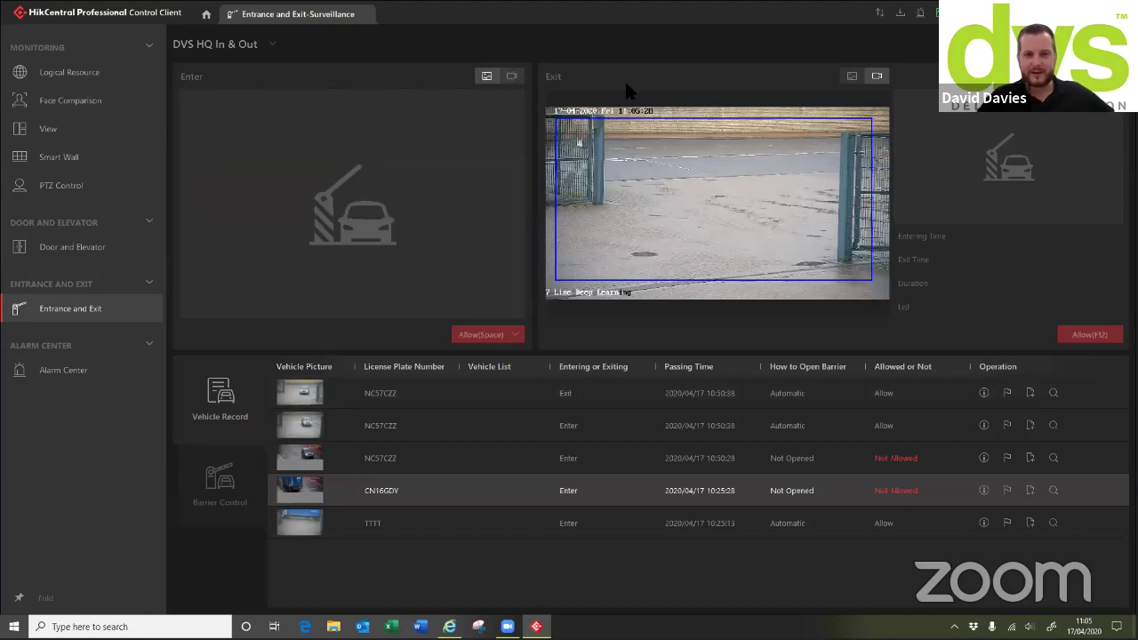
pyautogui.click(851, 76)
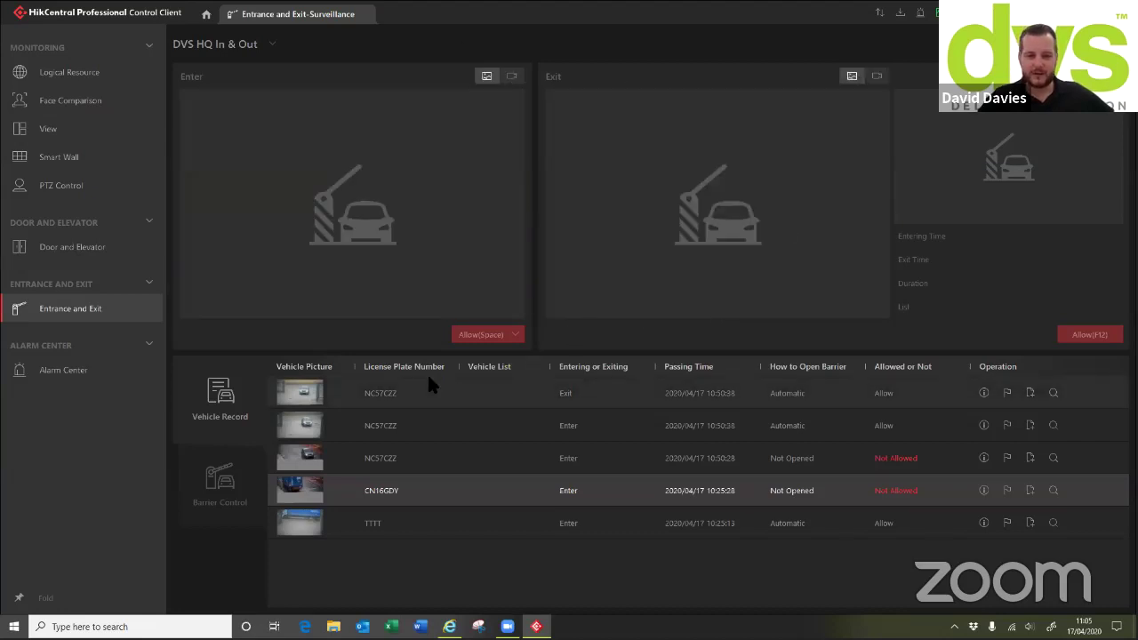
pyautogui.click(1048, 397)
pyautogui.click(1050, 393)
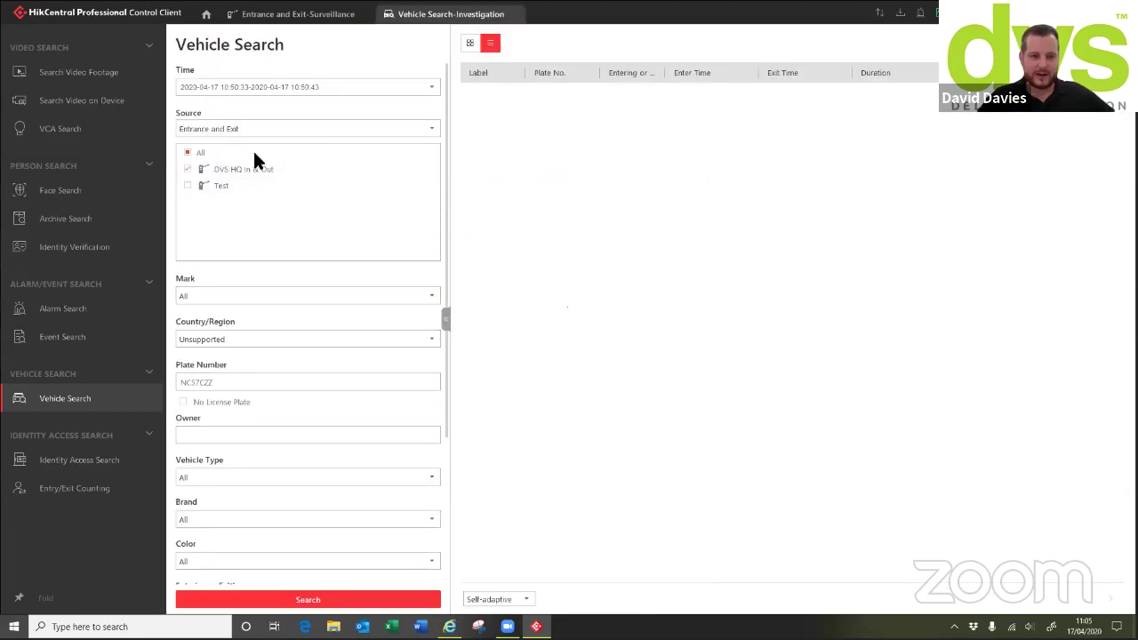
pyautogui.click(423, 90)
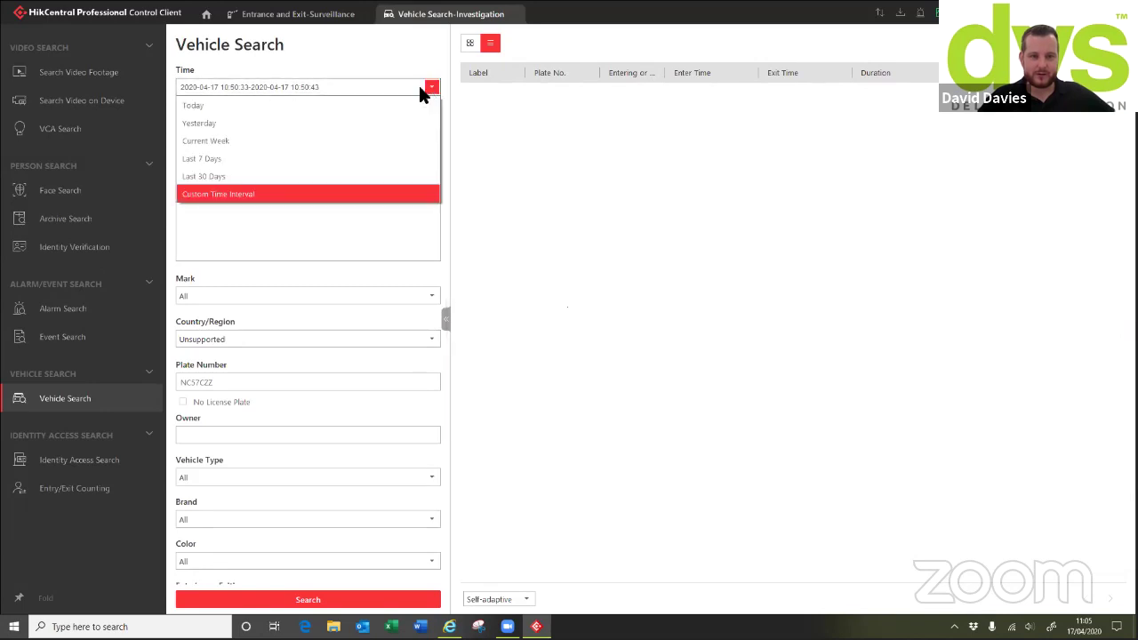
pyautogui.click(204, 158)
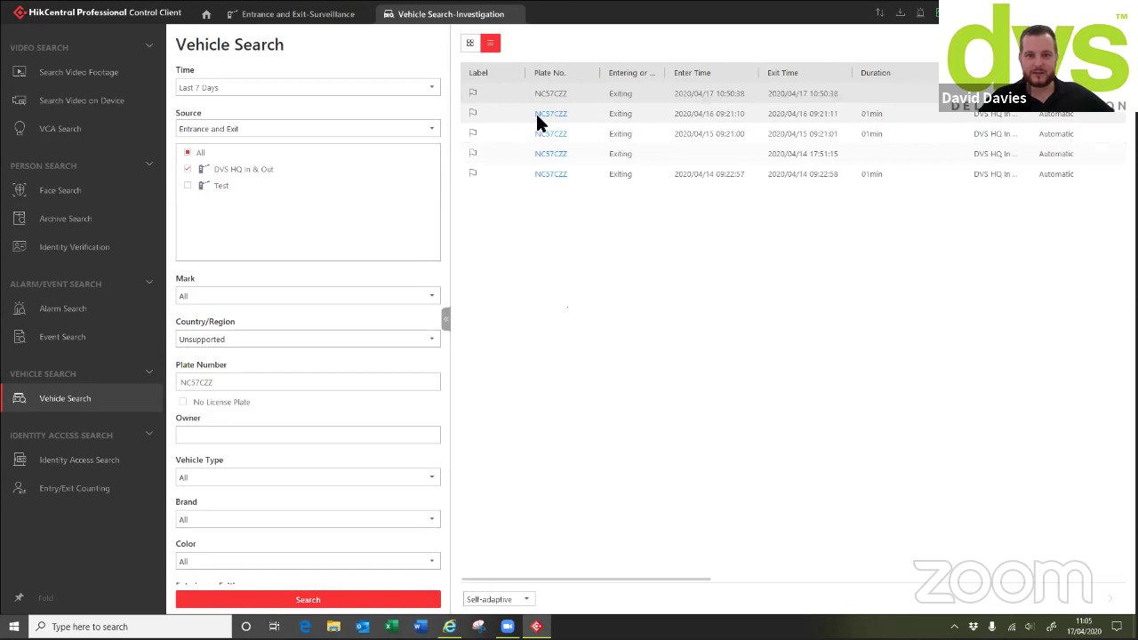
# Review the capture pictures of the 04/16, 04/15 and 04/14 exit records, then switch to Face Search
pyautogui.click(542, 117)
pyautogui.click(254, 139)
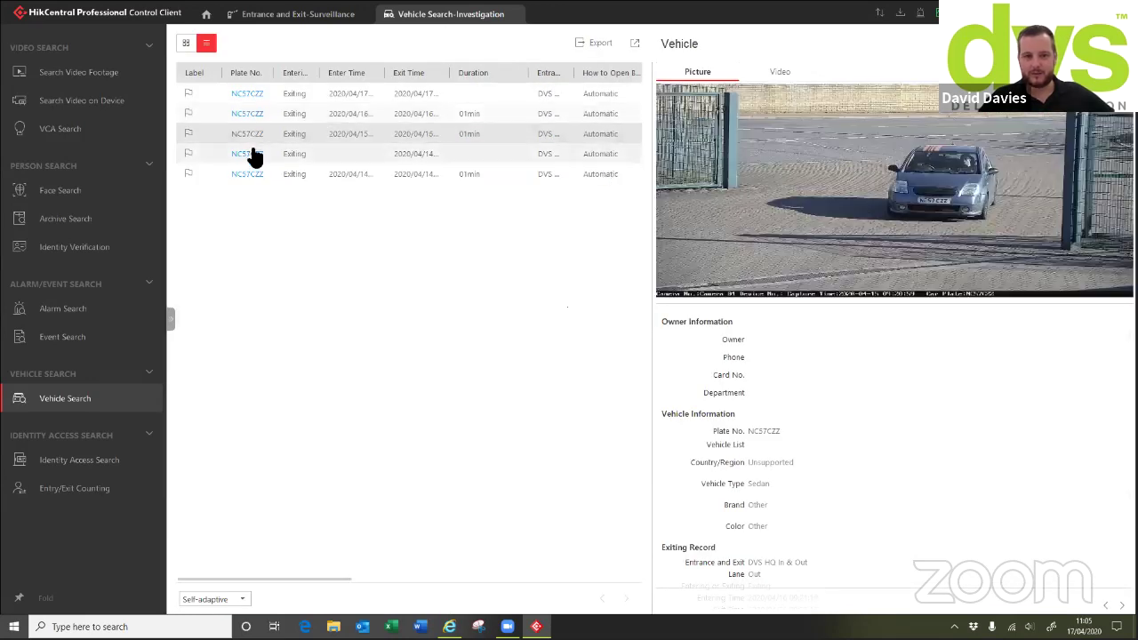
pyautogui.click(259, 155)
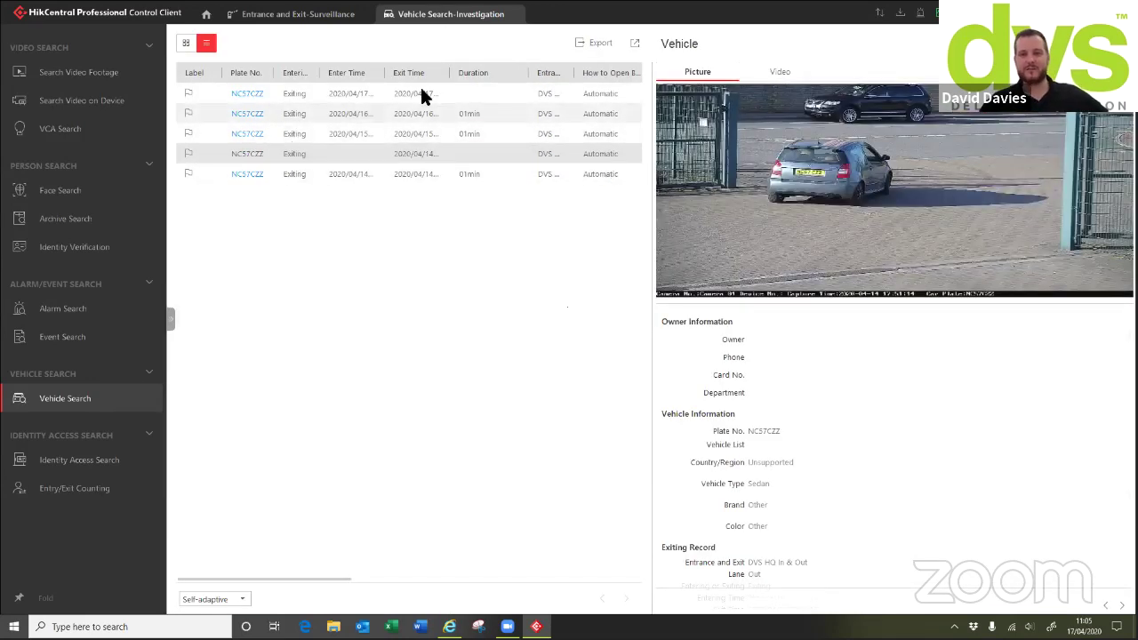
pyautogui.click(64, 192)
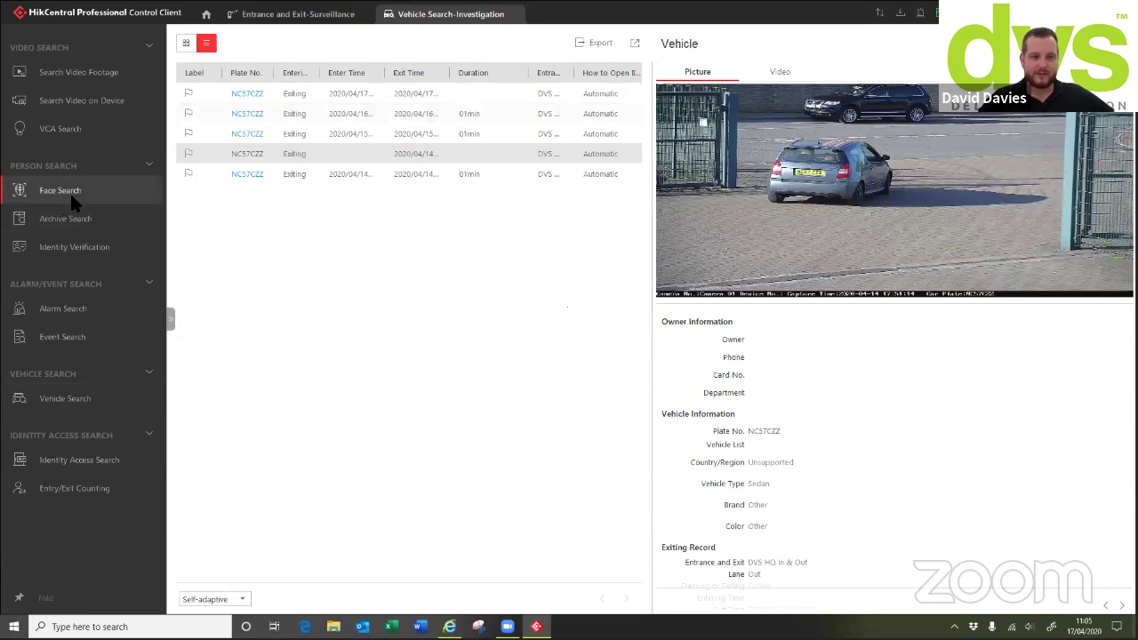
# Look over the Alarm Center and its Arming Control window, then open Vehicle Analysis from the home grid
pyautogui.click(206, 14)
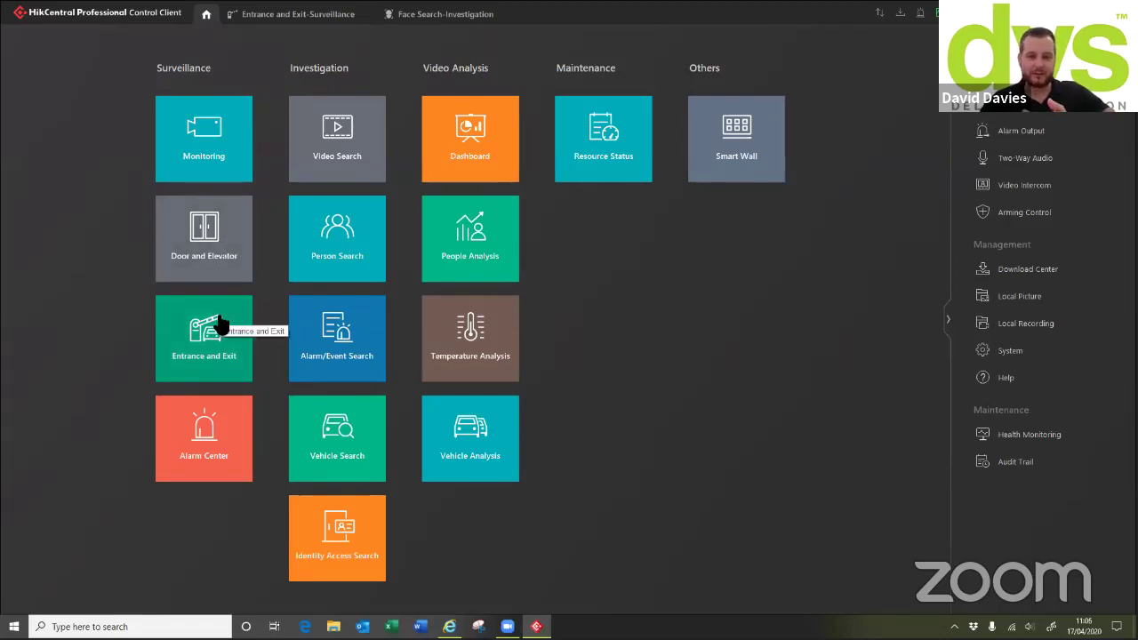
pyautogui.click(230, 426)
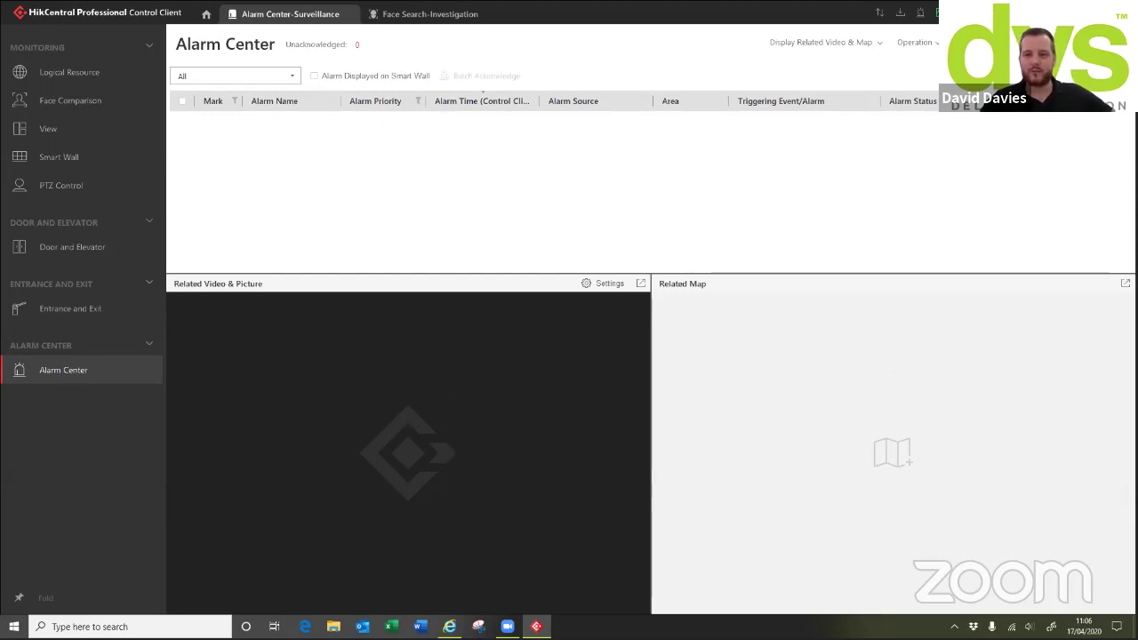
pyautogui.click(920, 12)
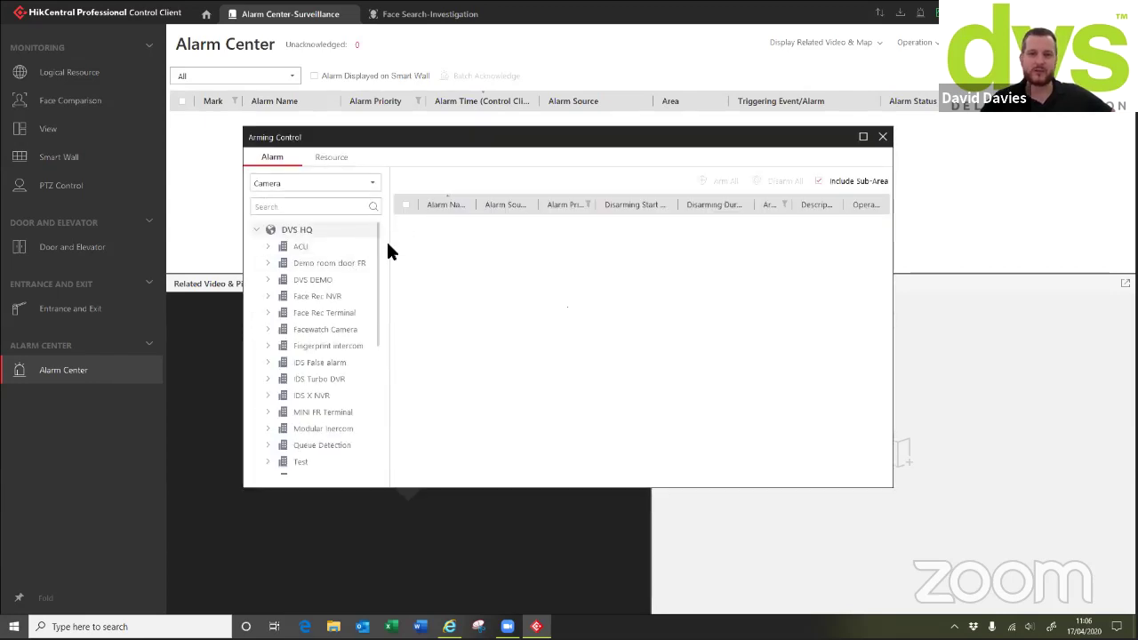
pyautogui.click(882, 136)
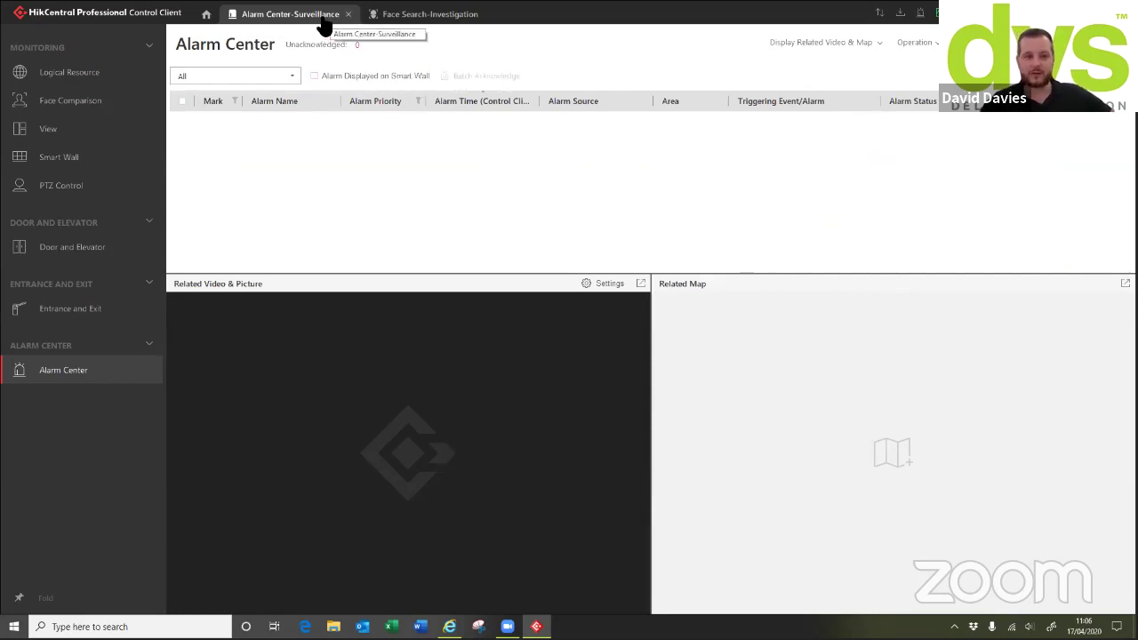
pyautogui.click(207, 16)
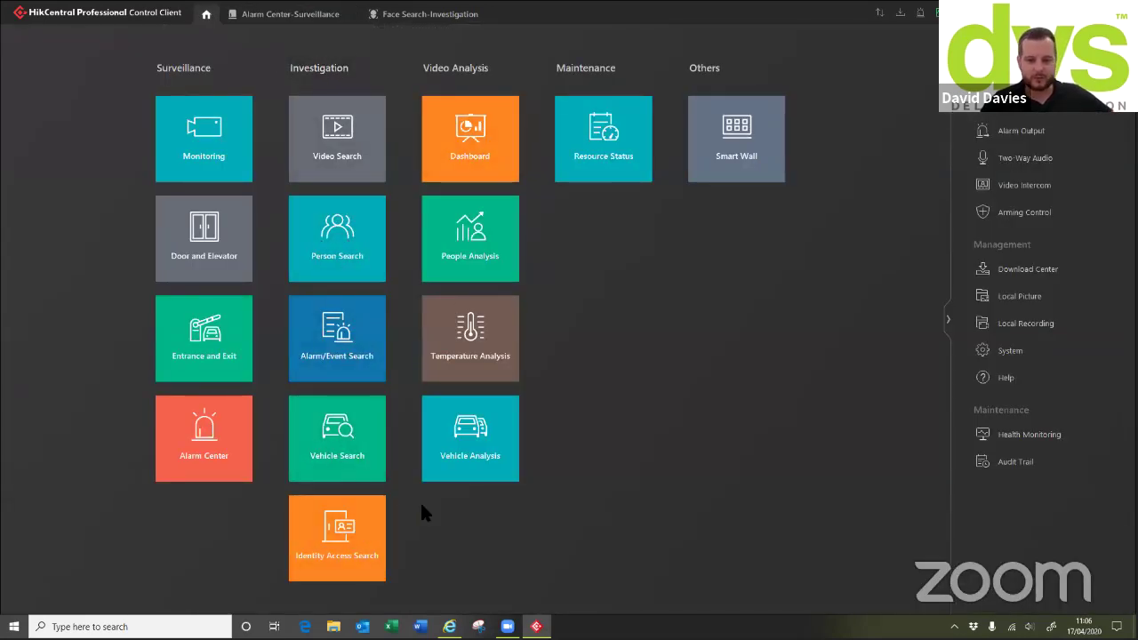
pyautogui.click(483, 445)
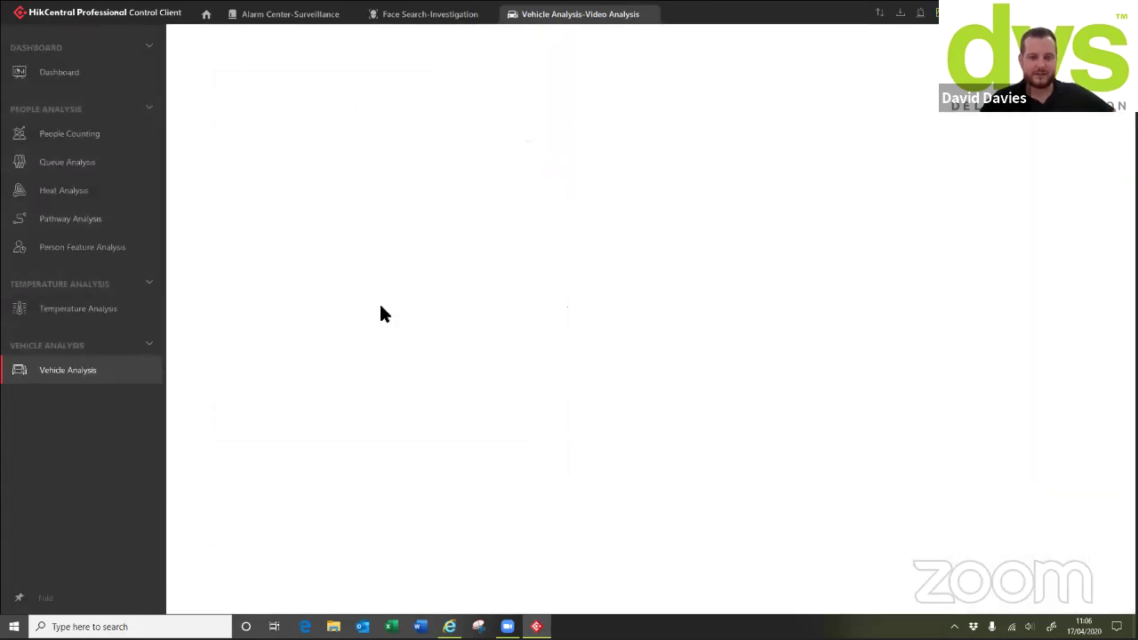
# Generate a weekly Entrance/Exit vehicle report covering all lanes
pyautogui.click(188, 99)
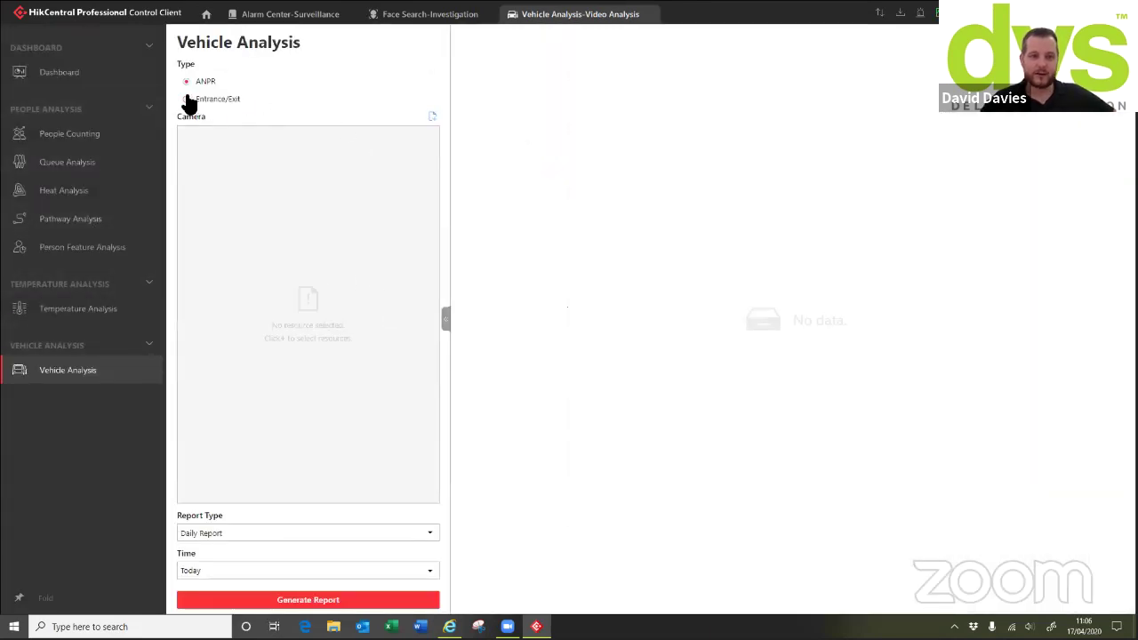
pyautogui.click(202, 137)
pyautogui.click(272, 532)
pyautogui.click(231, 466)
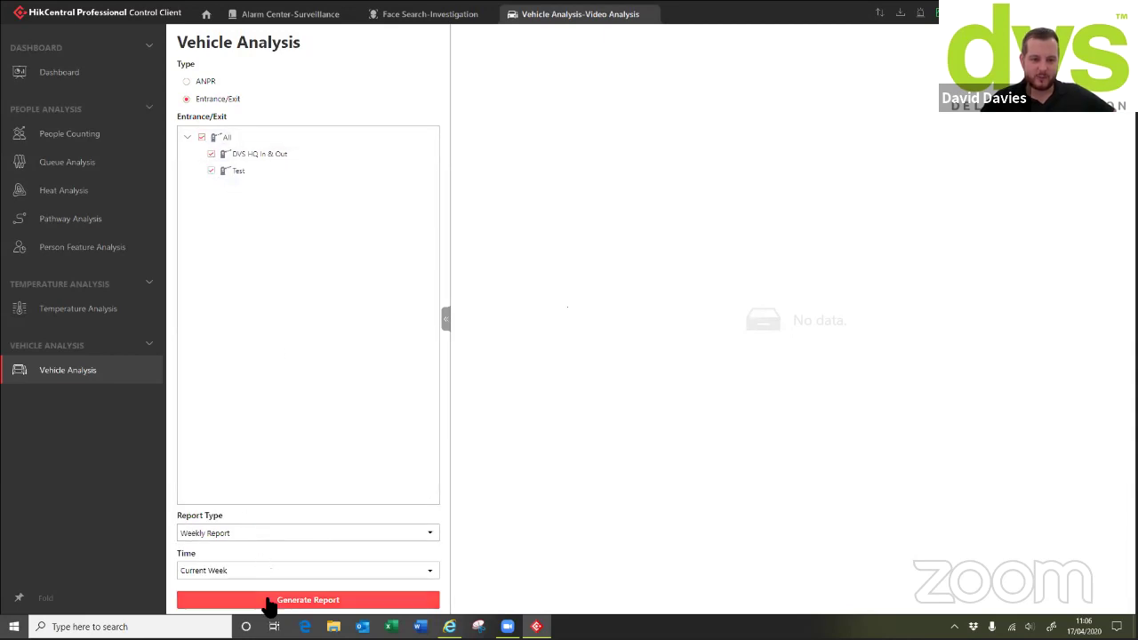
pyautogui.click(269, 602)
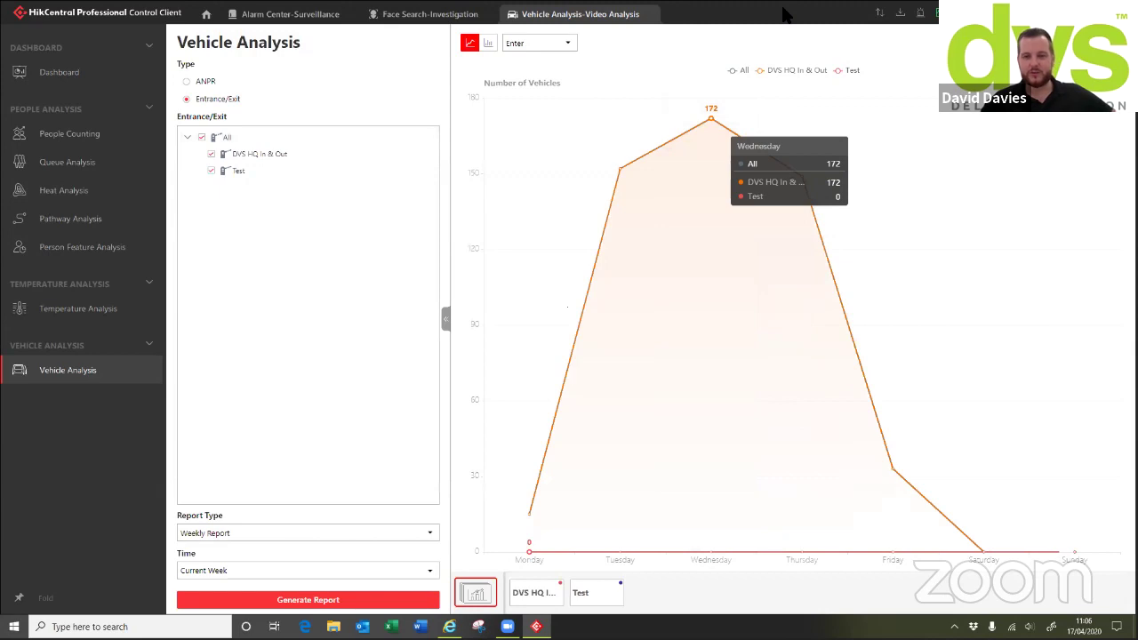
# Show the report as bars comparing entries (521) with exits (157)
pyautogui.click(693, 134)
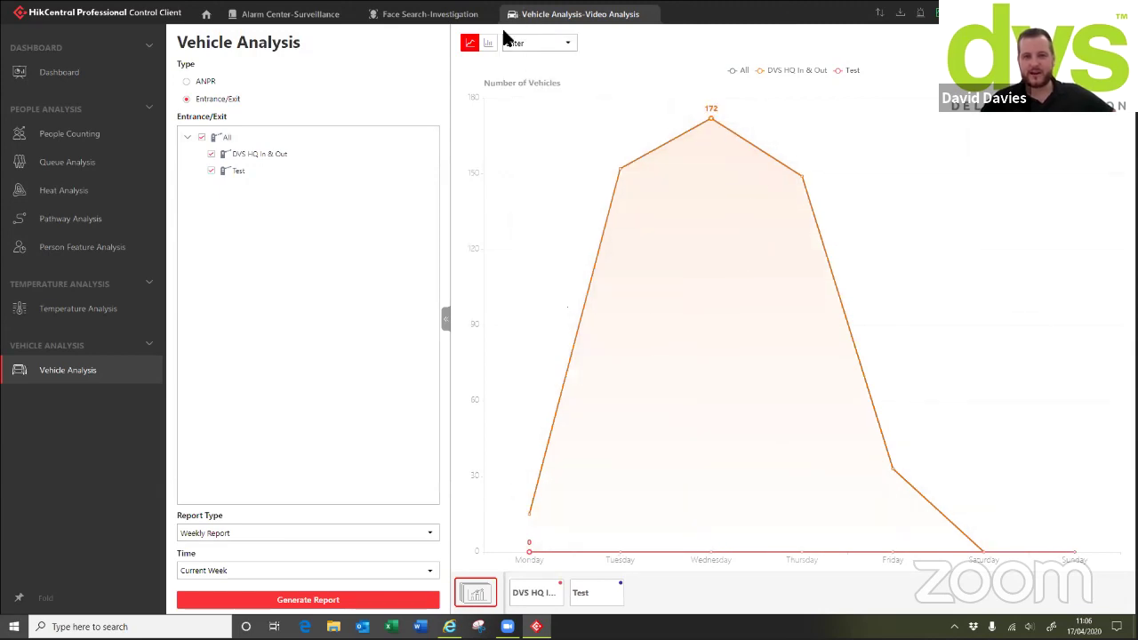
pyautogui.click(484, 43)
pyautogui.click(521, 43)
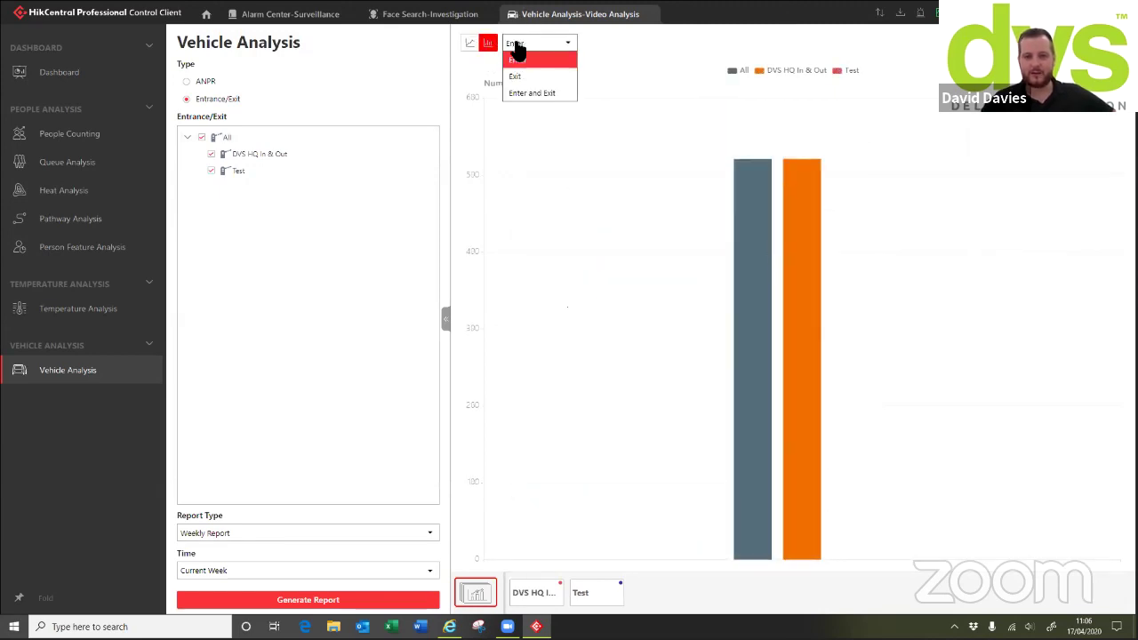
pyautogui.click(530, 92)
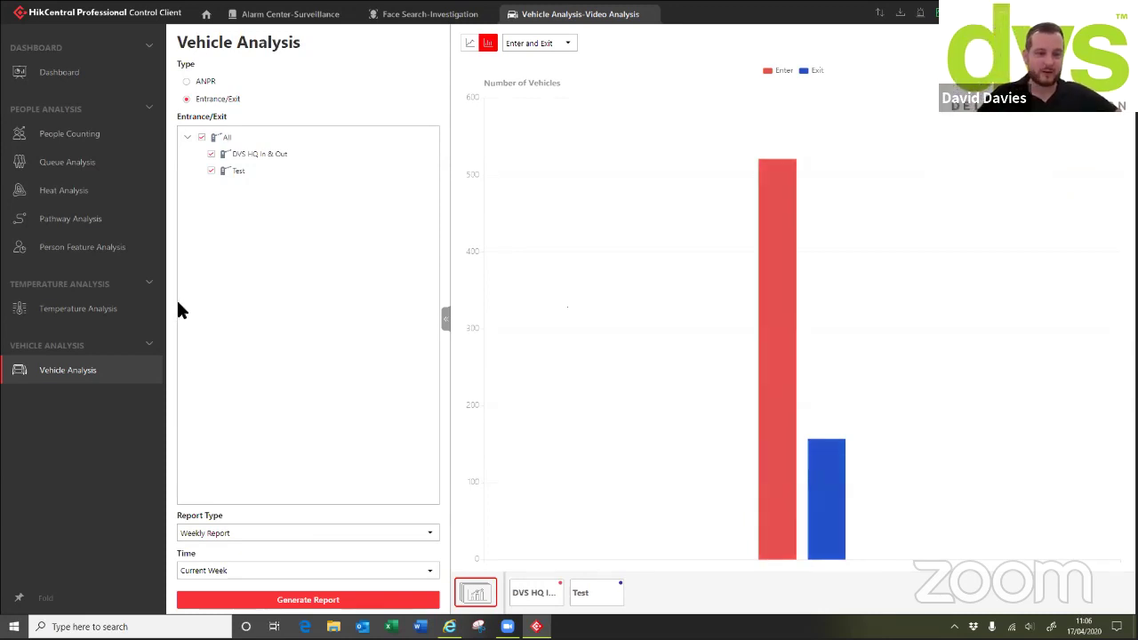
pyautogui.click(82, 302)
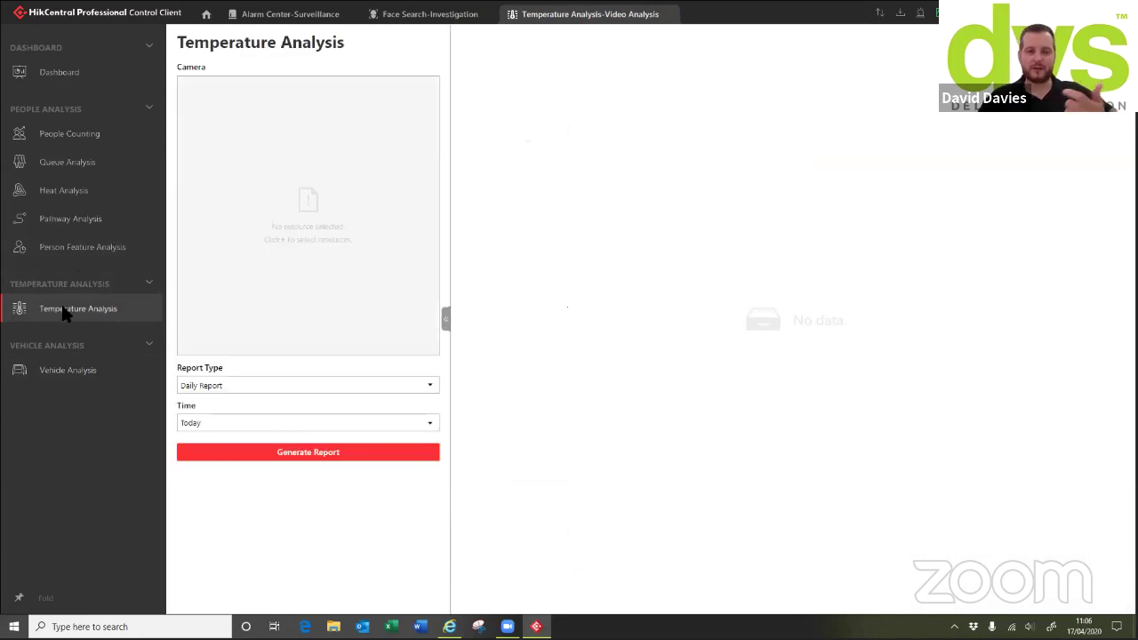
# Generate a weekly temperature-exception report for DS-2TD2166 Thermal Preset1, then return to the home grid
pyautogui.click(383, 89)
pyautogui.click(201, 122)
pyautogui.click(211, 123)
pyautogui.click(249, 533)
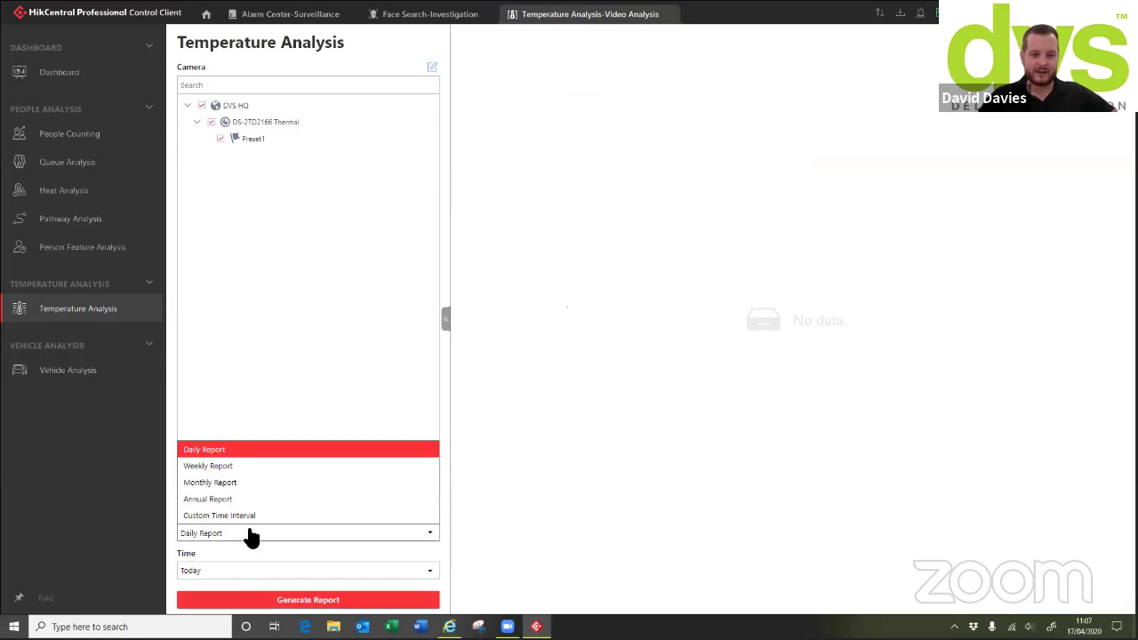
pyautogui.click(214, 466)
pyautogui.click(263, 601)
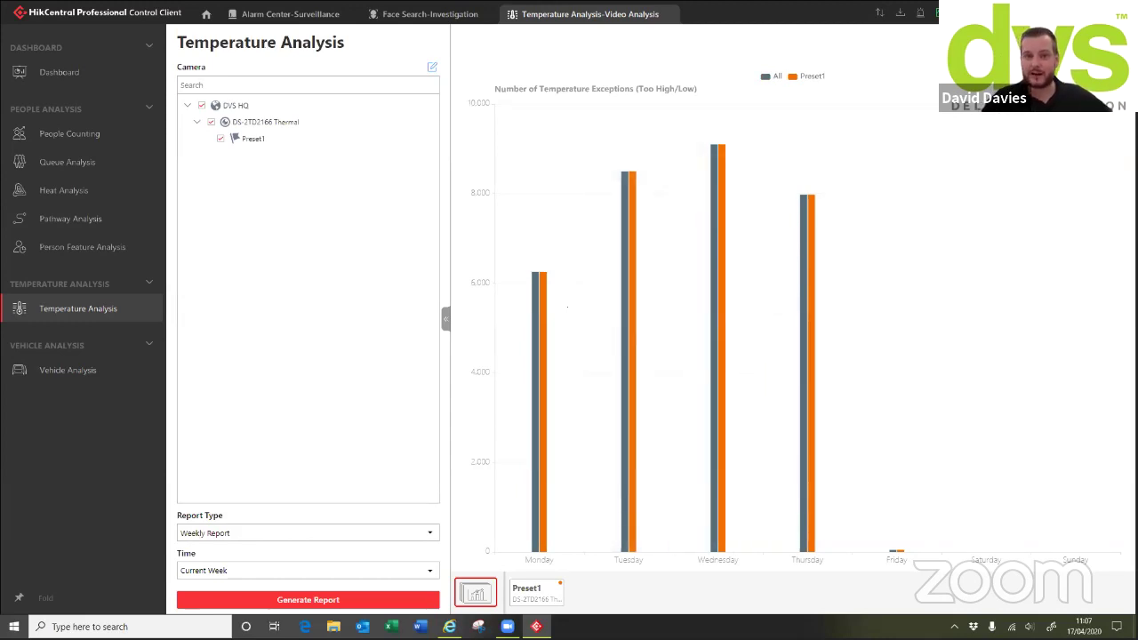
pyautogui.click(206, 14)
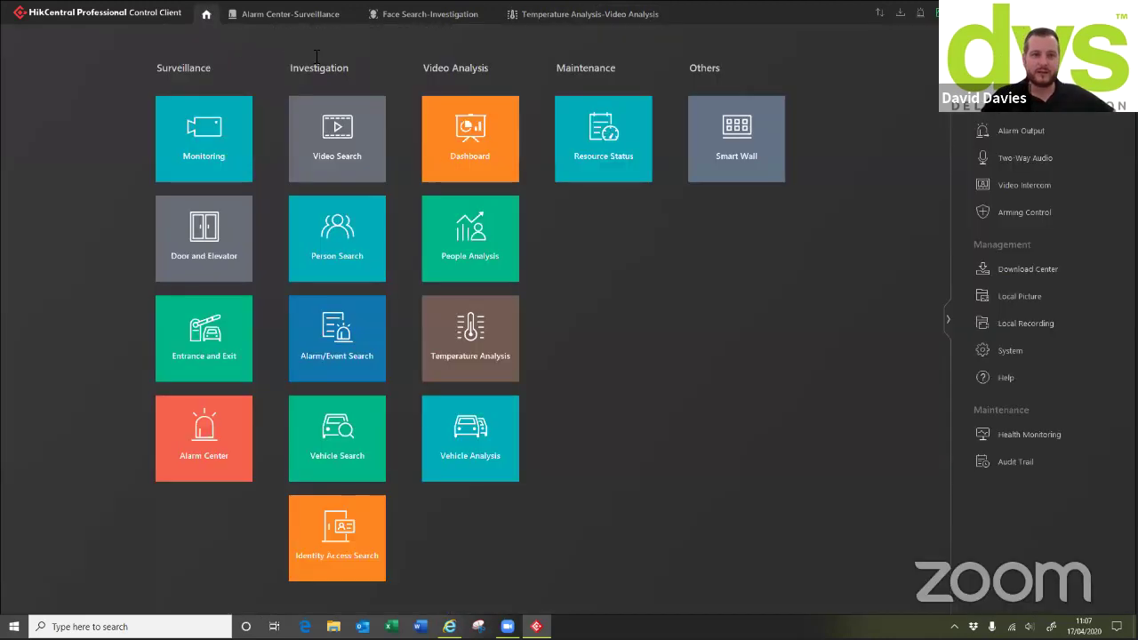
# View the DVS TEST dashboard, then chart weekly people counts for the Dual Lens Counting Camera
pyautogui.click(482, 140)
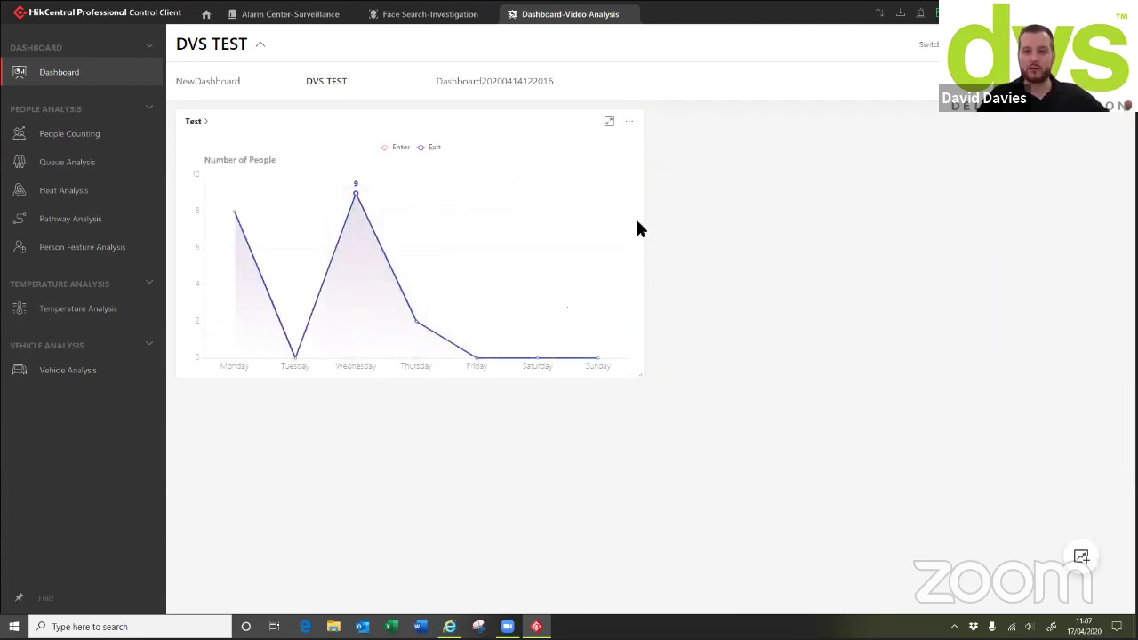
pyautogui.moveTo(619, 225)
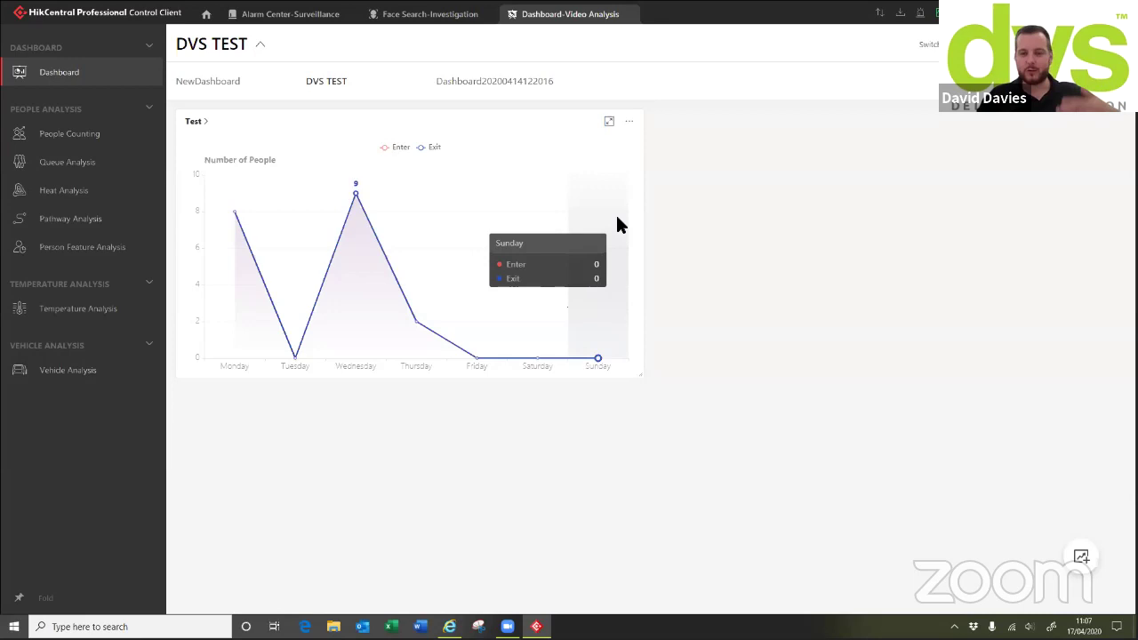
pyautogui.click(70, 134)
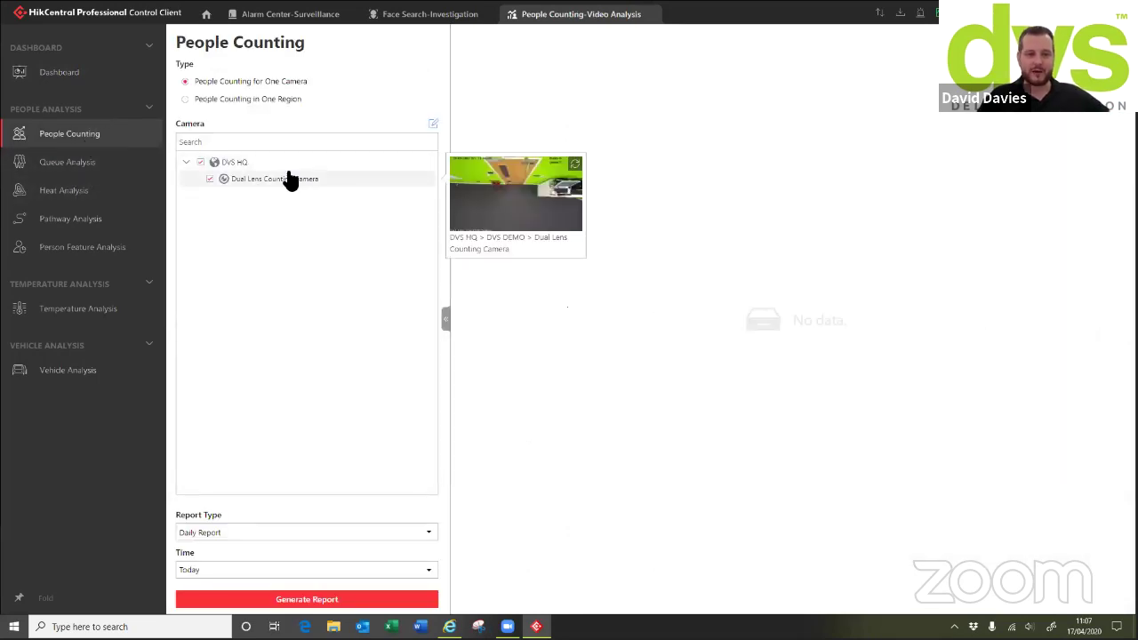
pyautogui.click(246, 533)
pyautogui.click(231, 469)
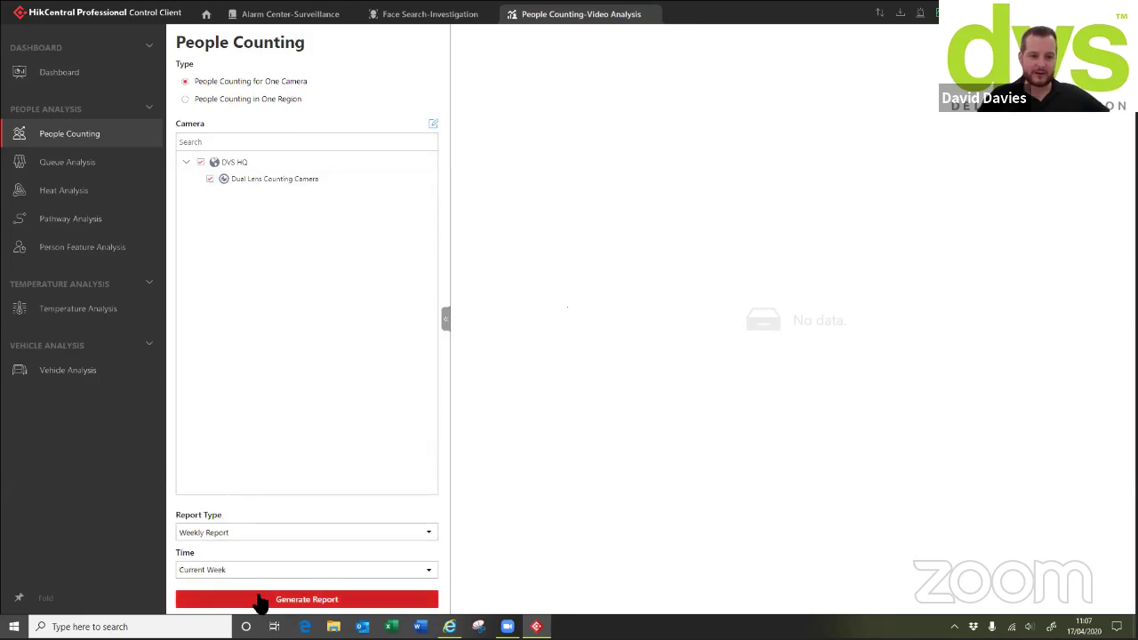
pyautogui.click(260, 601)
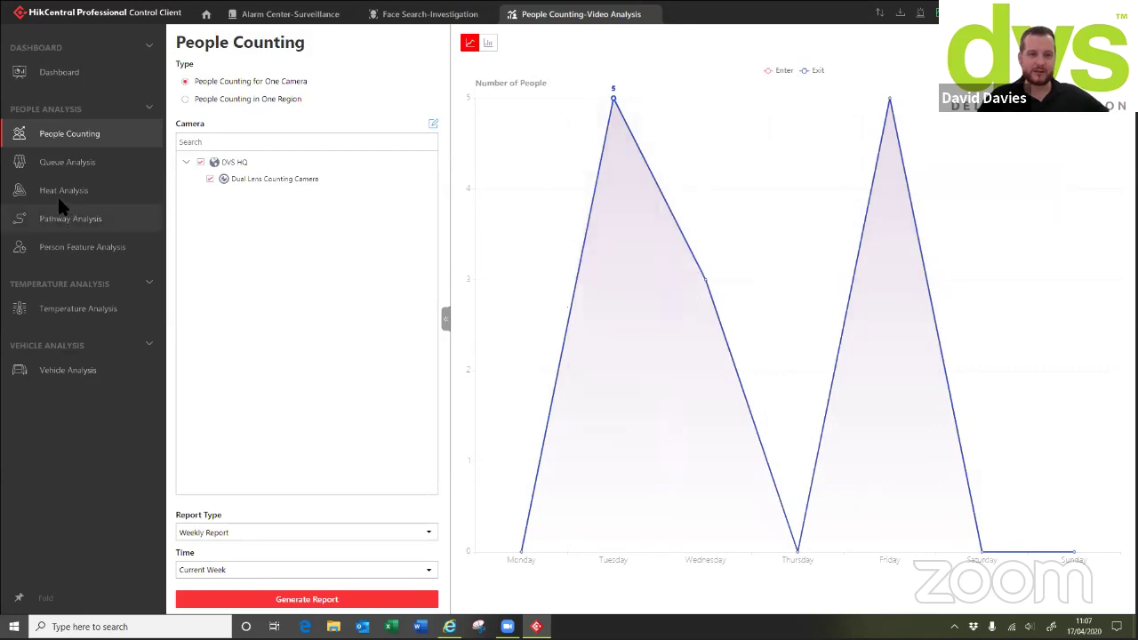
pyautogui.click(53, 163)
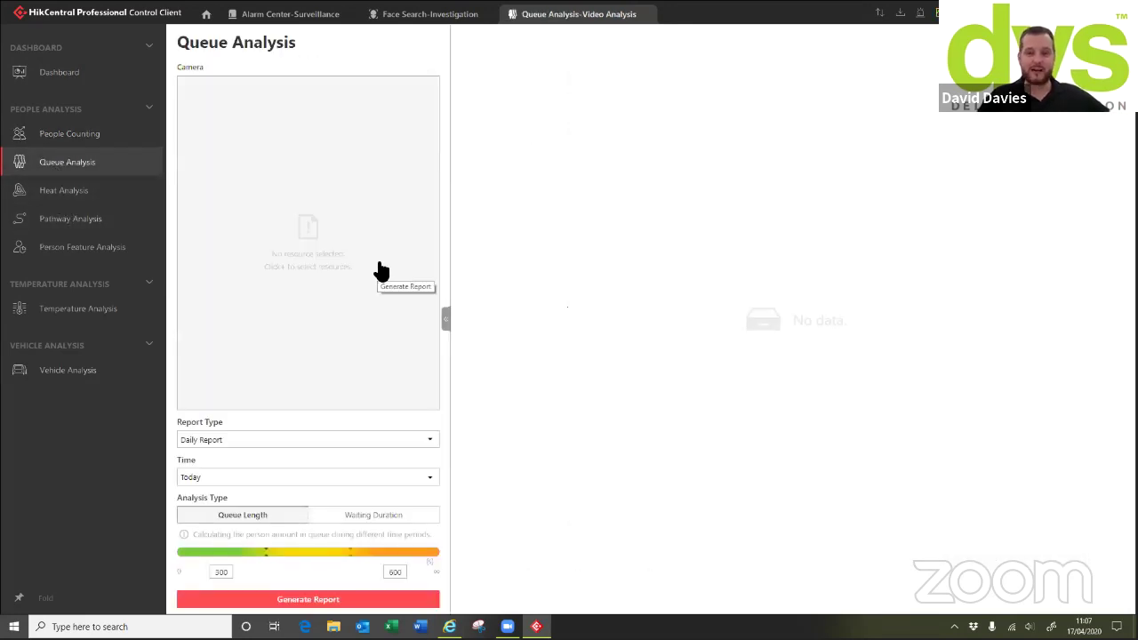
# Select the Queue management Camera with DVS and DVS 2 and generate a daily queue report
pyautogui.click(383, 269)
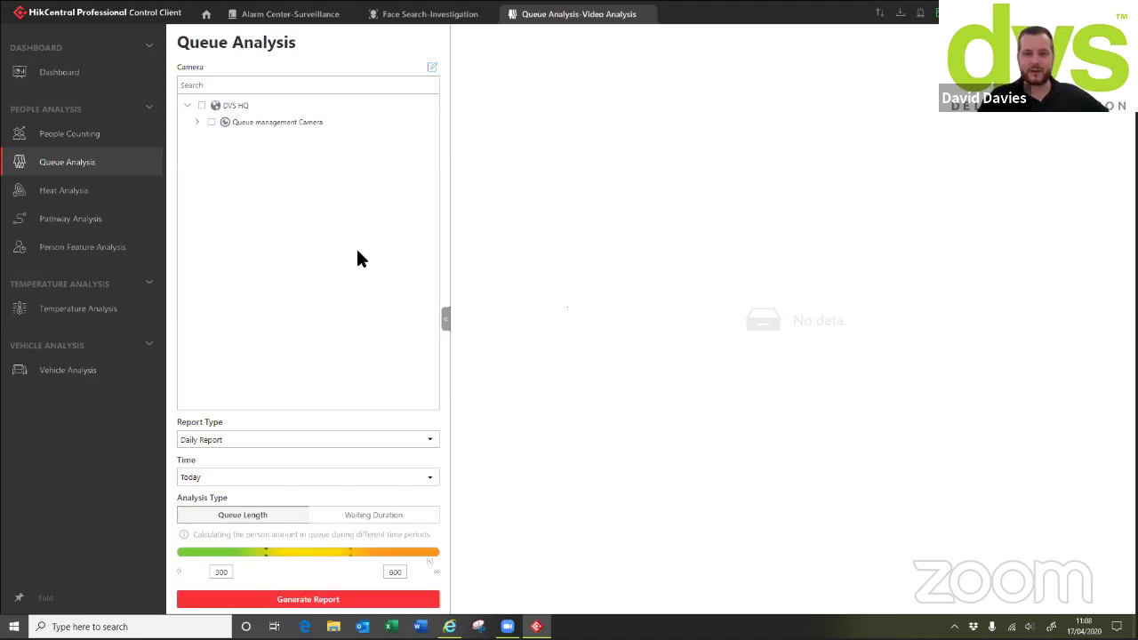
pyautogui.click(212, 123)
pyautogui.click(211, 123)
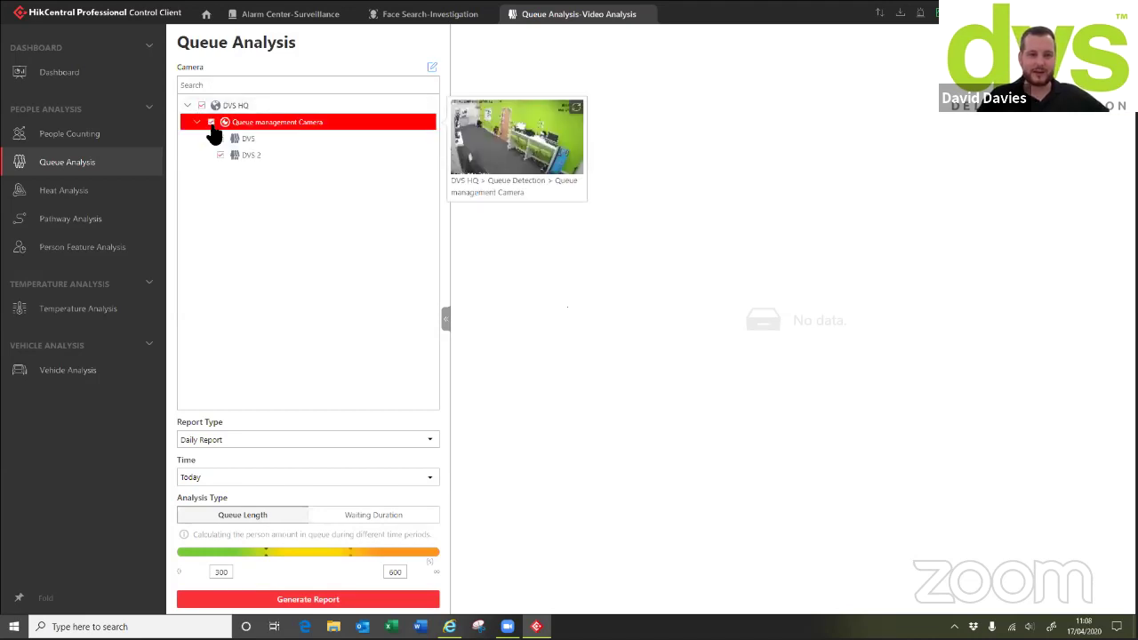
pyautogui.click(262, 600)
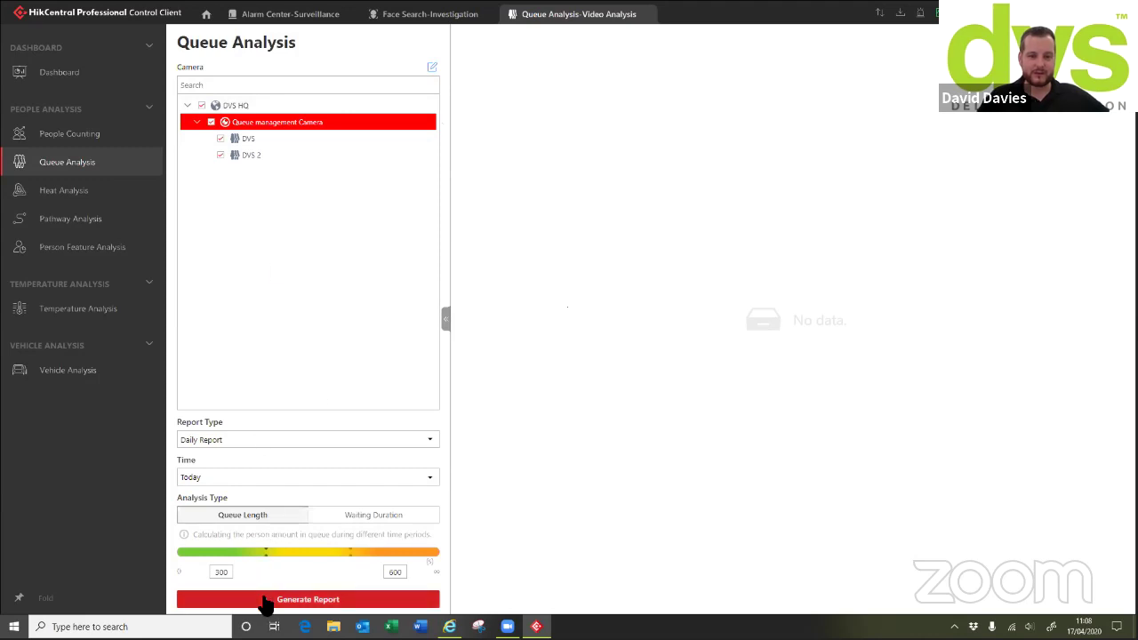
# Regenerate the queue report as monthly for This Month, then as a weekly report
pyautogui.click(222, 442)
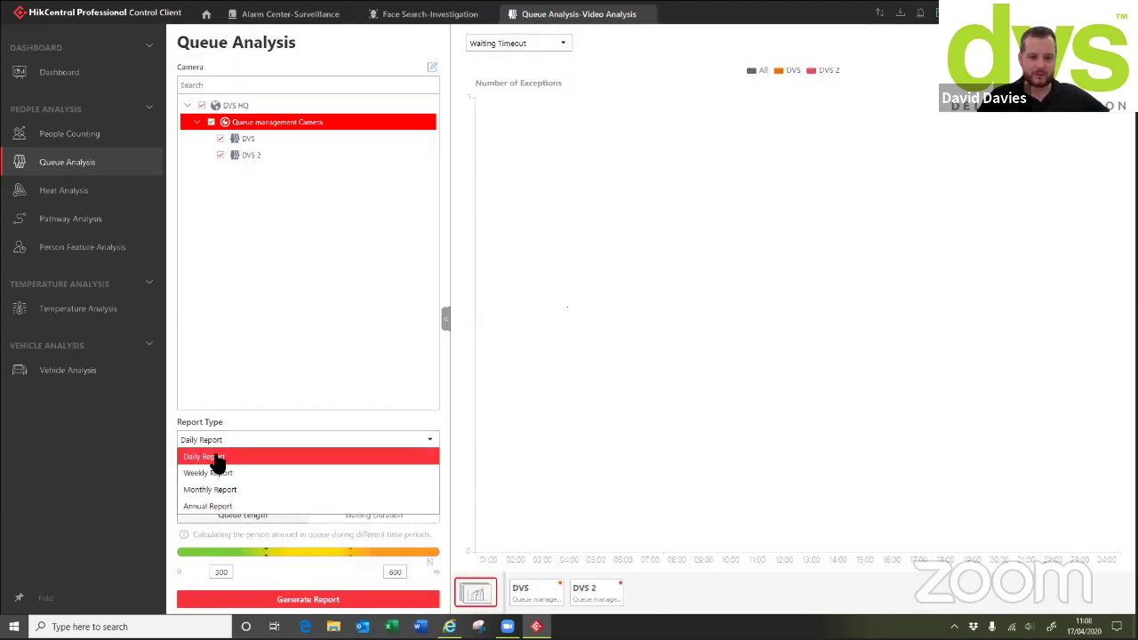
pyautogui.click(208, 491)
pyautogui.click(245, 595)
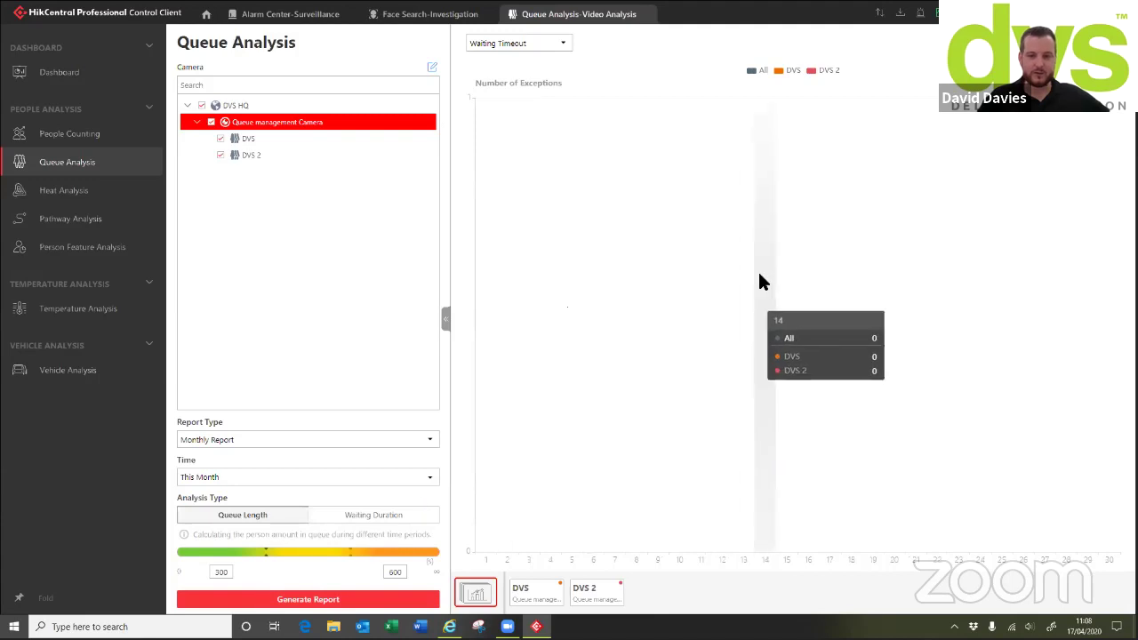
pyautogui.click(272, 603)
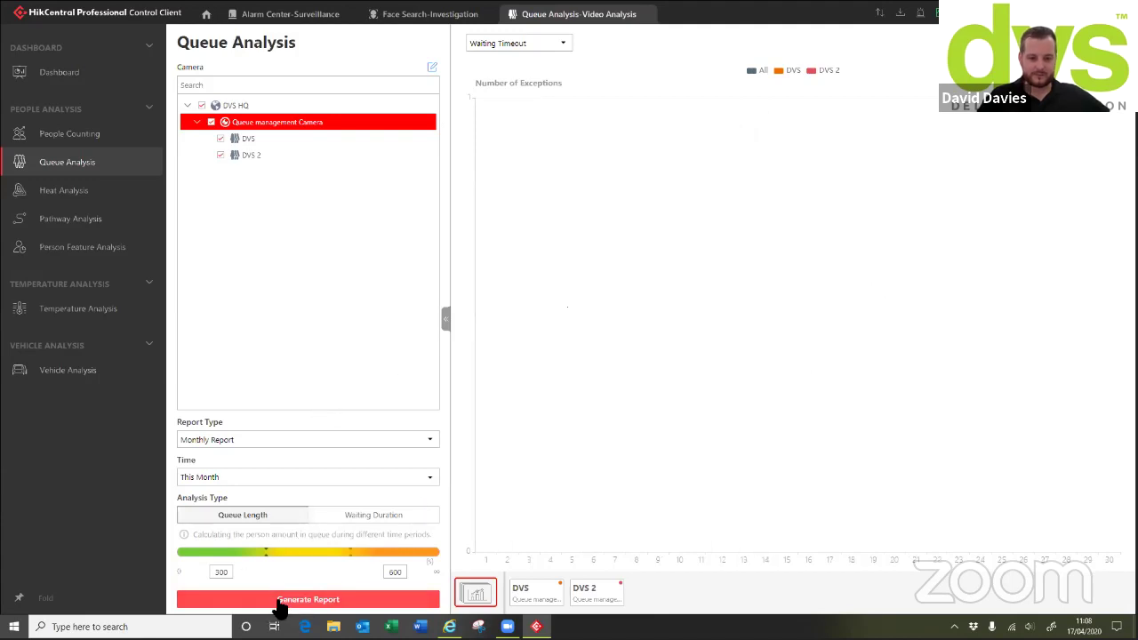
pyautogui.click(259, 484)
pyautogui.click(267, 424)
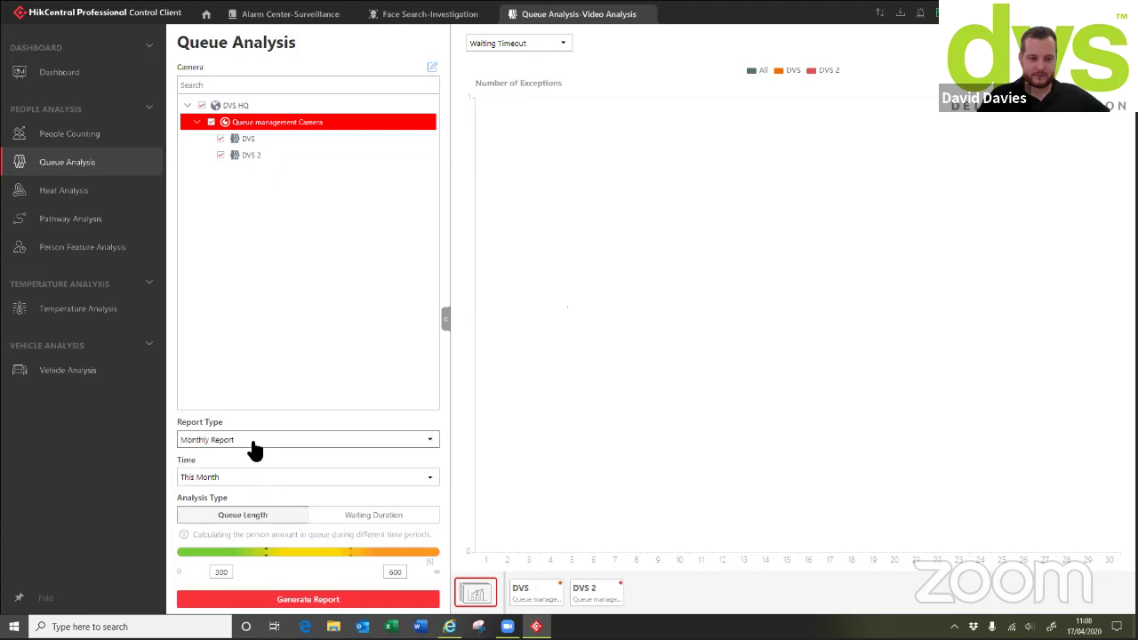
pyautogui.click(245, 440)
pyautogui.click(220, 472)
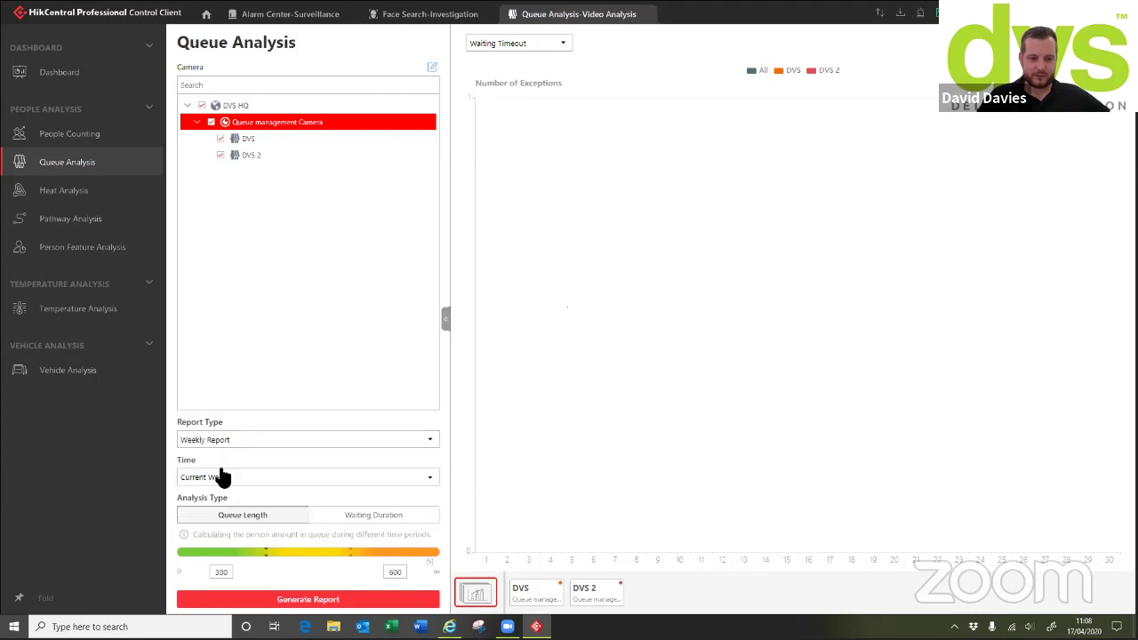
pyautogui.click(257, 600)
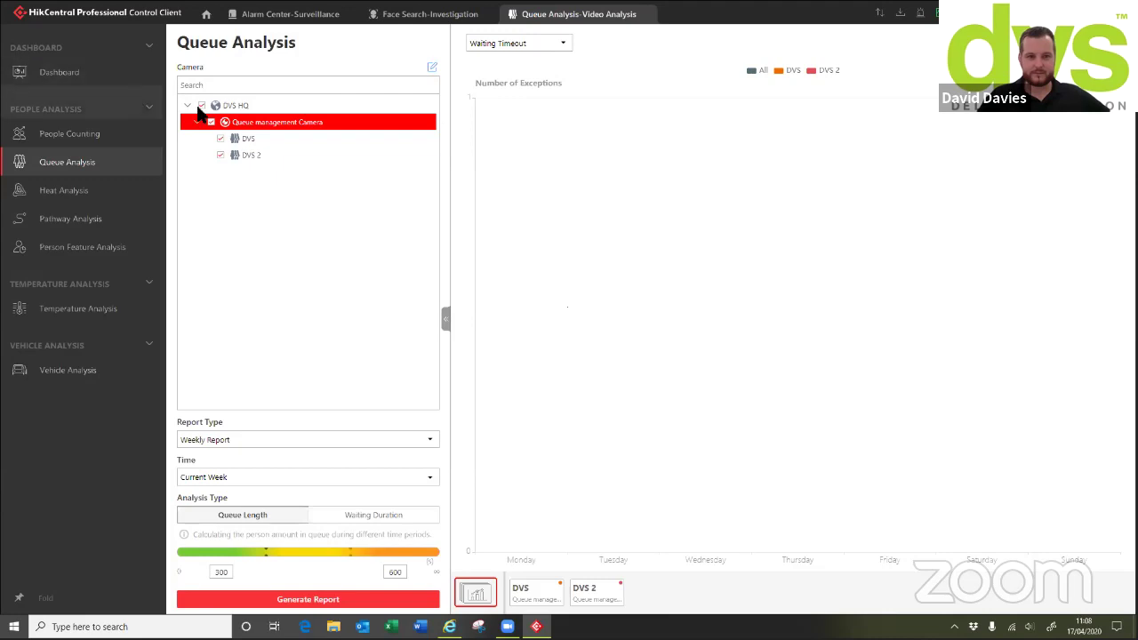
# Chart the number of people in the queue and view channel DVS 2's separate report
pyautogui.click(544, 45)
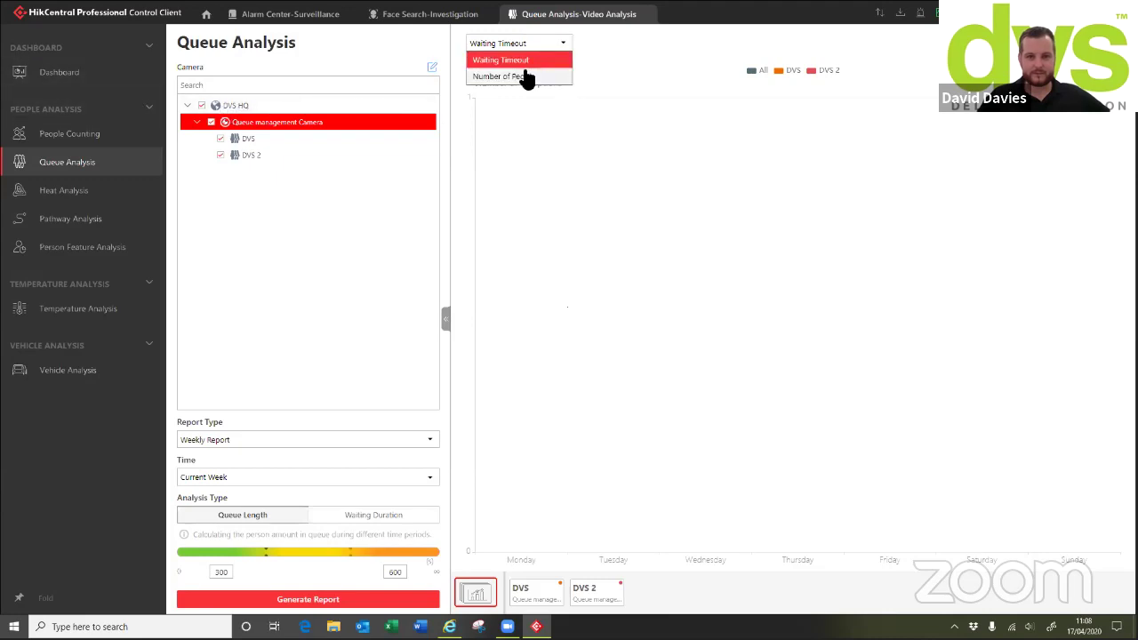
pyautogui.click(525, 73)
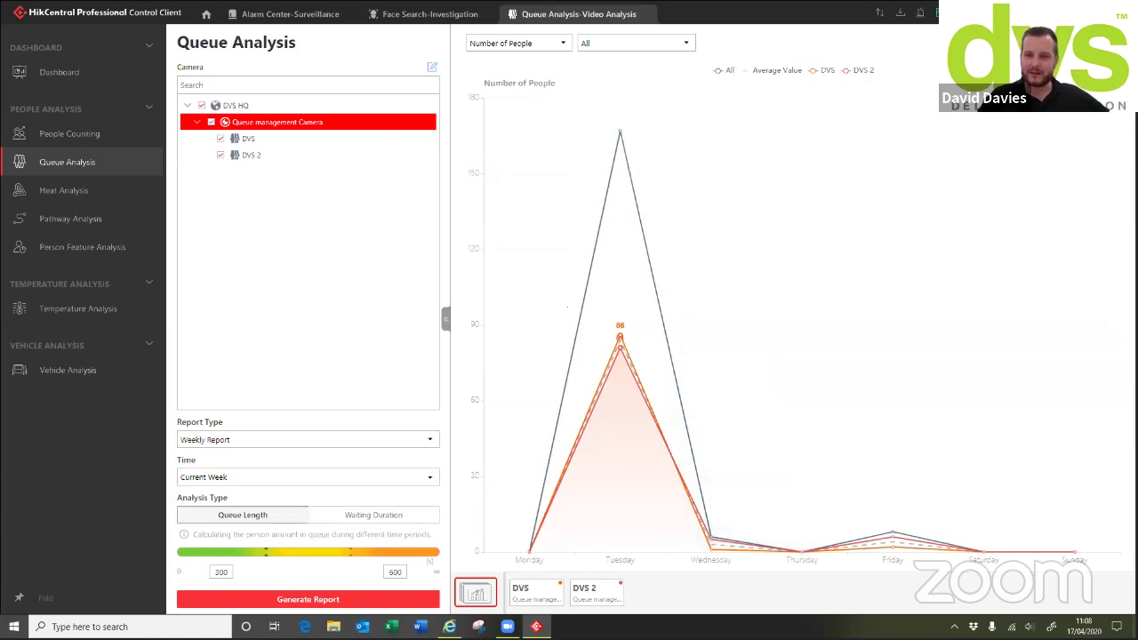
pyautogui.moveTo(257, 516); pyautogui.dragTo(278, 533)
pyautogui.click(542, 601)
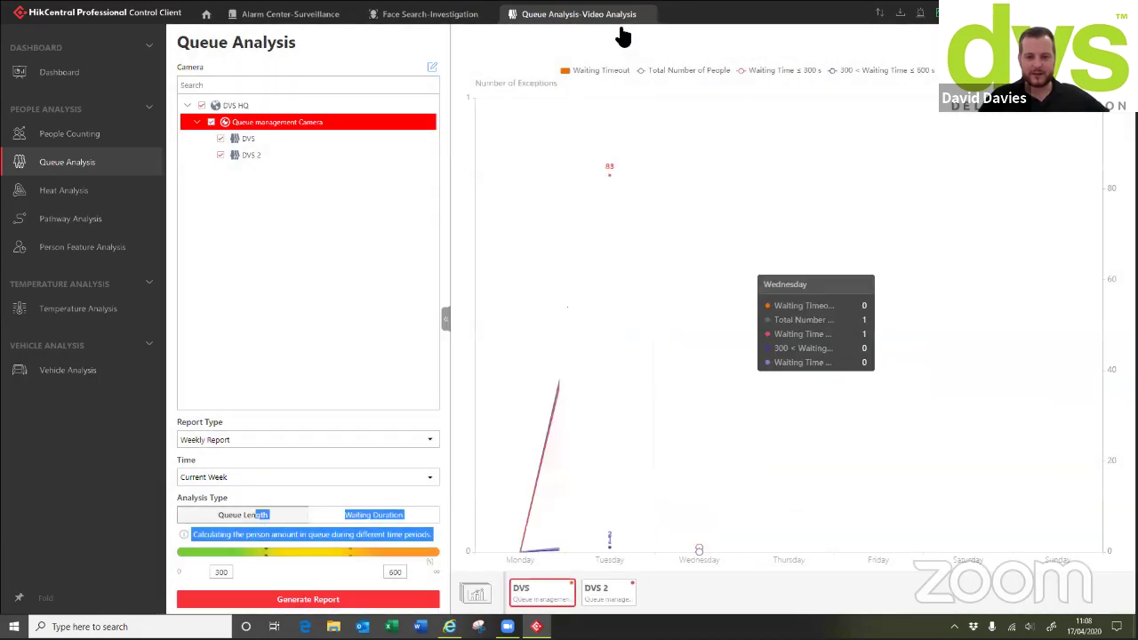
pyautogui.click(53, 191)
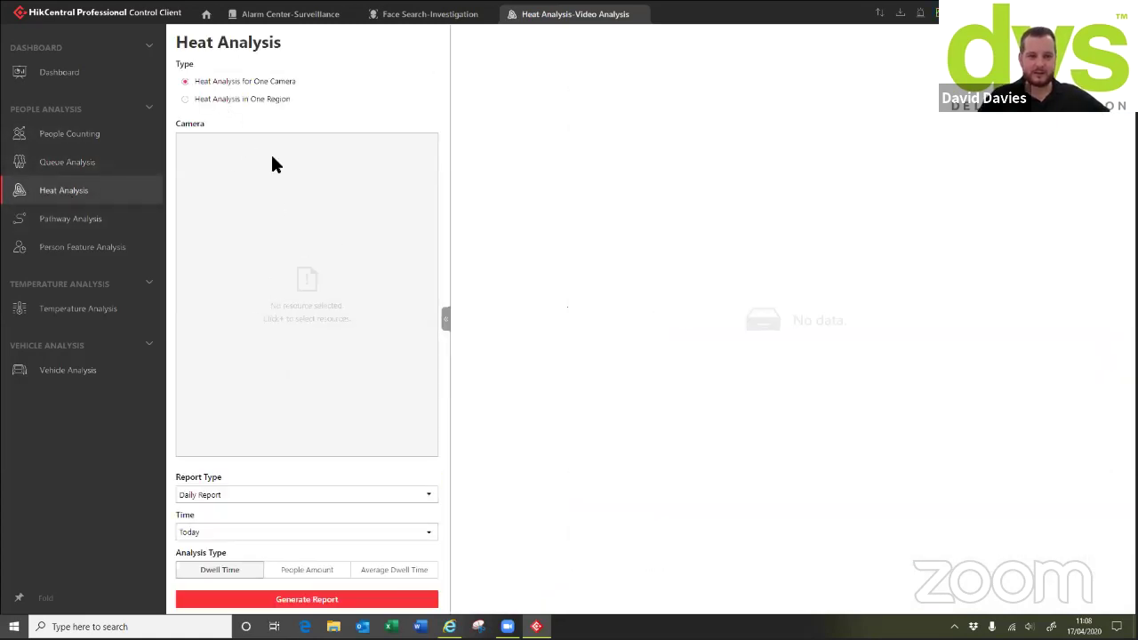
# Generate a weekly dwell-time heat map for 12MP Fisheye With Immervision, checking line and bar views
pyautogui.click(273, 165)
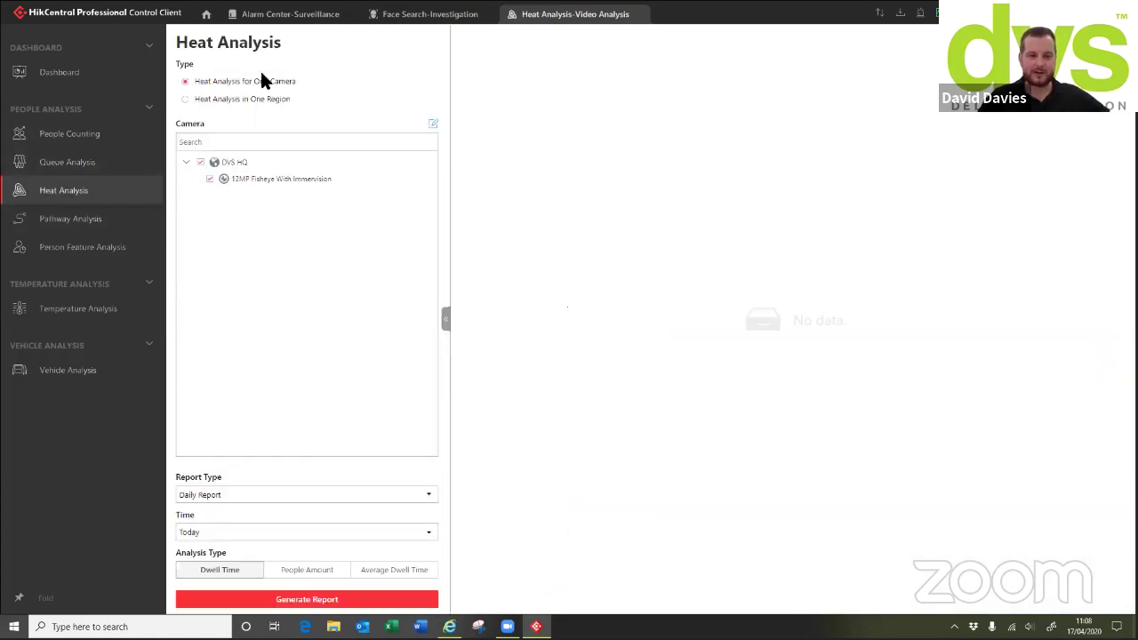
pyautogui.click(263, 495)
pyautogui.click(230, 531)
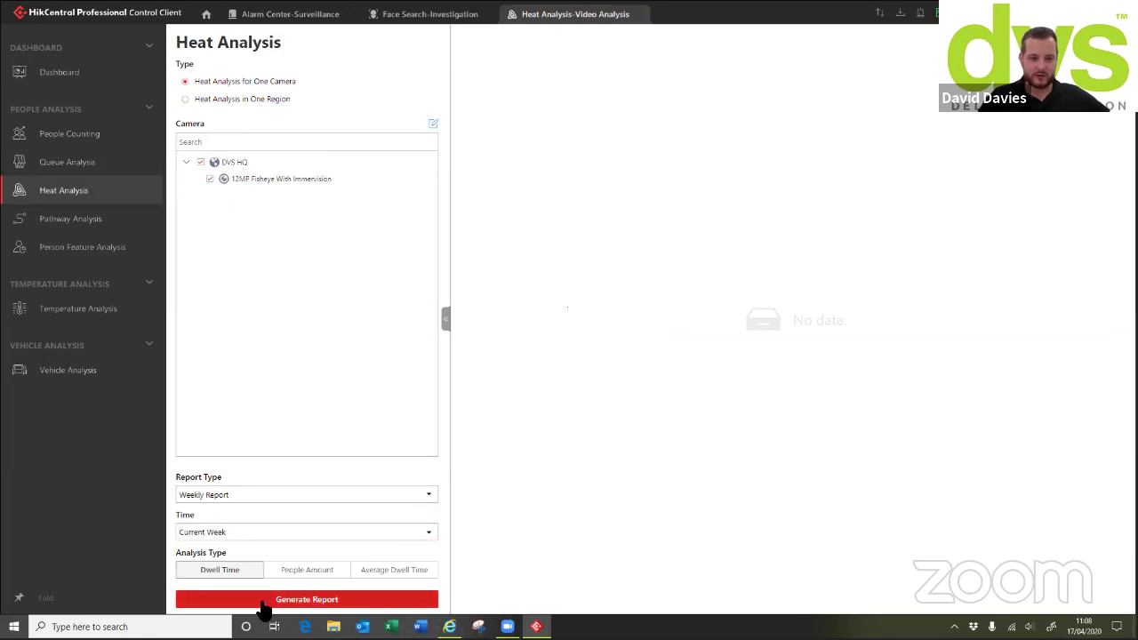
pyautogui.click(264, 599)
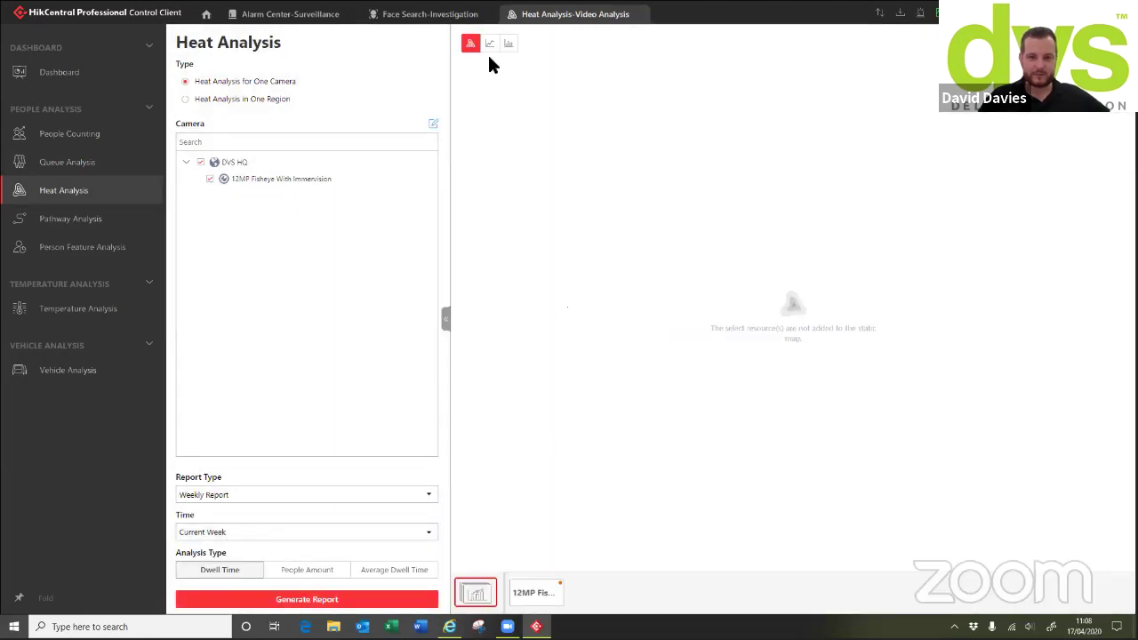
pyautogui.click(522, 595)
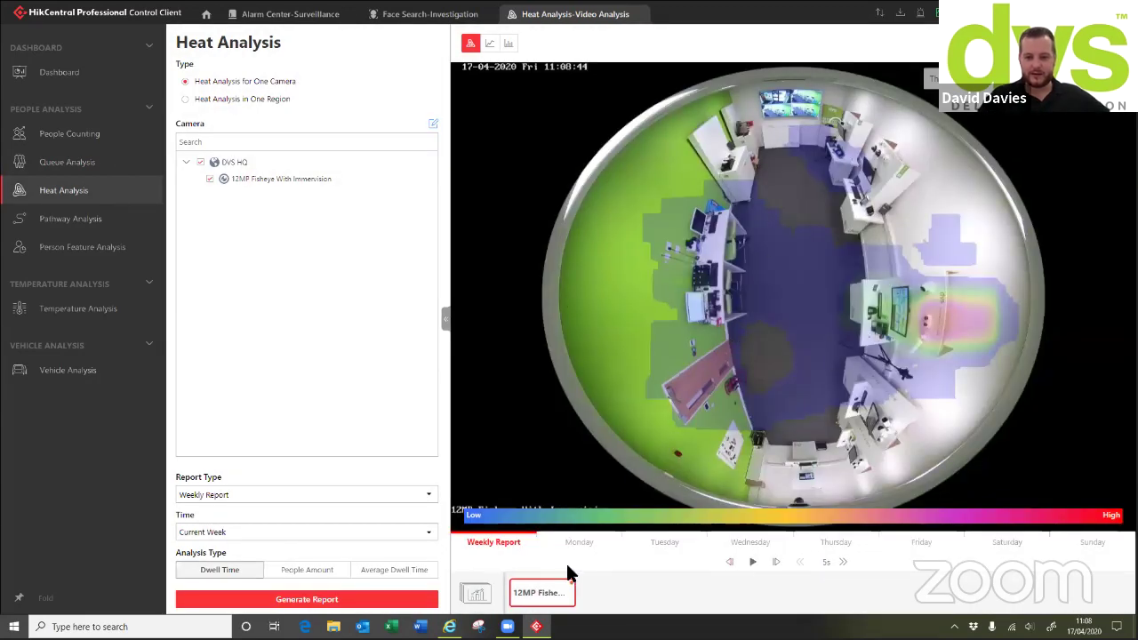
pyautogui.click(491, 43)
pyautogui.click(509, 43)
pyautogui.click(470, 44)
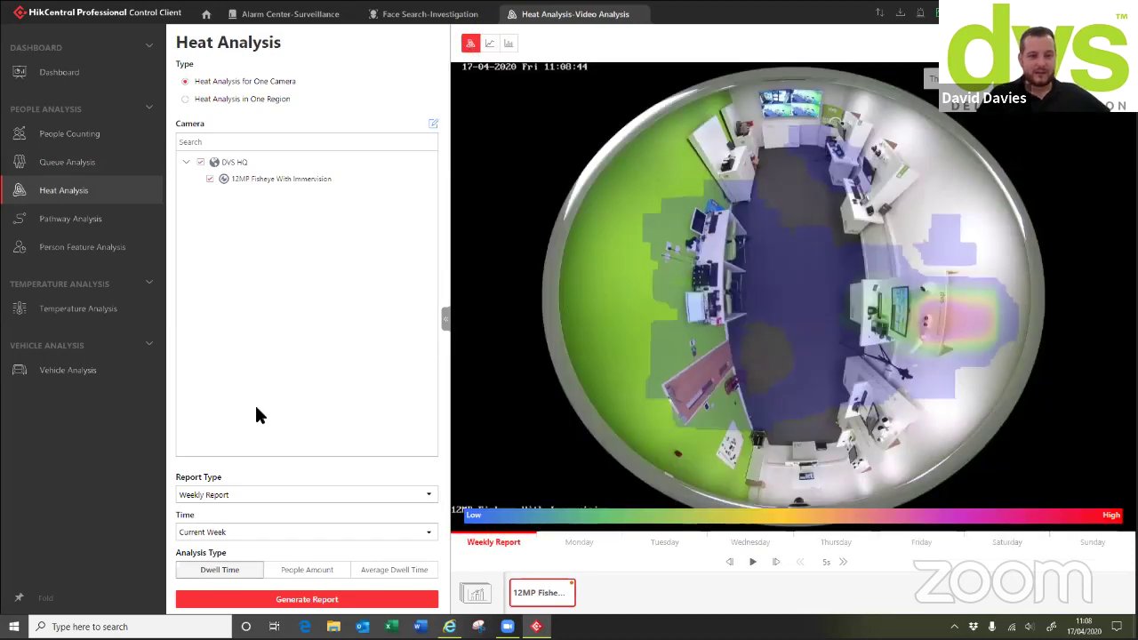
# Regenerate the heat map by People Amount, view it, and return to the home page
pyautogui.click(293, 572)
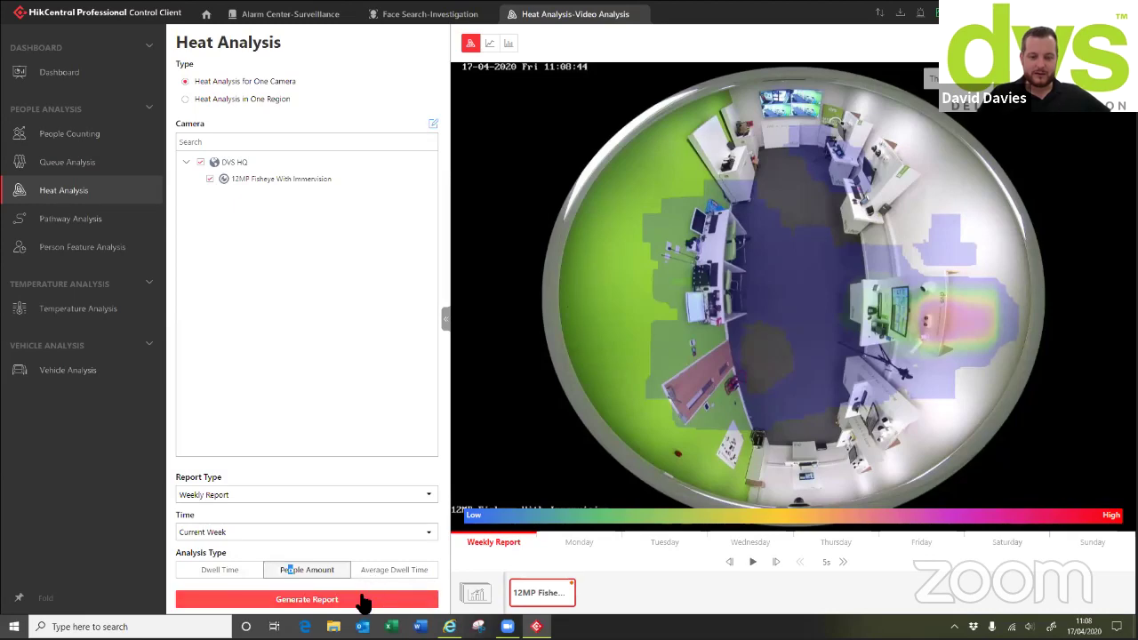
pyautogui.click(364, 598)
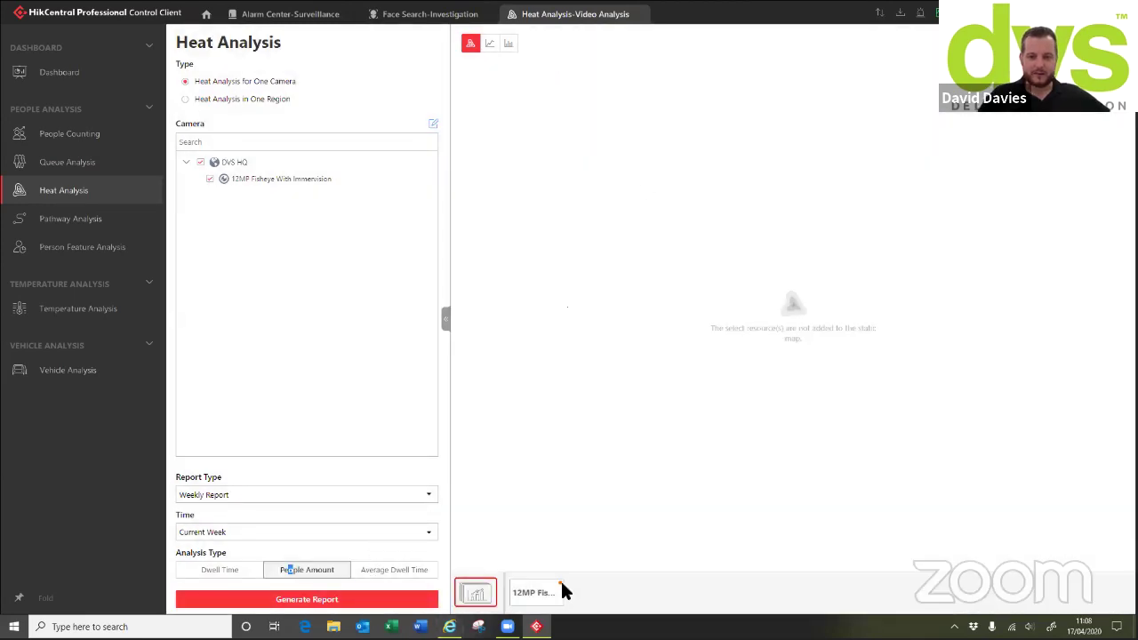
pyautogui.click(538, 593)
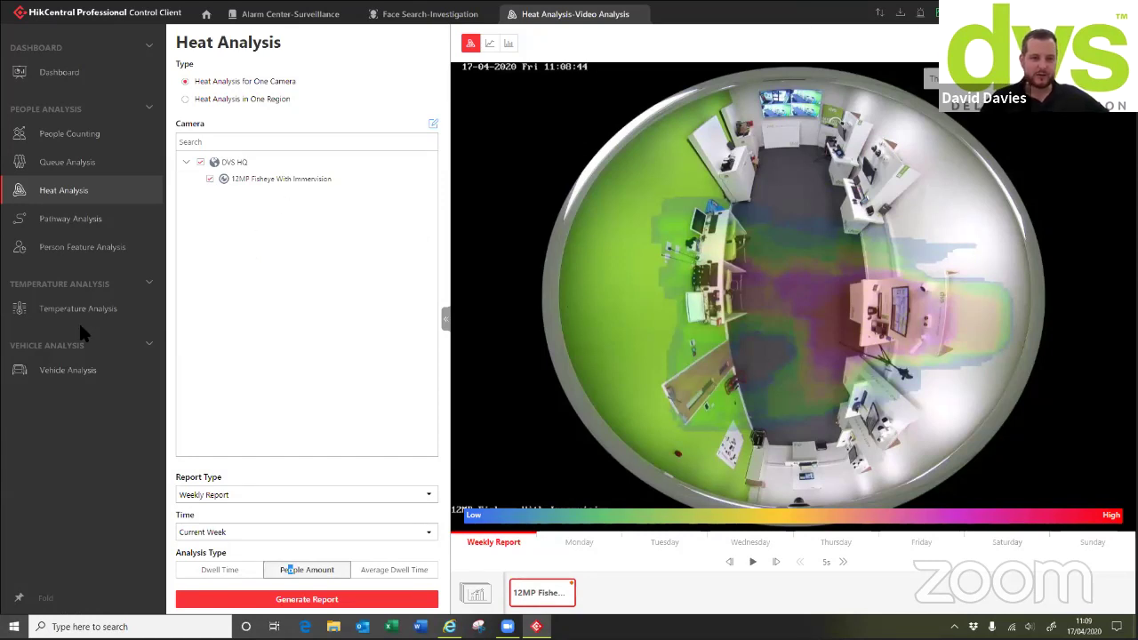
pyautogui.click(205, 13)
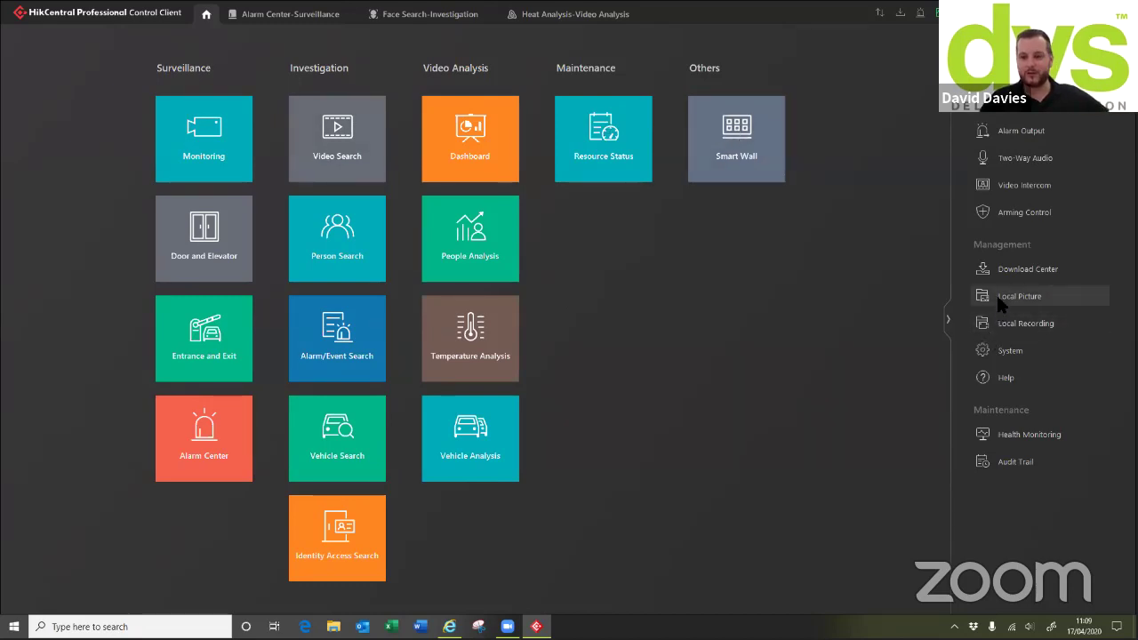
# Open the Download Center and check its Uploading, Downloading and Done lists, finding Done empty
pyautogui.click(1022, 269)
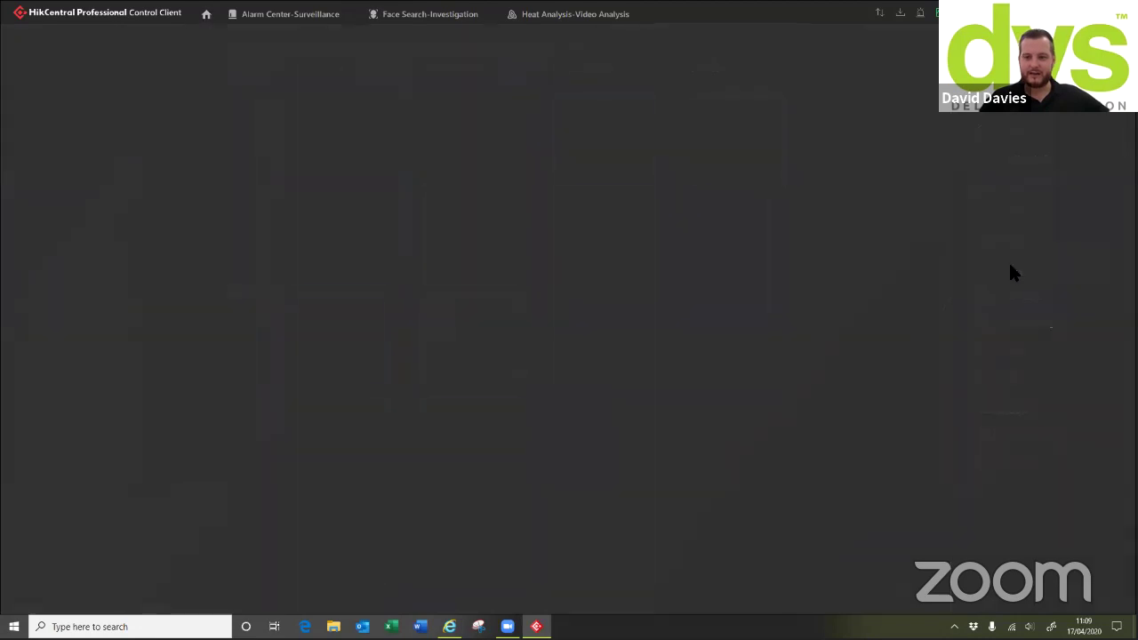
pyautogui.click(222, 103)
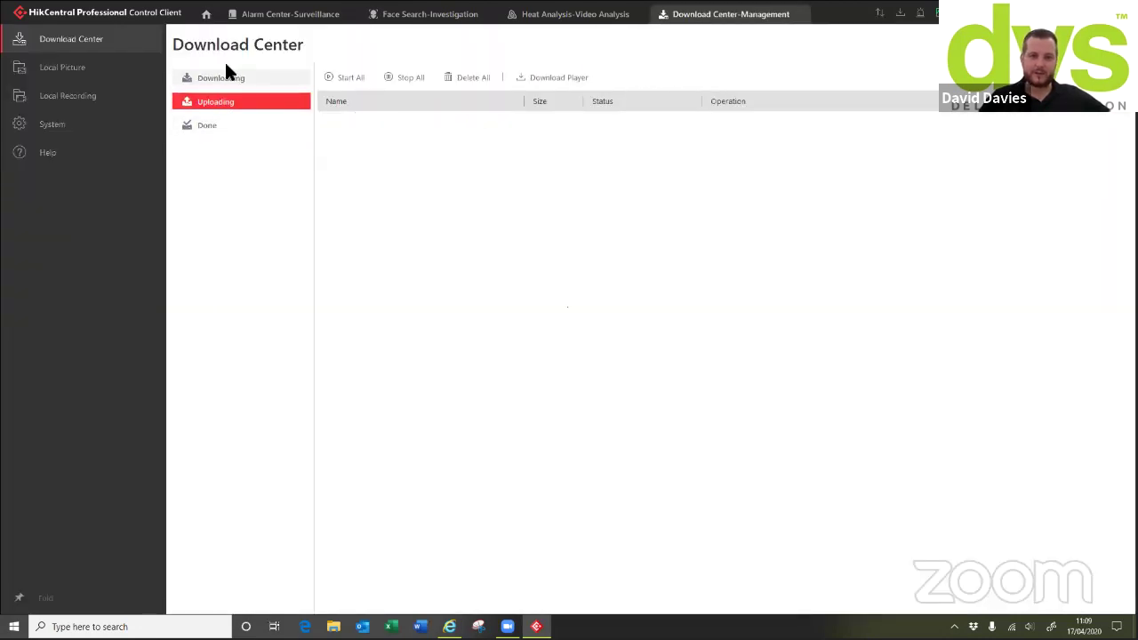
pyautogui.click(223, 77)
pyautogui.click(209, 101)
pyautogui.click(230, 132)
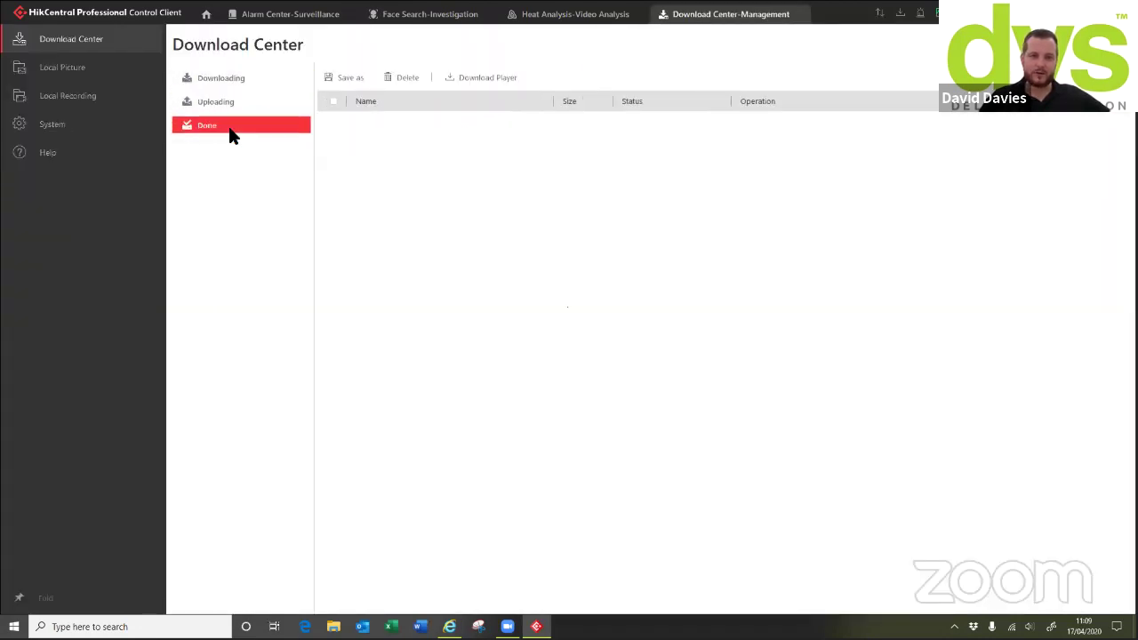